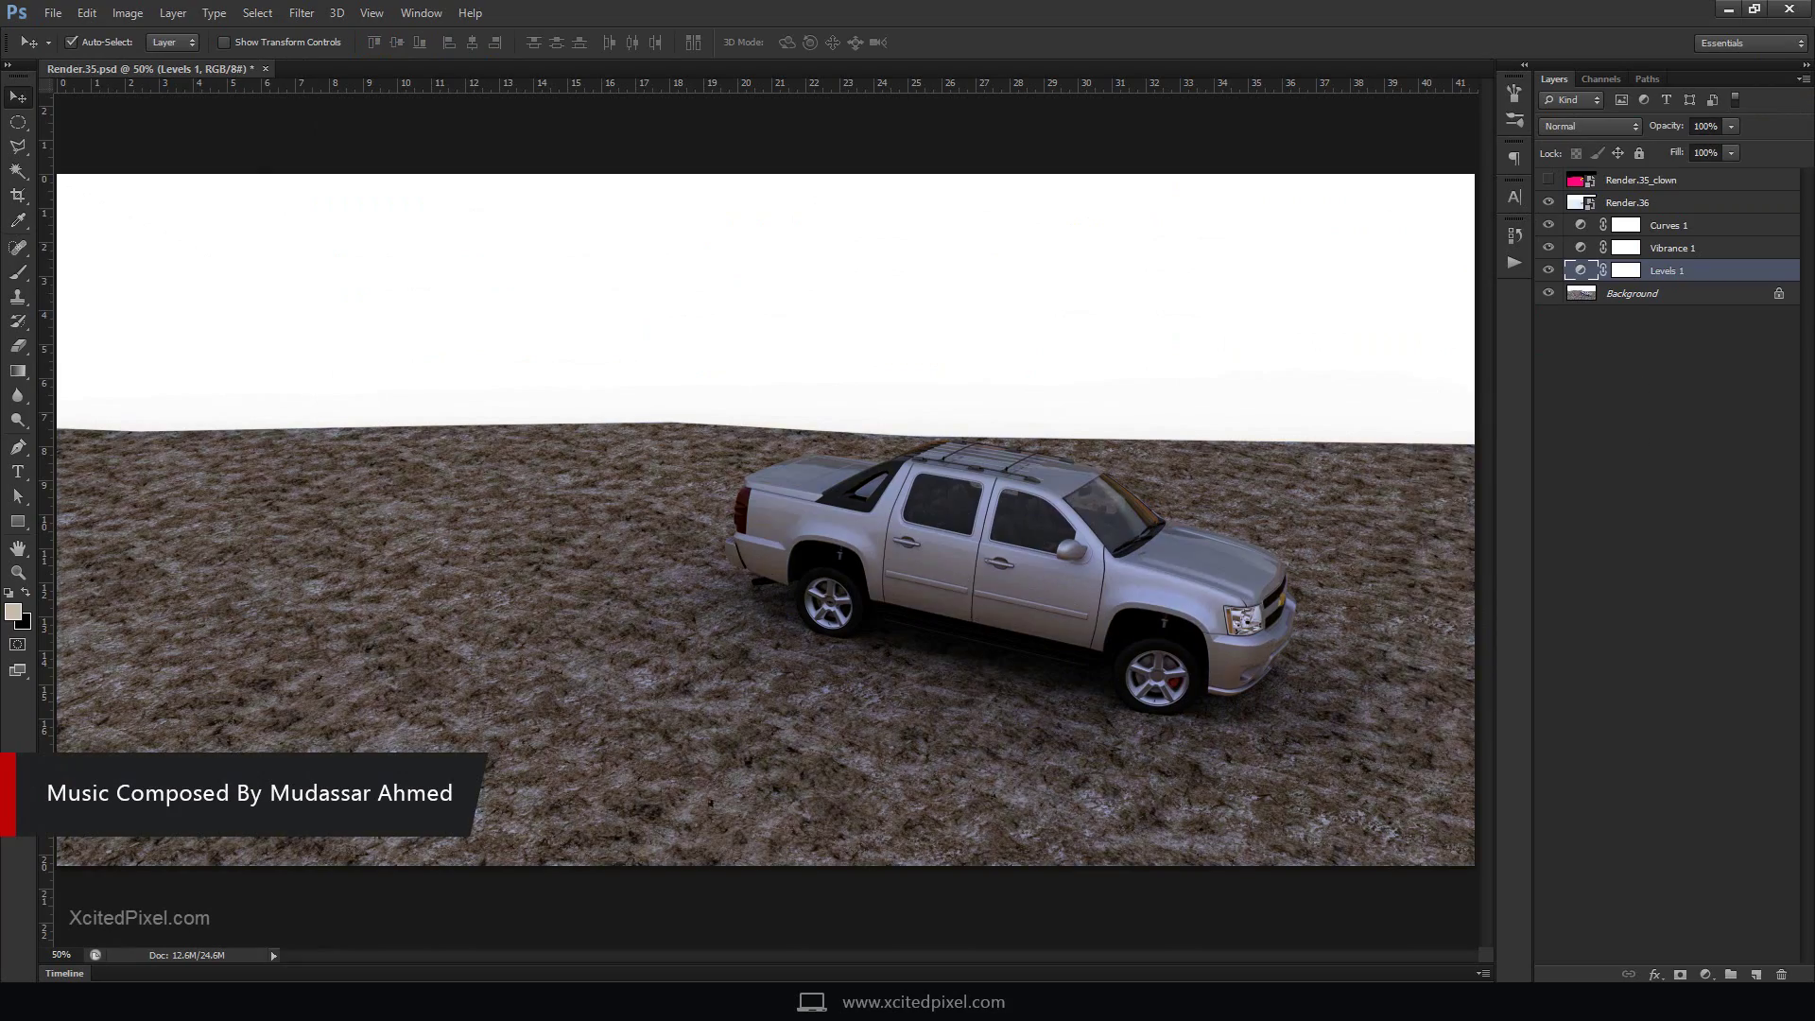
Place the LandscapeArid0011_L image directly above the Render.36 layer
click(1548, 225)
click(1547, 247)
click(1645, 202)
click(53, 12)
click(76, 309)
double_click(473, 147)
Move the landscape image up so it covers the white sky behind the truck, and commit its placement
key(shift+Up)
key(shift+Up)
key(shift+Up)
key(shift+Up)
key(shift+Up)
key(shift+Up)
key(shift+Up)
key(shift+Up)
key(shift+Up)
key(shift+Up)
key(shift+Up)
key(shift+Up)
key(shift+Up)
key(shift+Up)
key(shift+Up)
key(shift+Up)
key(shift+Up)
key(shift+Up)
key(shift+Up)
key(shift+Up)
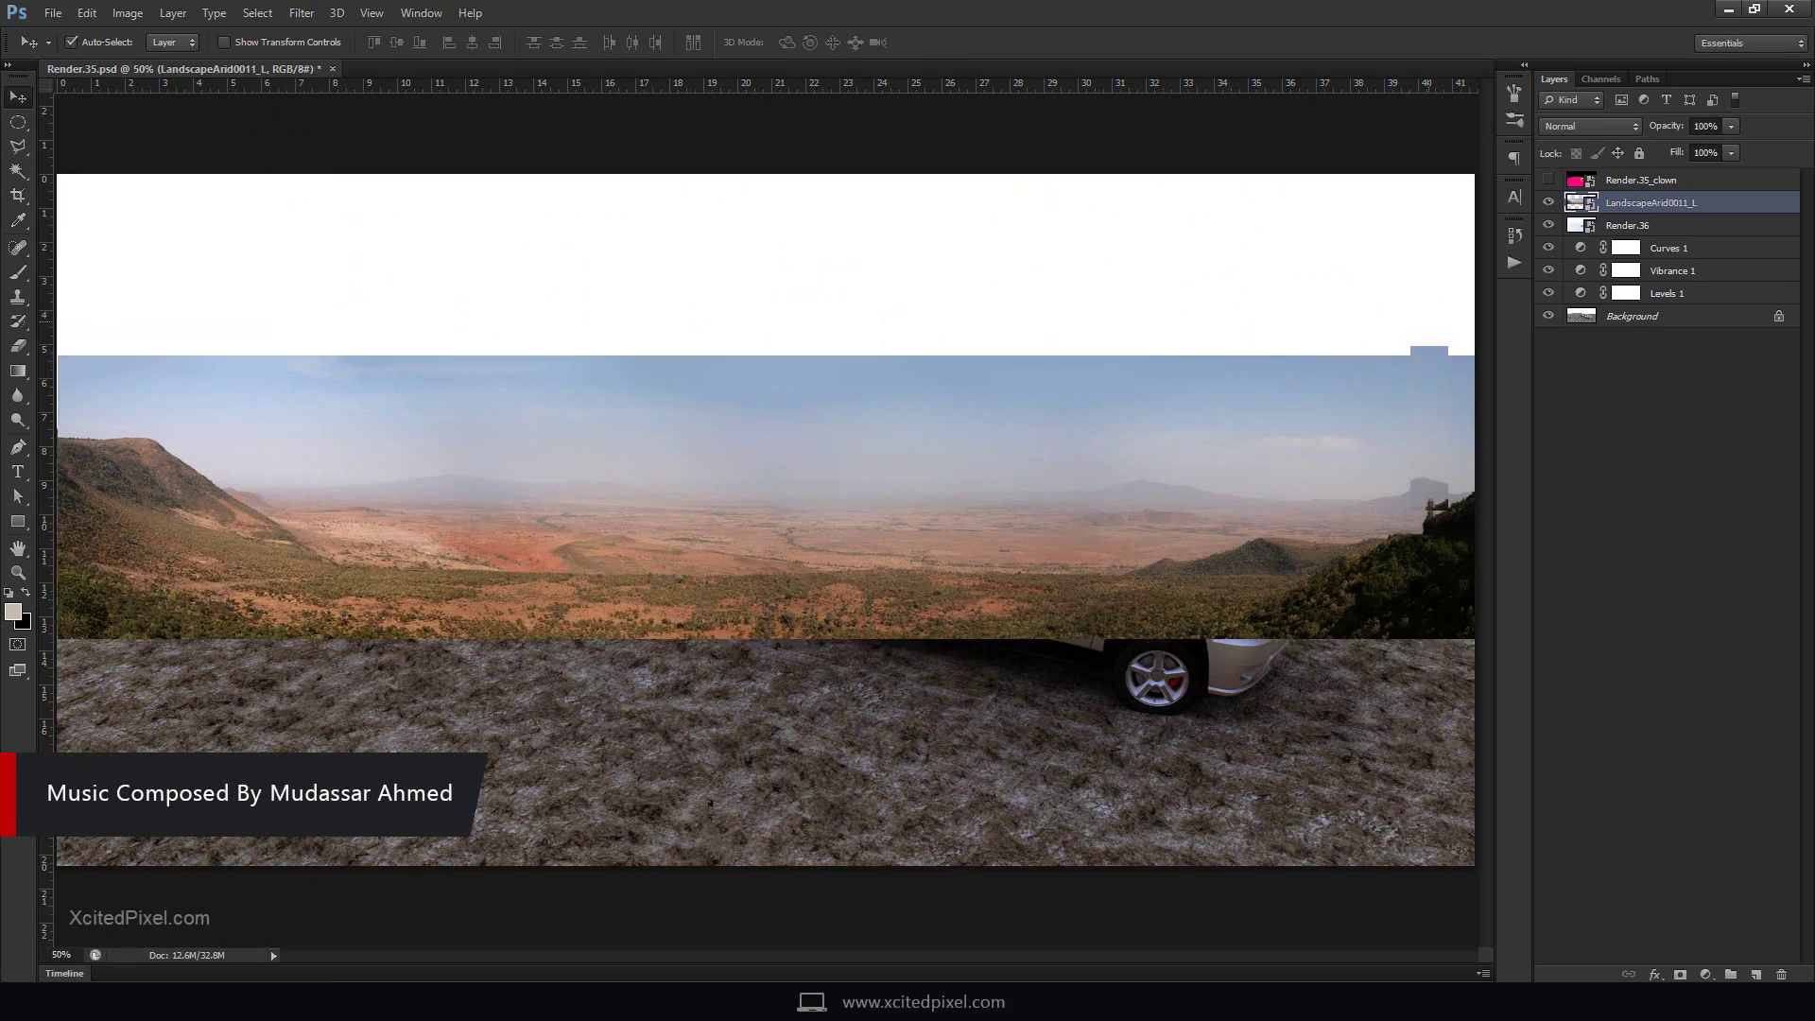
key(Return)
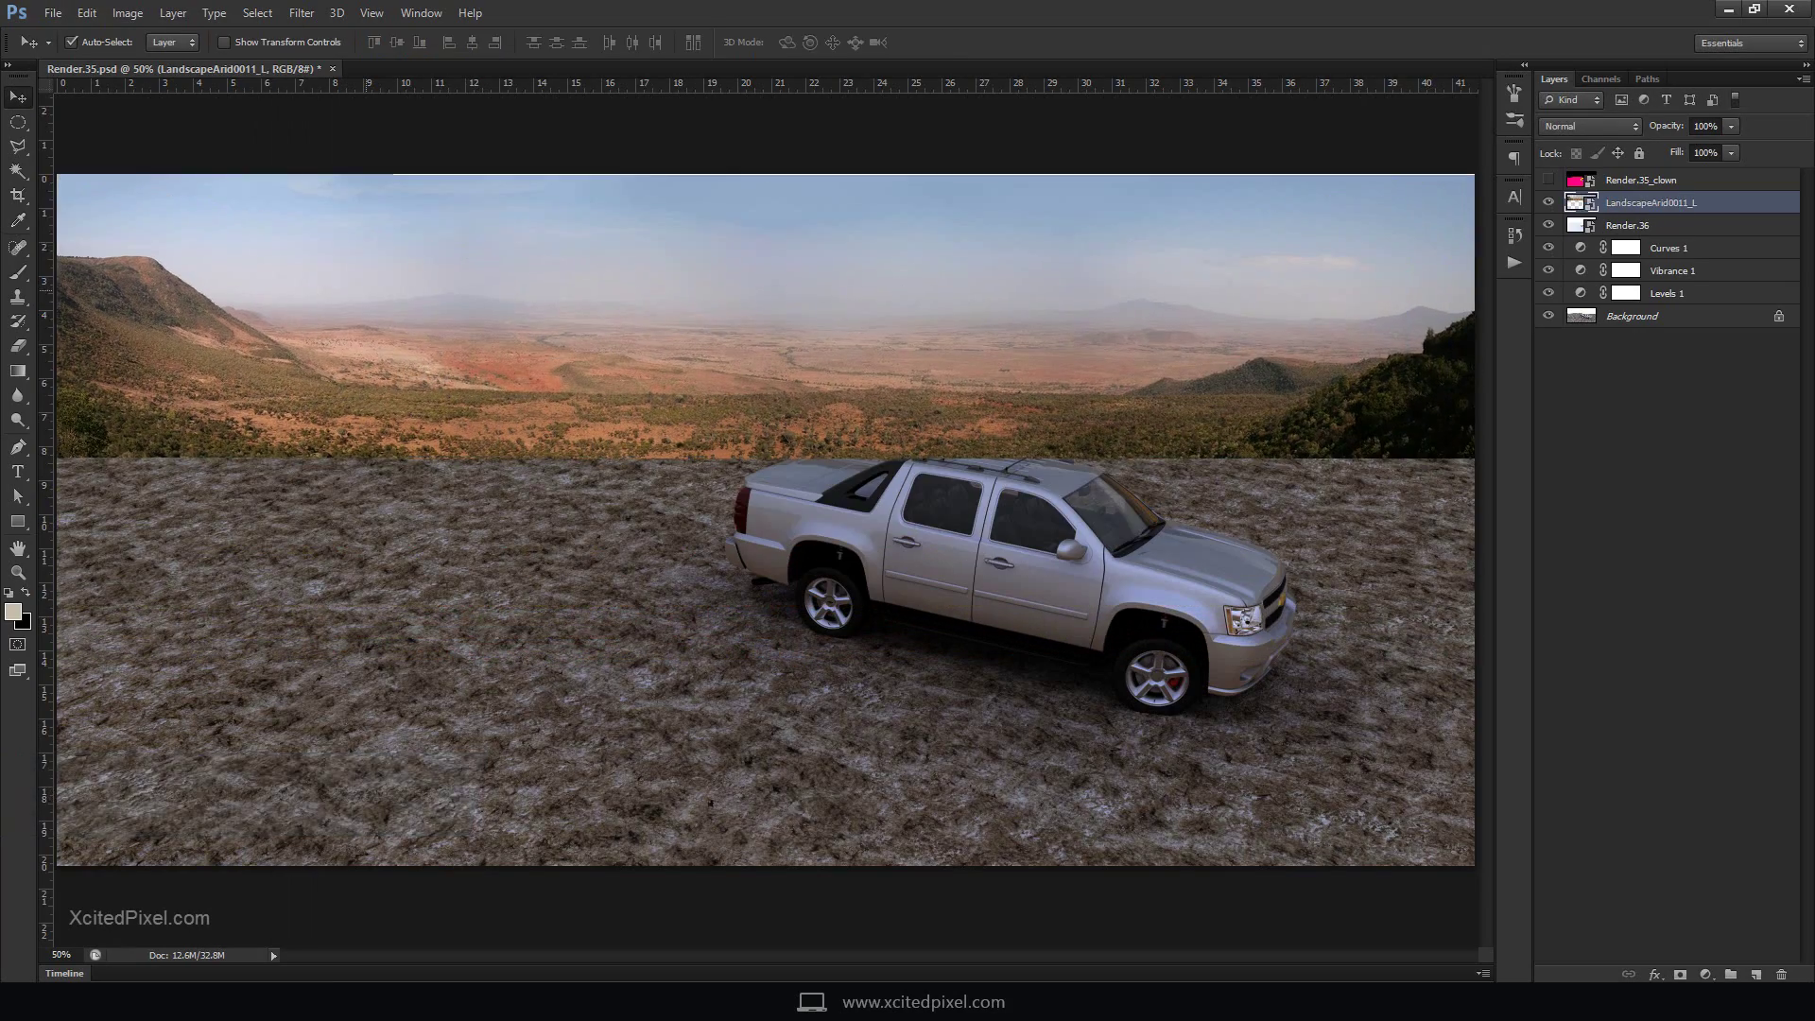
Mask the landscape layer to the sky area using a Magic Wand selection from the Render.35_clown layer
key(w)
click(1547, 179)
click(757, 283)
click(1547, 180)
click(257, 13)
key(Escape)
click(1680, 975)
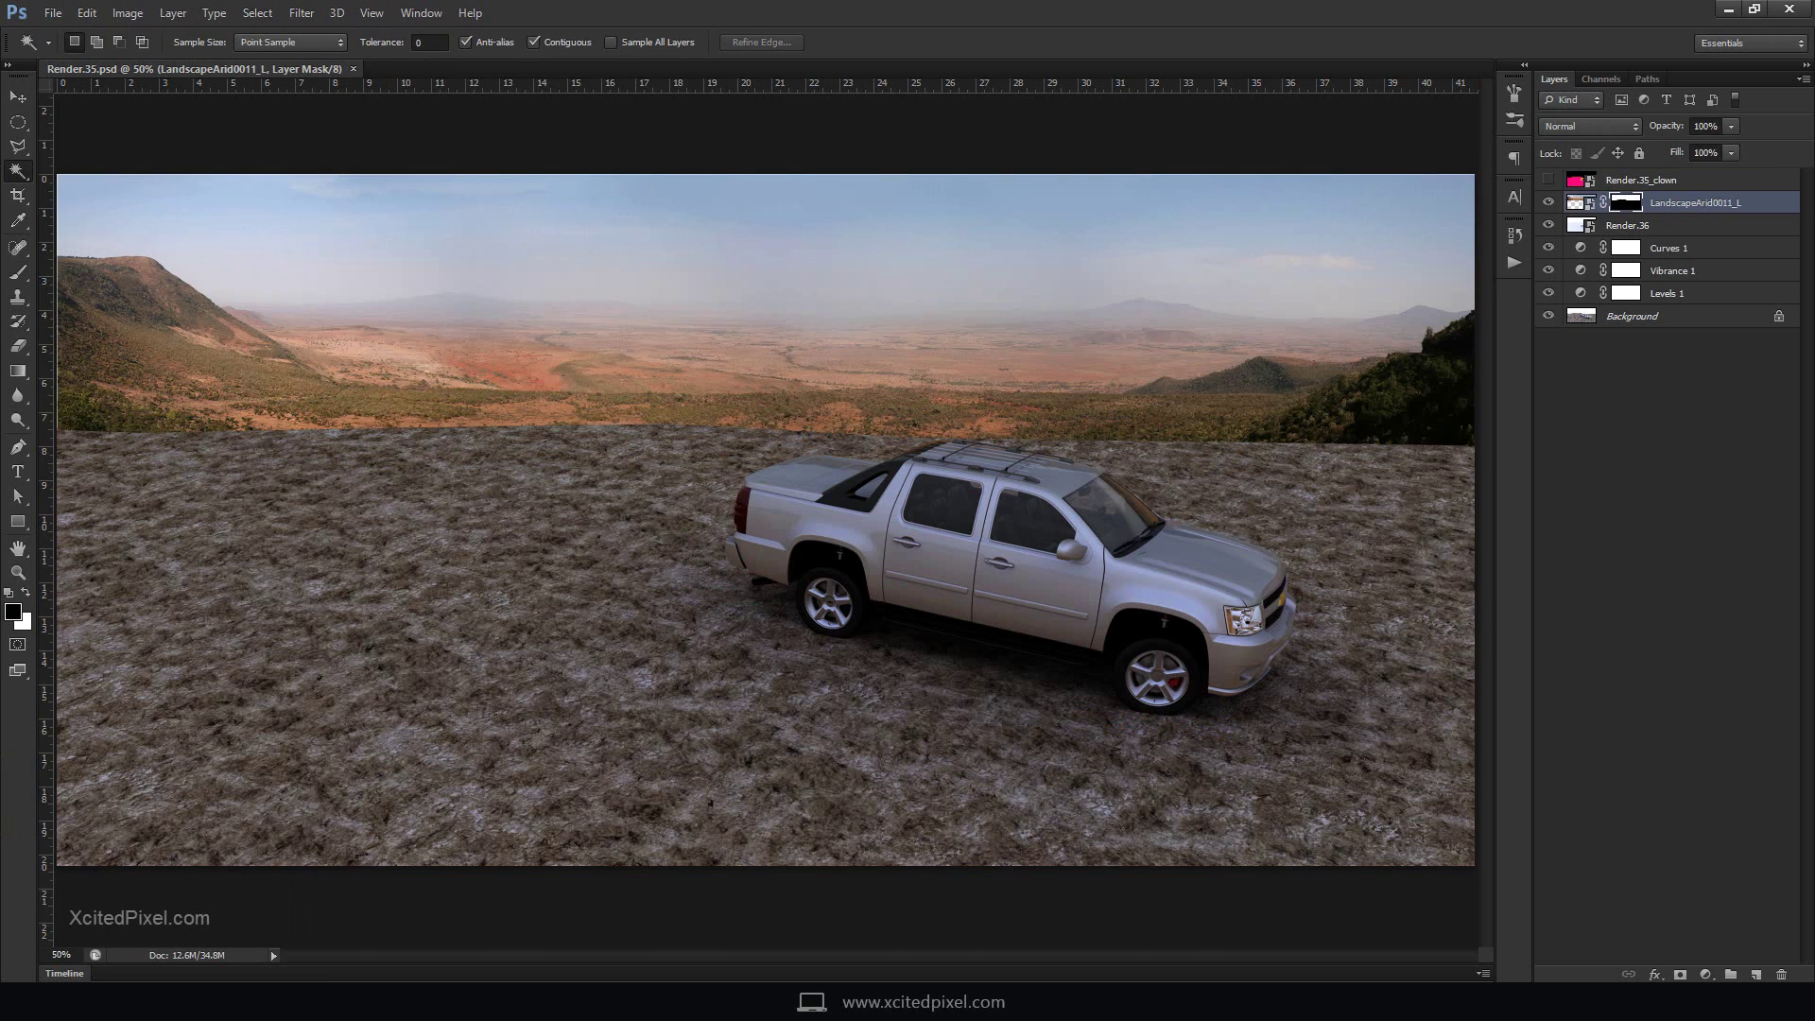
Add clipped Levels and Curves adjustments to the landscape layer and raise the midpoint of the red curve
click(1706, 975)
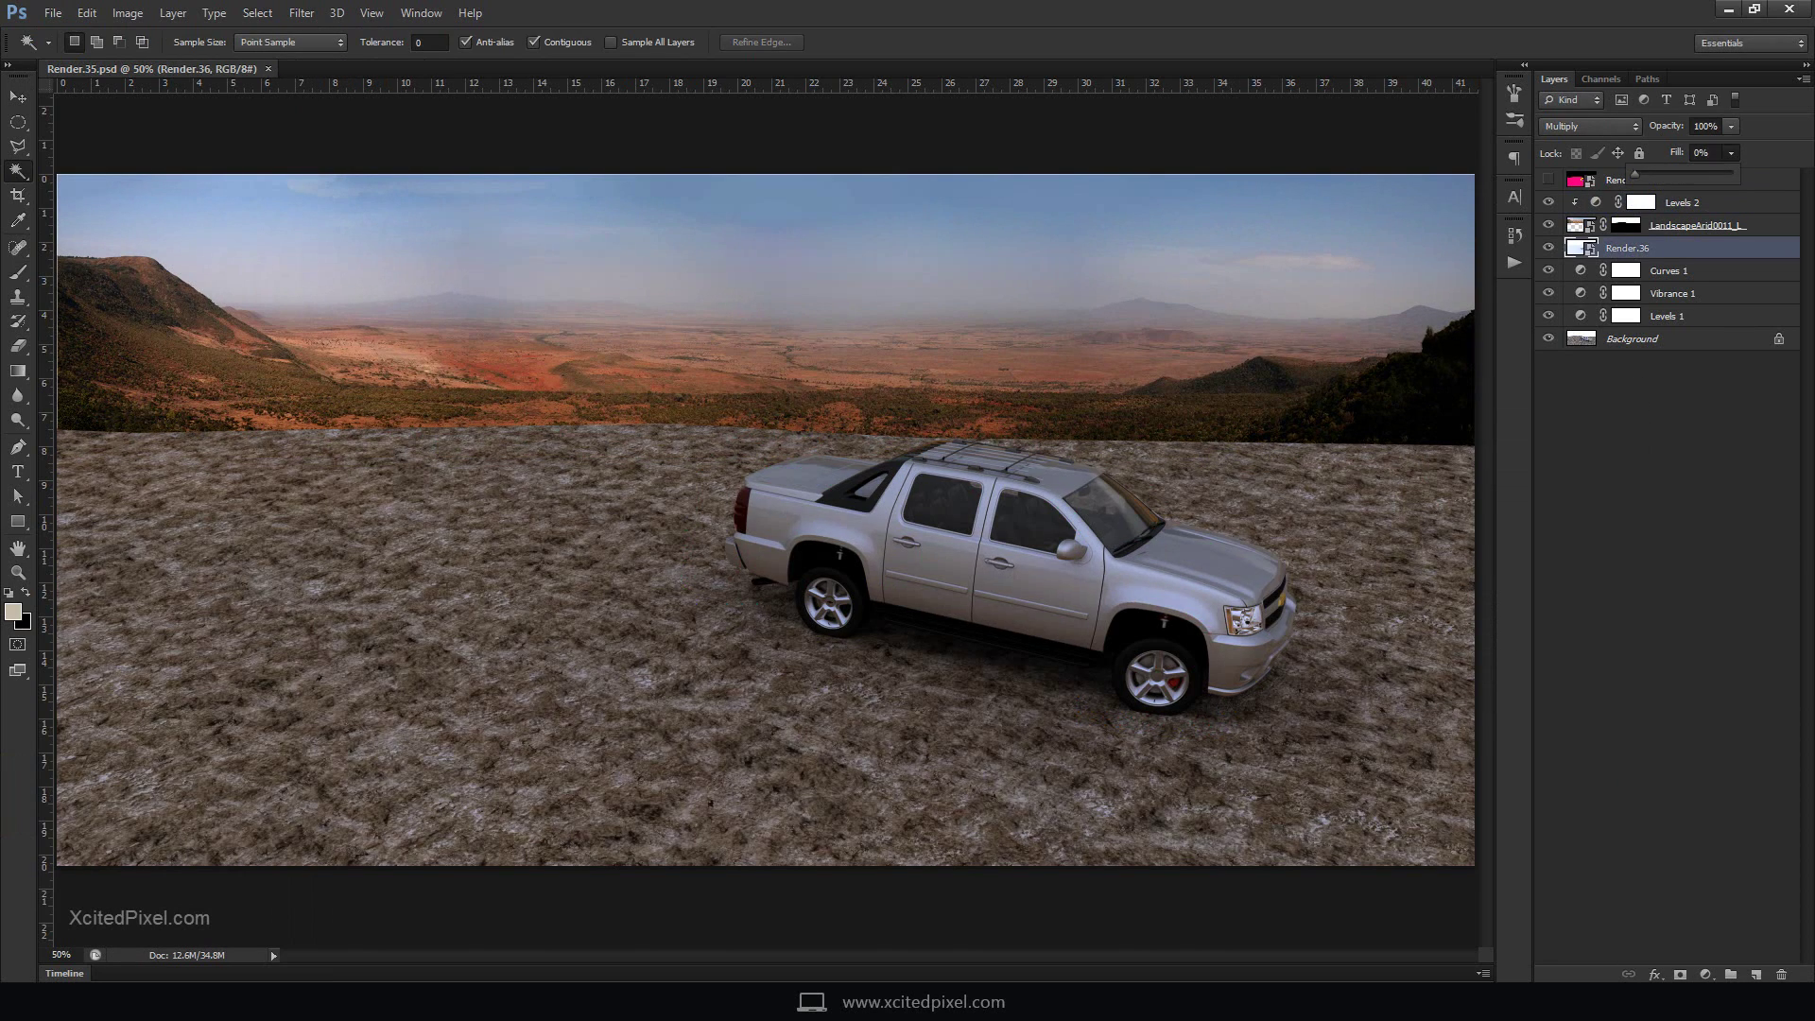
click(1706, 975)
click(1683, 674)
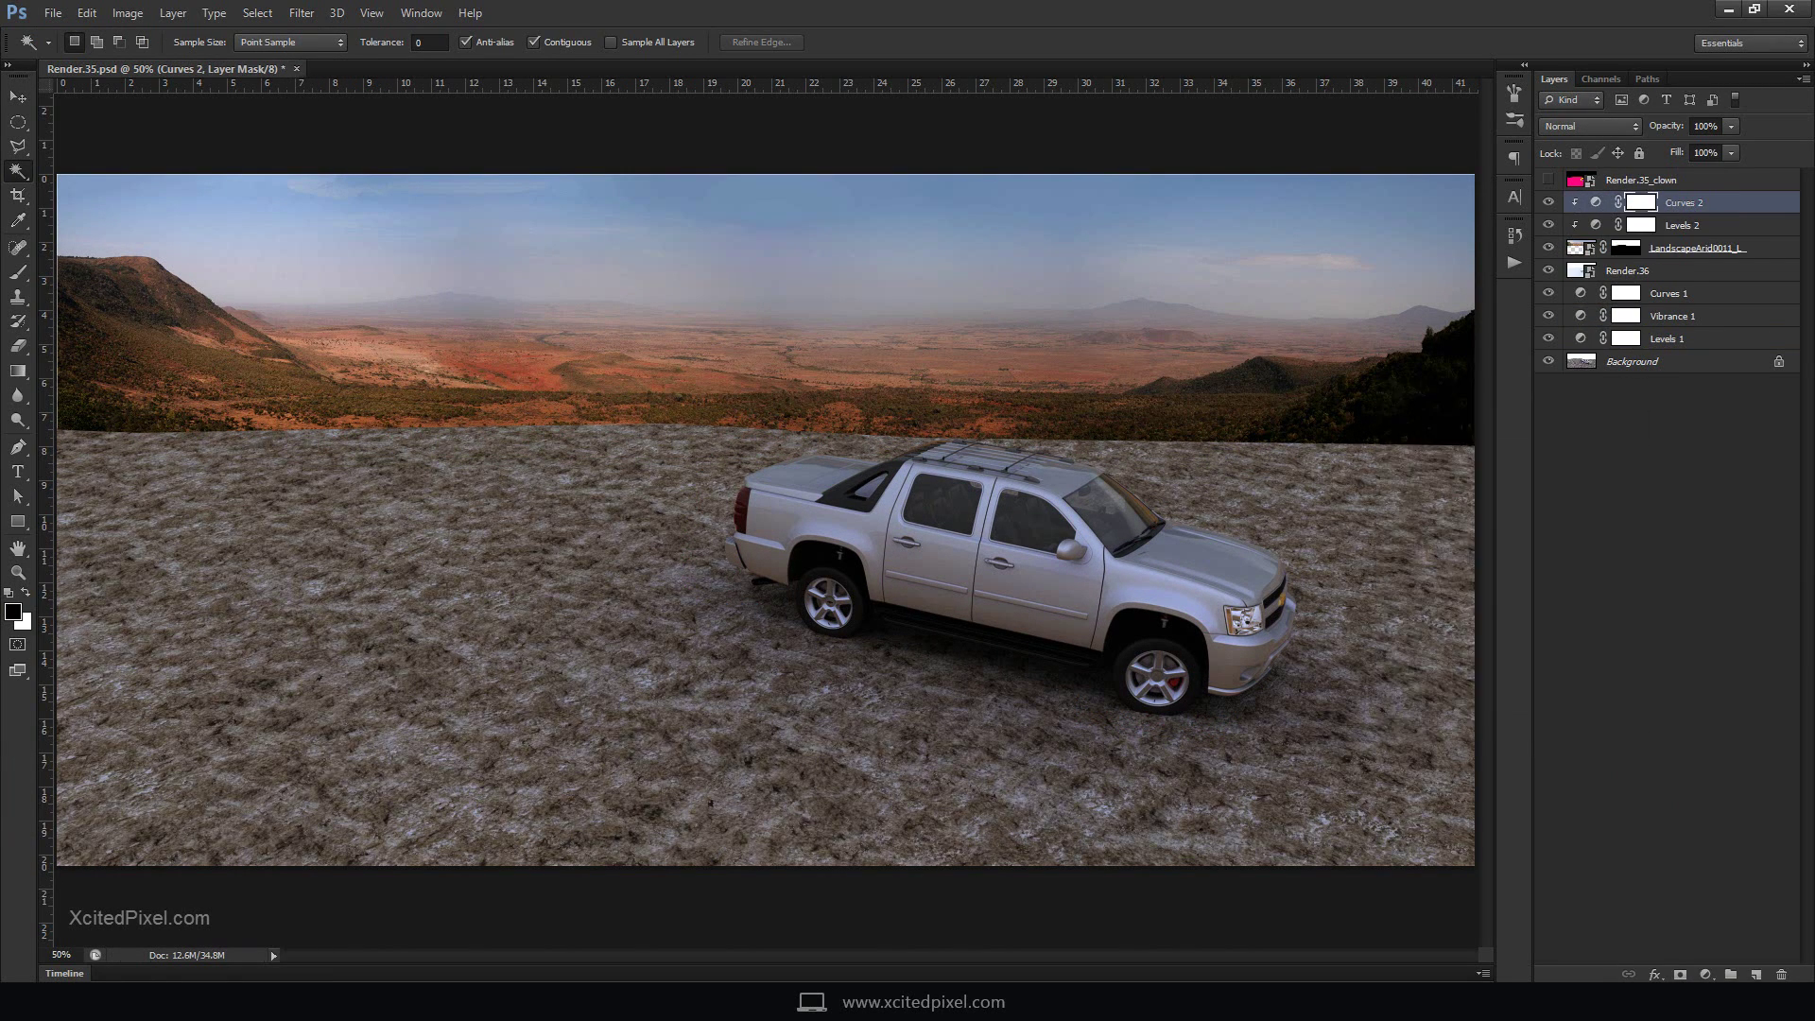
click(1596, 202)
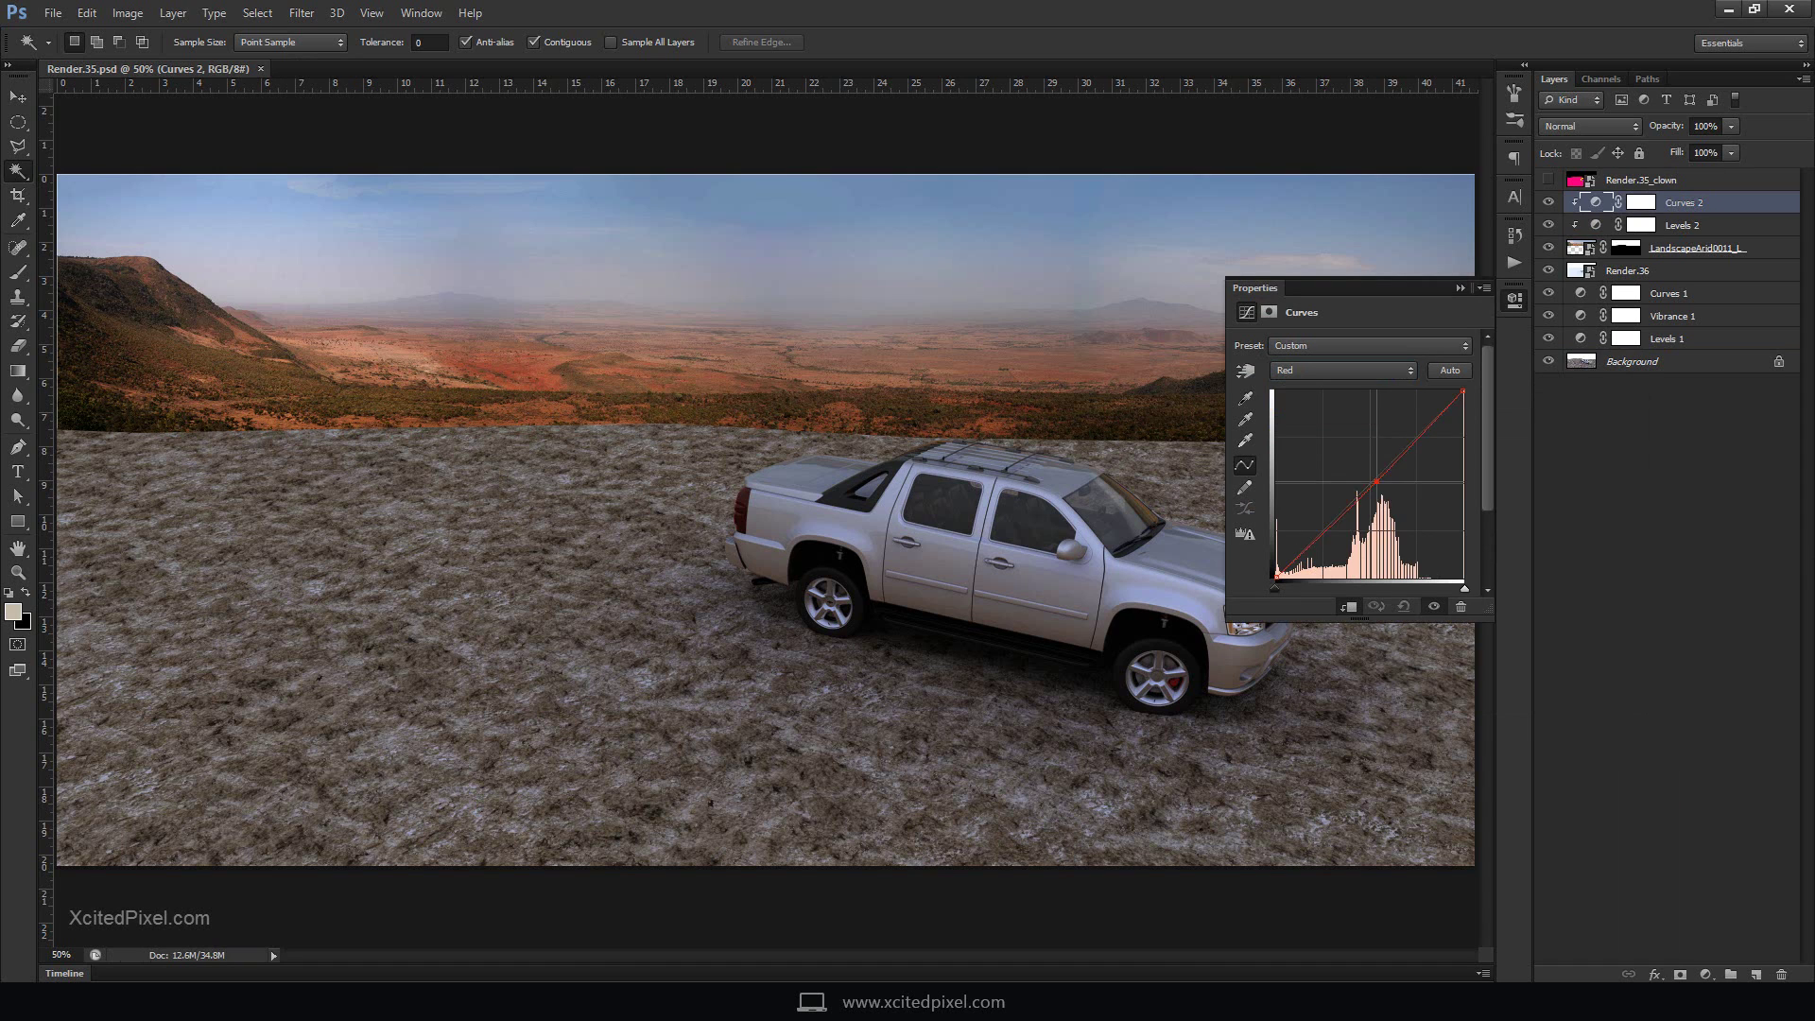
drag(1377, 482, 1402, 451)
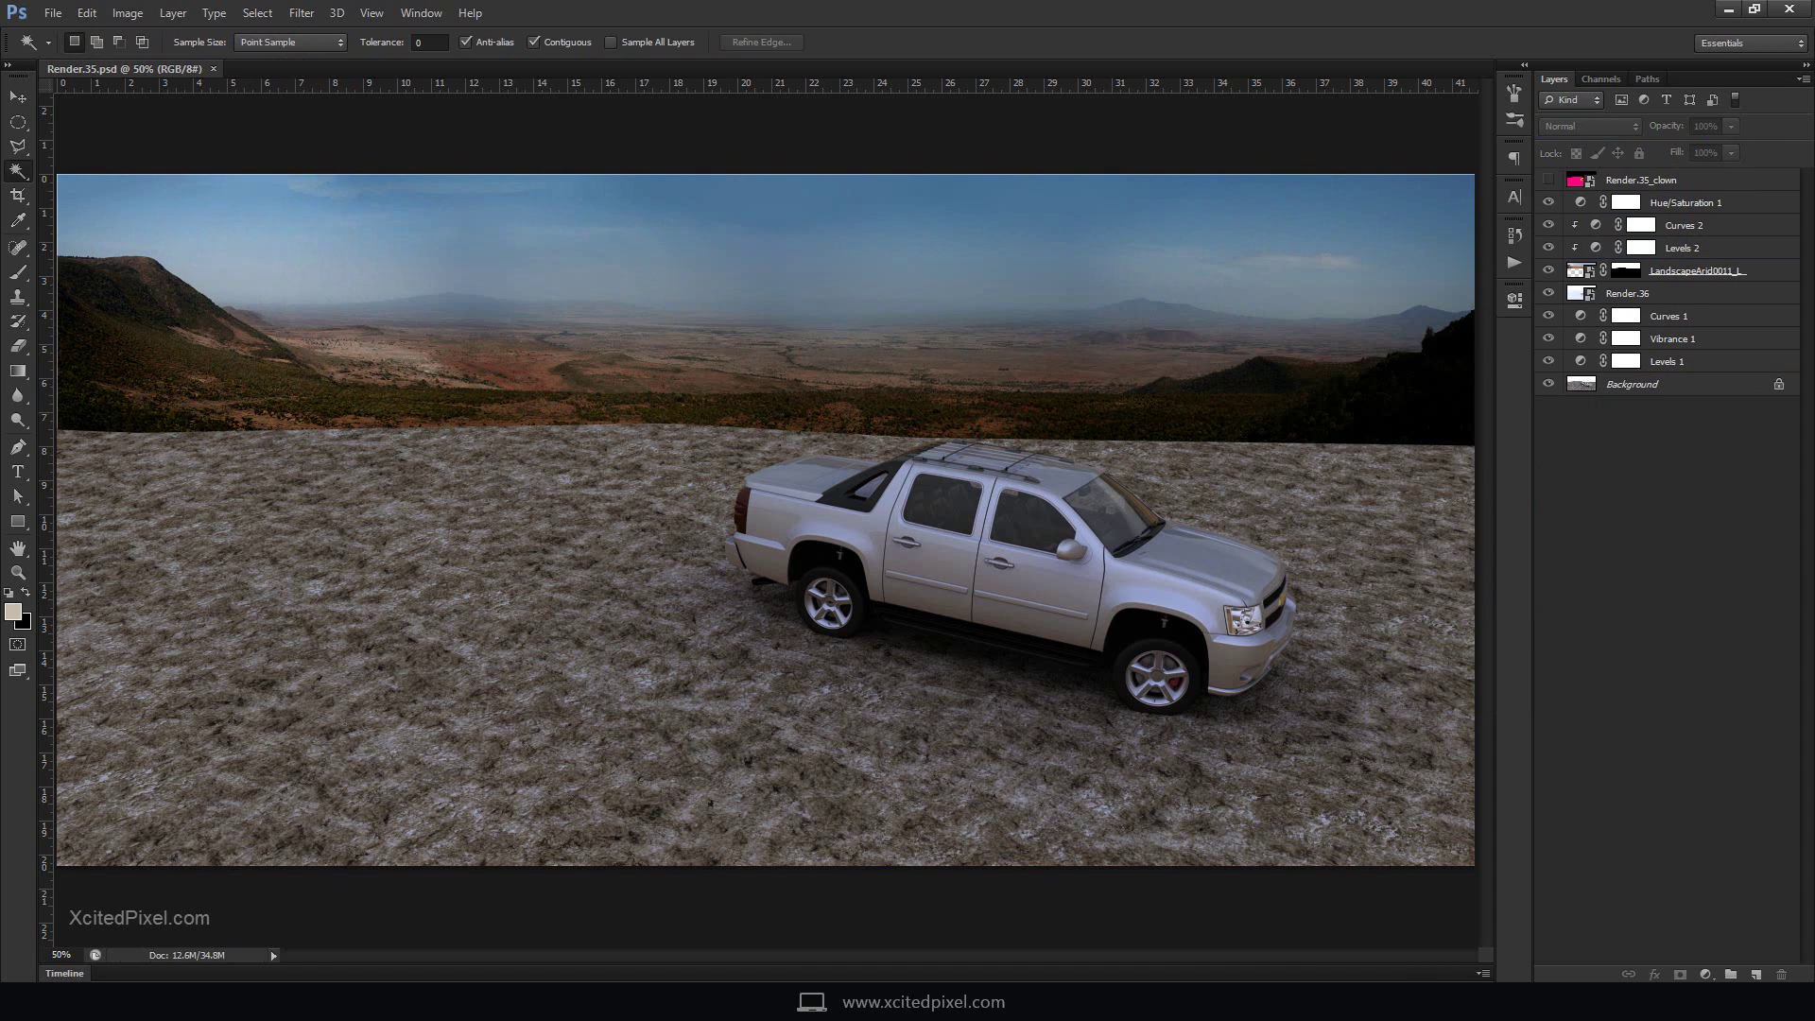
Fade the landscape's clipped Levels adjustment with a horizontal gradient on its mask
click(1640, 247)
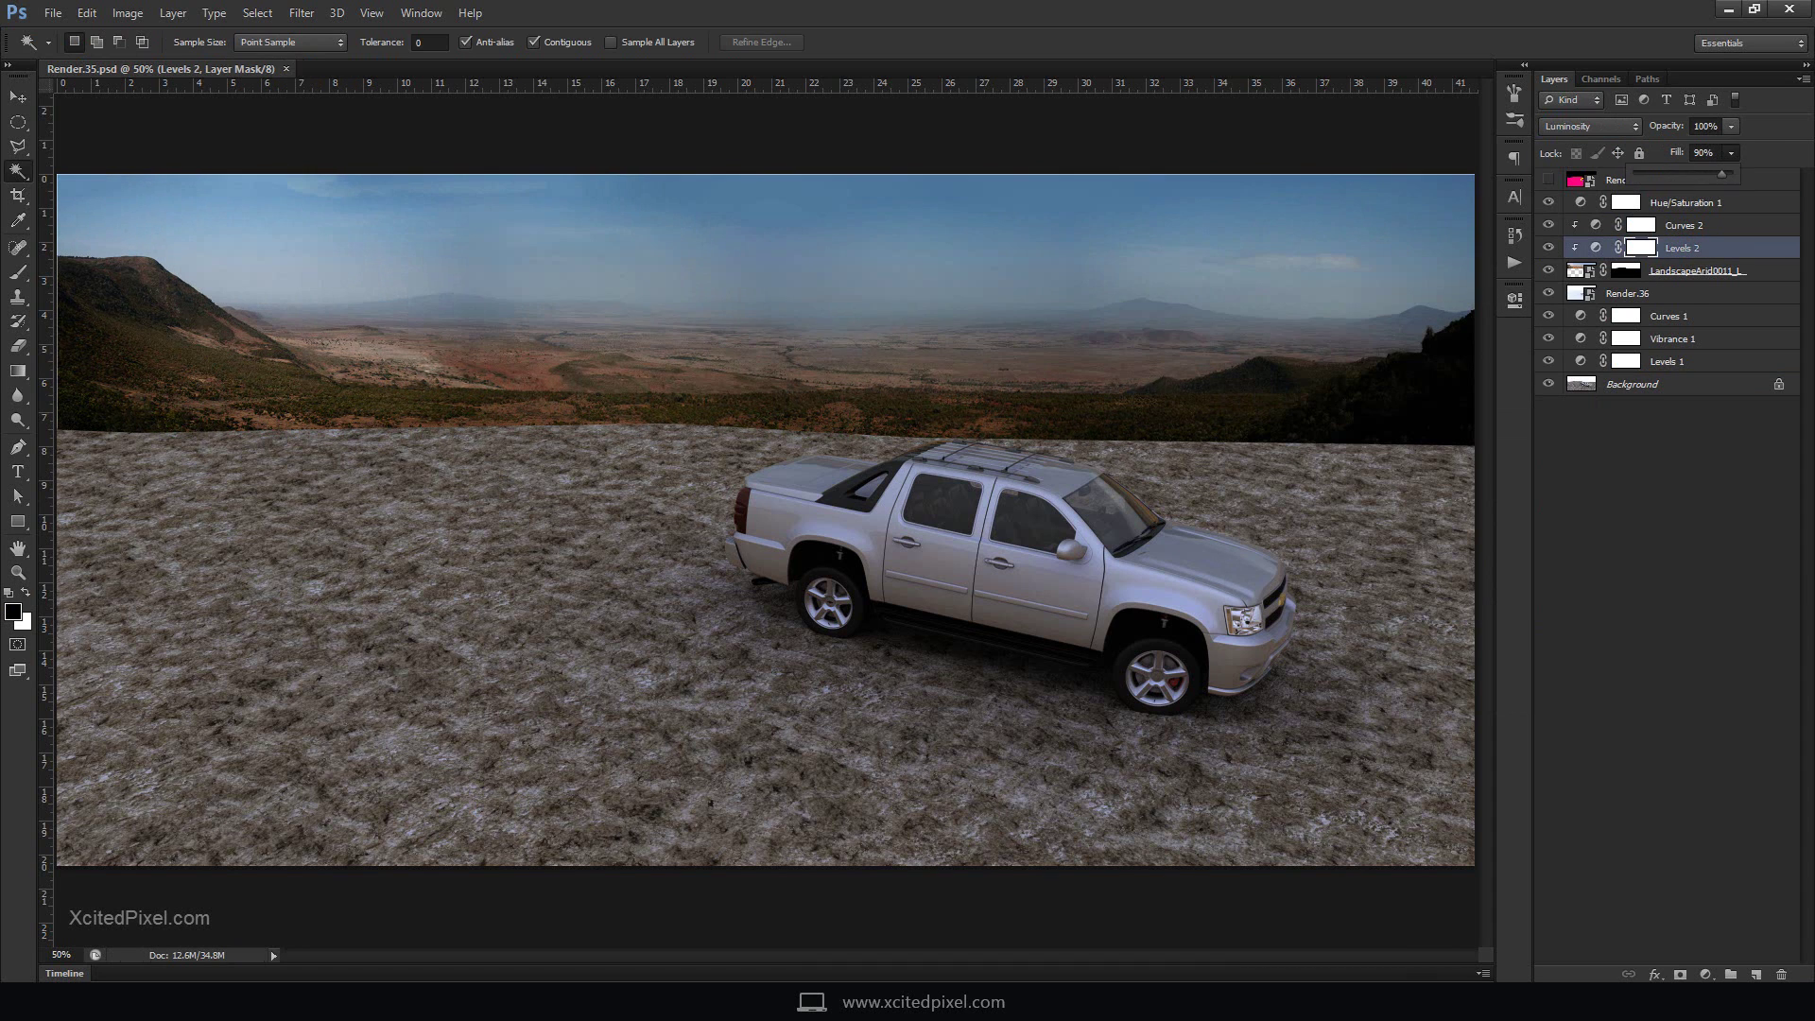
key(g)
drag(524, 404, 1473, 370)
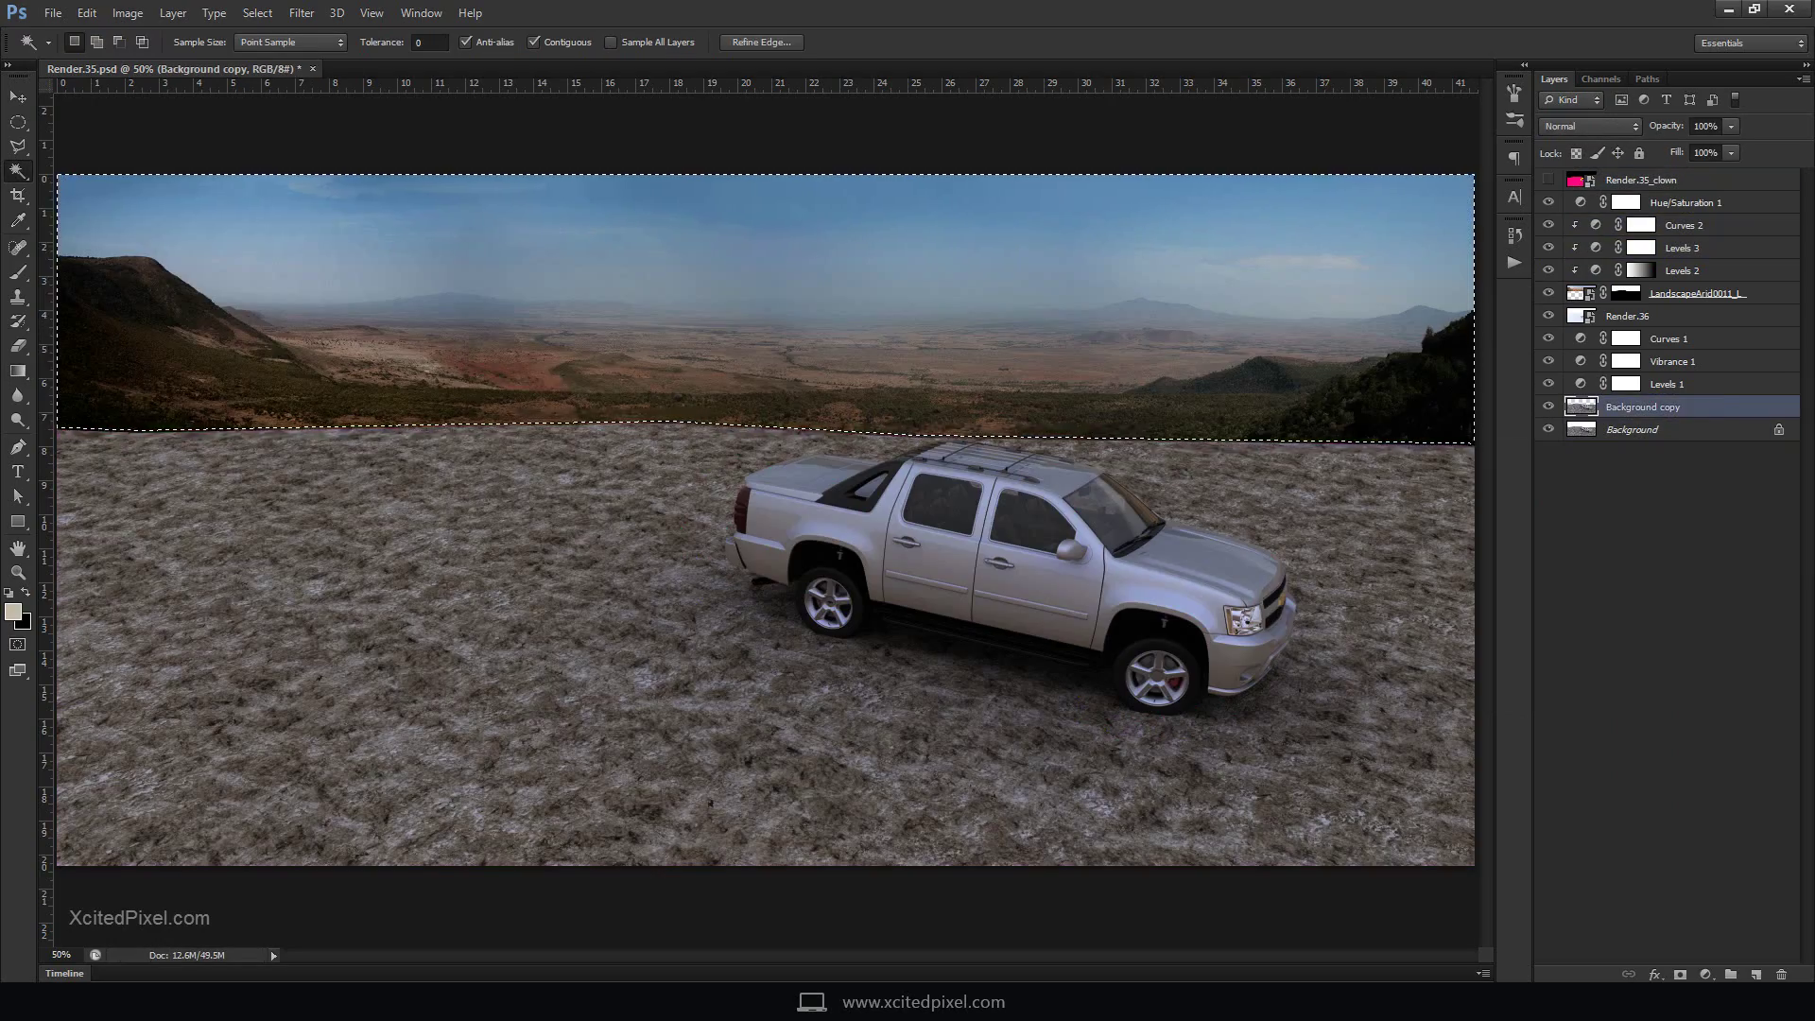
Mask the Background copy layer along the horizon and ready the Brush tool for refining the ground edge
key(ctrl+plus)
key(ctrl+plus)
right_click(17, 272)
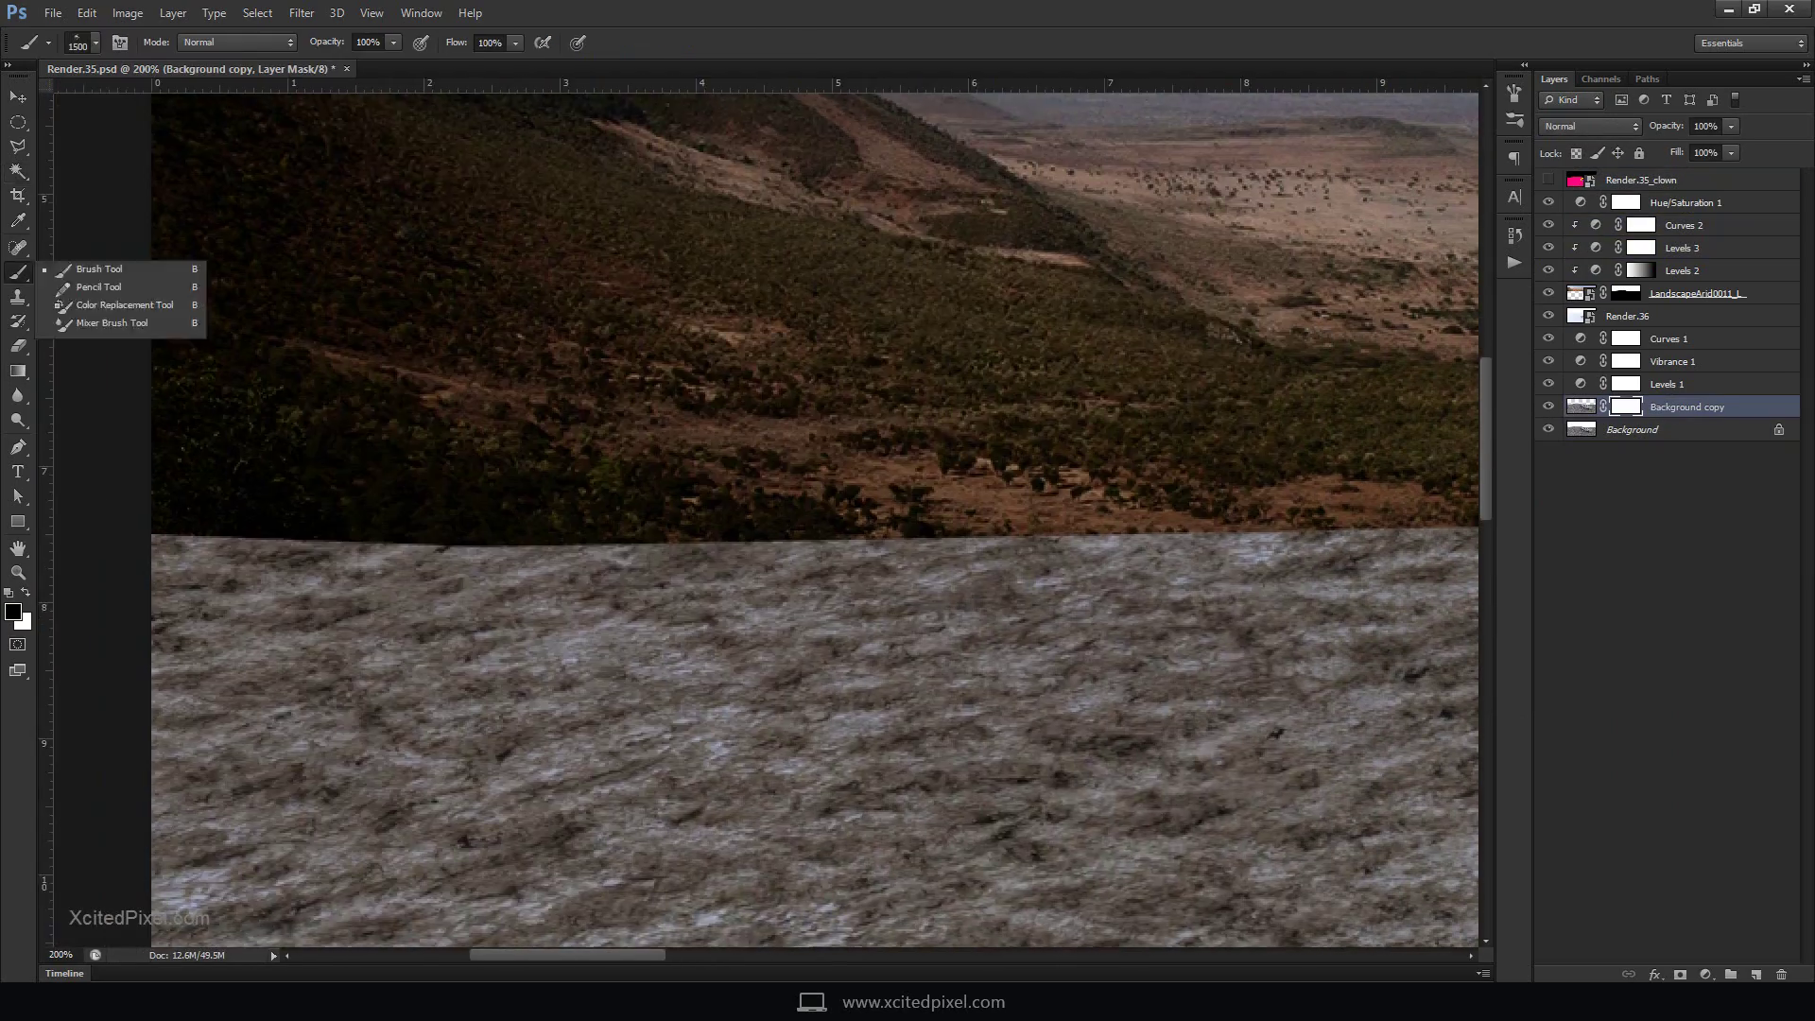
key(Escape)
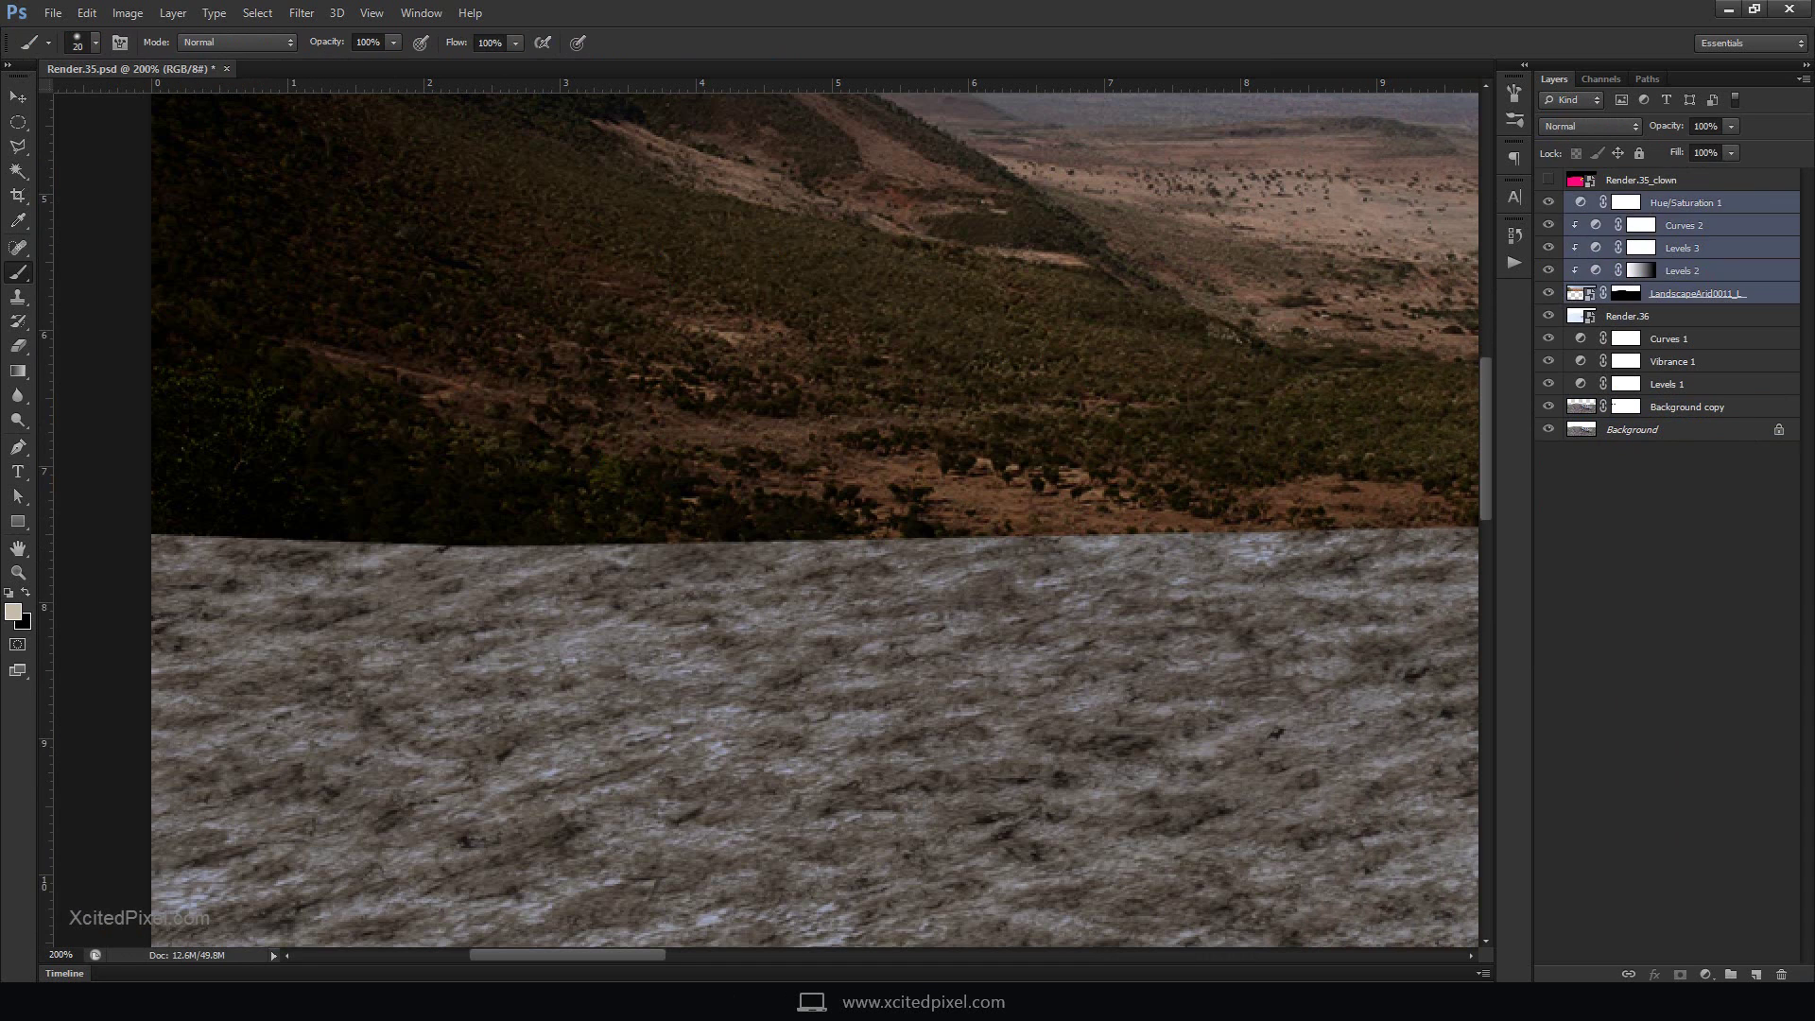
Group the landscape layer with its adjustments as Backplate, beneath the Background copy layer
key(ctrl+g)
double_click(1623, 316)
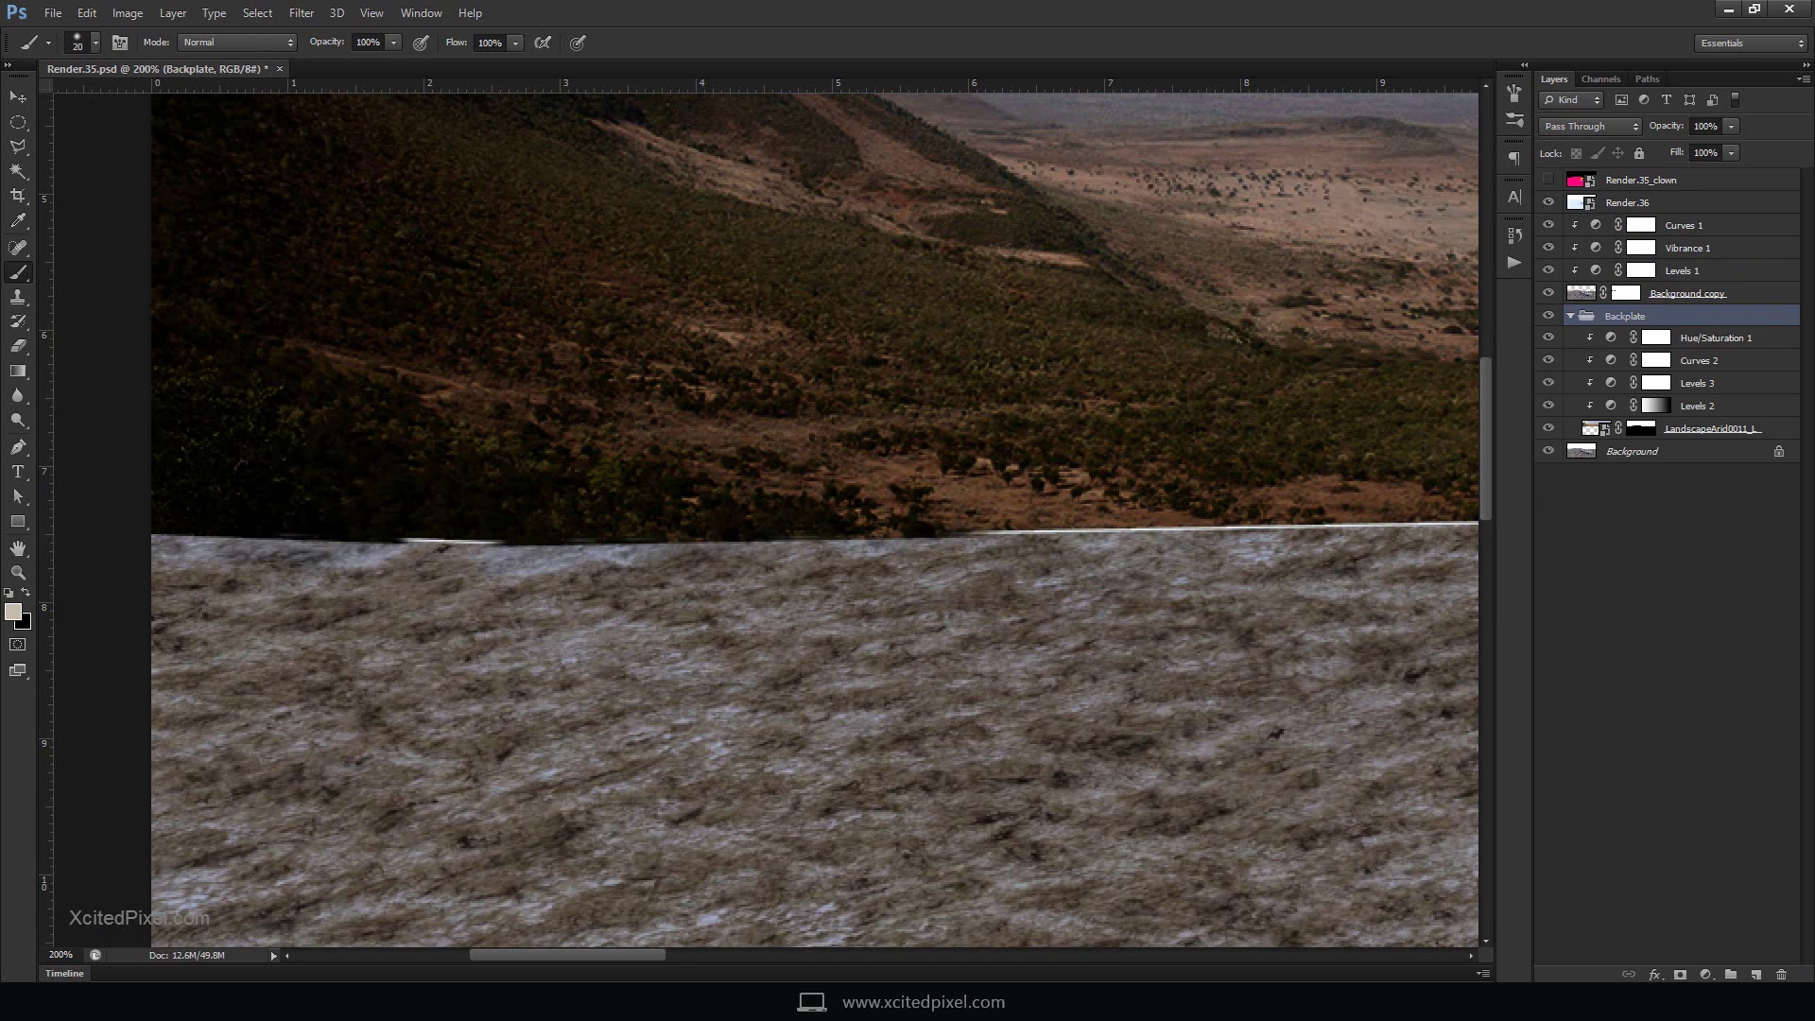
Replace the Background copy mask with one from a modified selection of the ground in Render.35_clown
click(1626, 292)
key(ctrl+z)
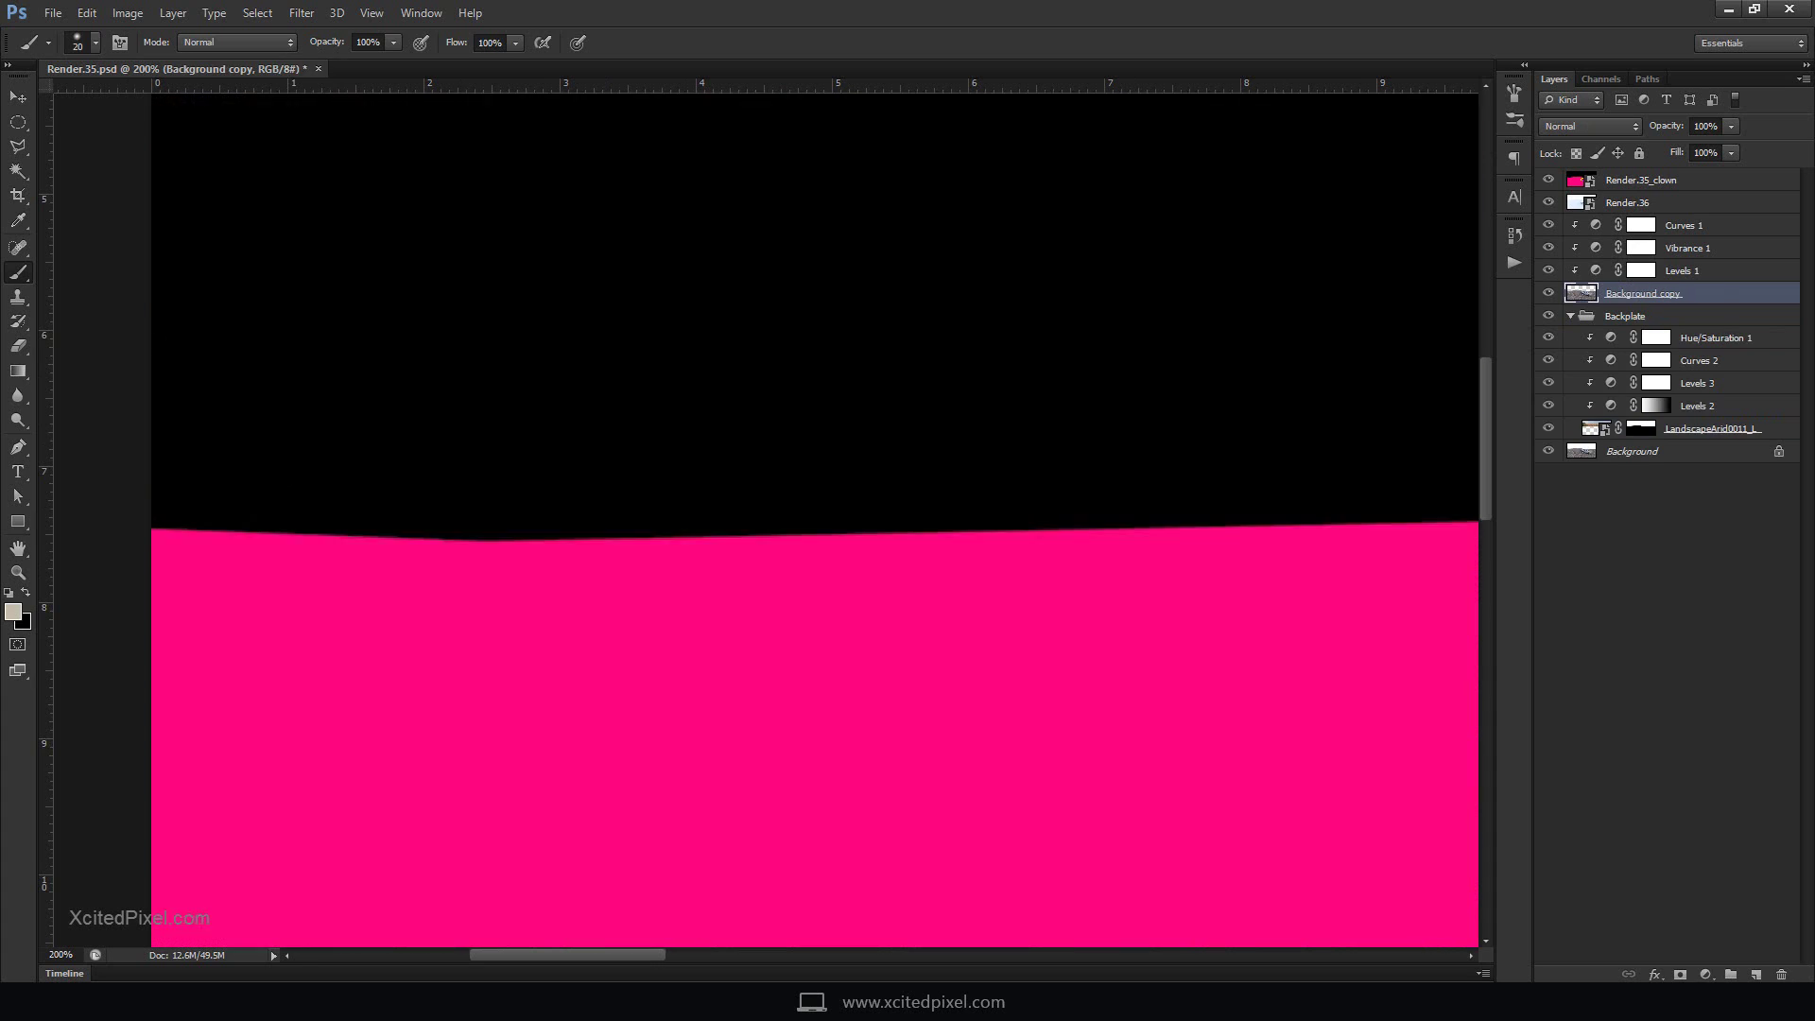
key(v)
click(257, 12)
mouse_move(312, 221)
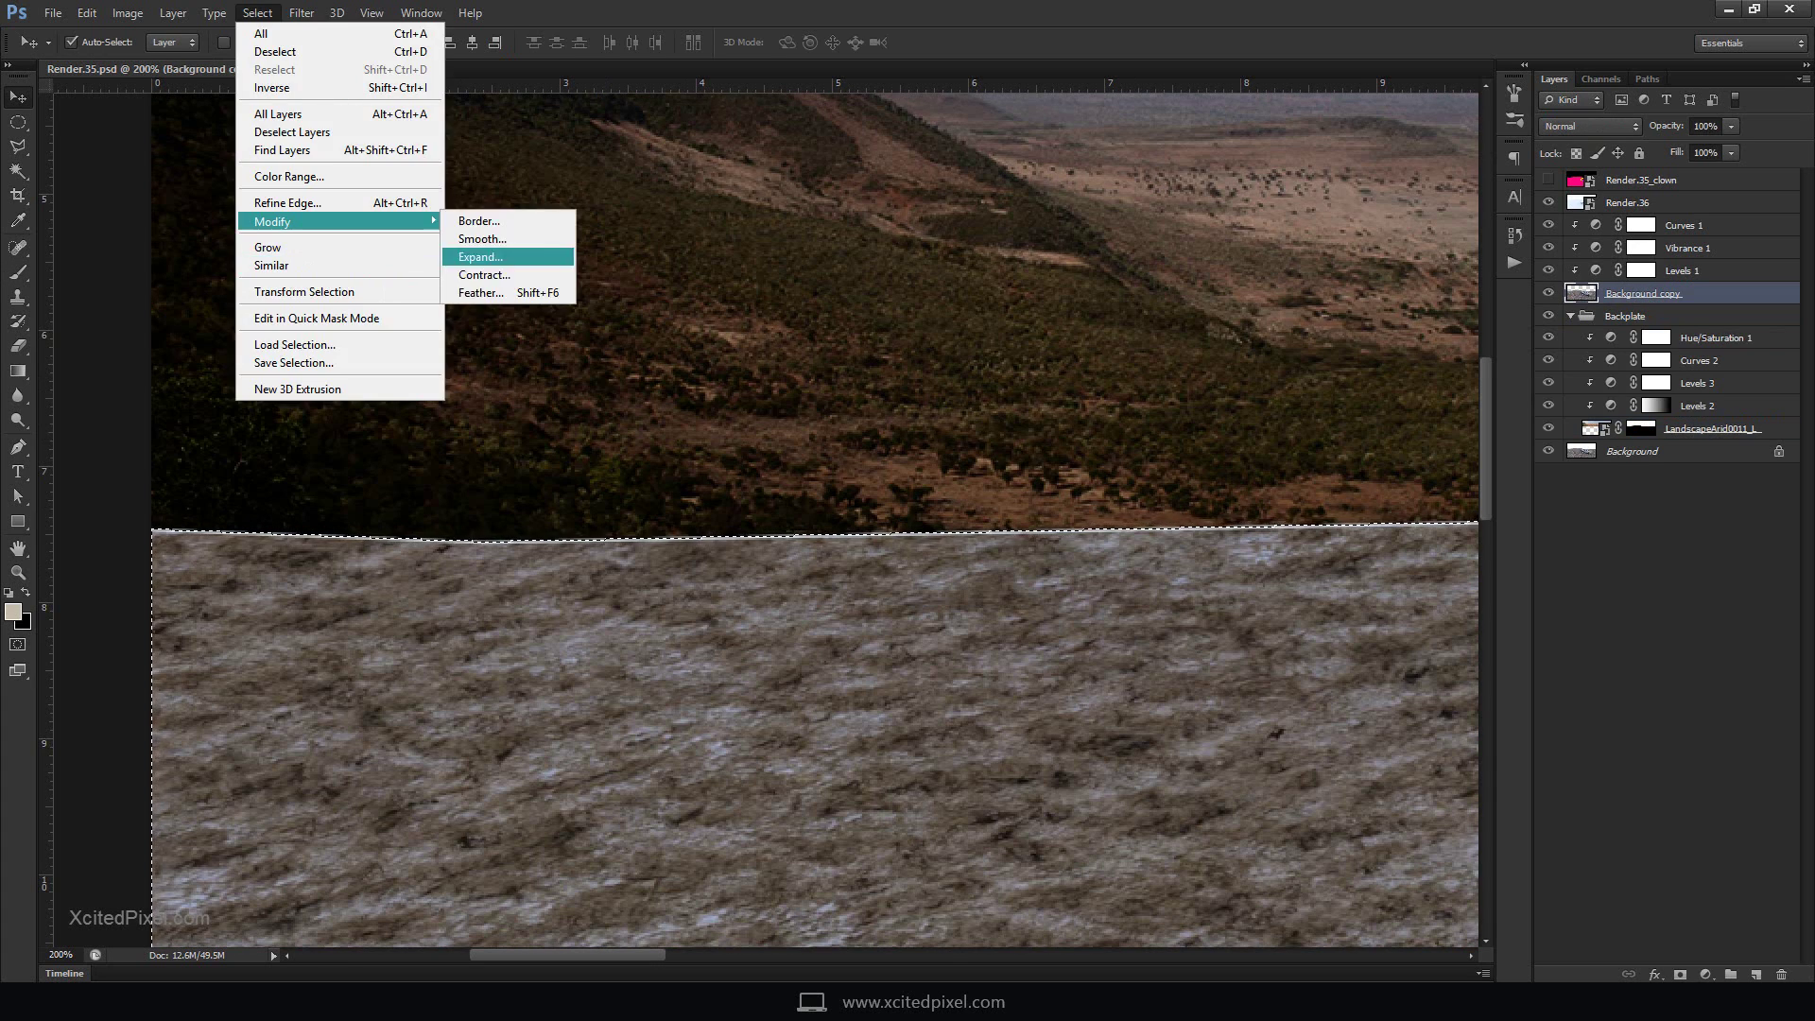
click(558, 248)
key(Return)
click(1680, 975)
key(b)
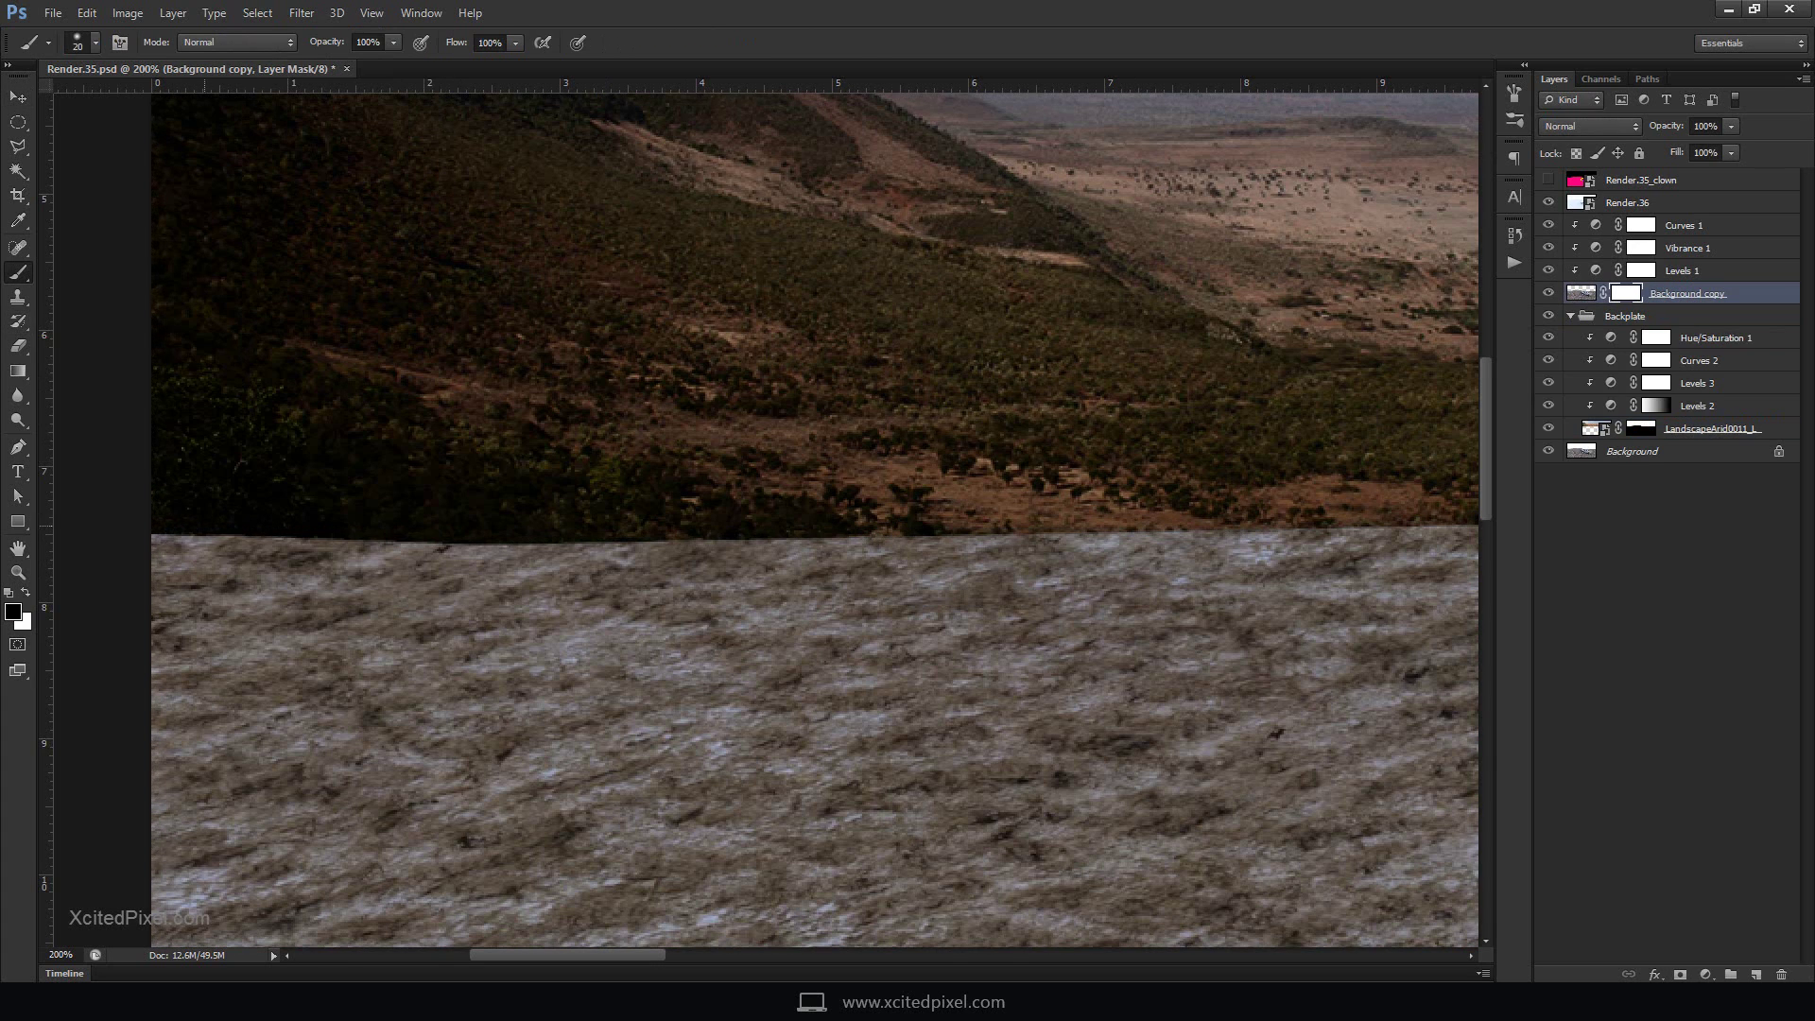
Disable the landscape layer's mask and try a brush stroke along the ground edge of Background copy
shift+click(1641, 428)
click(1581, 292)
drag(477, 558, 629, 558)
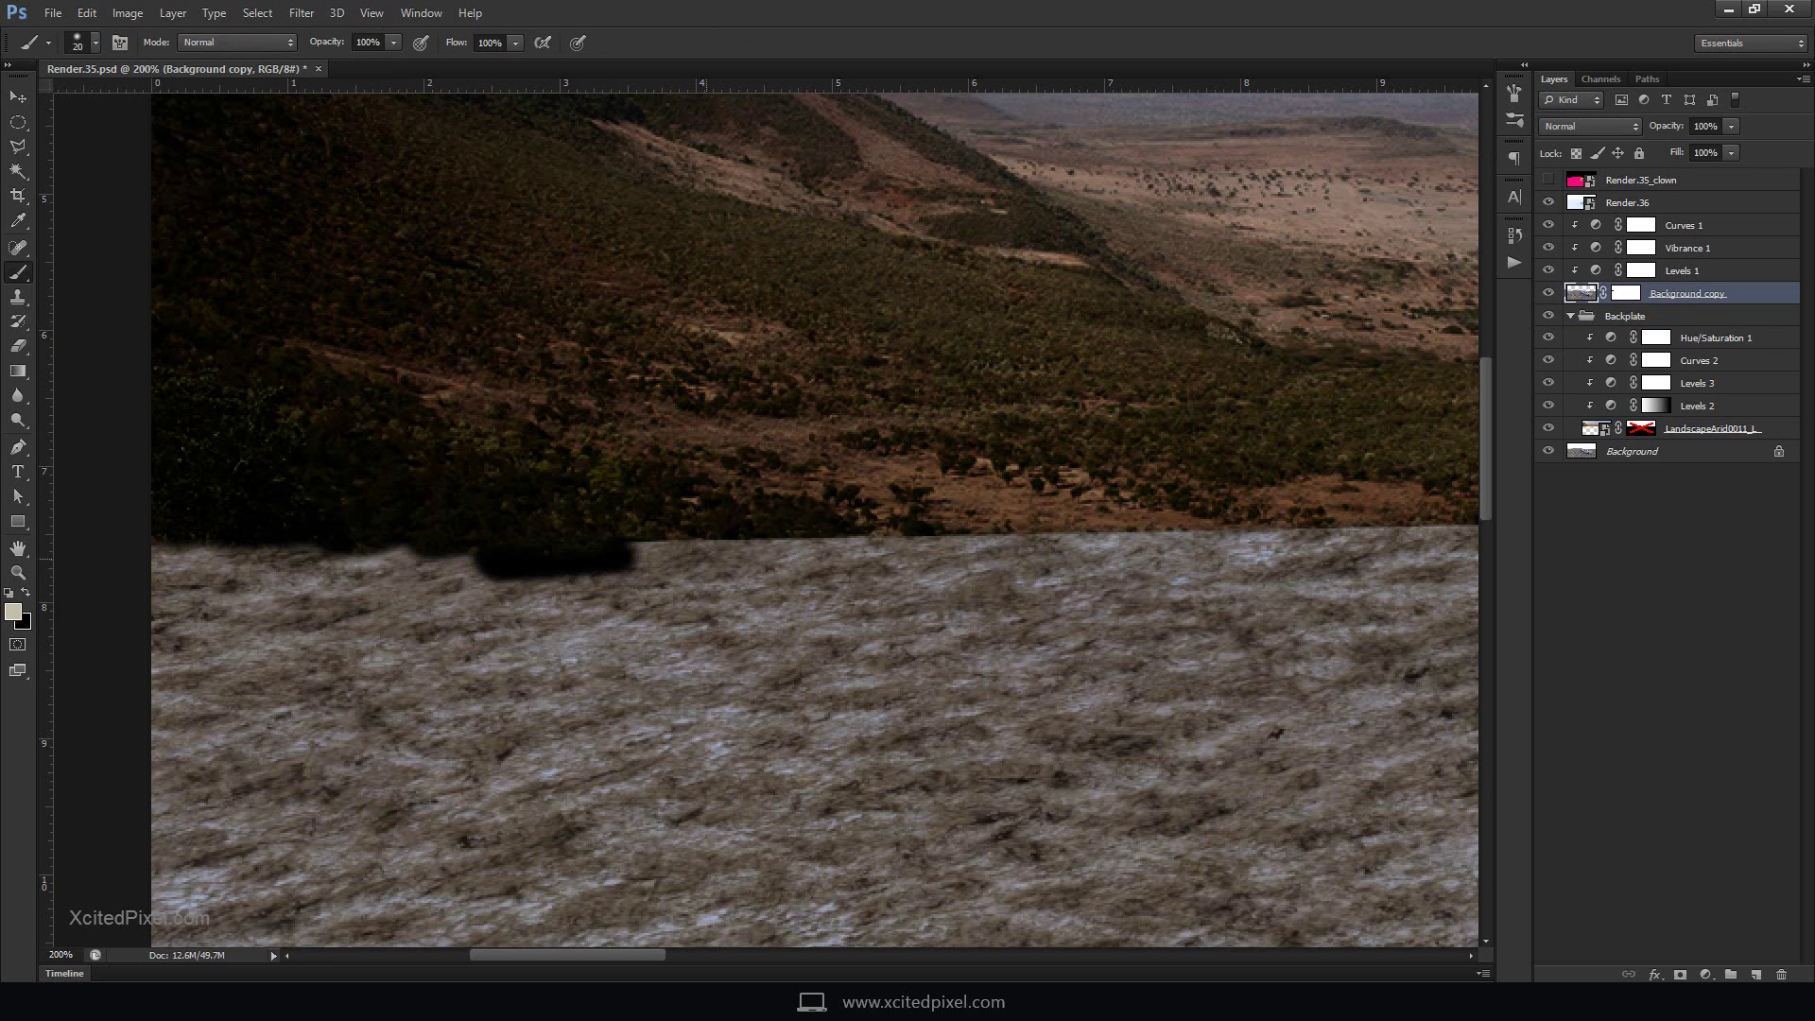
Paint black on the Background copy mask along the whole horizon to blend the ground edge into the landscape
mouse_move(160, 547)
mouse_down()
mouse_move(629, 558)
mouse_move(166, 544)
mouse_up()
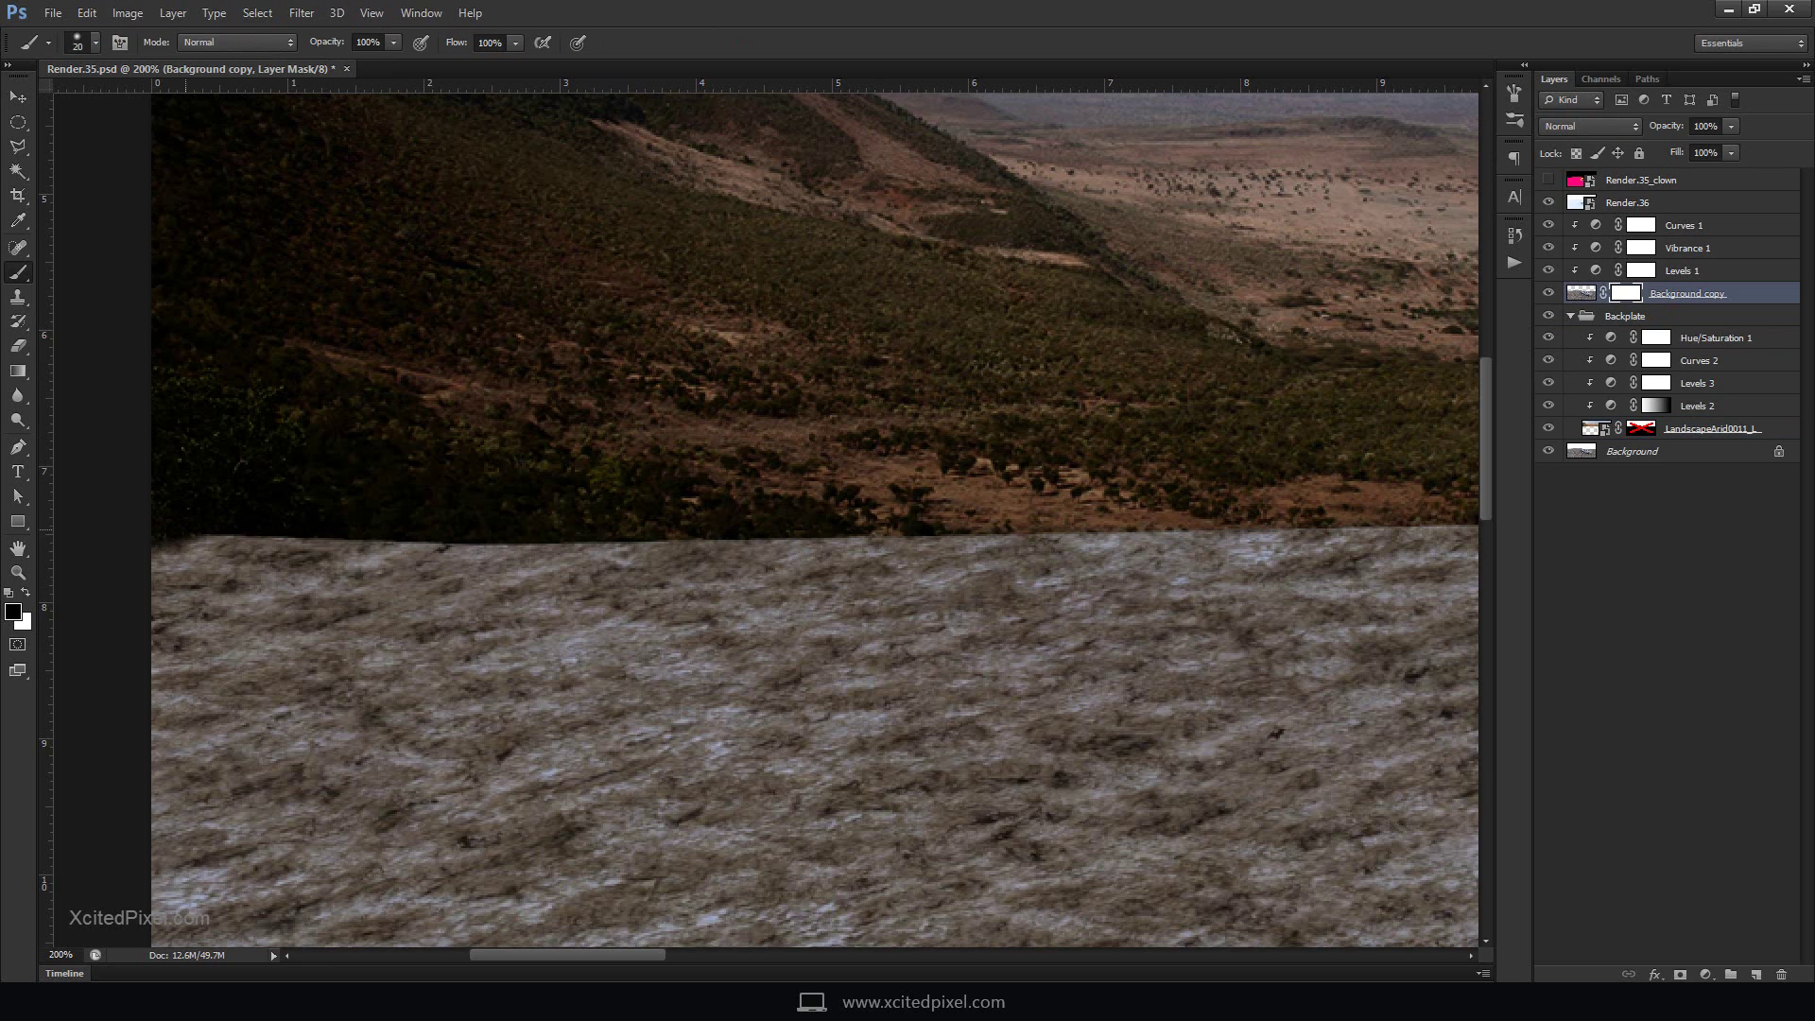
drag(851, 529, 151, 605)
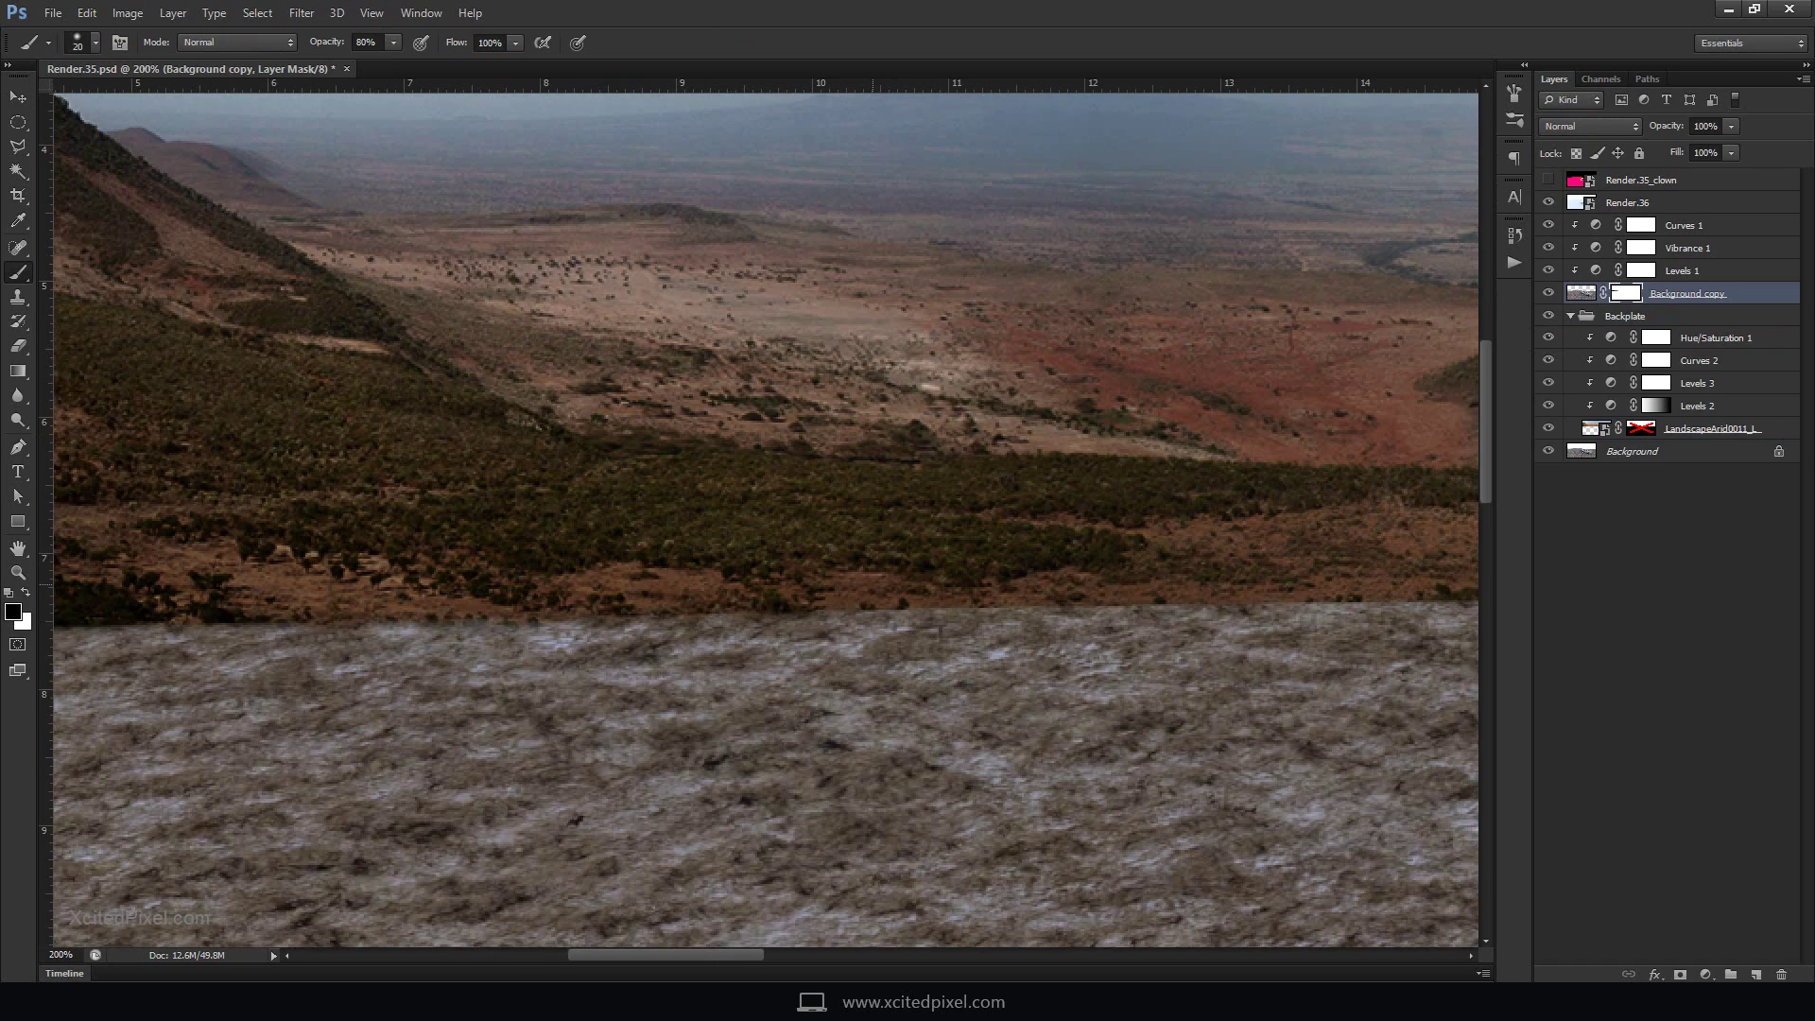
drag(851, 567, 170, 537)
drag(1087, 567, 137, 530)
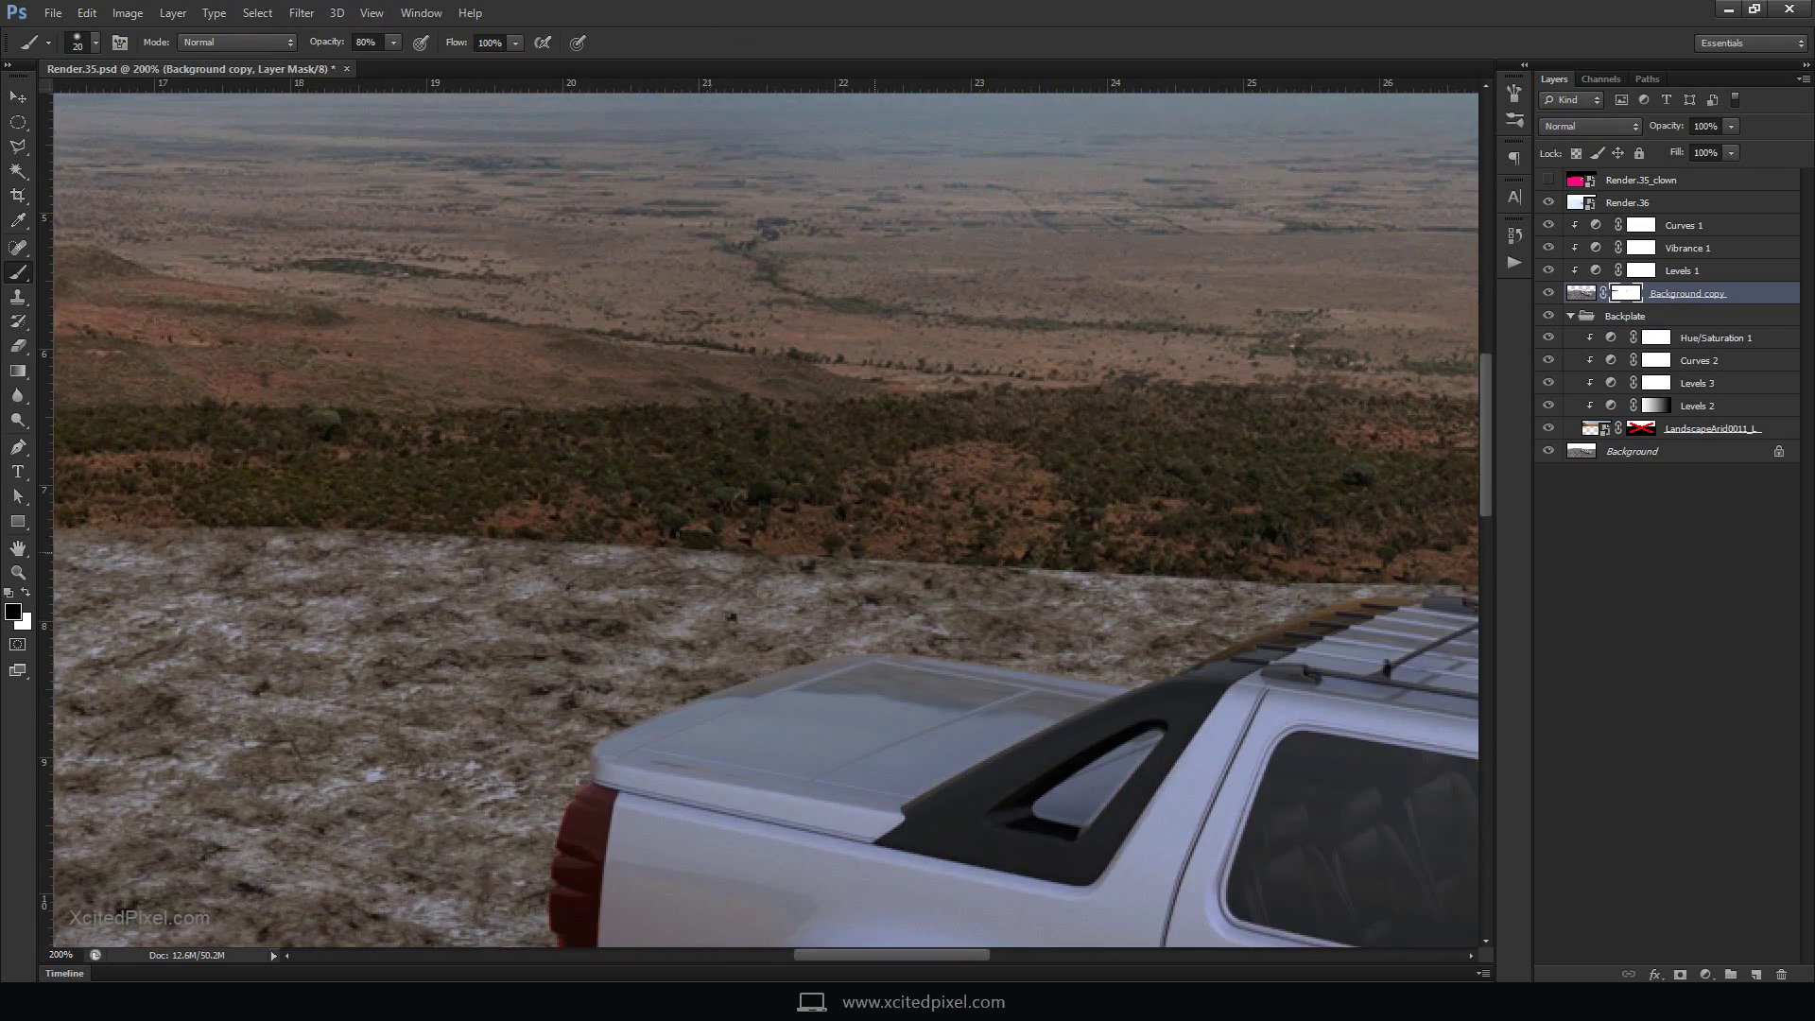
drag(1371, 586, 94, 520)
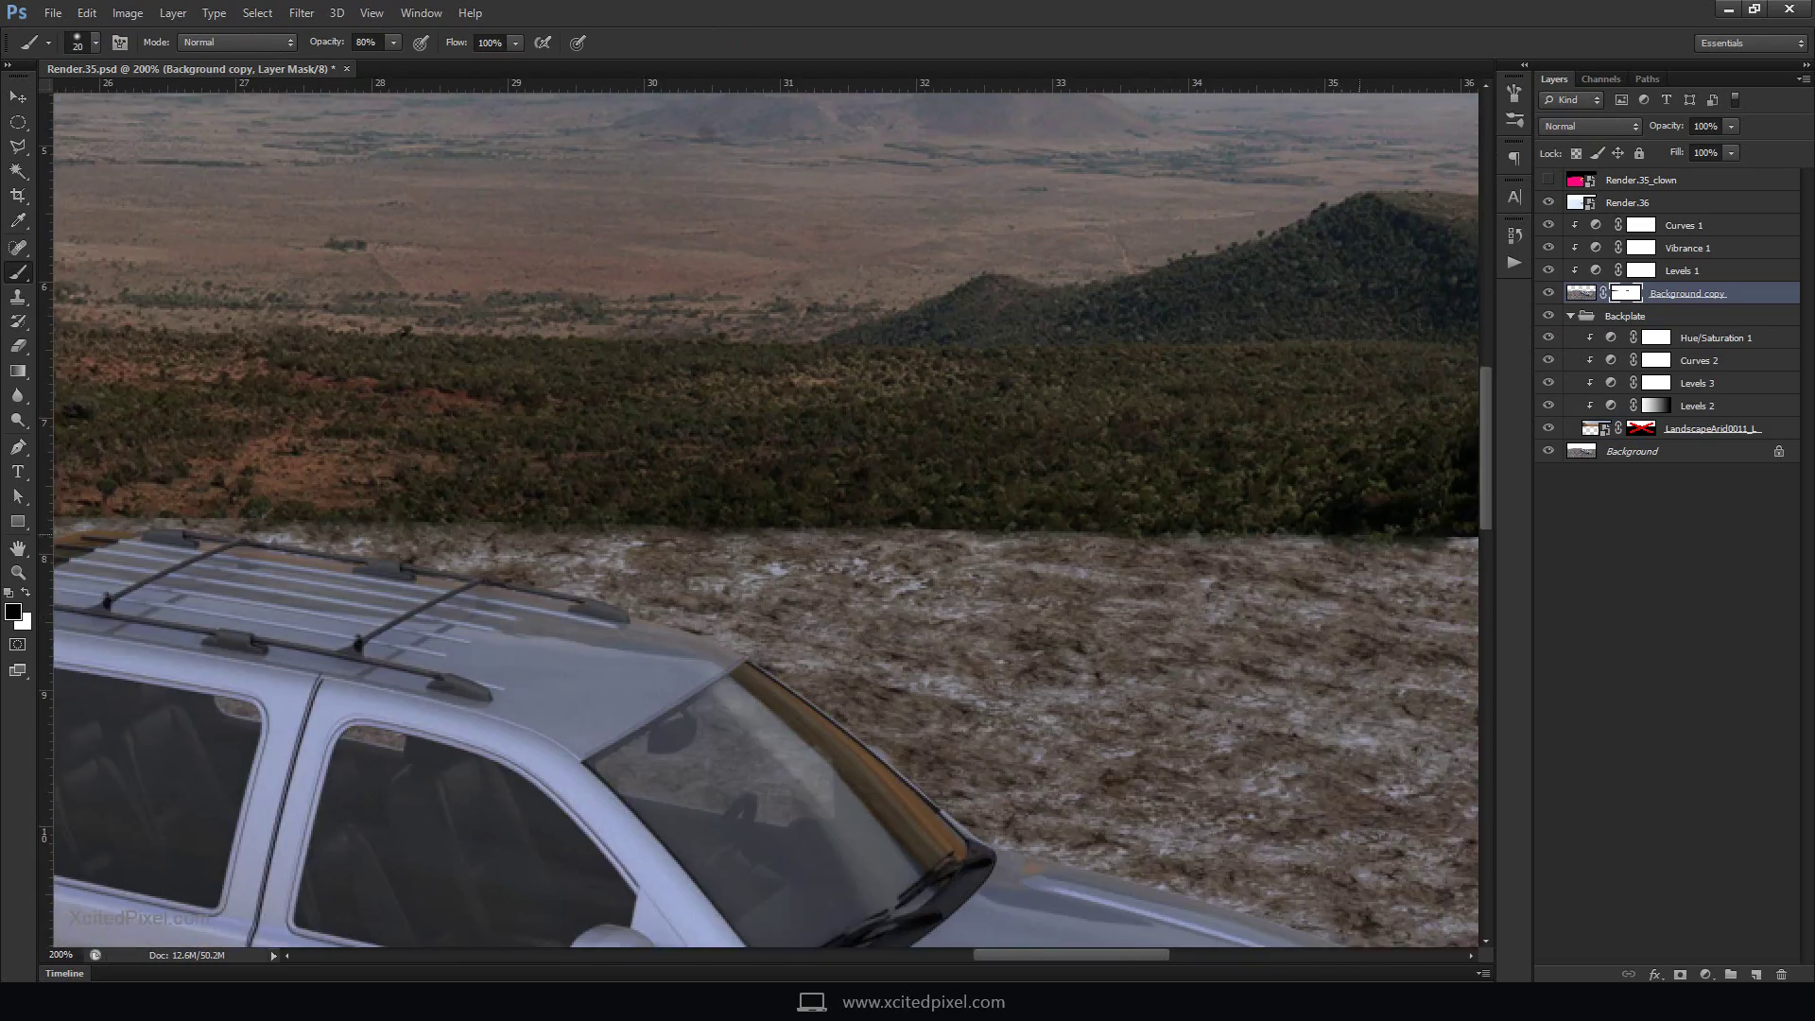
drag(1040, 567, 495, 574)
drag(1040, 567, 360, 577)
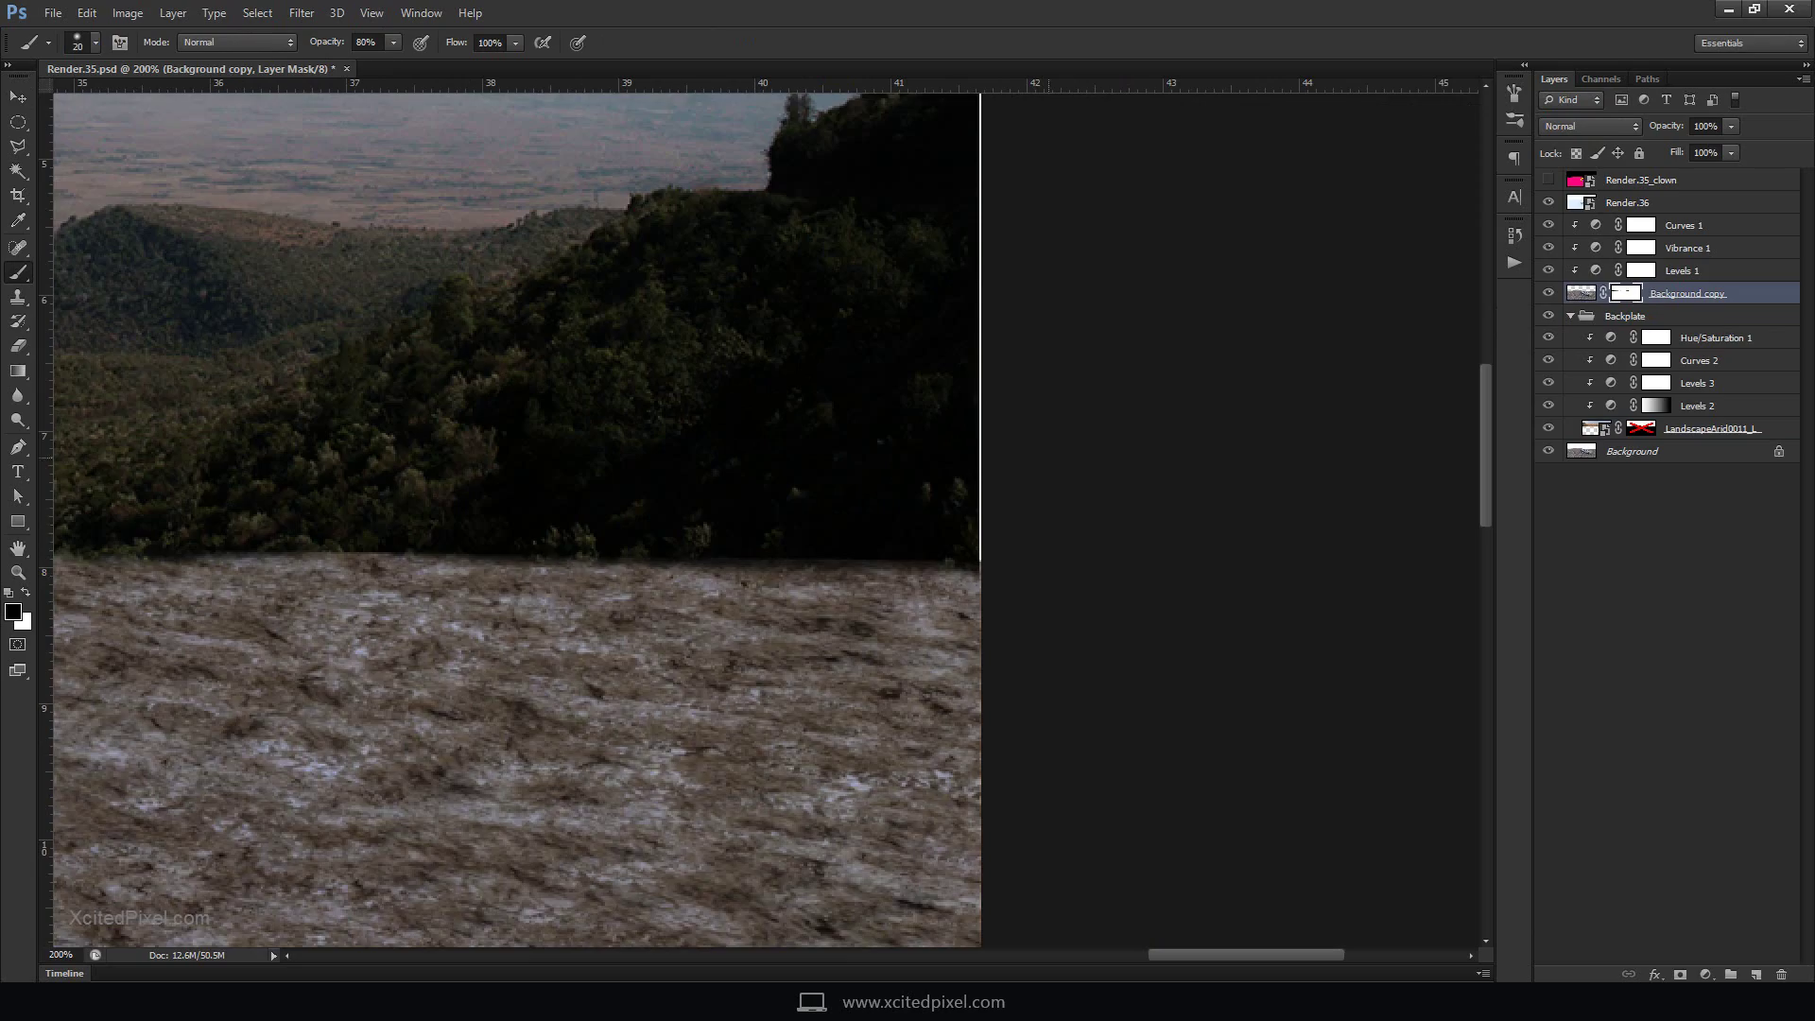
Add a clipped Levels adjustment above the ground's Curves and mask it with a short vertical gradient at the horizon
key(ctrl+0)
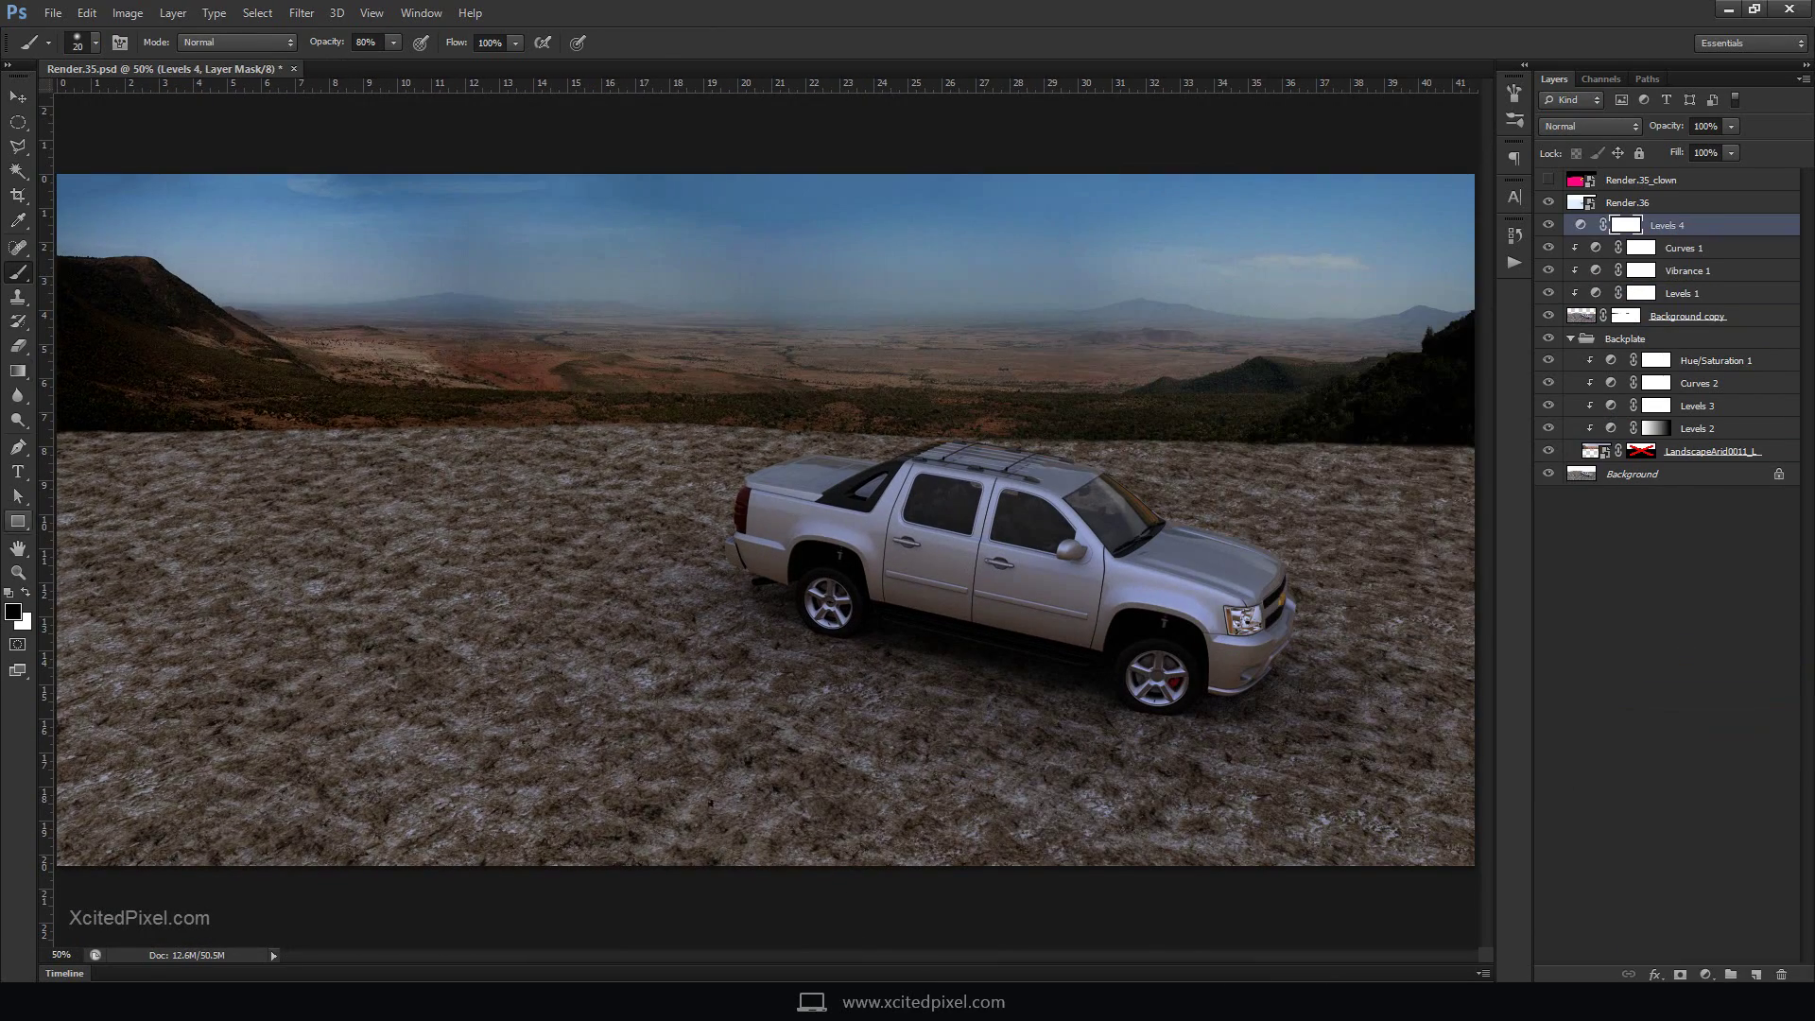
key(g)
drag(756, 425, 756, 482)
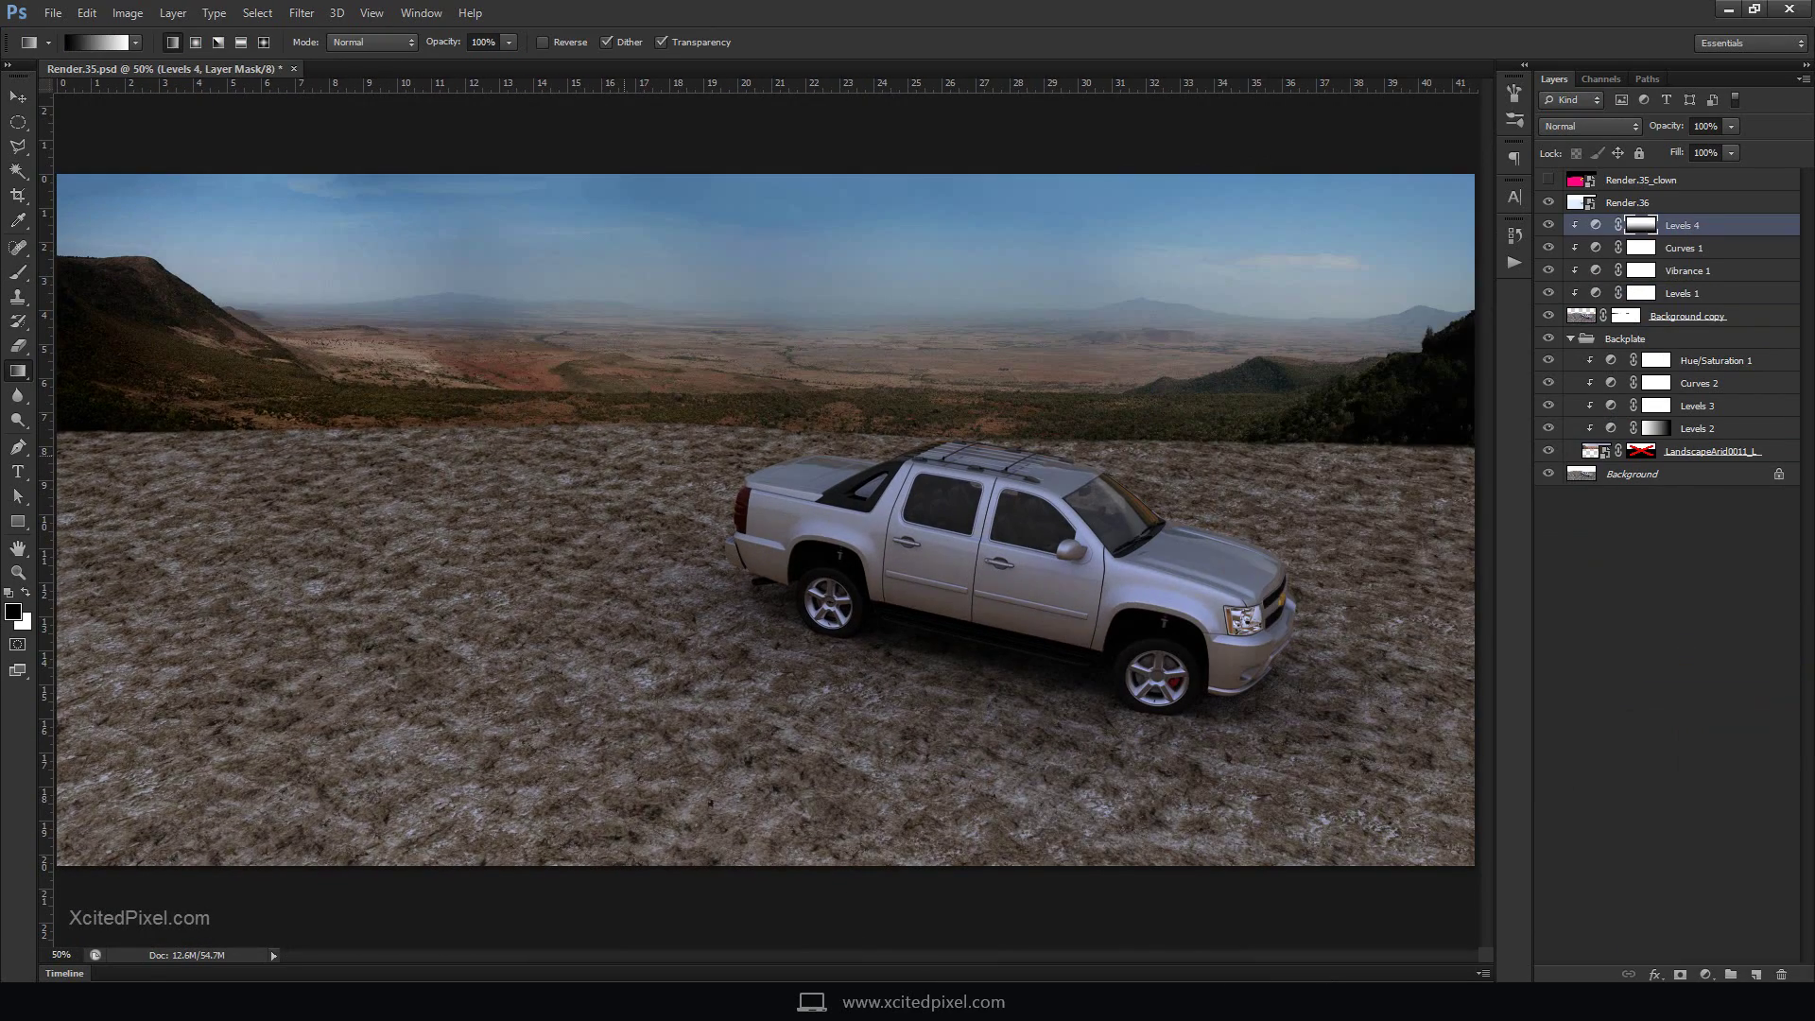
click(1595, 225)
Draw a black rectangle about 3038 by 346 px over the sky in the Backplate group and give it a mask
click(1625, 338)
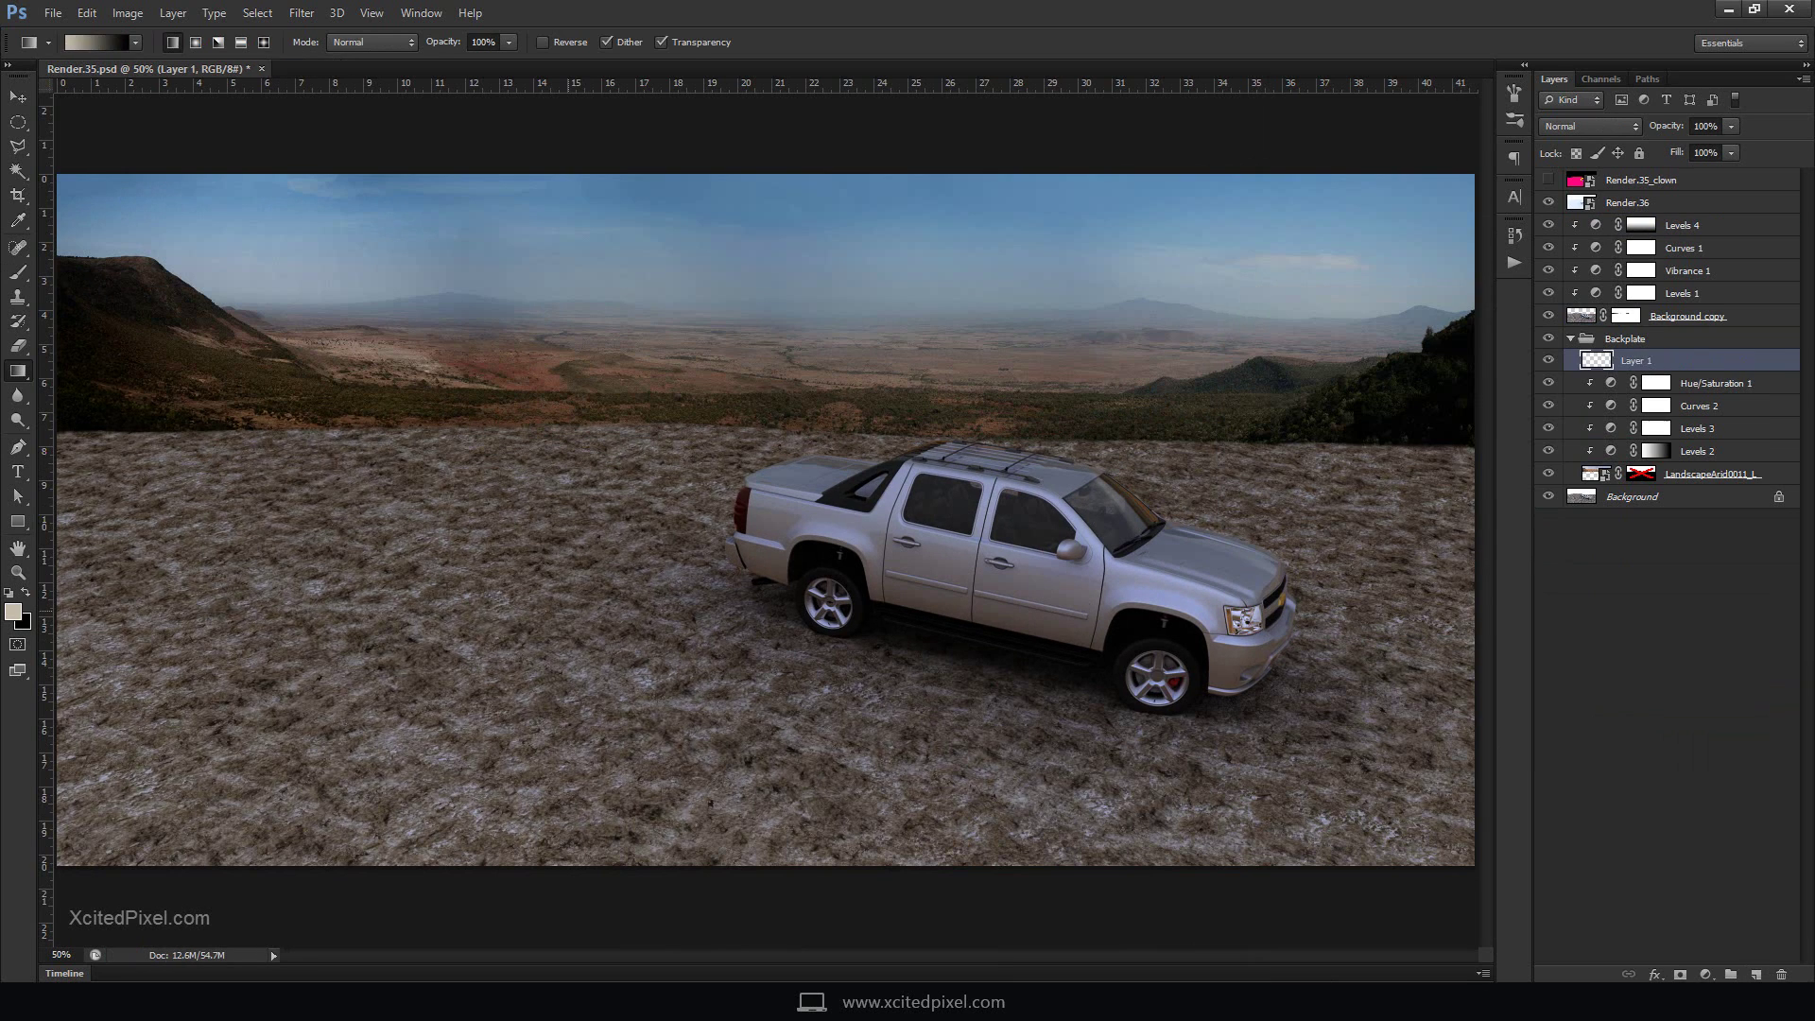
key(u)
mouse_move(54, 174)
mouse_down()
mouse_move(1336, 337)
mouse_move(1478, 338)
mouse_up()
double_click(1701, 368)
key(Escape)
click(1680, 974)
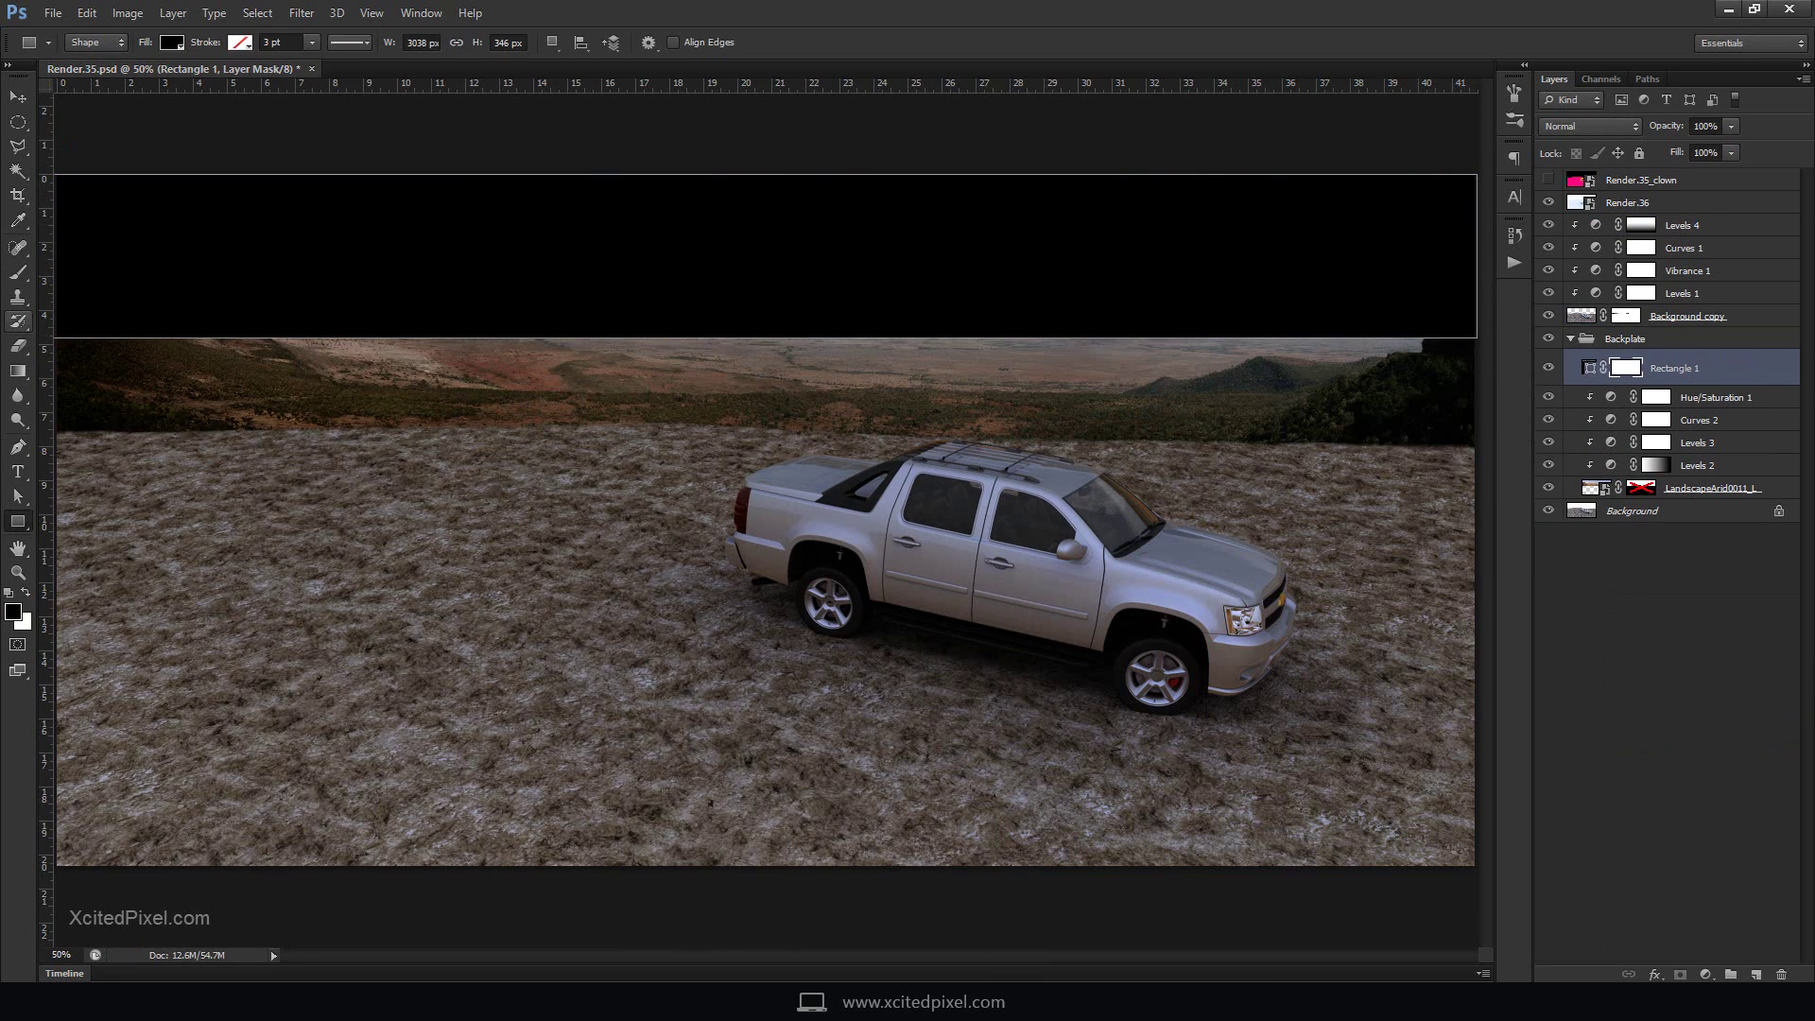
Fade the sky rectangle toward the horizon with a vertical gradient on its mask
key(g)
drag(756, 331, 756, 179)
click(1591, 126)
click(1731, 152)
Set the sky rectangle's fill colour to dark blue 0b1f34 and deselect the layer
double_click(1591, 367)
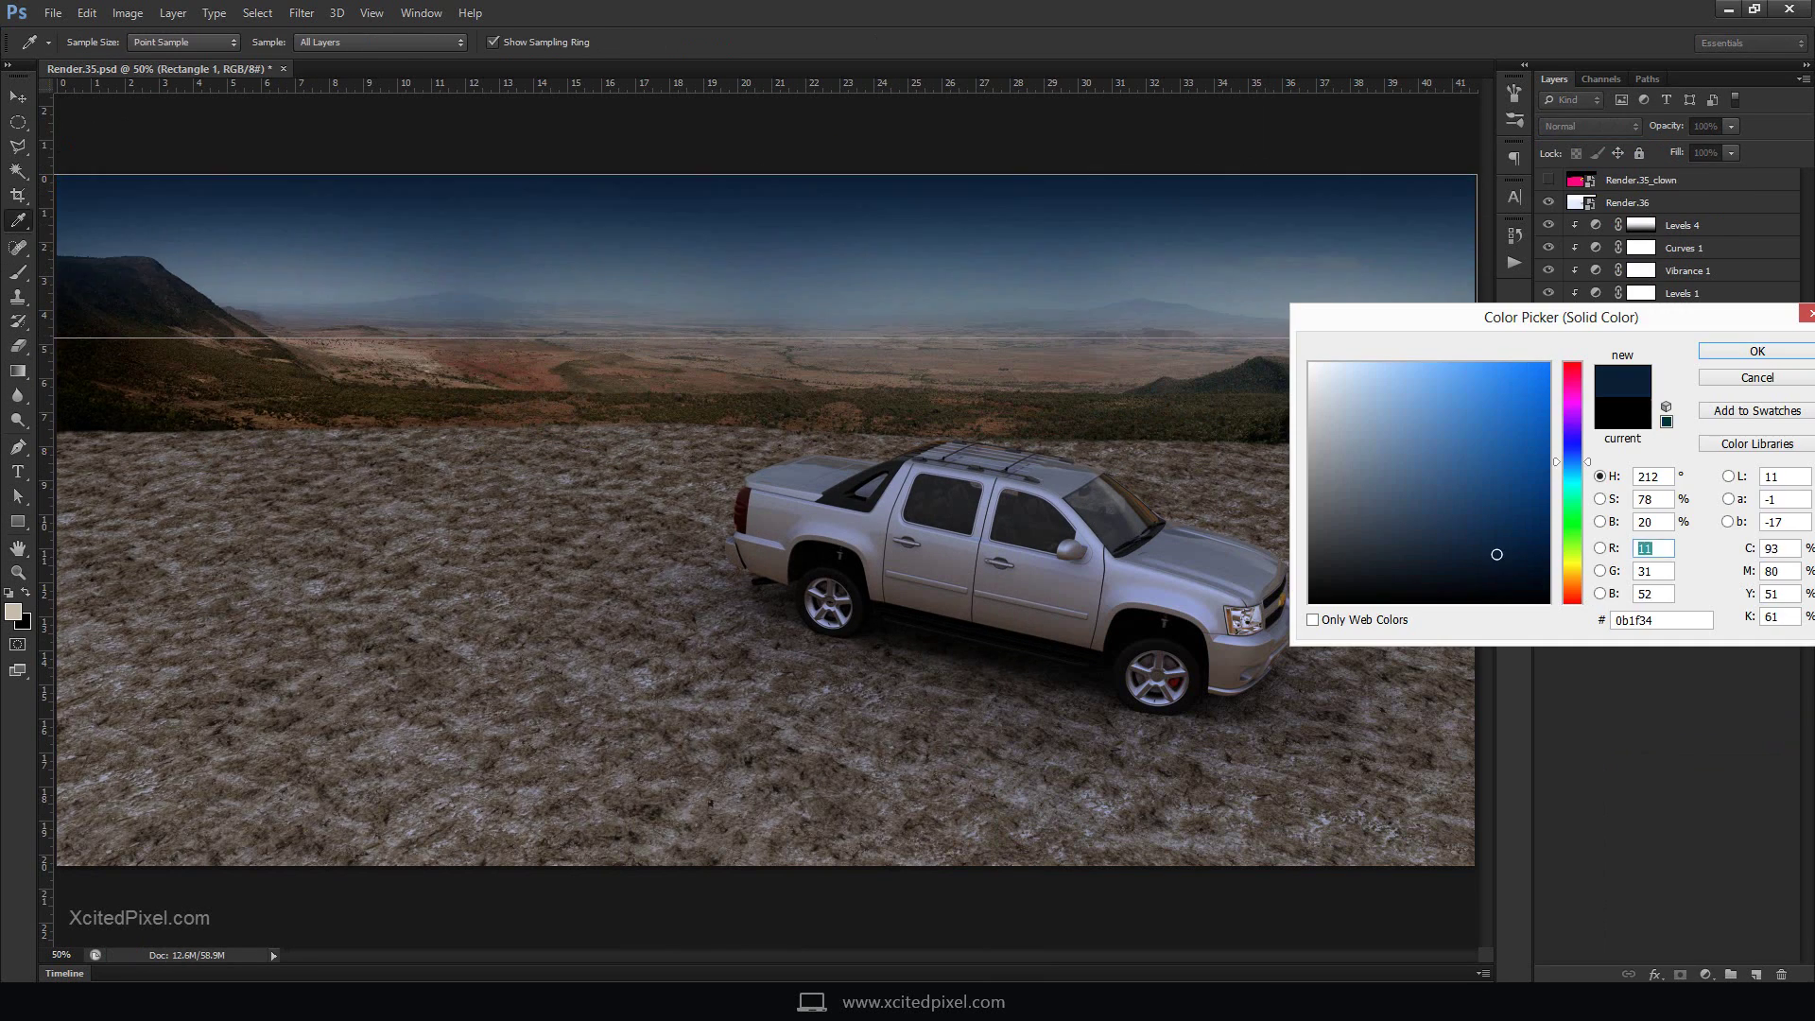
key(Escape)
key(b)
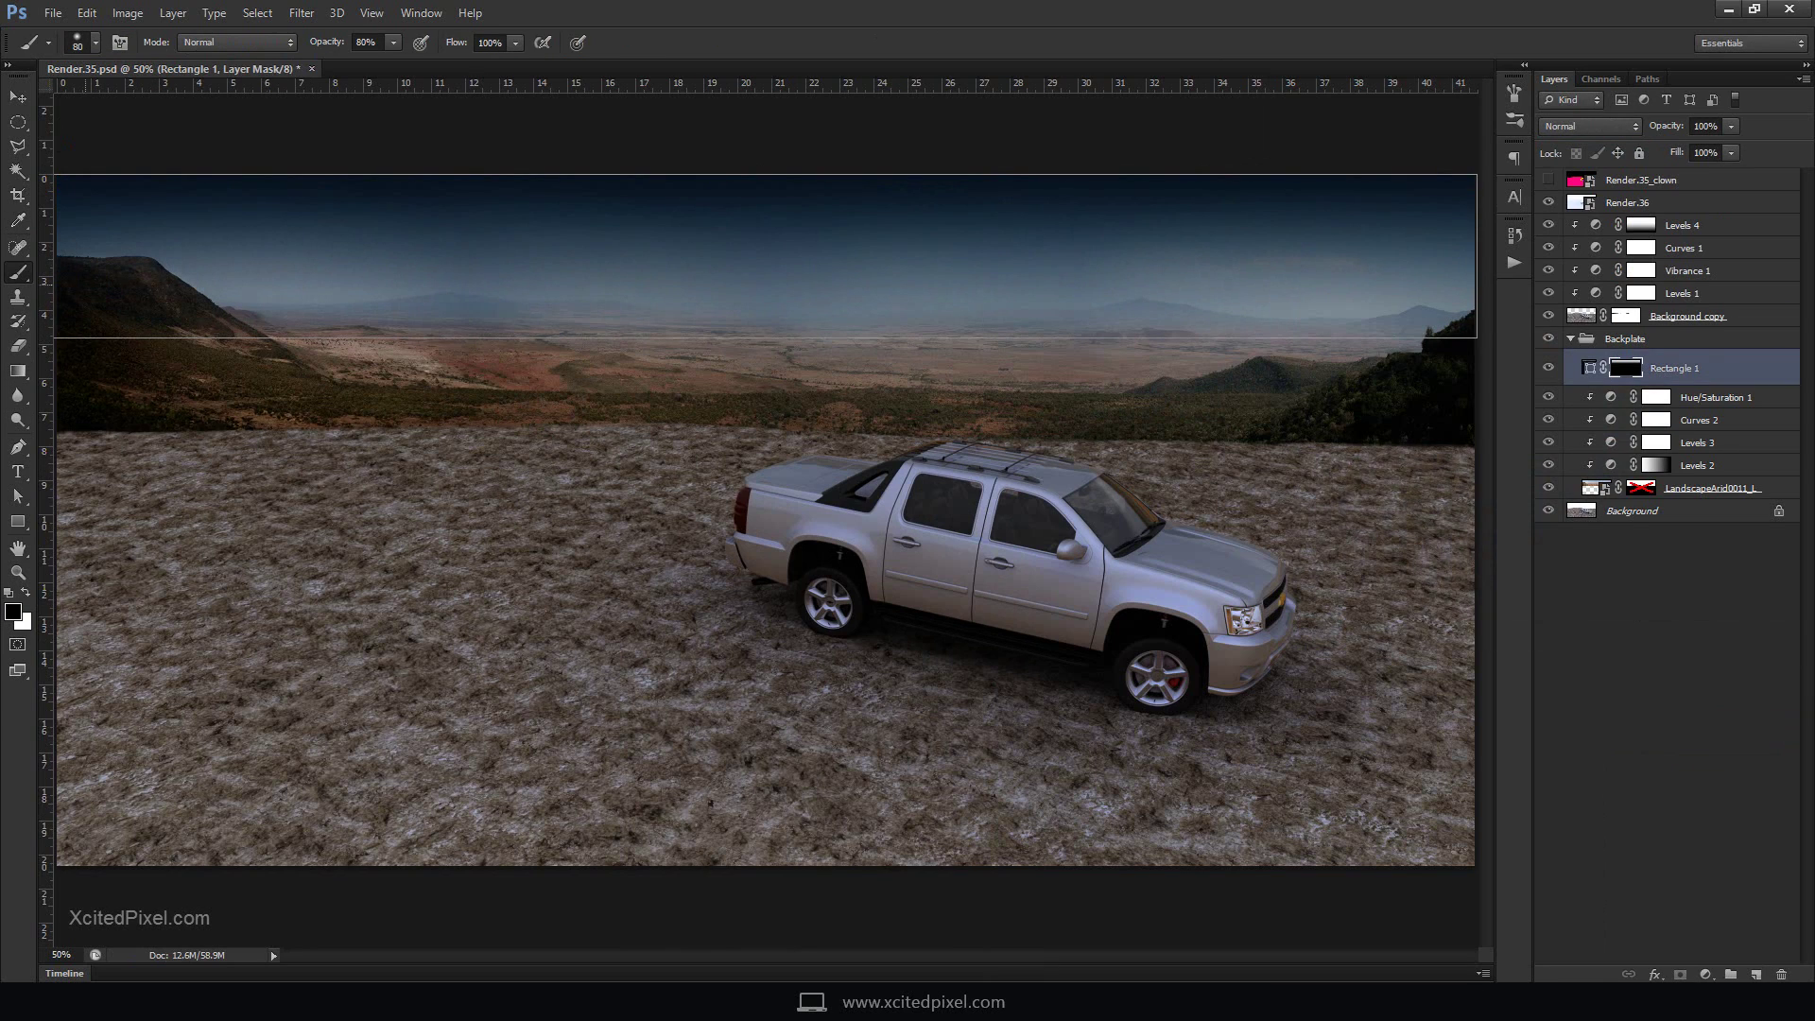
click(1664, 661)
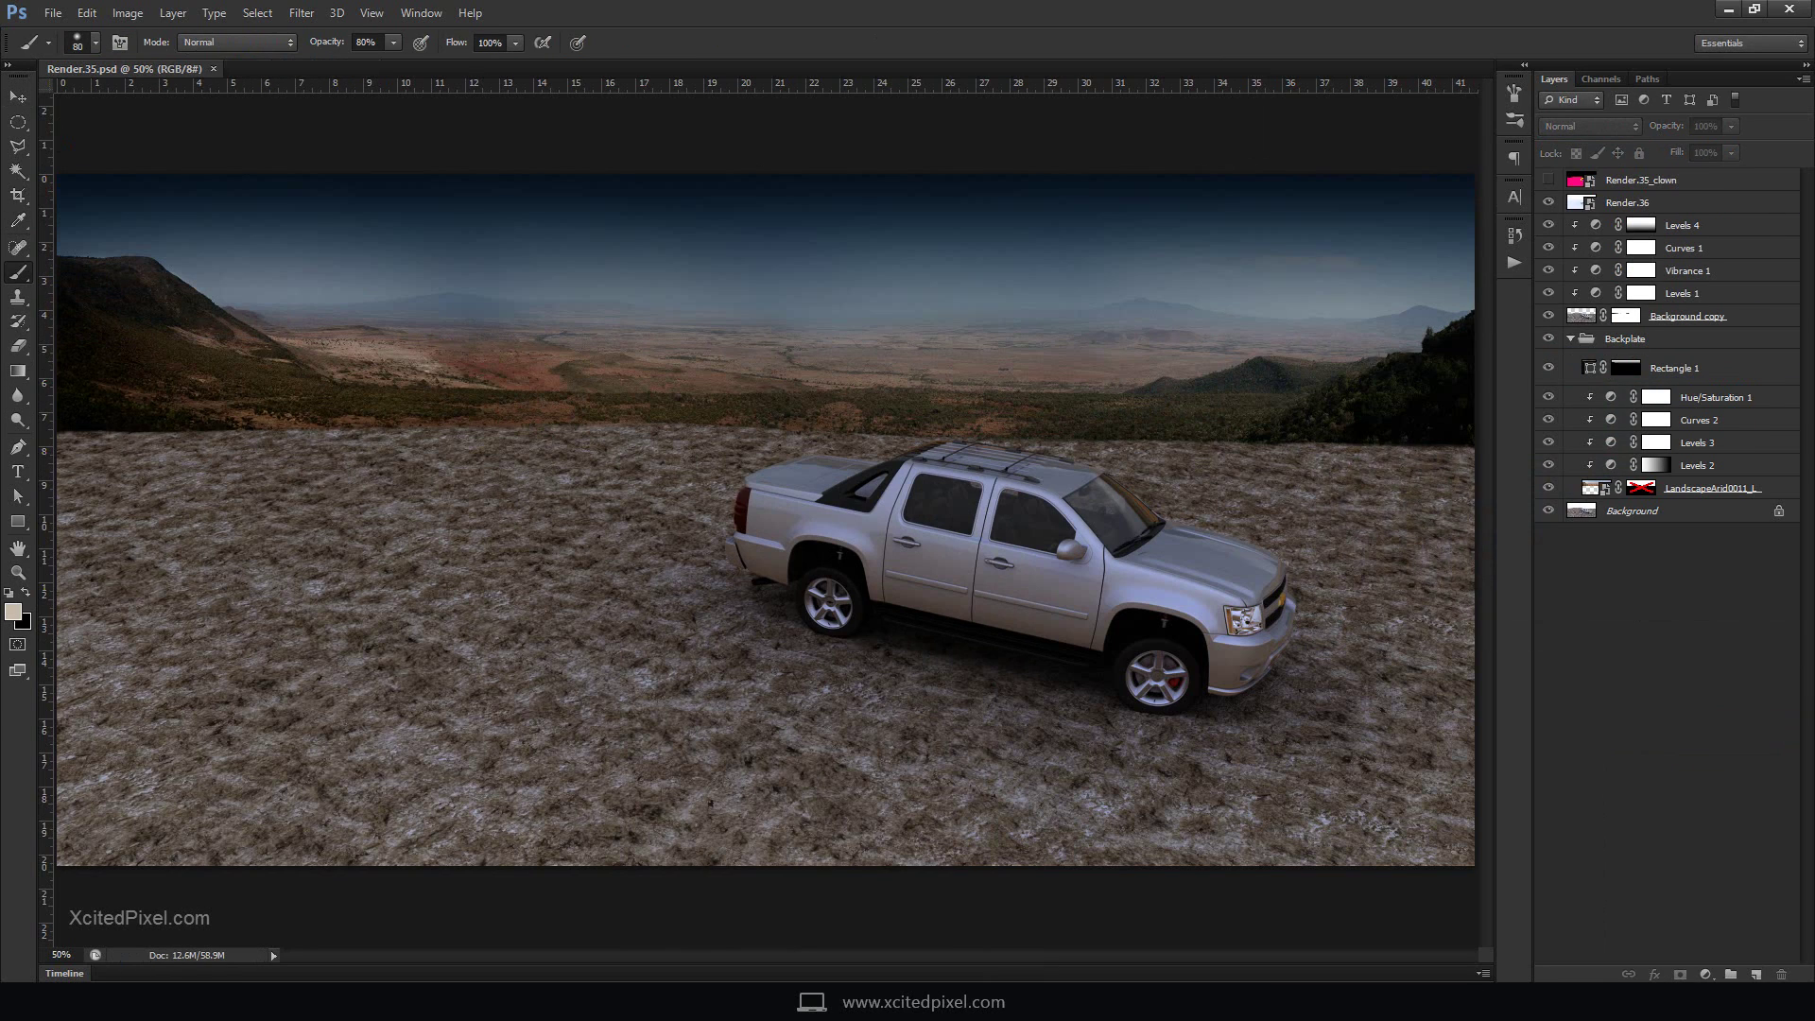
On a new layer above Render.36, paint pale dust around the wheels and behind the truck with a large textured brush
key(ctrl+shift+alt+n)
drag(983, 624, 1144, 662)
key(bracketright)
key(bracketright)
drag(643, 558, 1002, 624)
drag(549, 525, 605, 530)
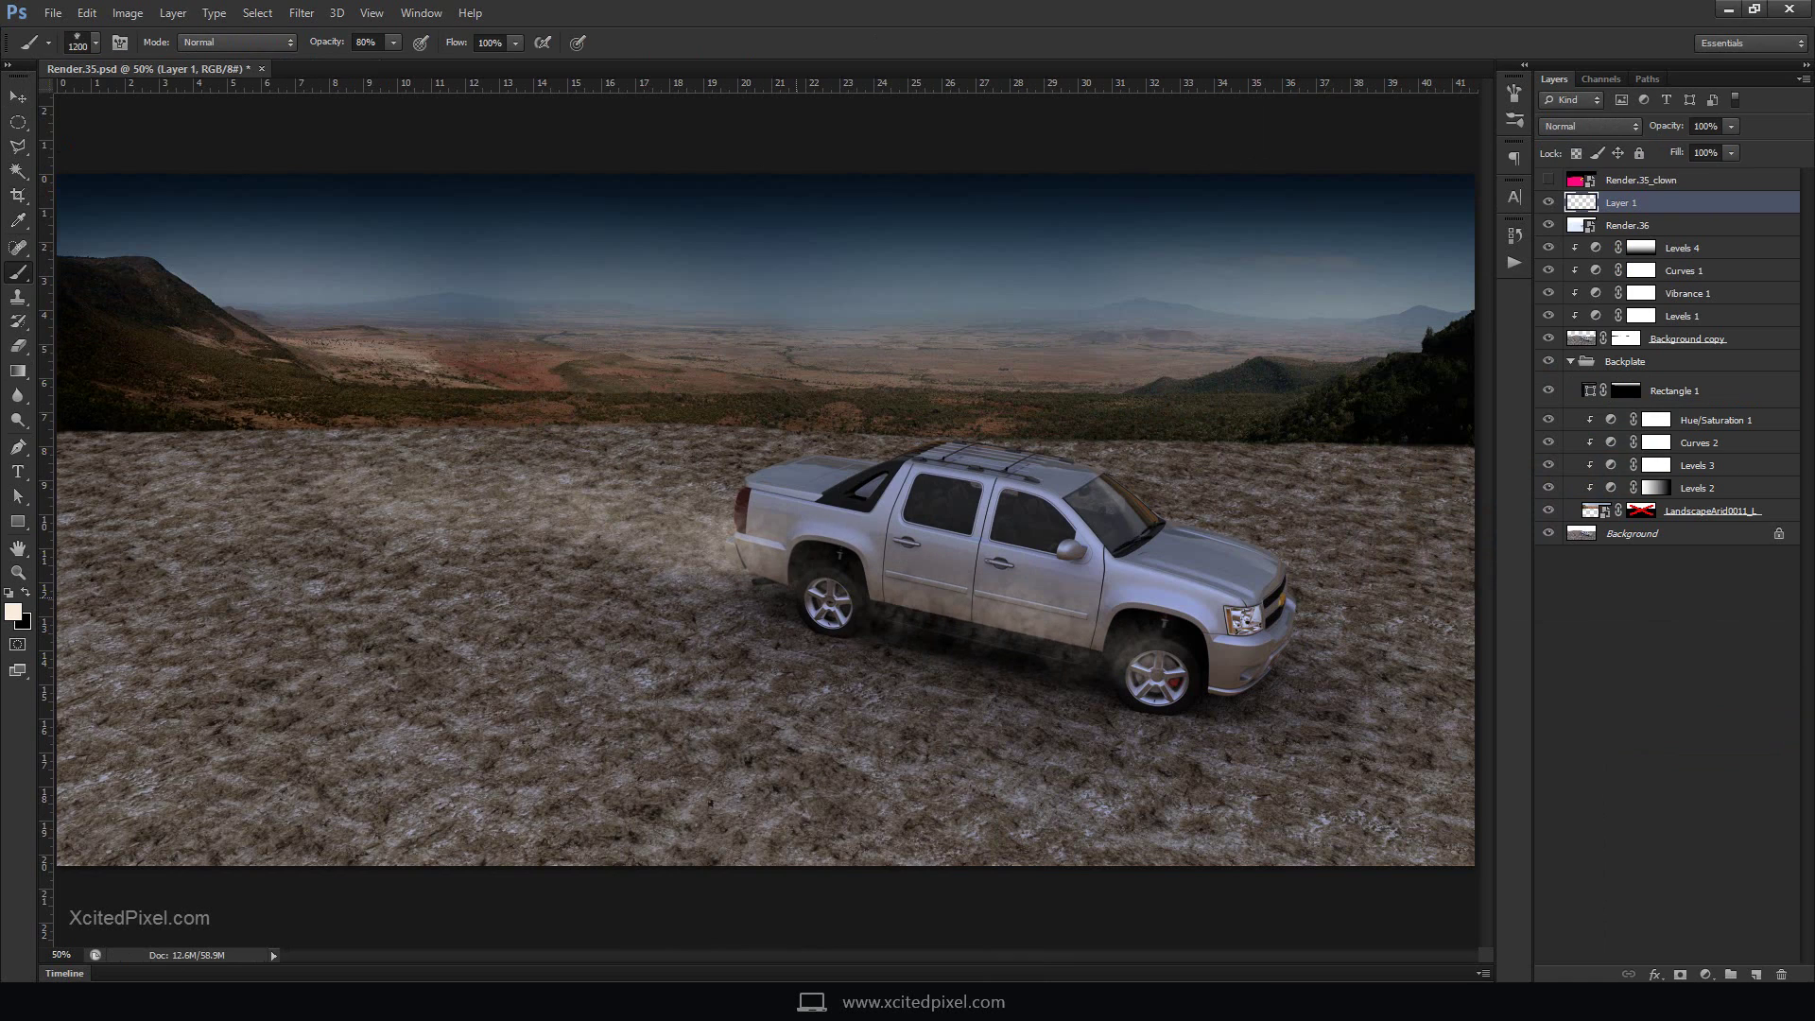
mouse_move(880, 605)
mouse_down()
mouse_move(1144, 653)
mouse_move(1220, 700)
mouse_up()
drag(529, 472, 681, 445)
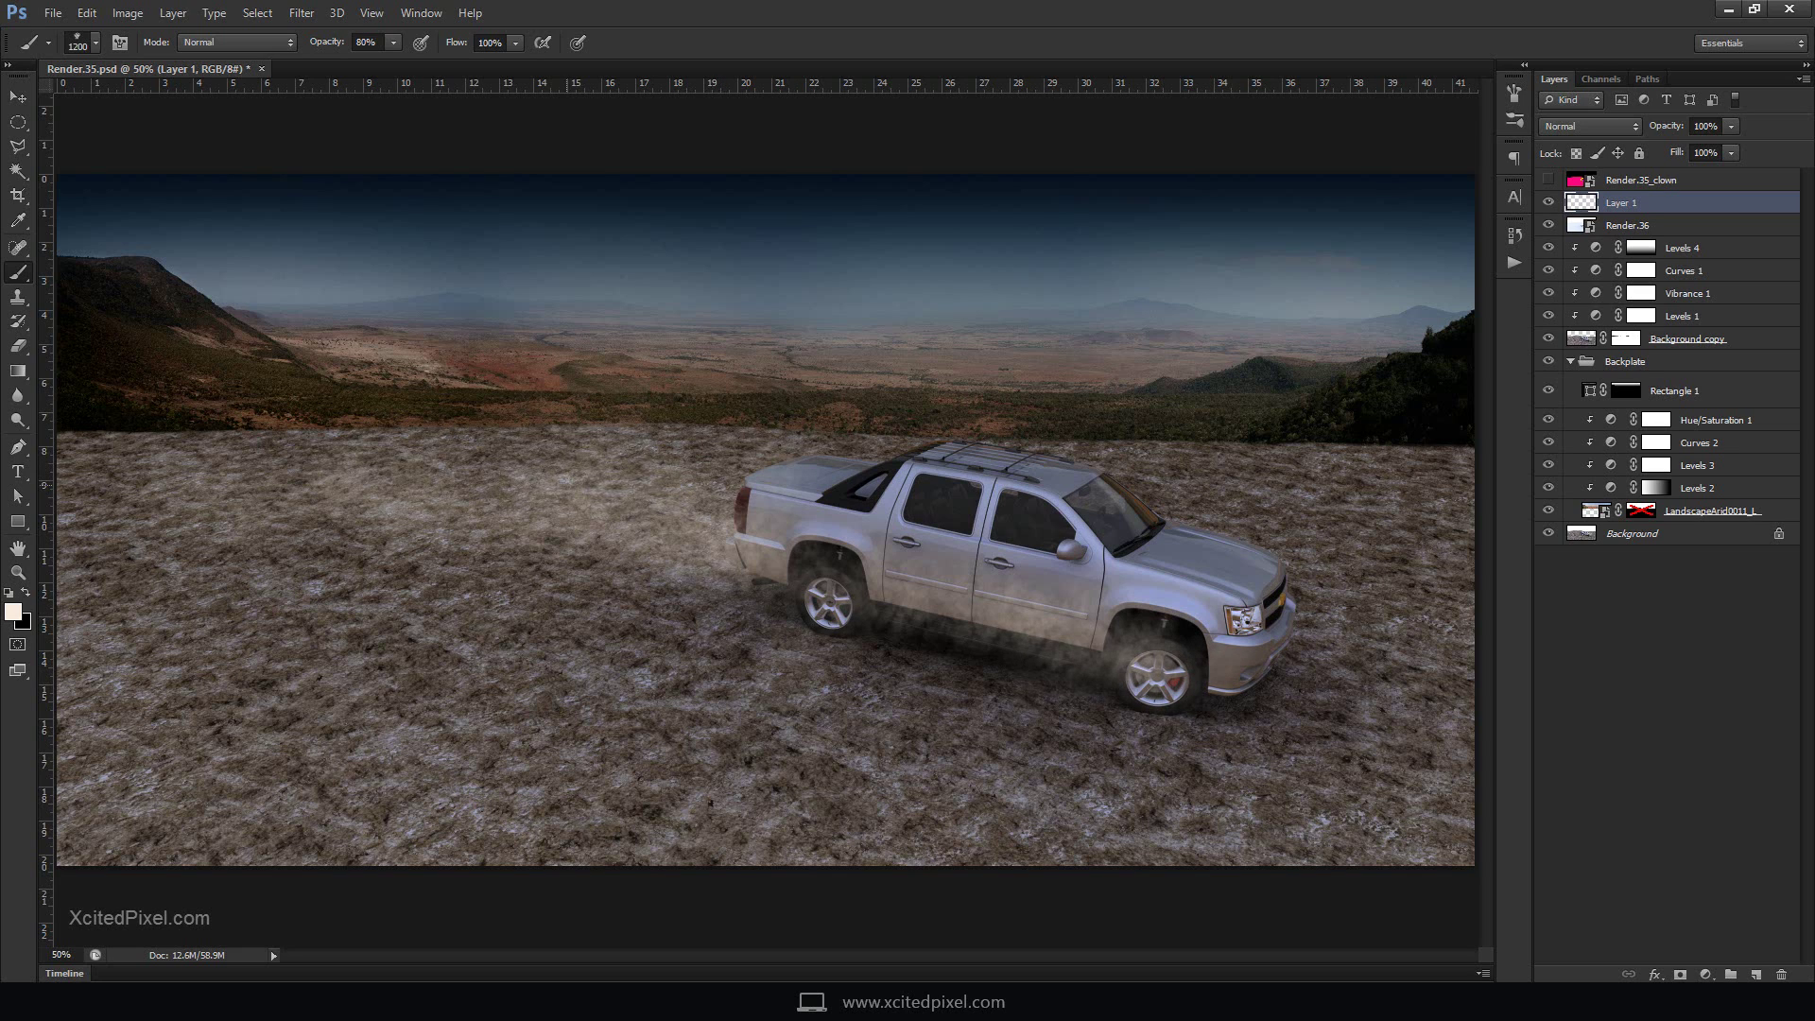
drag(775, 492, 870, 440)
drag(1162, 662, 1244, 719)
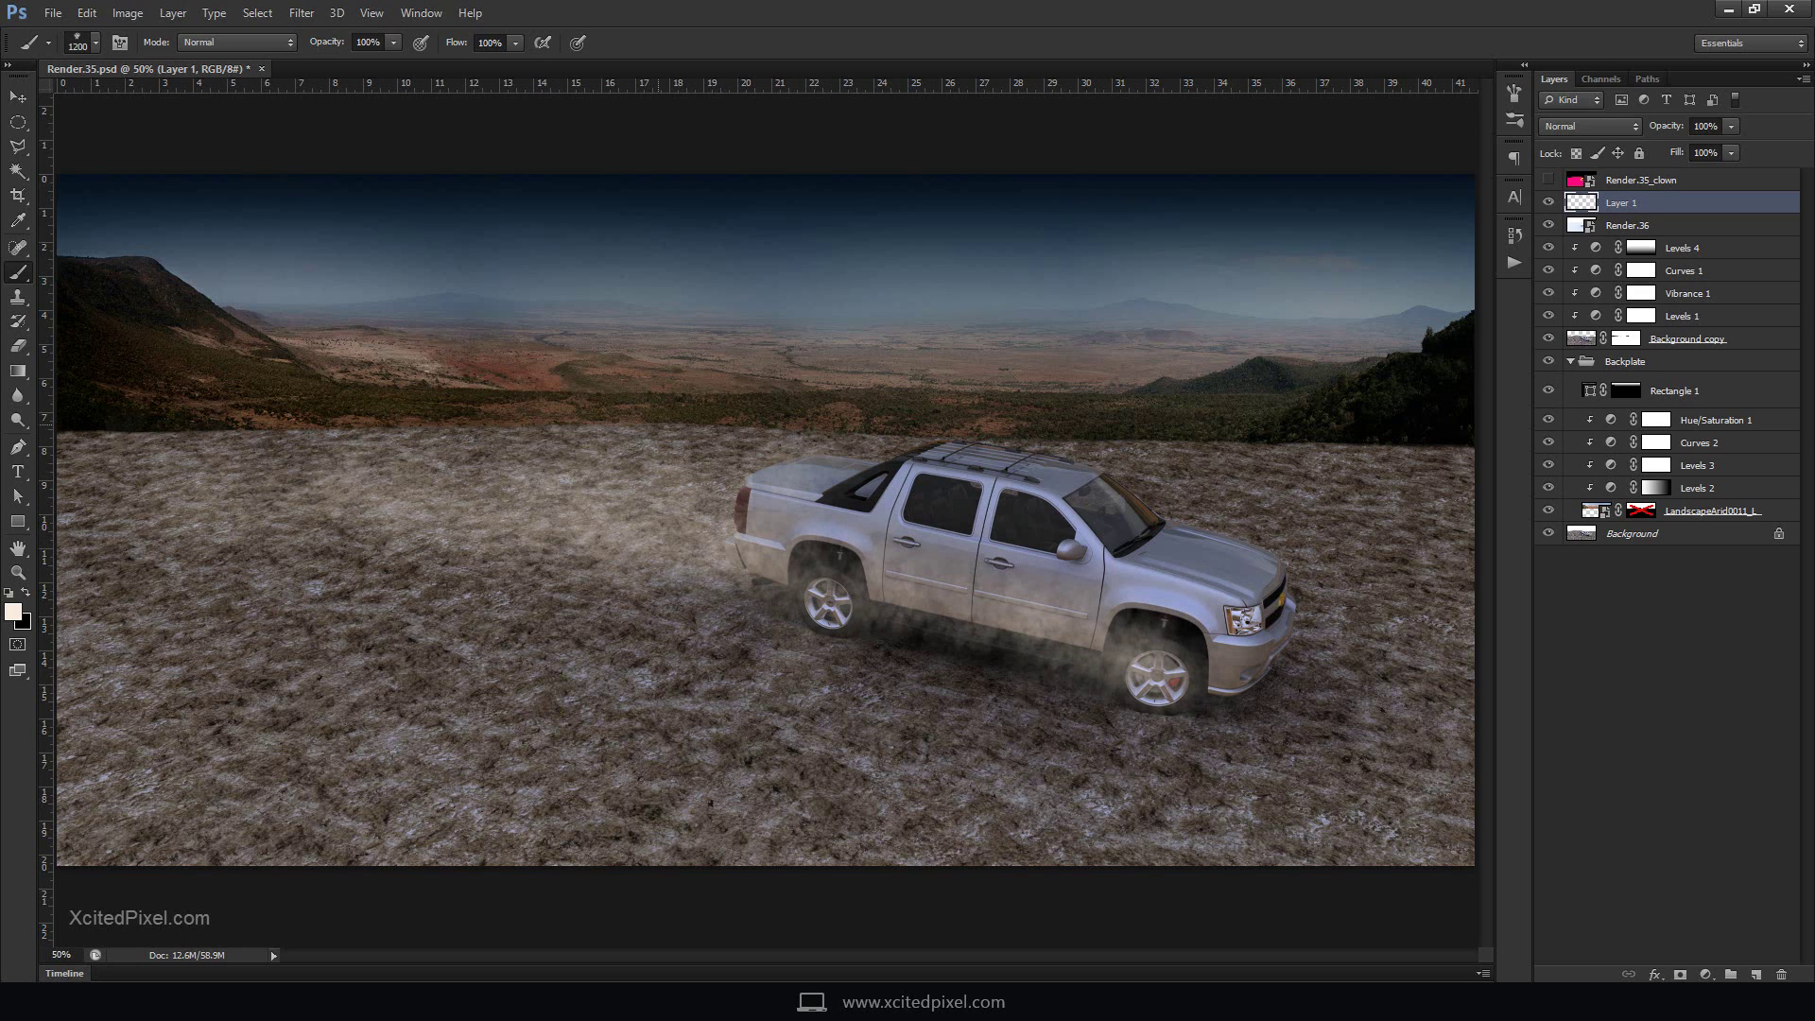
Build up the dust behind and beneath the truck at 100% brush opacity, and duplicate the dust layer
drag(652, 492, 869, 430)
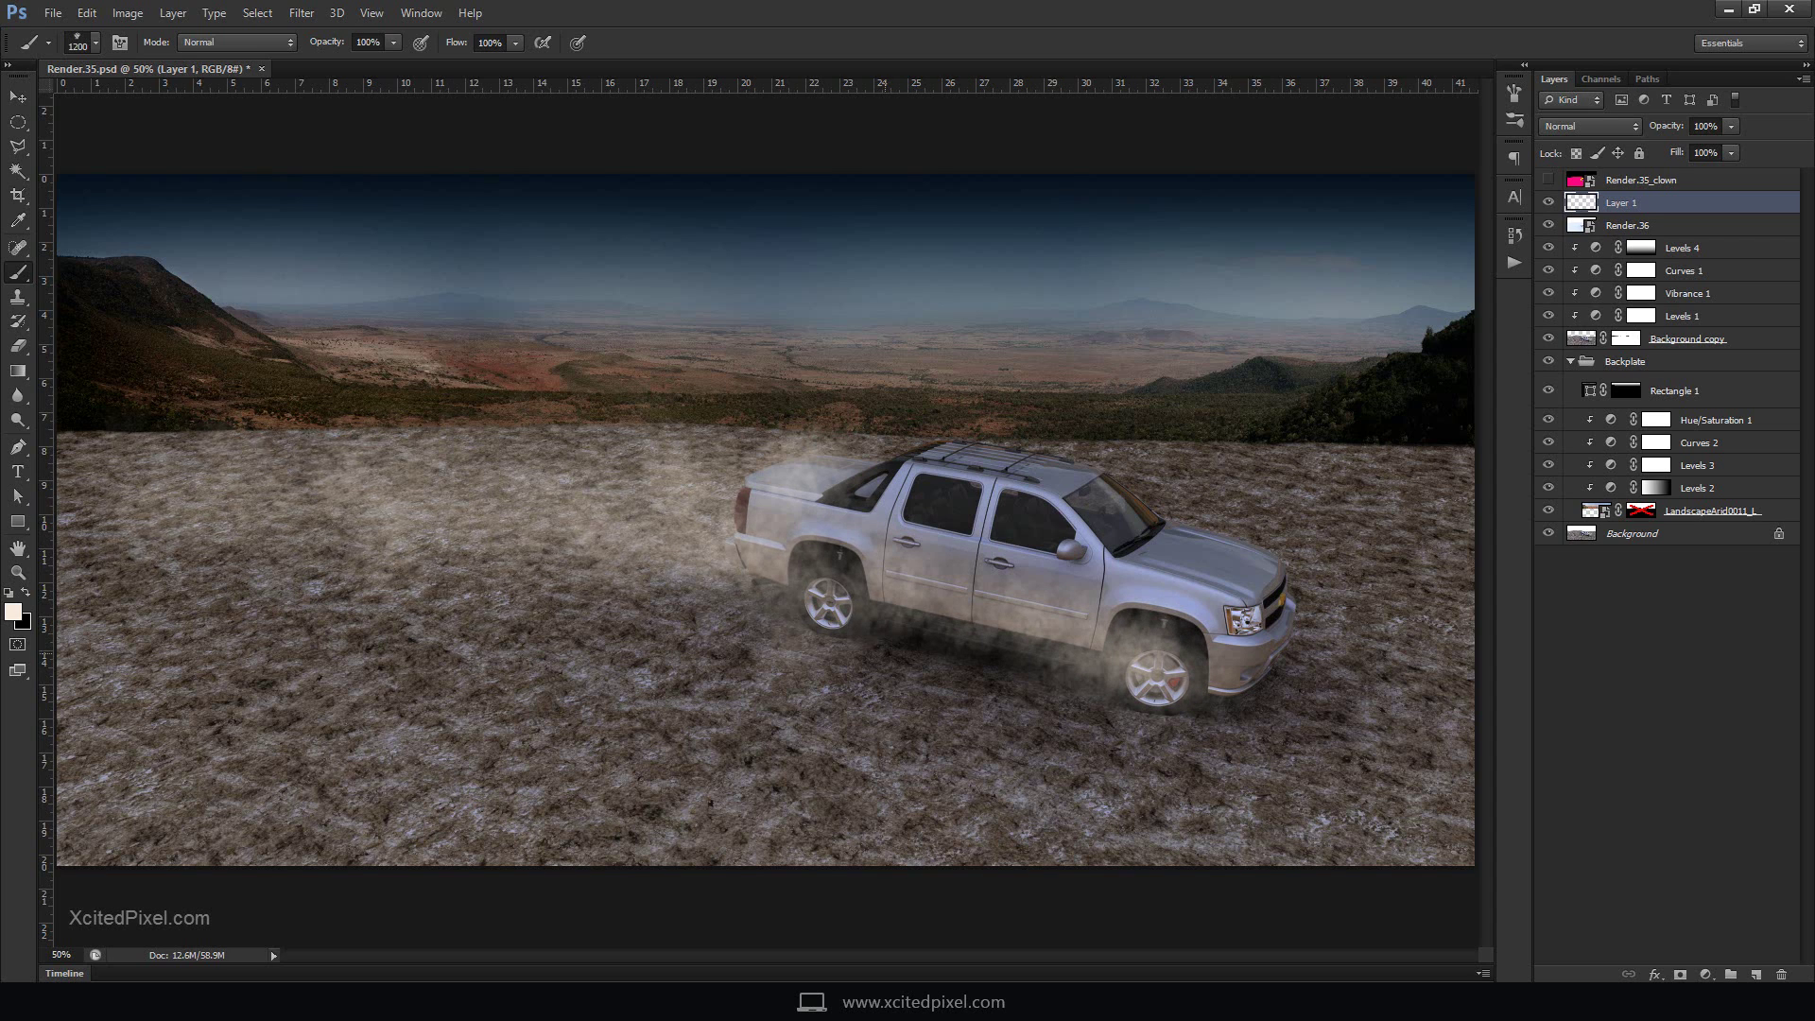
mouse_move(747, 479)
mouse_down()
mouse_move(652, 454)
mouse_move(379, 464)
mouse_move(548, 544)
mouse_move(992, 628)
mouse_up()
drag(1210, 719, 639, 547)
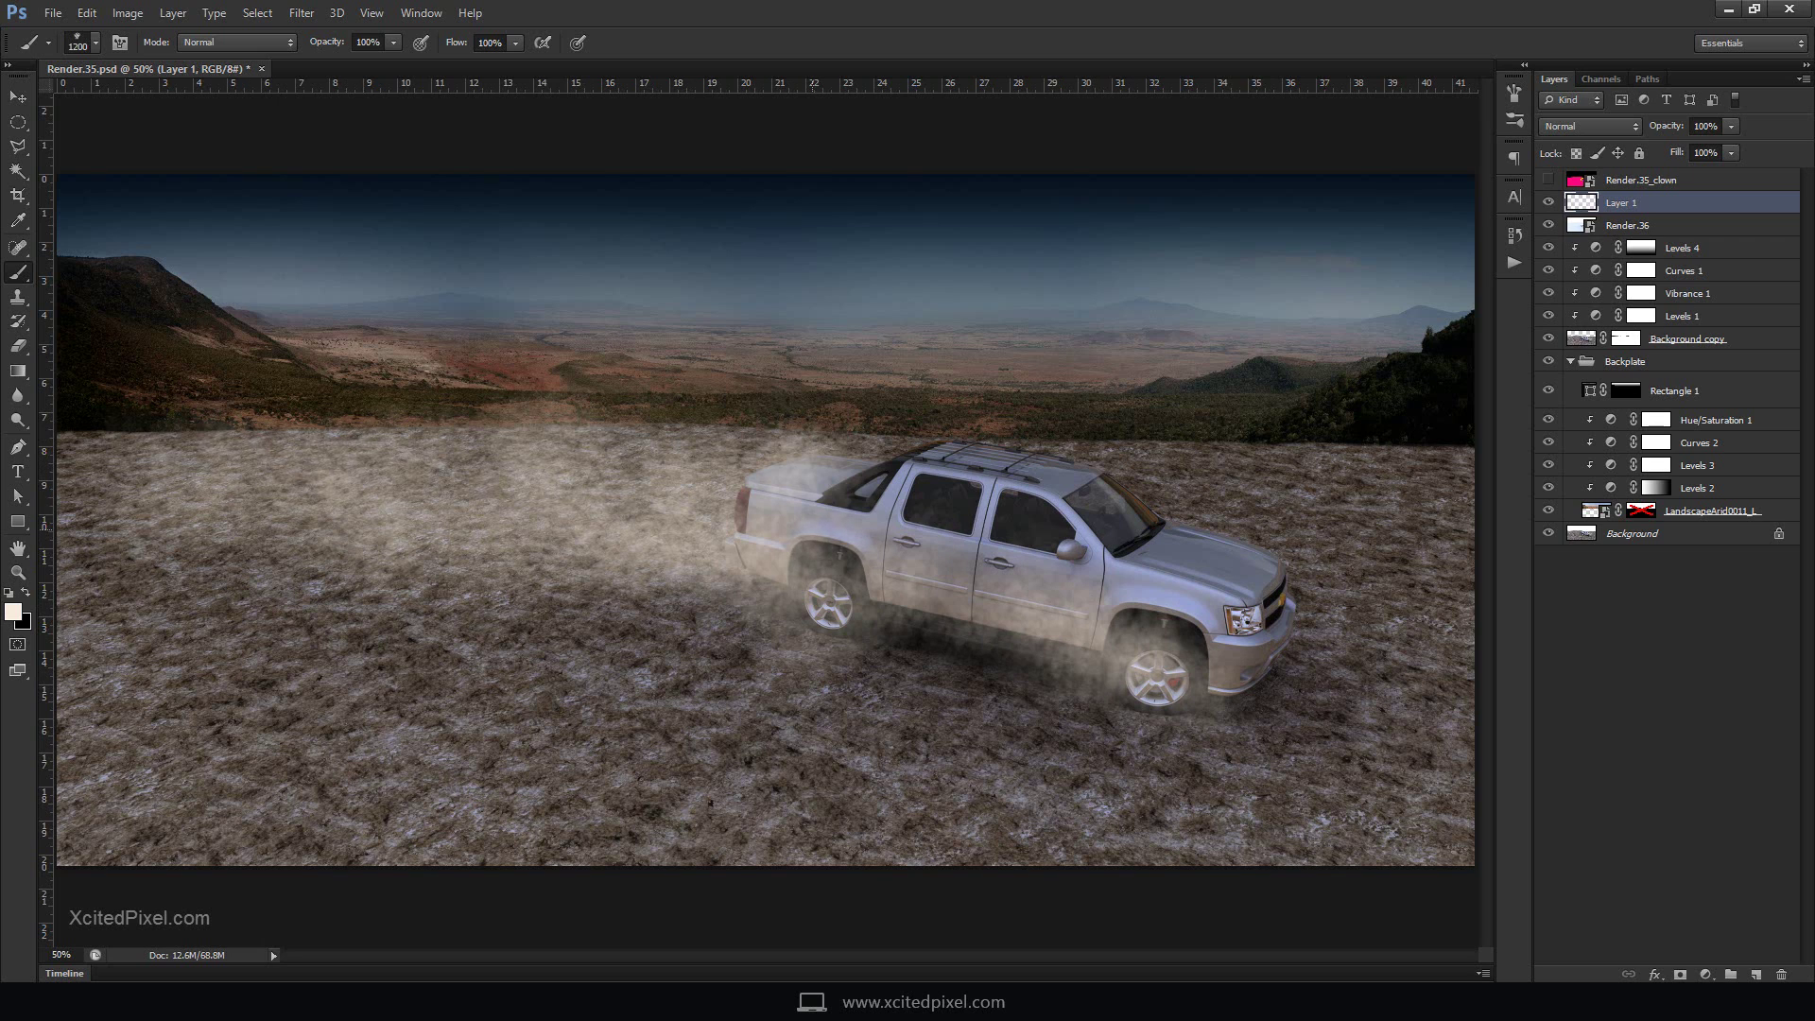
drag(440, 468, 692, 611)
mouse_move(614, 468)
mouse_down()
mouse_move(368, 483)
mouse_move(245, 529)
mouse_up()
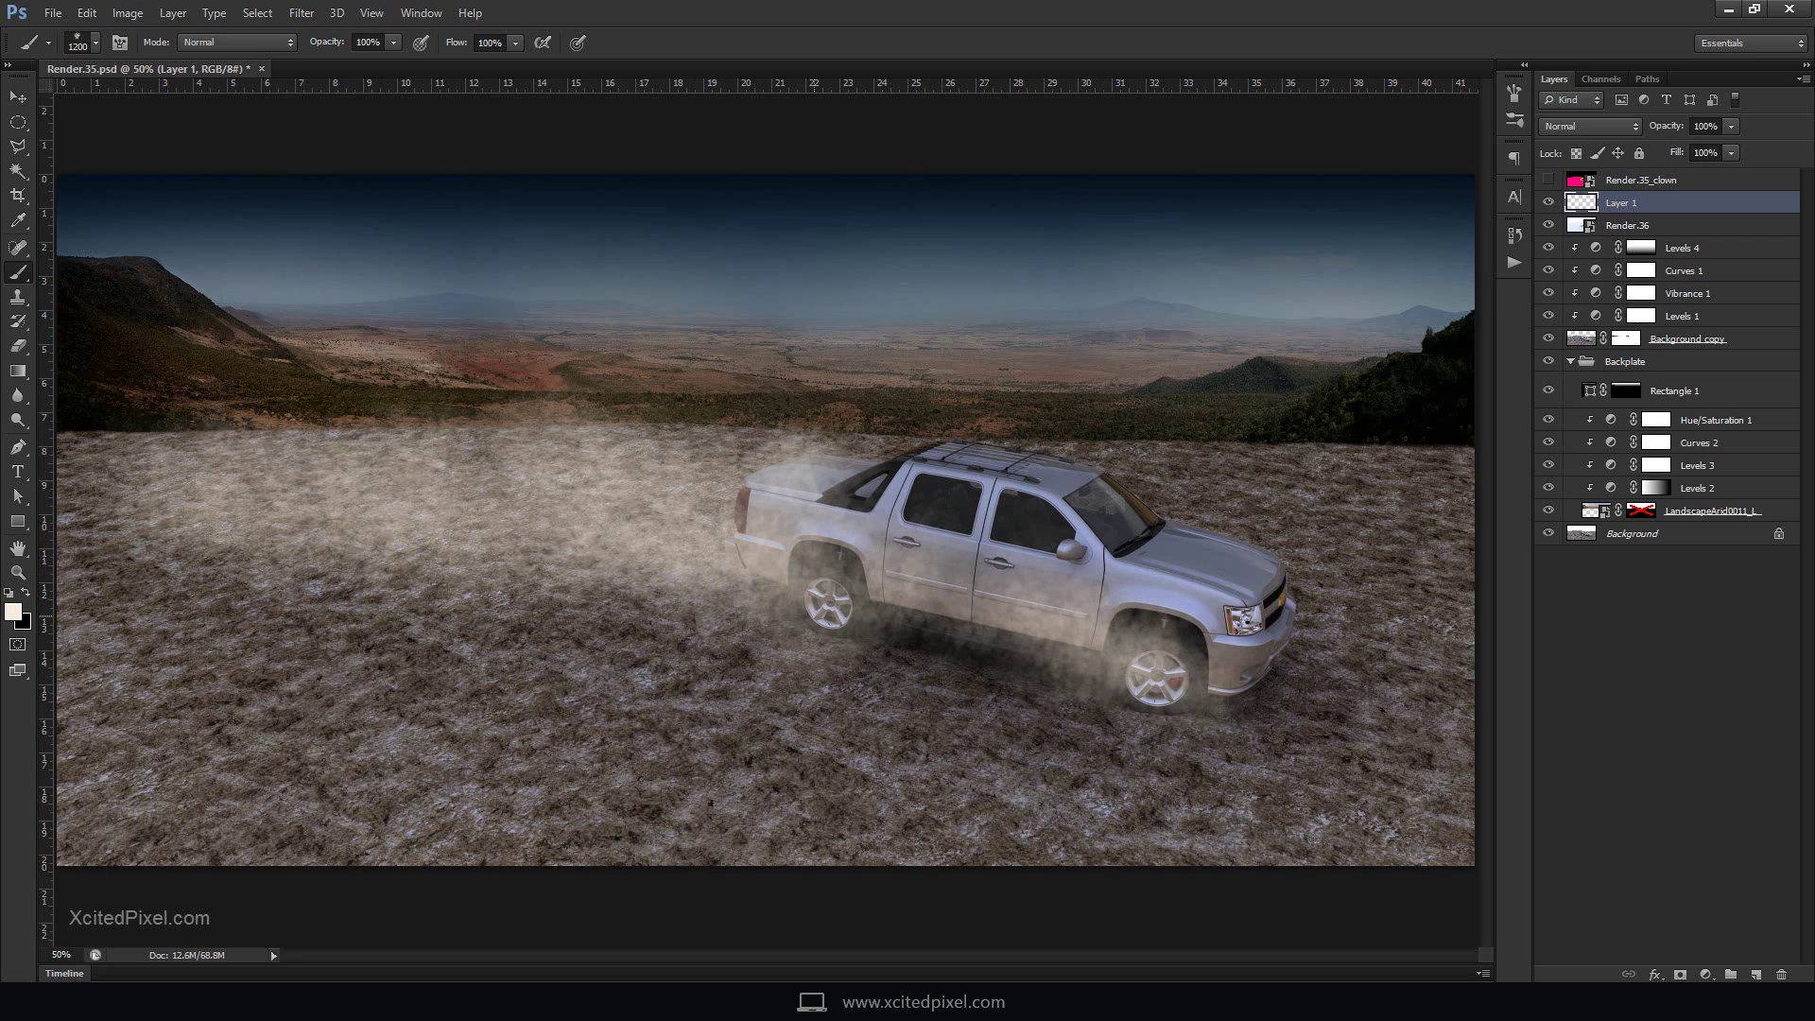
key(ctrl+j)
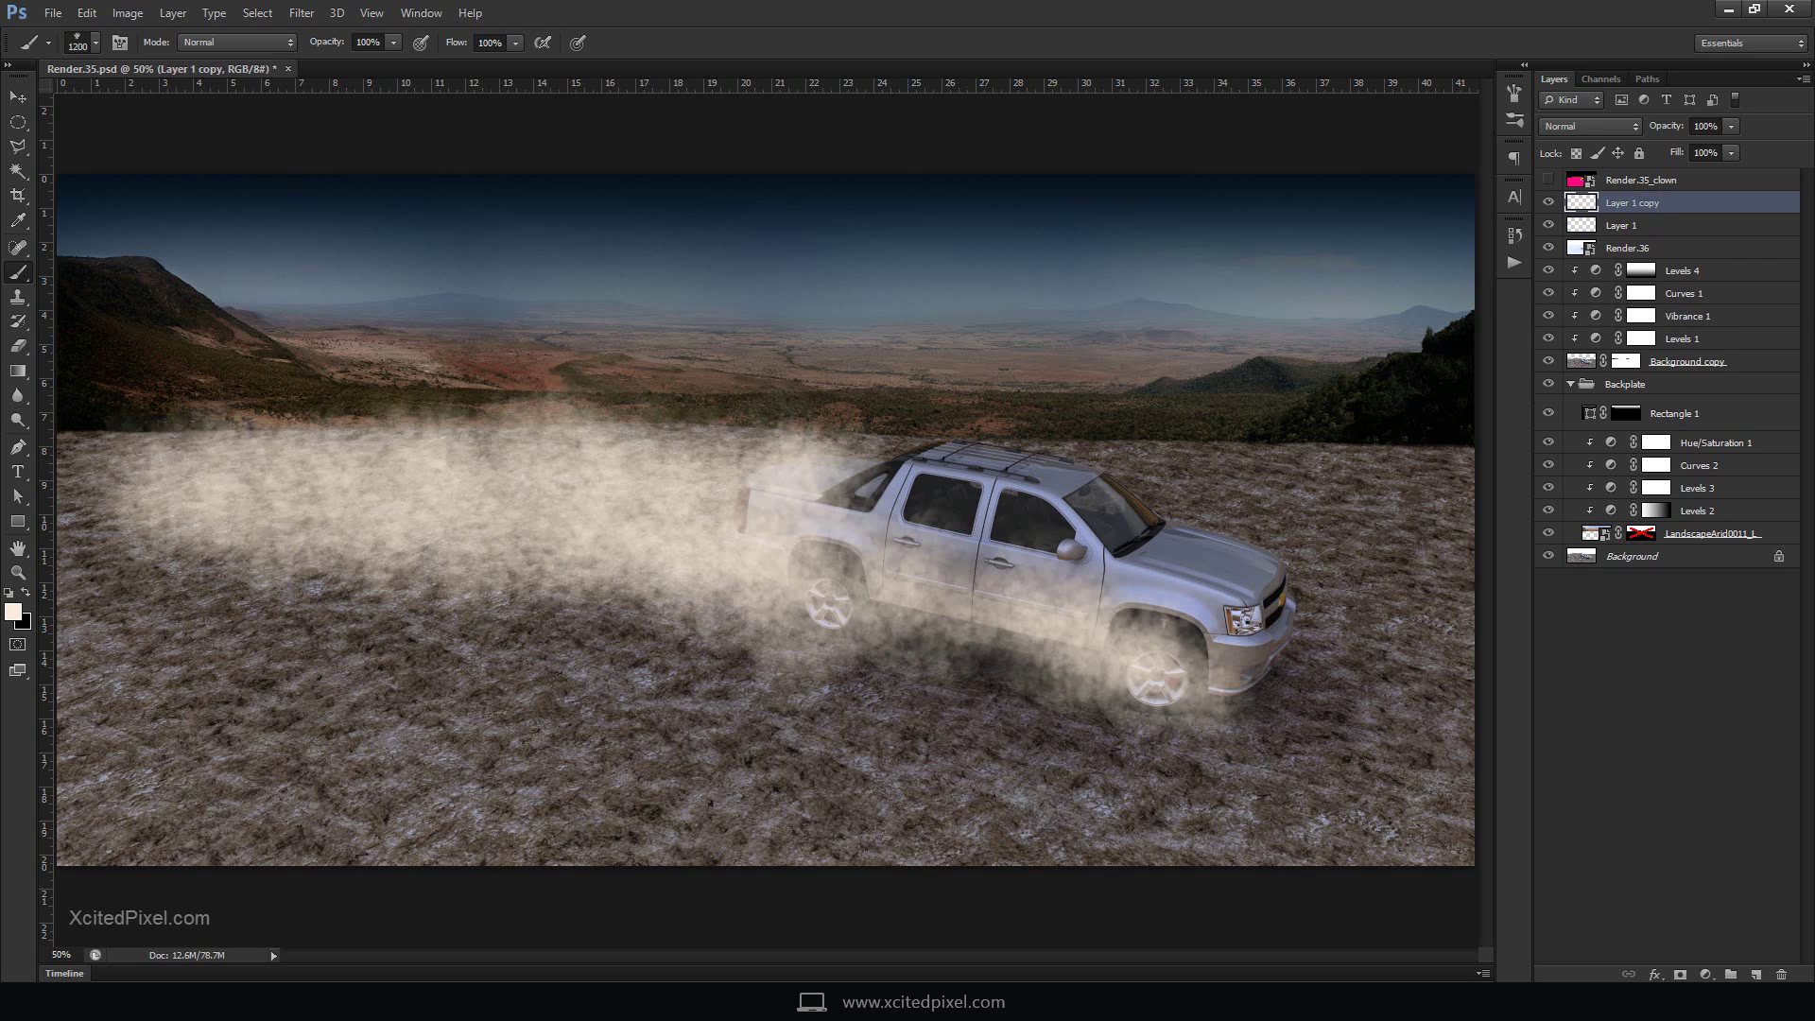
With the dust copy hidden, add dust behind the truck on Layer 1, reduce the brush to 600 px and duplicate the layer afresh
key(ctrl+comma)
key(alt+bracketleft)
drag(240, 410, 549, 415)
key(bracketleft)
key(bracketleft)
key(bracketleft)
key(bracketleft)
key(bracketleft)
key(bracketleft)
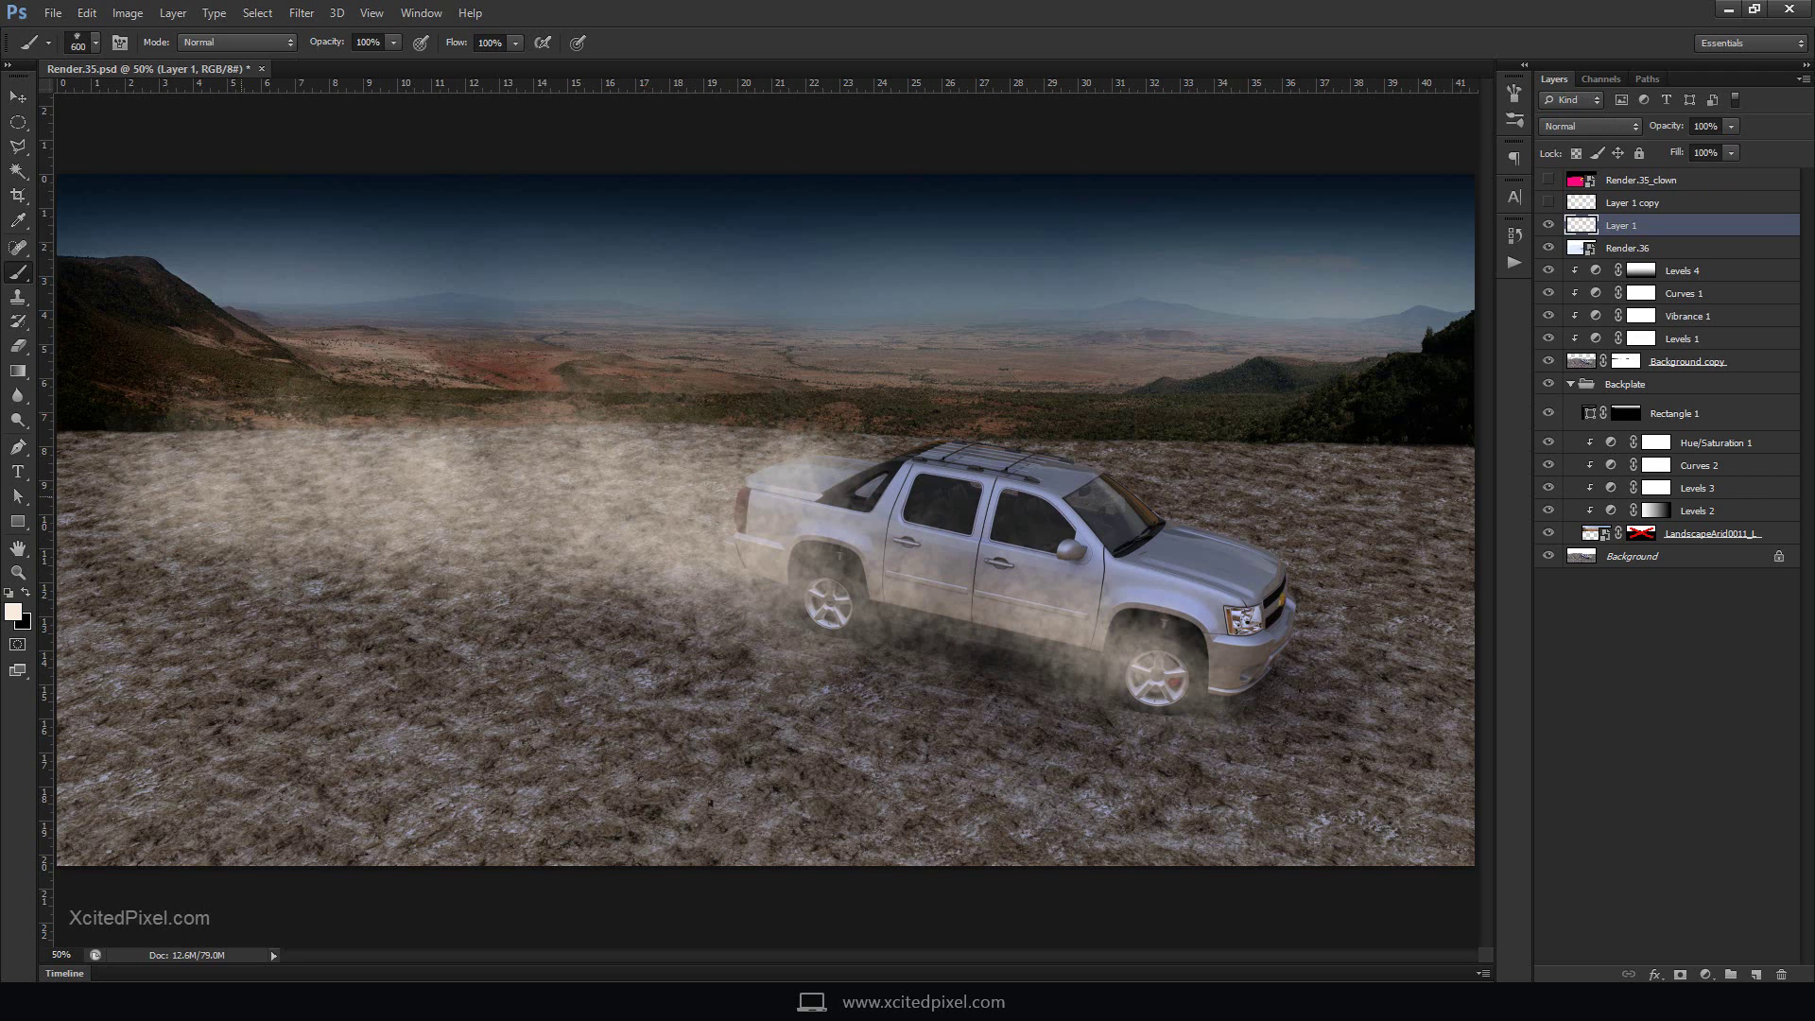
key(ctrl+j)
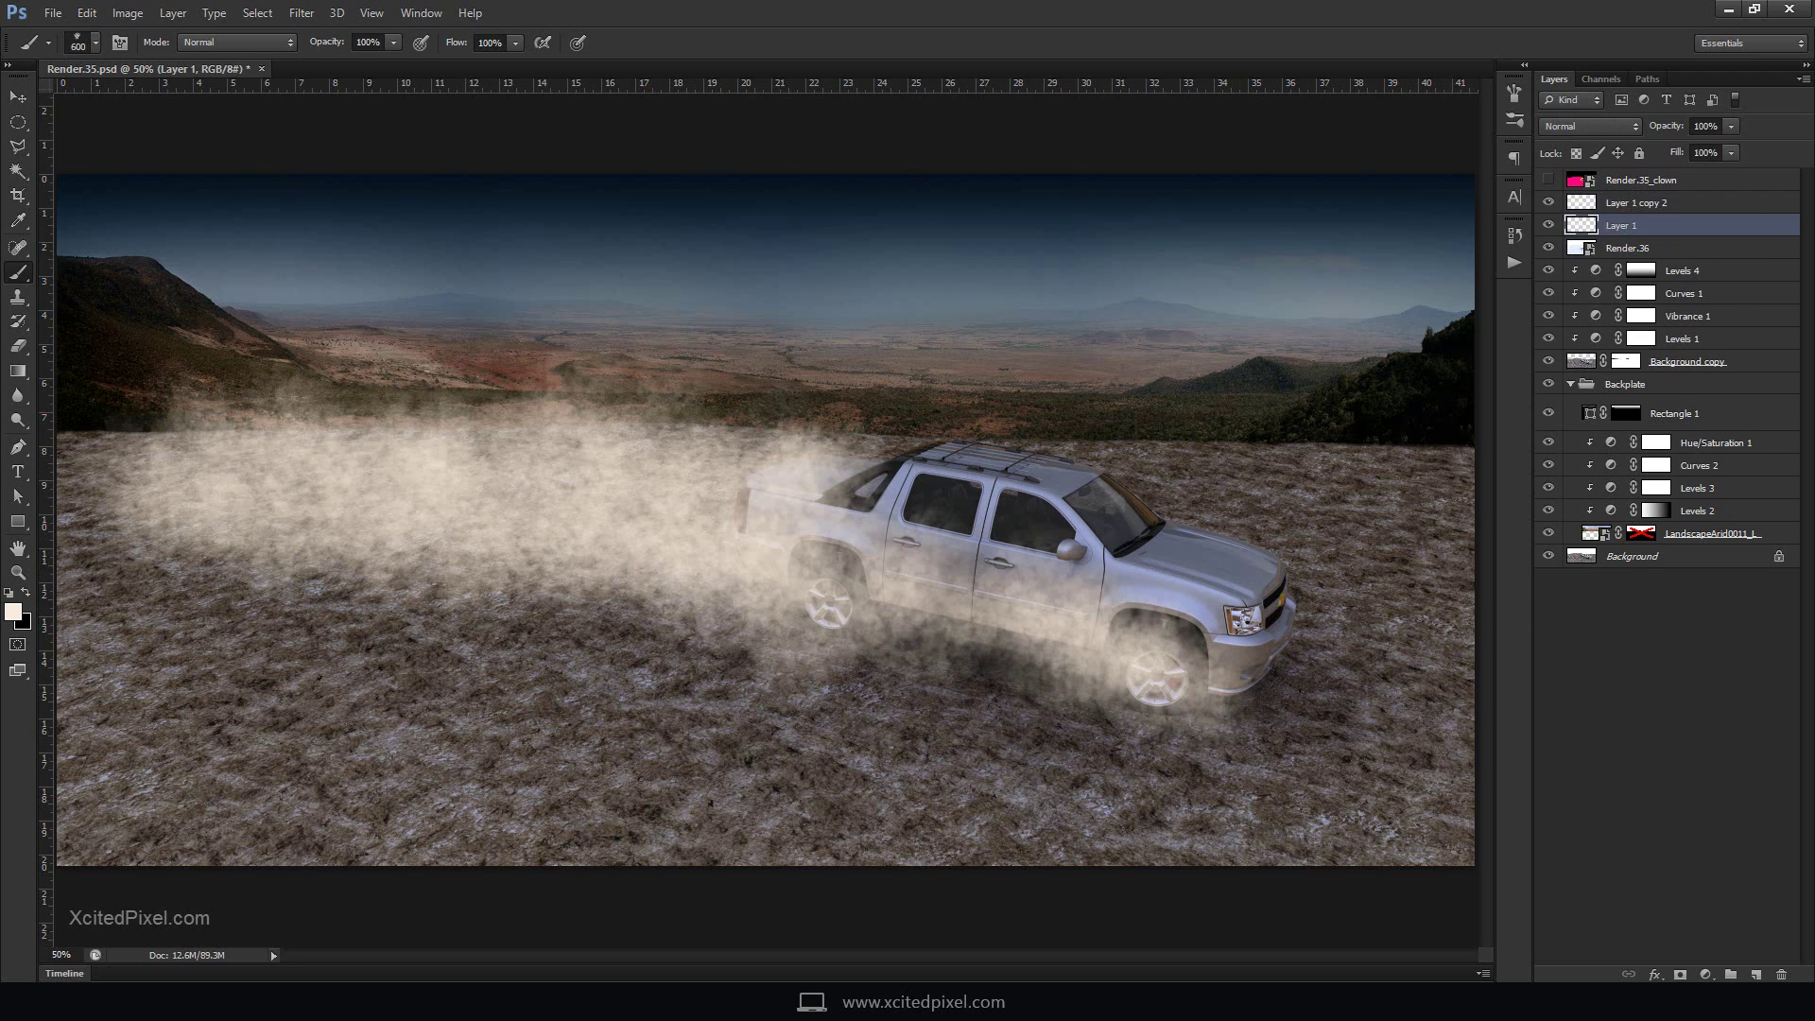
Try Multiply on the new dust copy, return it to Normal and set its fill to 35%
click(1590, 125)
click(1589, 221)
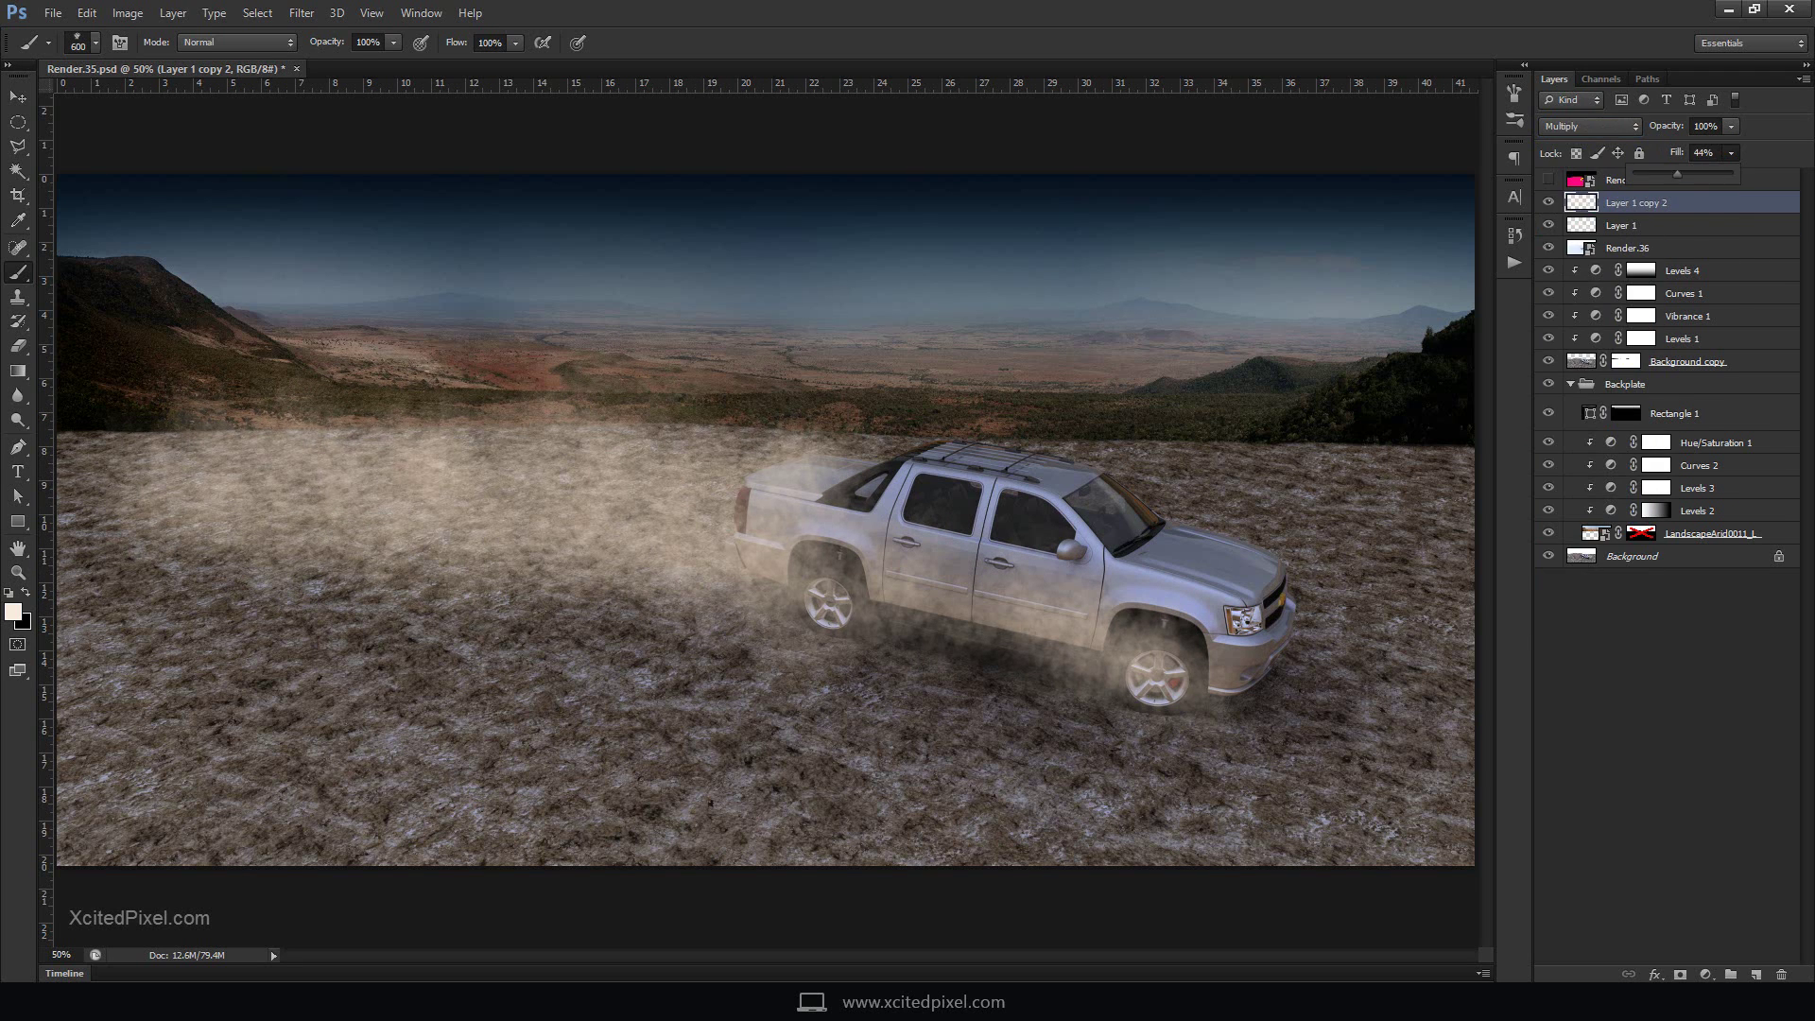
click(1590, 126)
click(1568, 148)
drag(1731, 152, 1795, 152)
Duplicate the dust layer again with a different blend mode and add a layer mask to Layer 1 copy 2
key(ctrl+j)
click(1591, 126)
click(1573, 206)
click(1549, 225)
click(1548, 225)
click(1683, 225)
click(1680, 973)
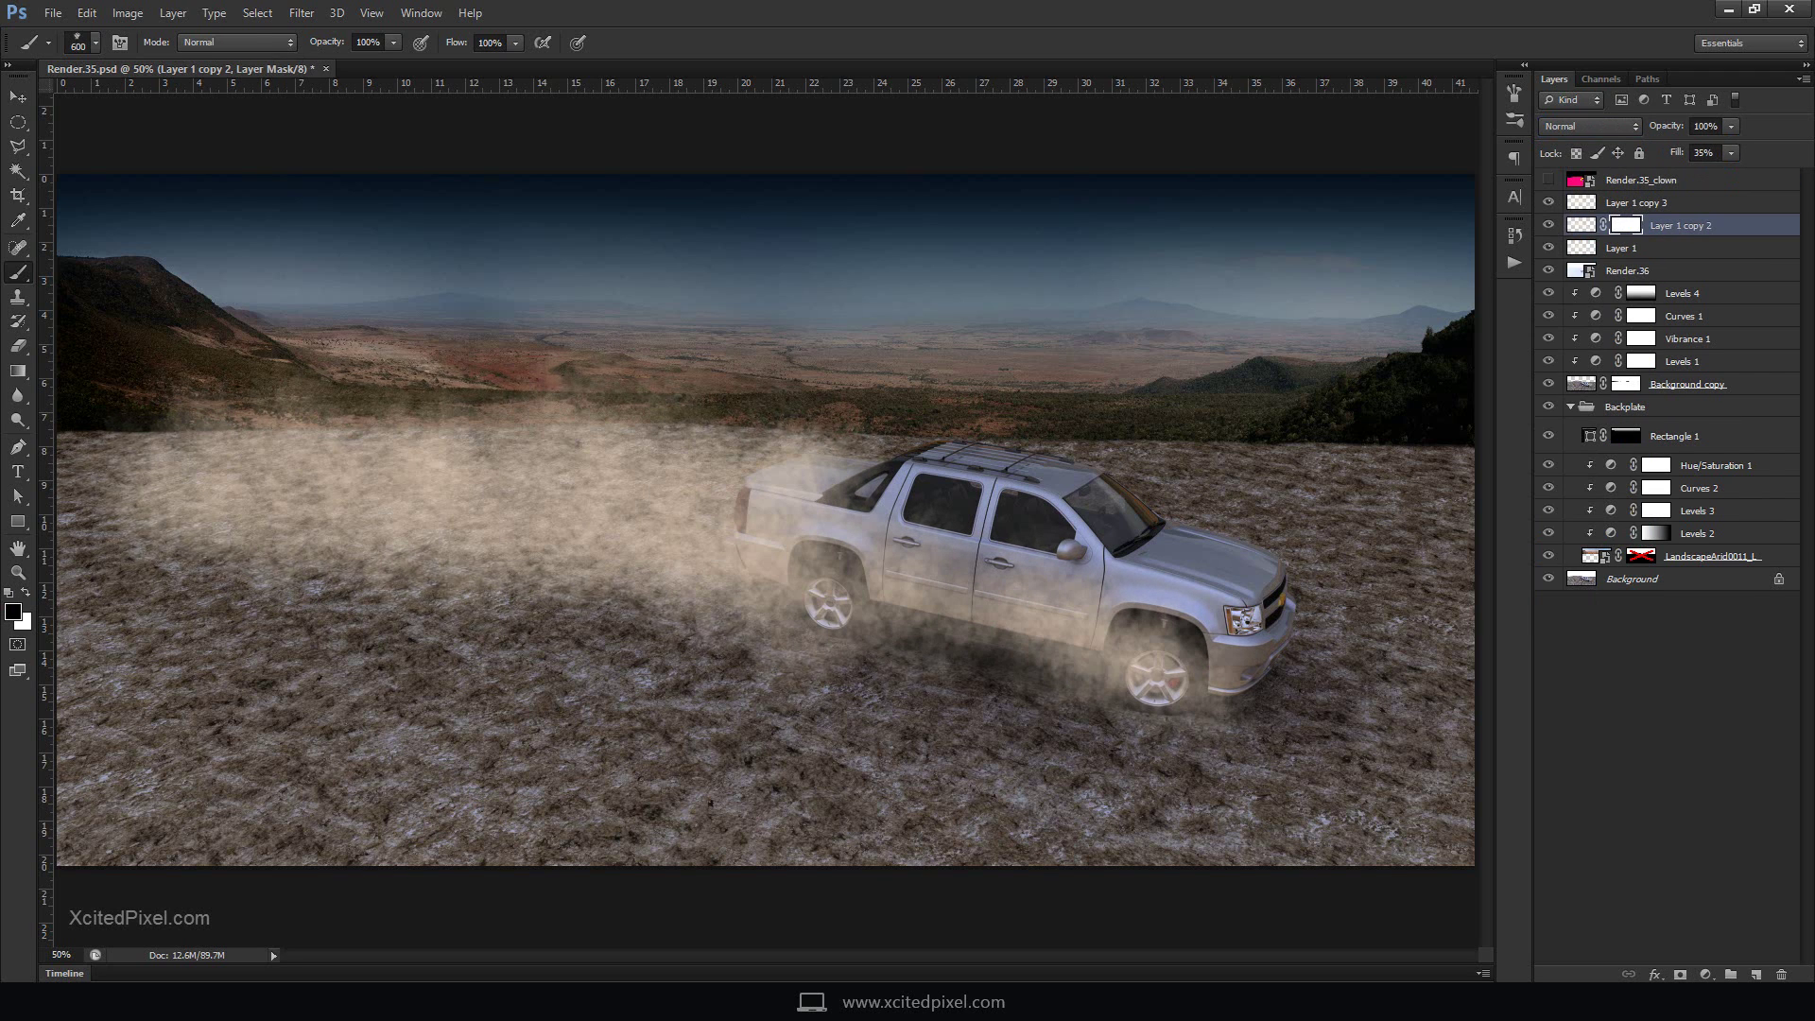
Group the three dust layers and clip a Levels adjustment to the group
key(g)
click(1663, 248)
shift+click(1664, 203)
key(ctrl+g)
click(1705, 973)
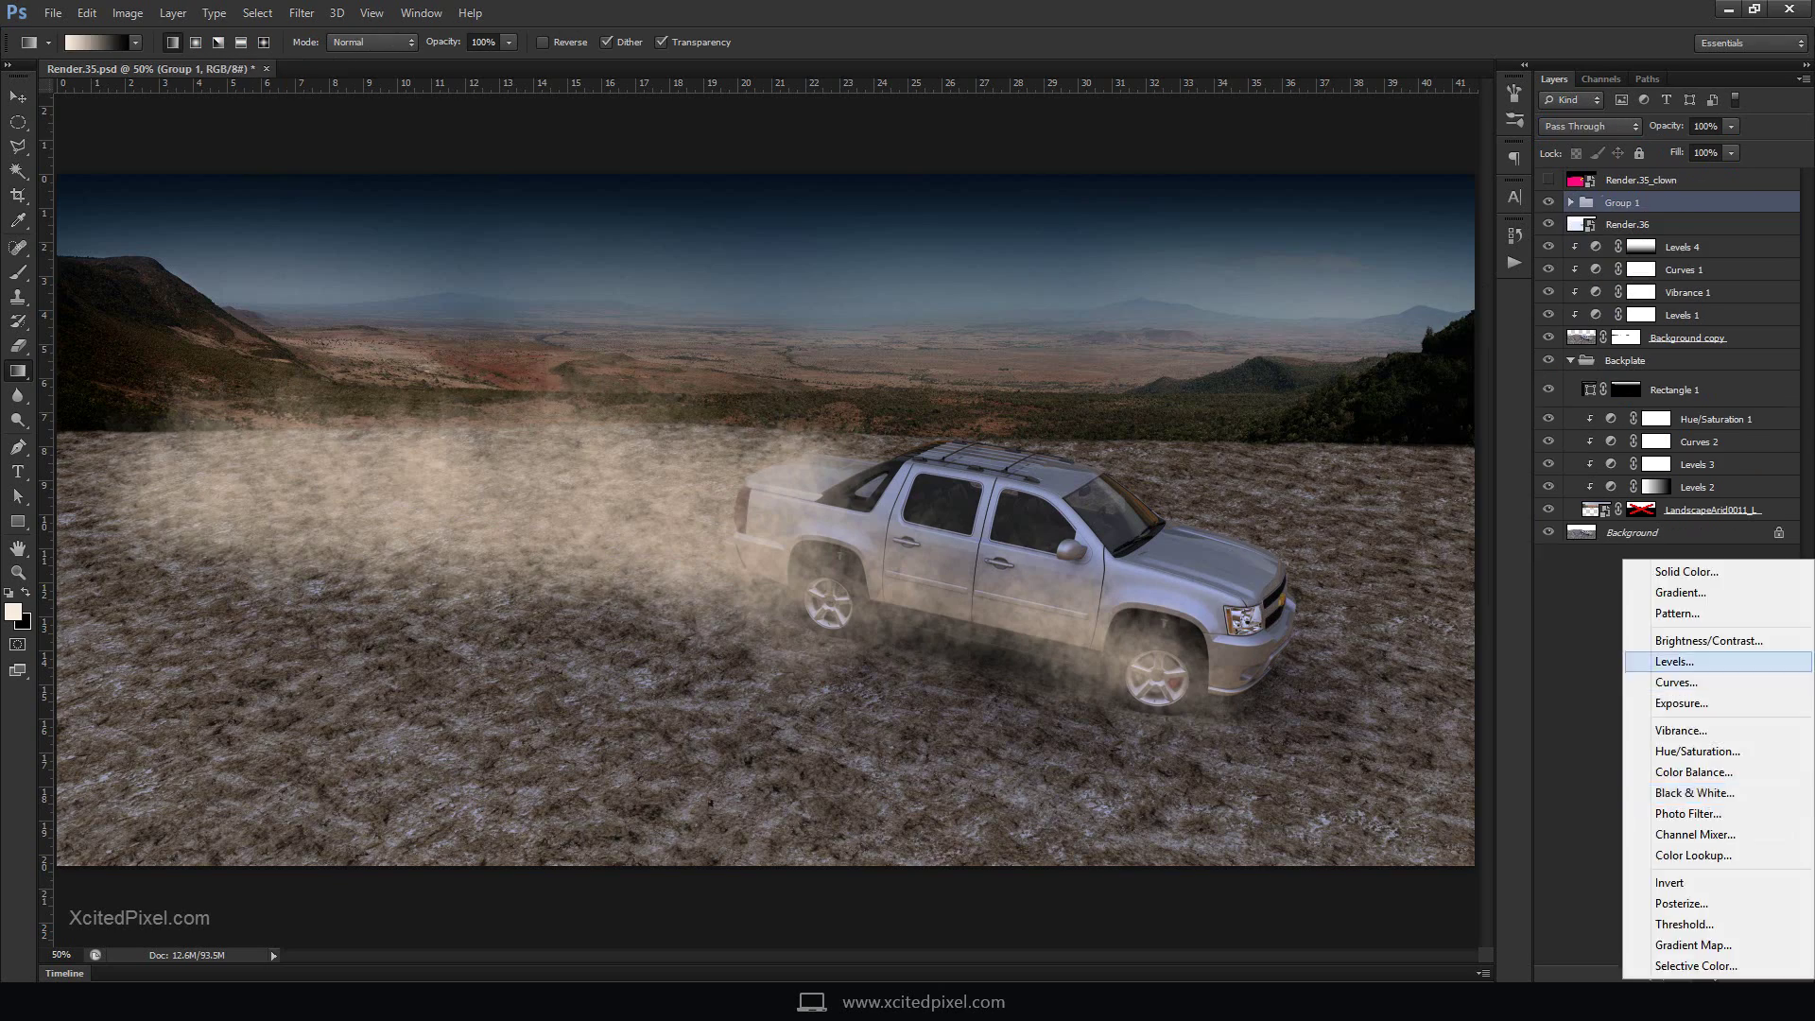
click(1661, 656)
key(ctrl+alt+g)
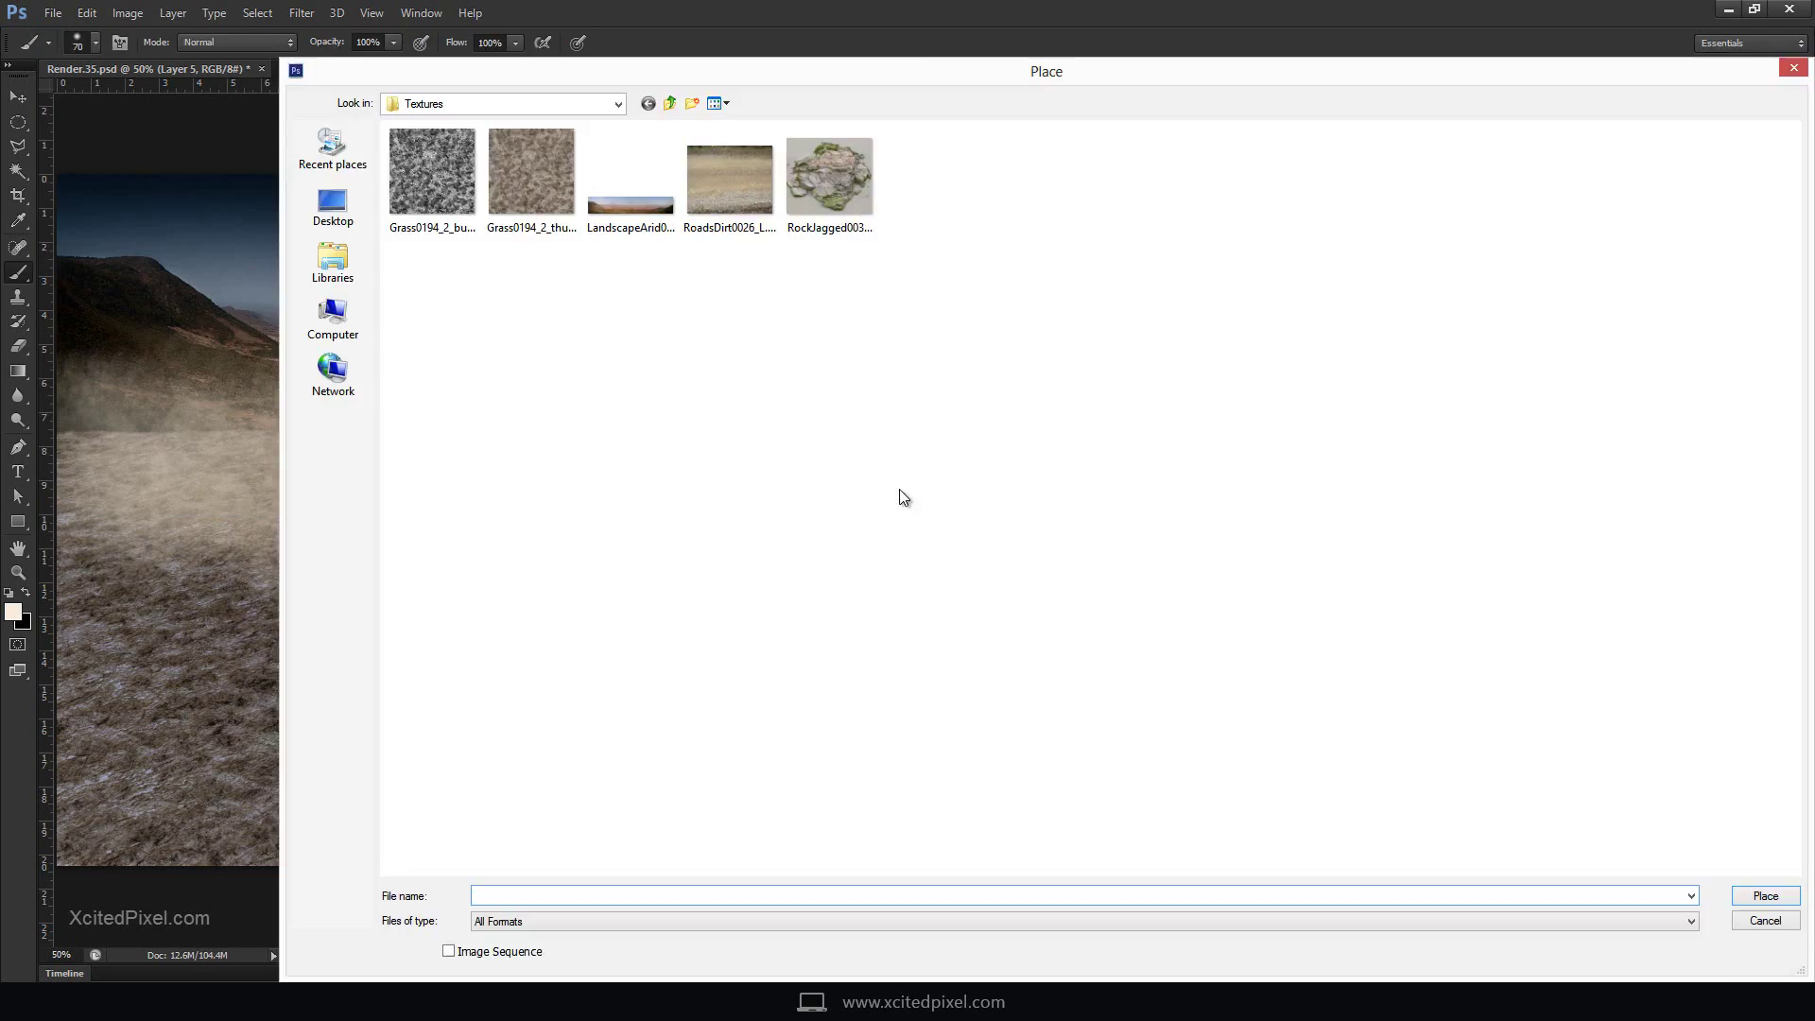
Place the RockJagged0035_M texture with a layer mask and move the rock into the lower-left foreground of the scene
key(Return)
click(950, 52)
mouse_move(558, 704)
mouse_down()
mouse_move(266, 741)
mouse_move(352, 746)
mouse_move(365, 618)
mouse_up()
click(1680, 974)
key(b)
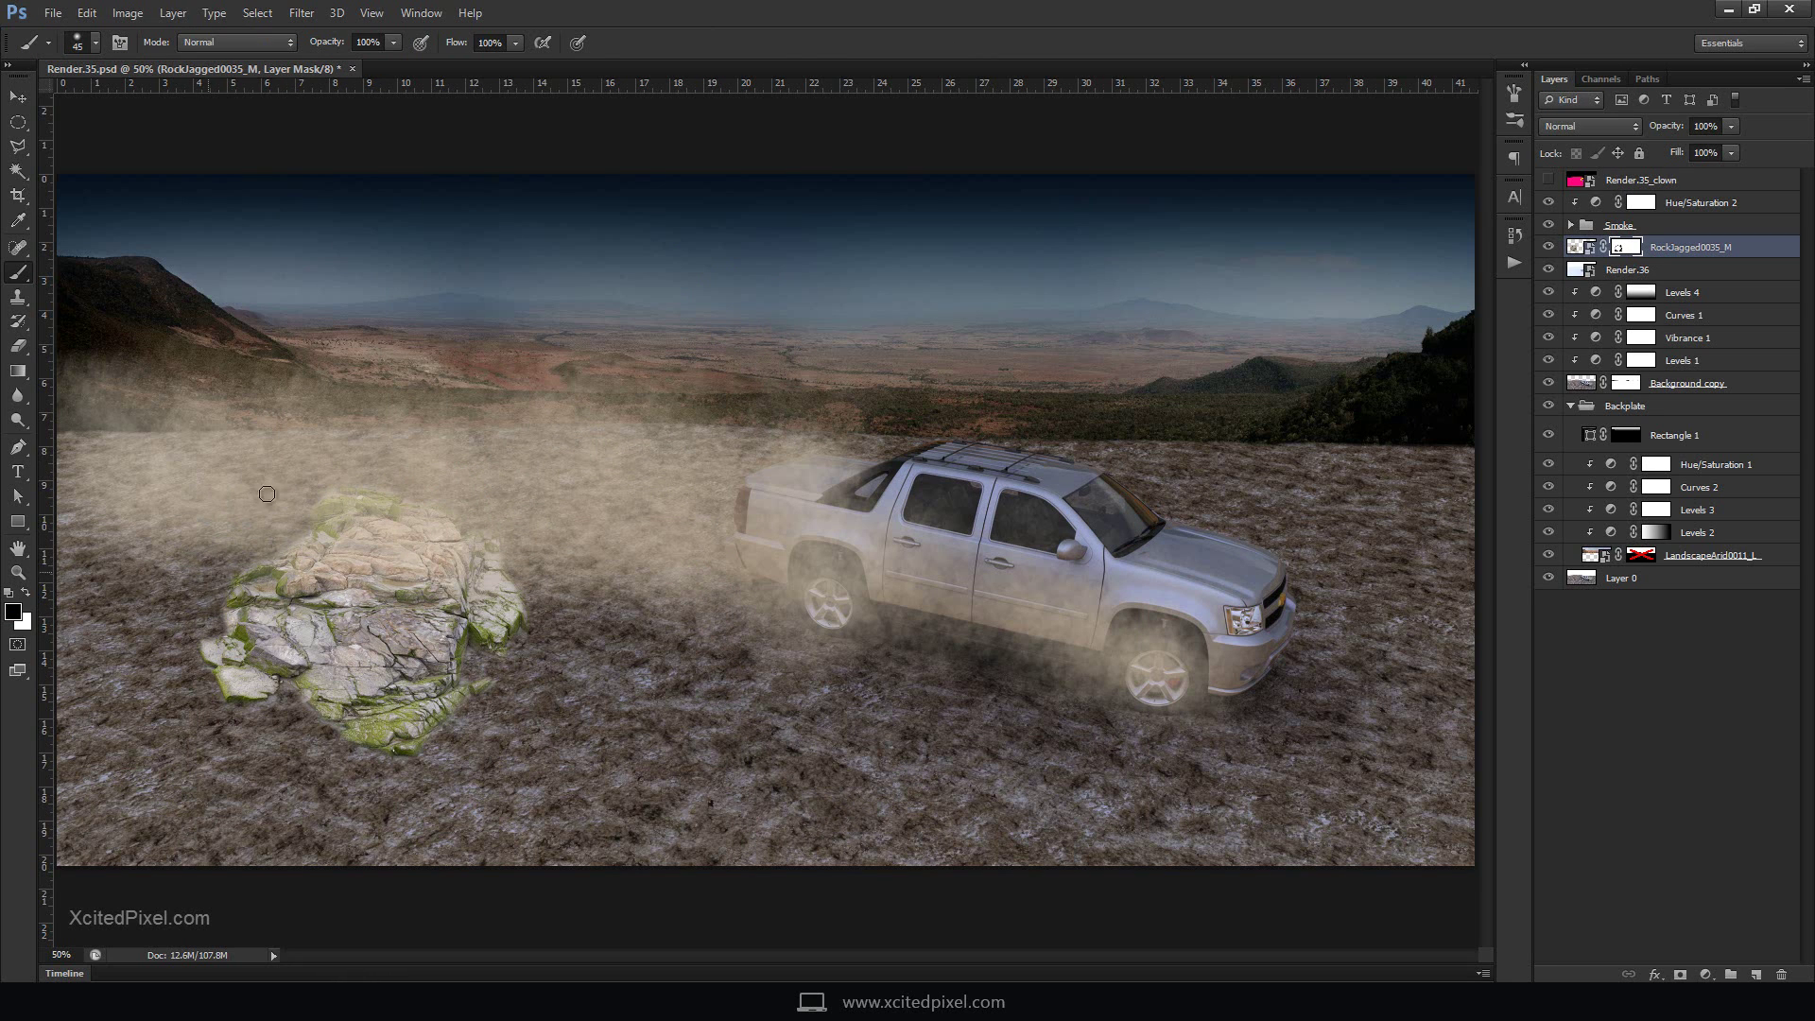
key(v)
drag(359, 605, 316, 752)
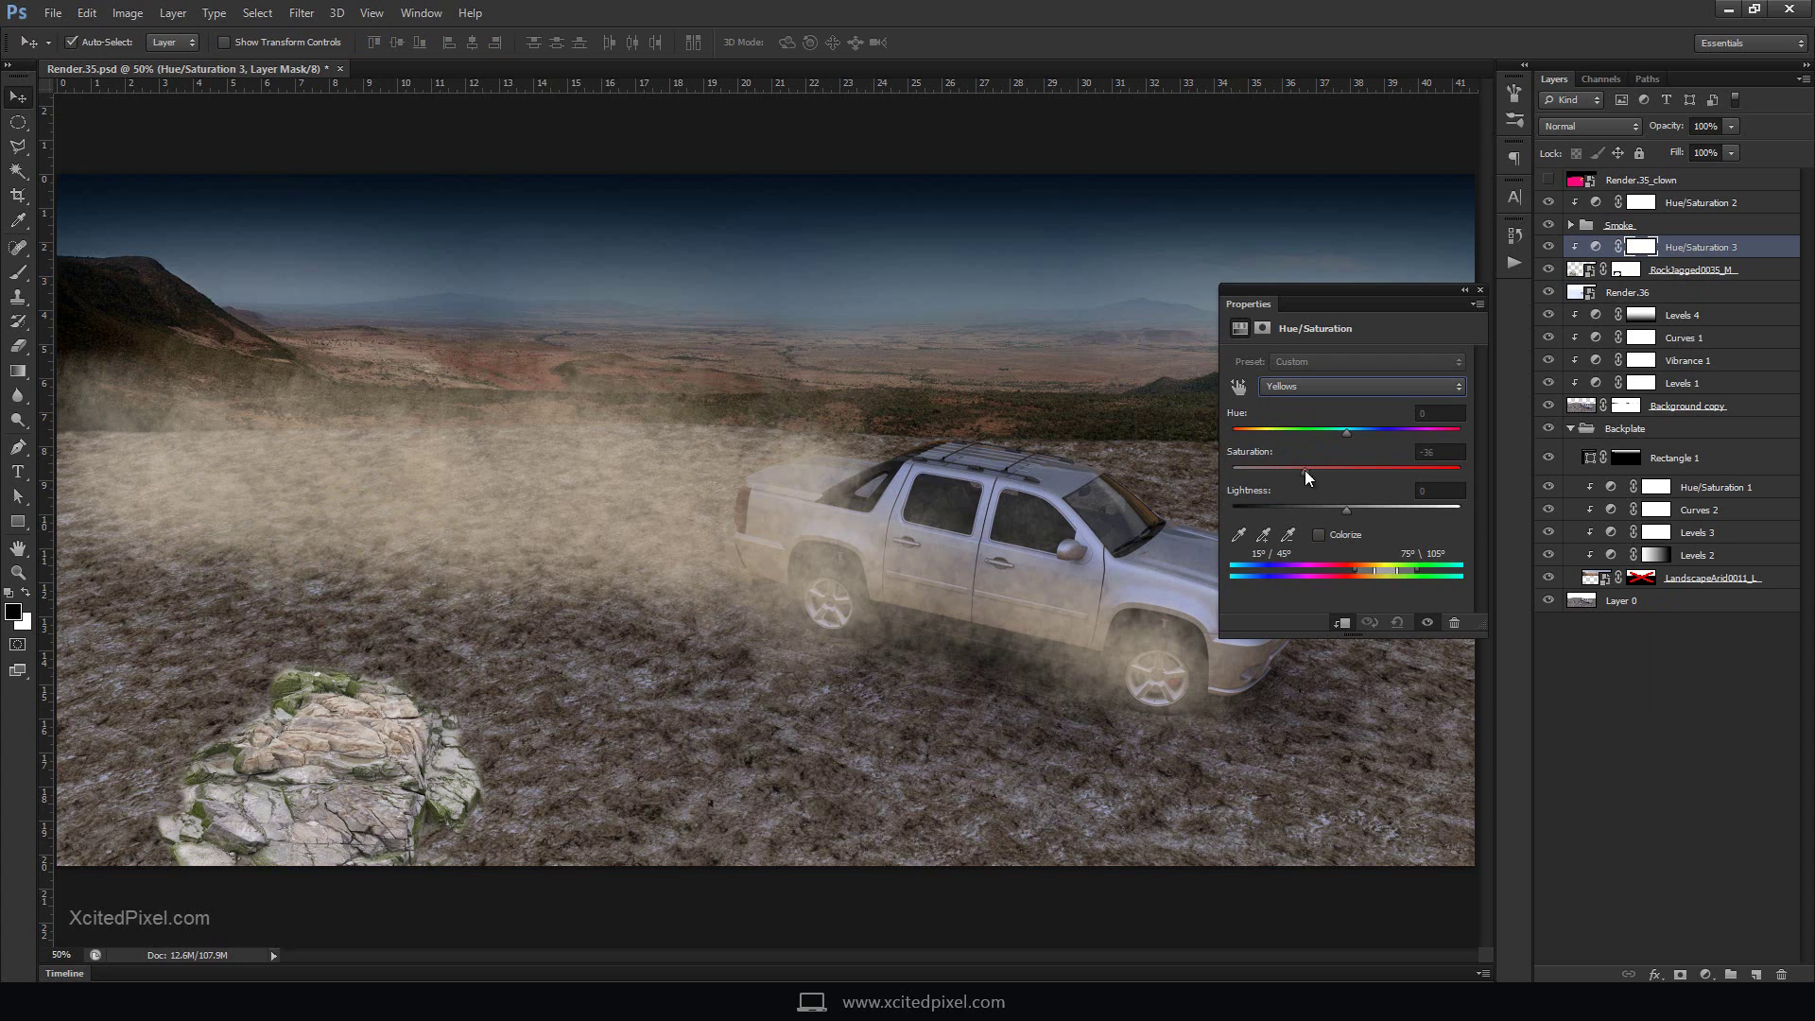
Darken the rock with the Hue/Saturation Master lightness and a Levels adjustment with input black 16 and midtones 0.64
click(1331, 386)
click(1337, 405)
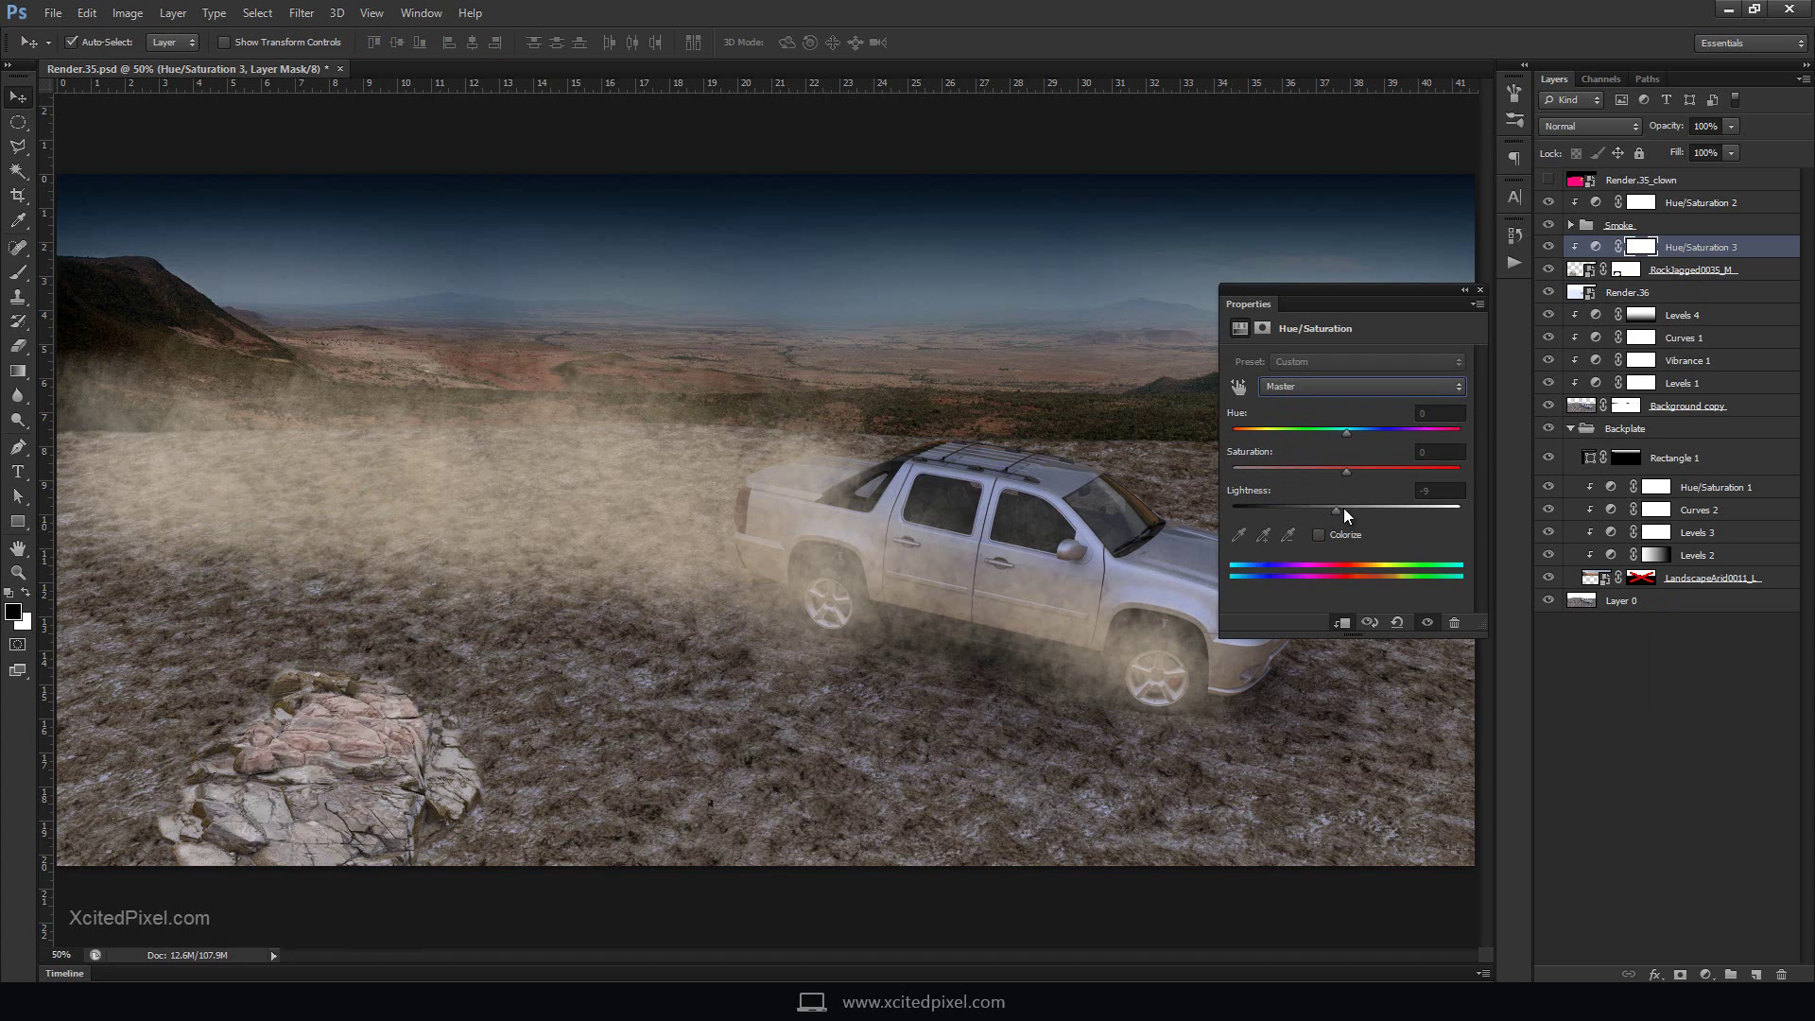
click(1706, 975)
click(1664, 624)
mouse_move(1240, 506)
mouse_down()
mouse_move(1265, 497)
mouse_move(1261, 528)
mouse_up()
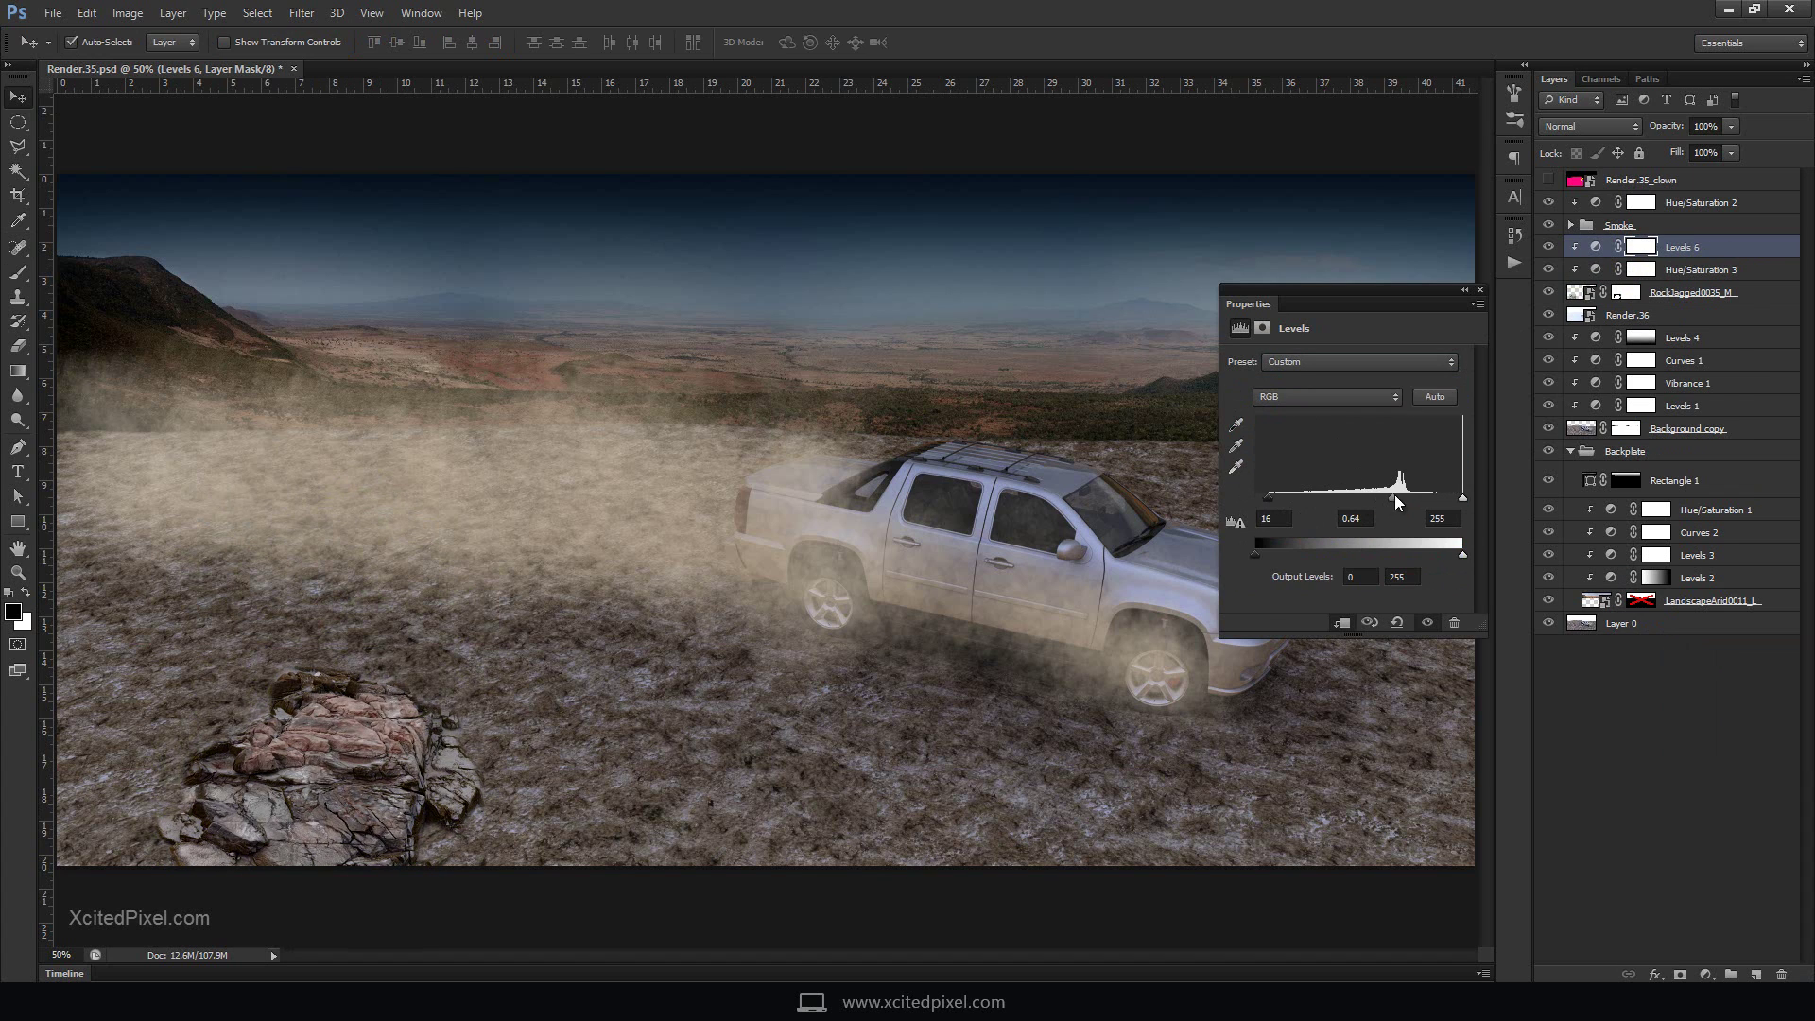
Reshape the rock with a free transform, widening it and distorting its corners outward
click(1692, 292)
key(ctrl+t)
mouse_move(484, 667)
mouse_down()
mouse_move(506, 616)
mouse_move(511, 646)
mouse_up()
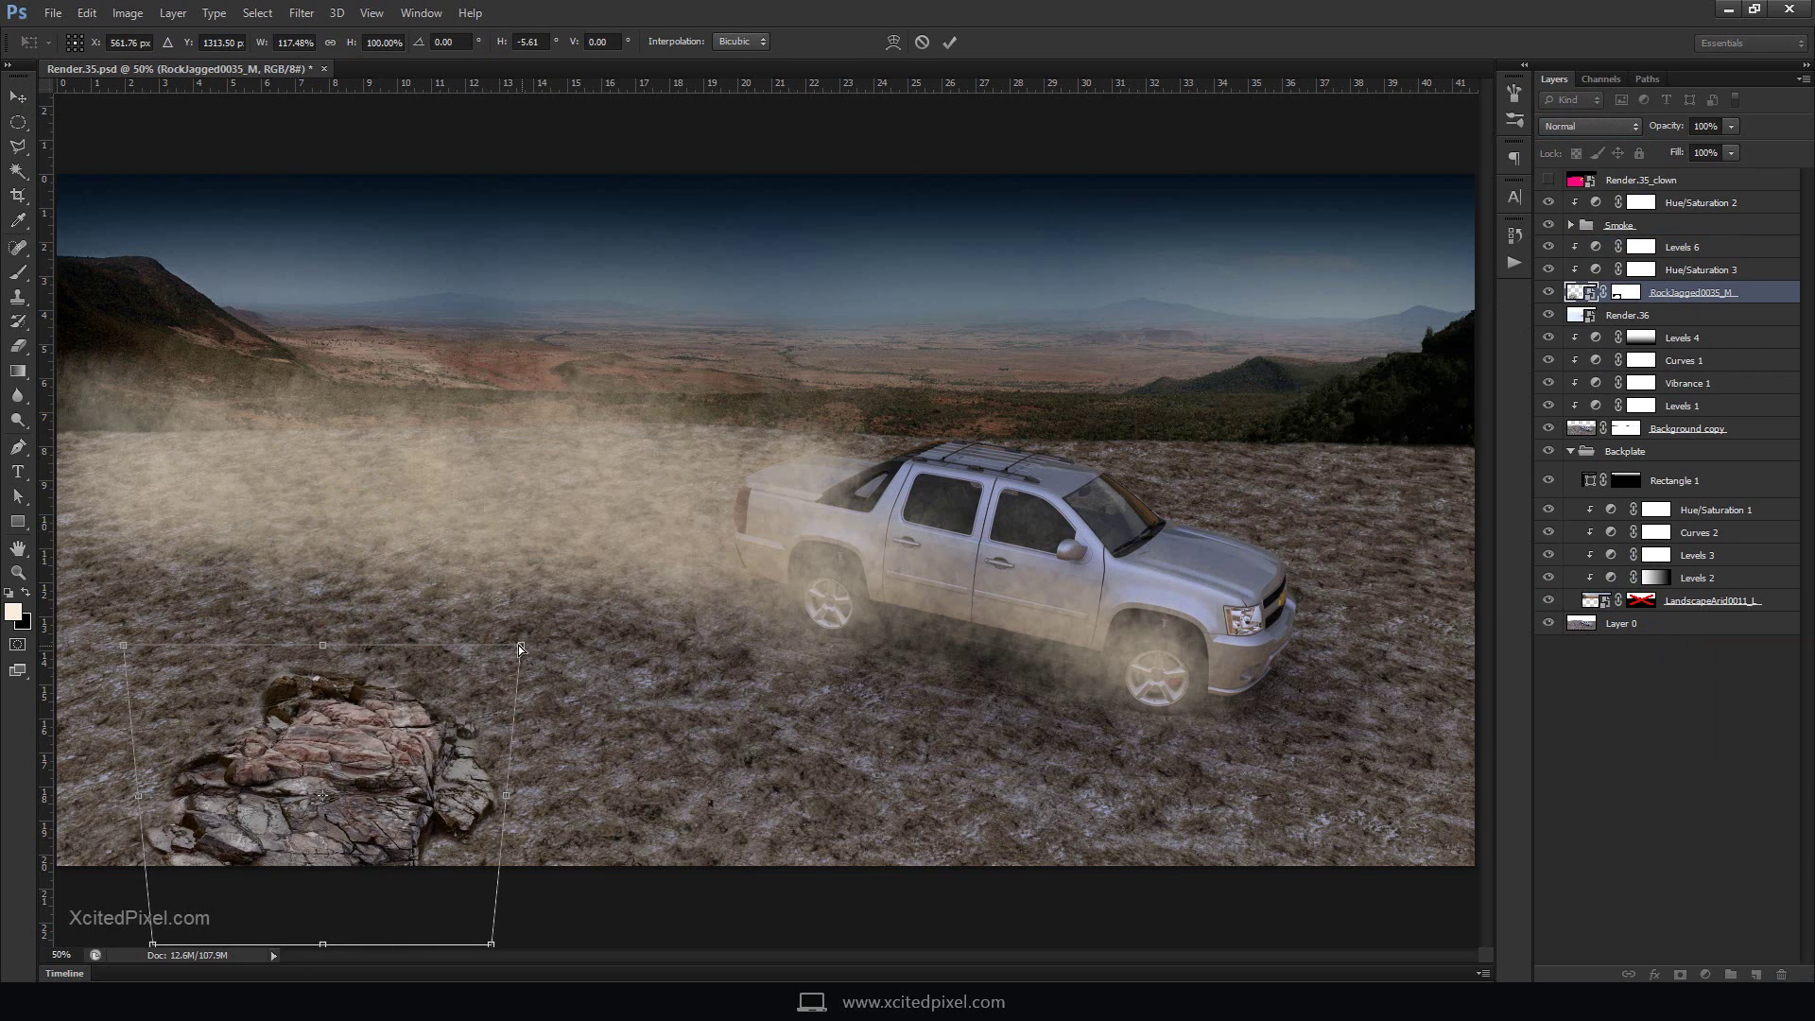
drag(325, 634, 324, 631)
drag(491, 944, 504, 944)
right_click(426, 830)
click(472, 599)
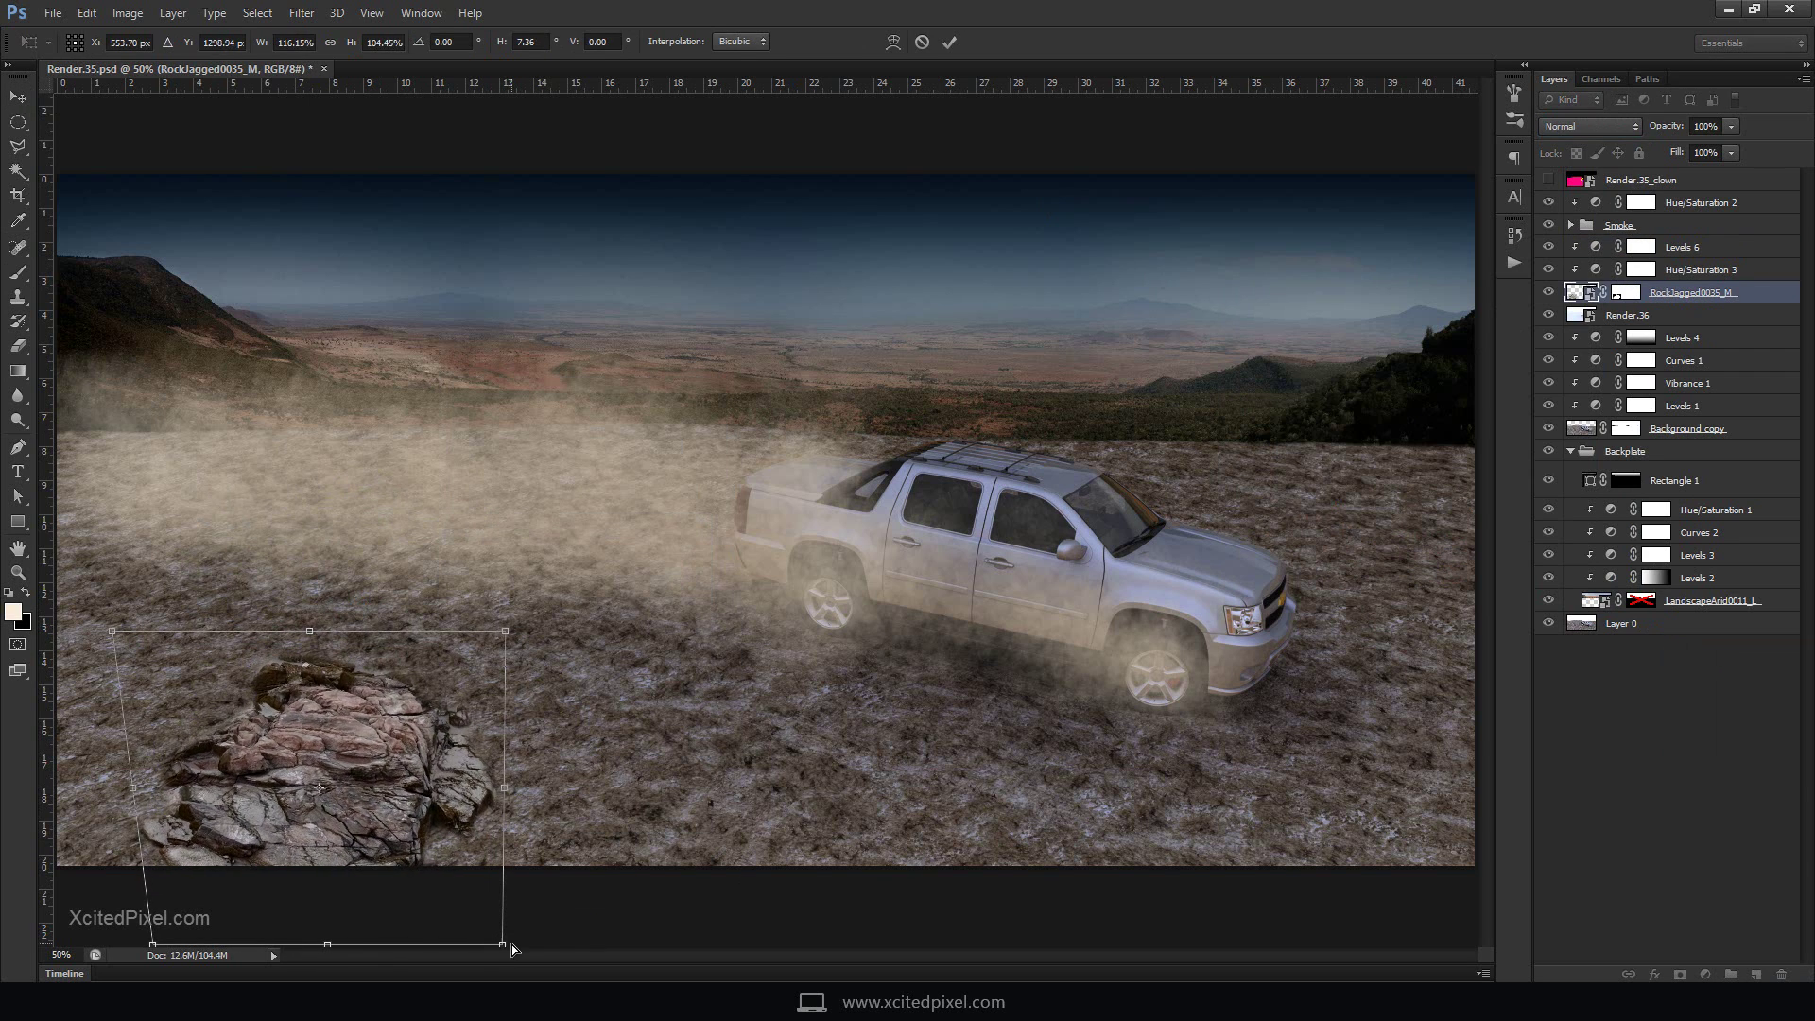
drag(152, 943, 147, 950)
click(950, 42)
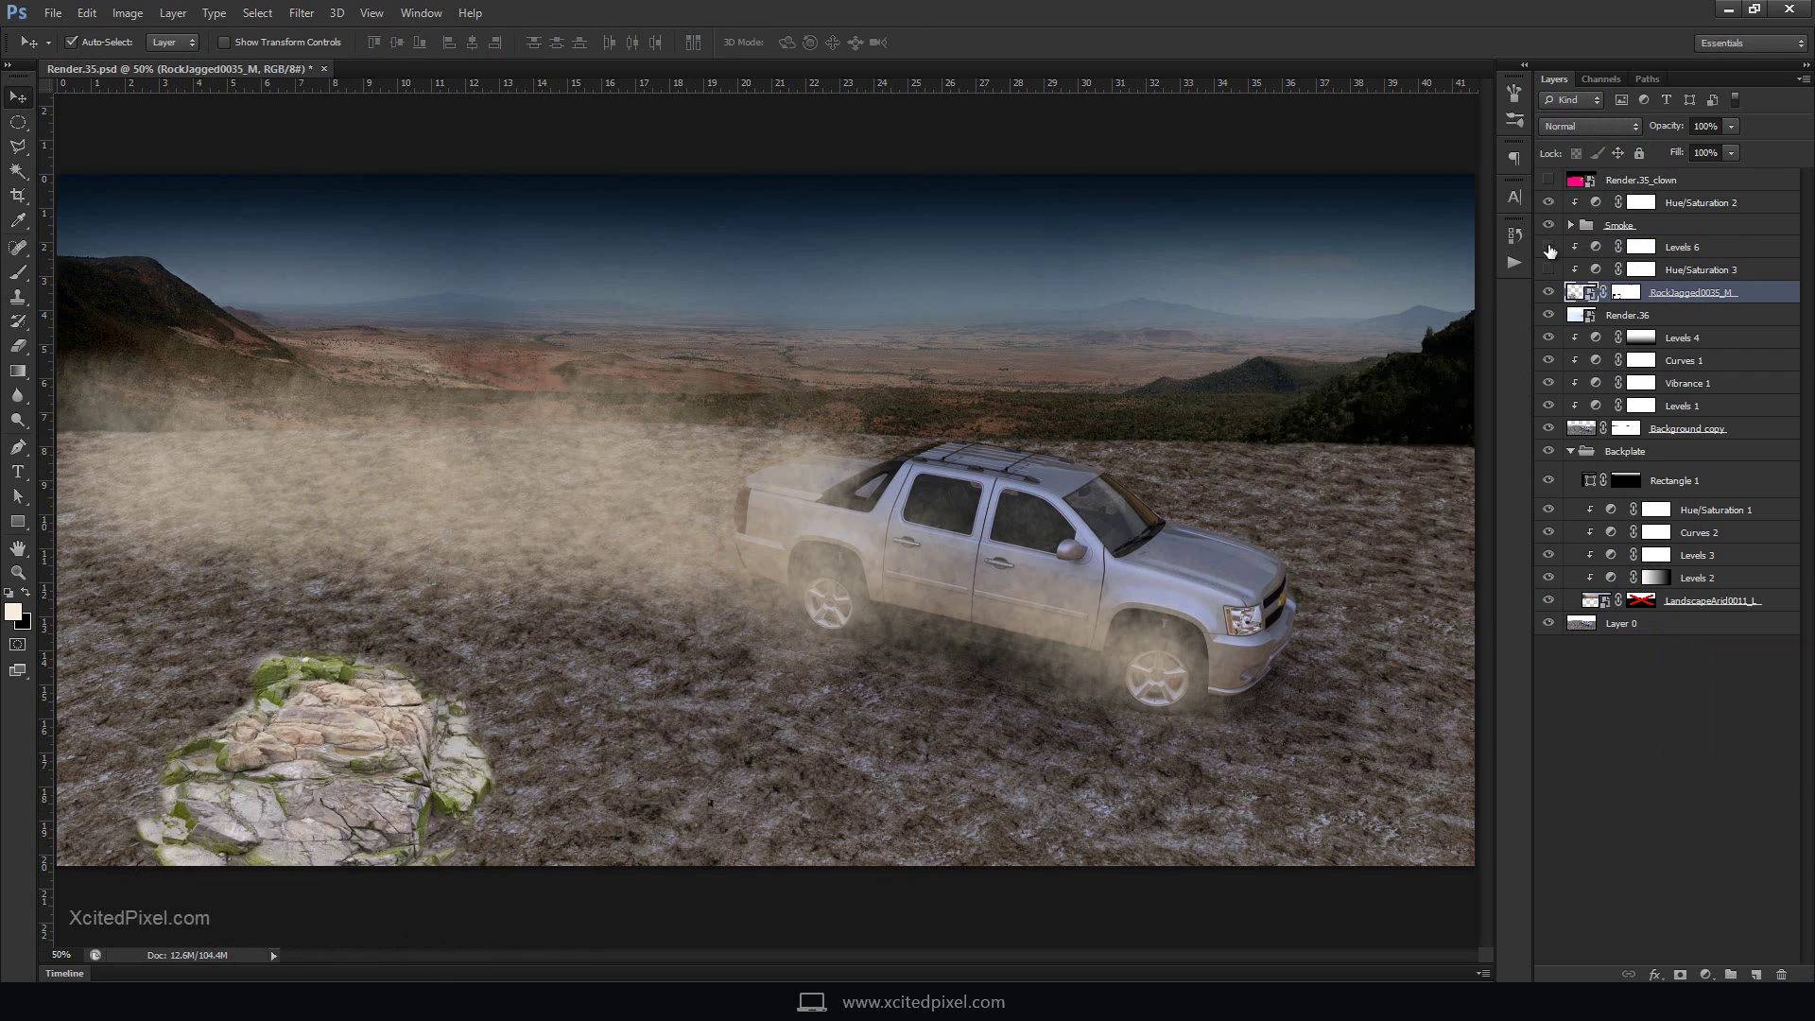
key(ctrl+z)
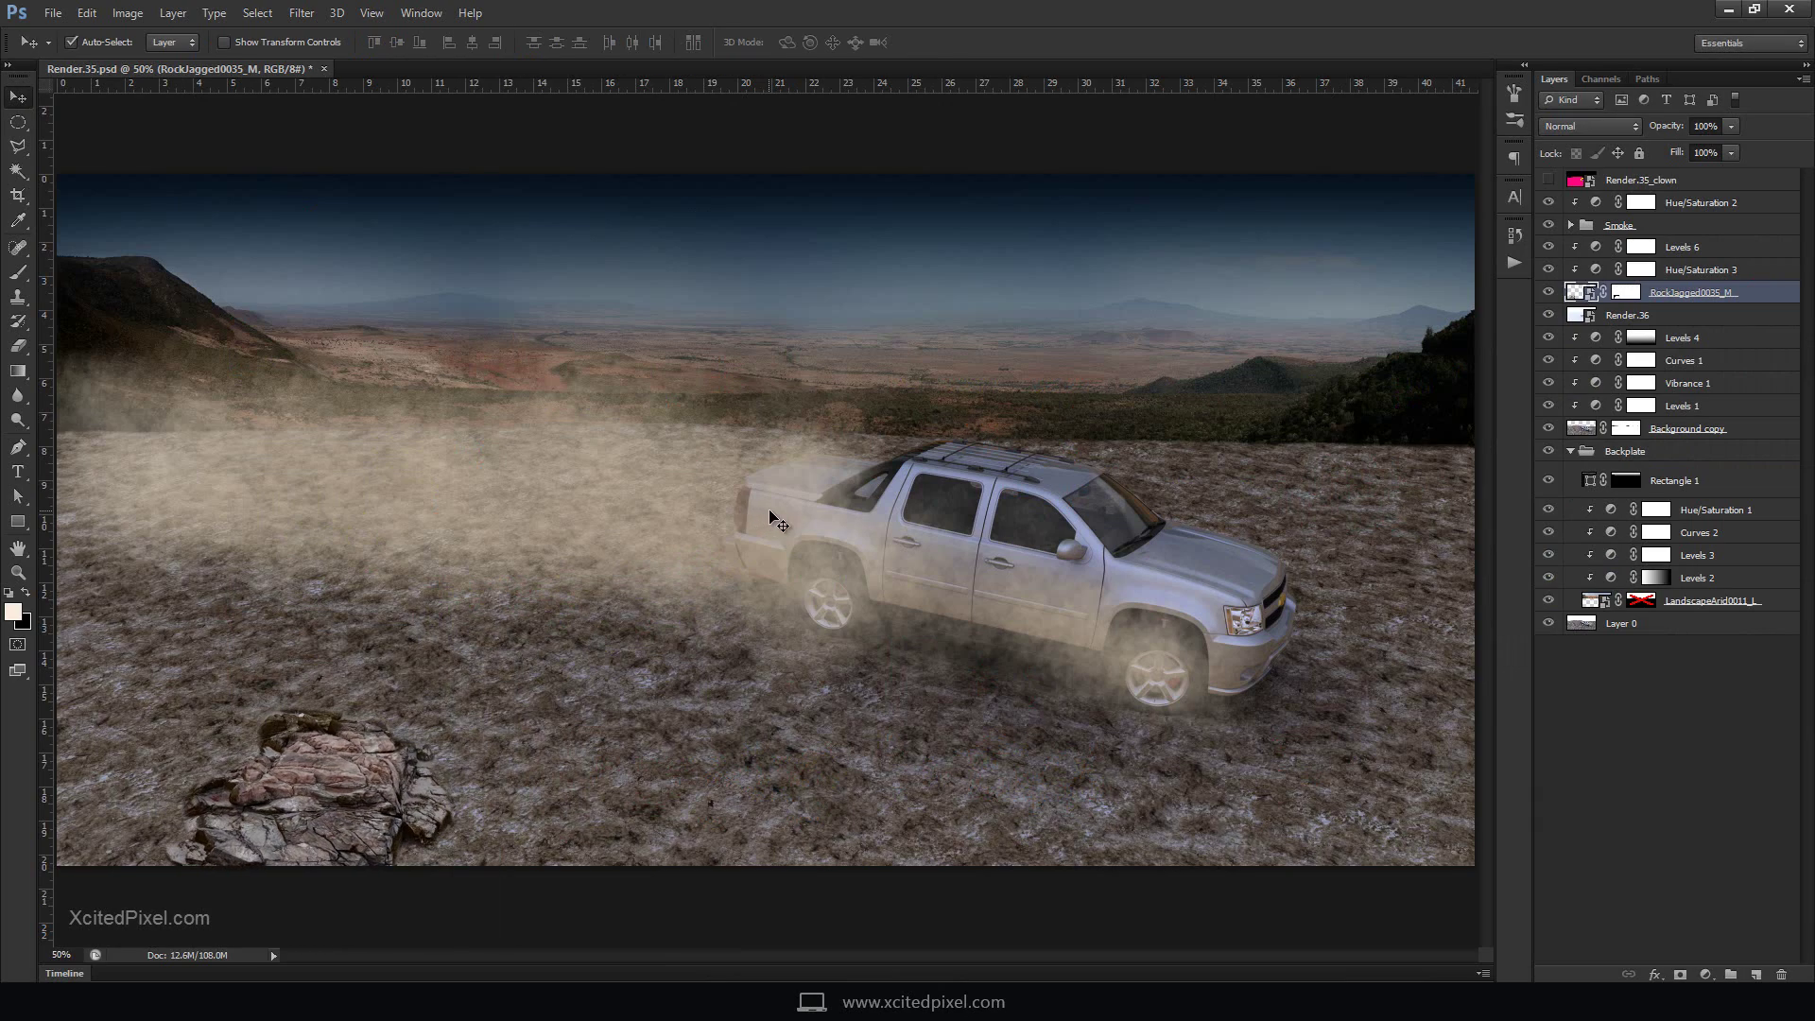
On a new clipped layer above Hue/Saturation 3, paint black shading along the rock's right and lower edge
click(1641, 271)
key(ctrl+shift+alt+n)
key(b)
key(x)
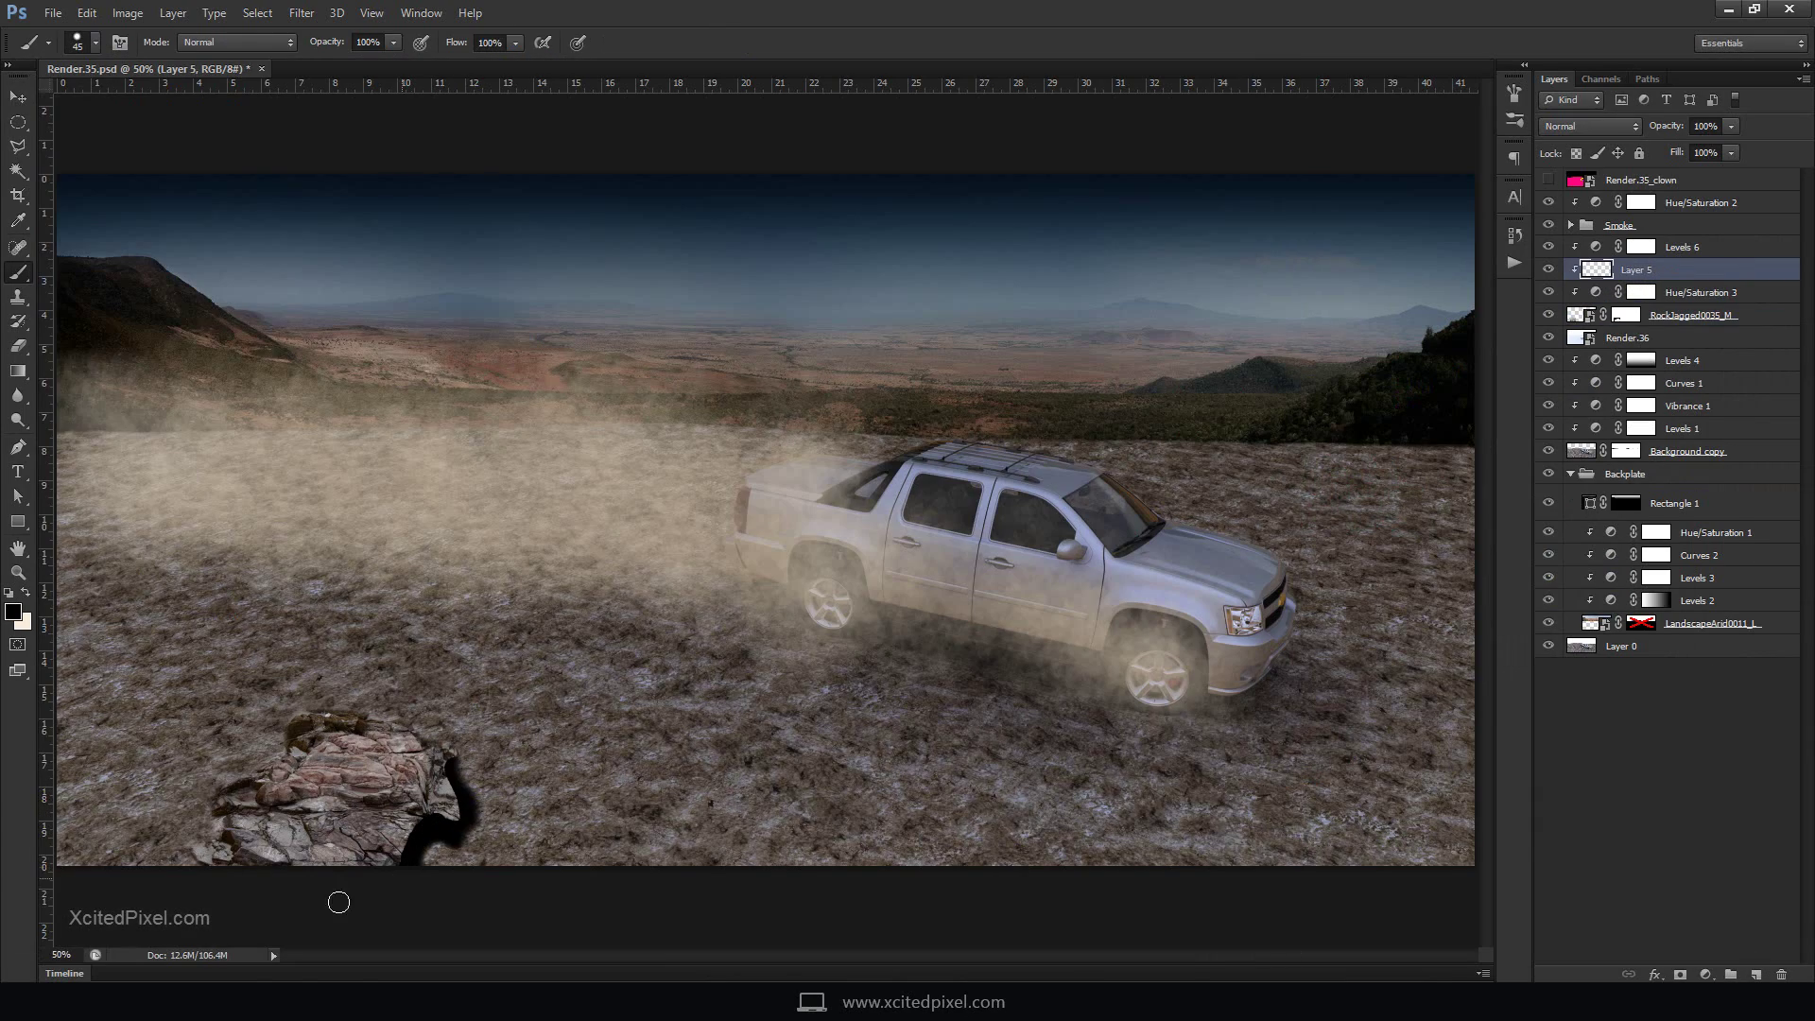
Soften the rock's black shading with Gaussian Blur and set the layer's fill to 41%
click(303, 13)
click(529, 236)
click(1719, 458)
click(1731, 153)
drag(1736, 174, 1664, 181)
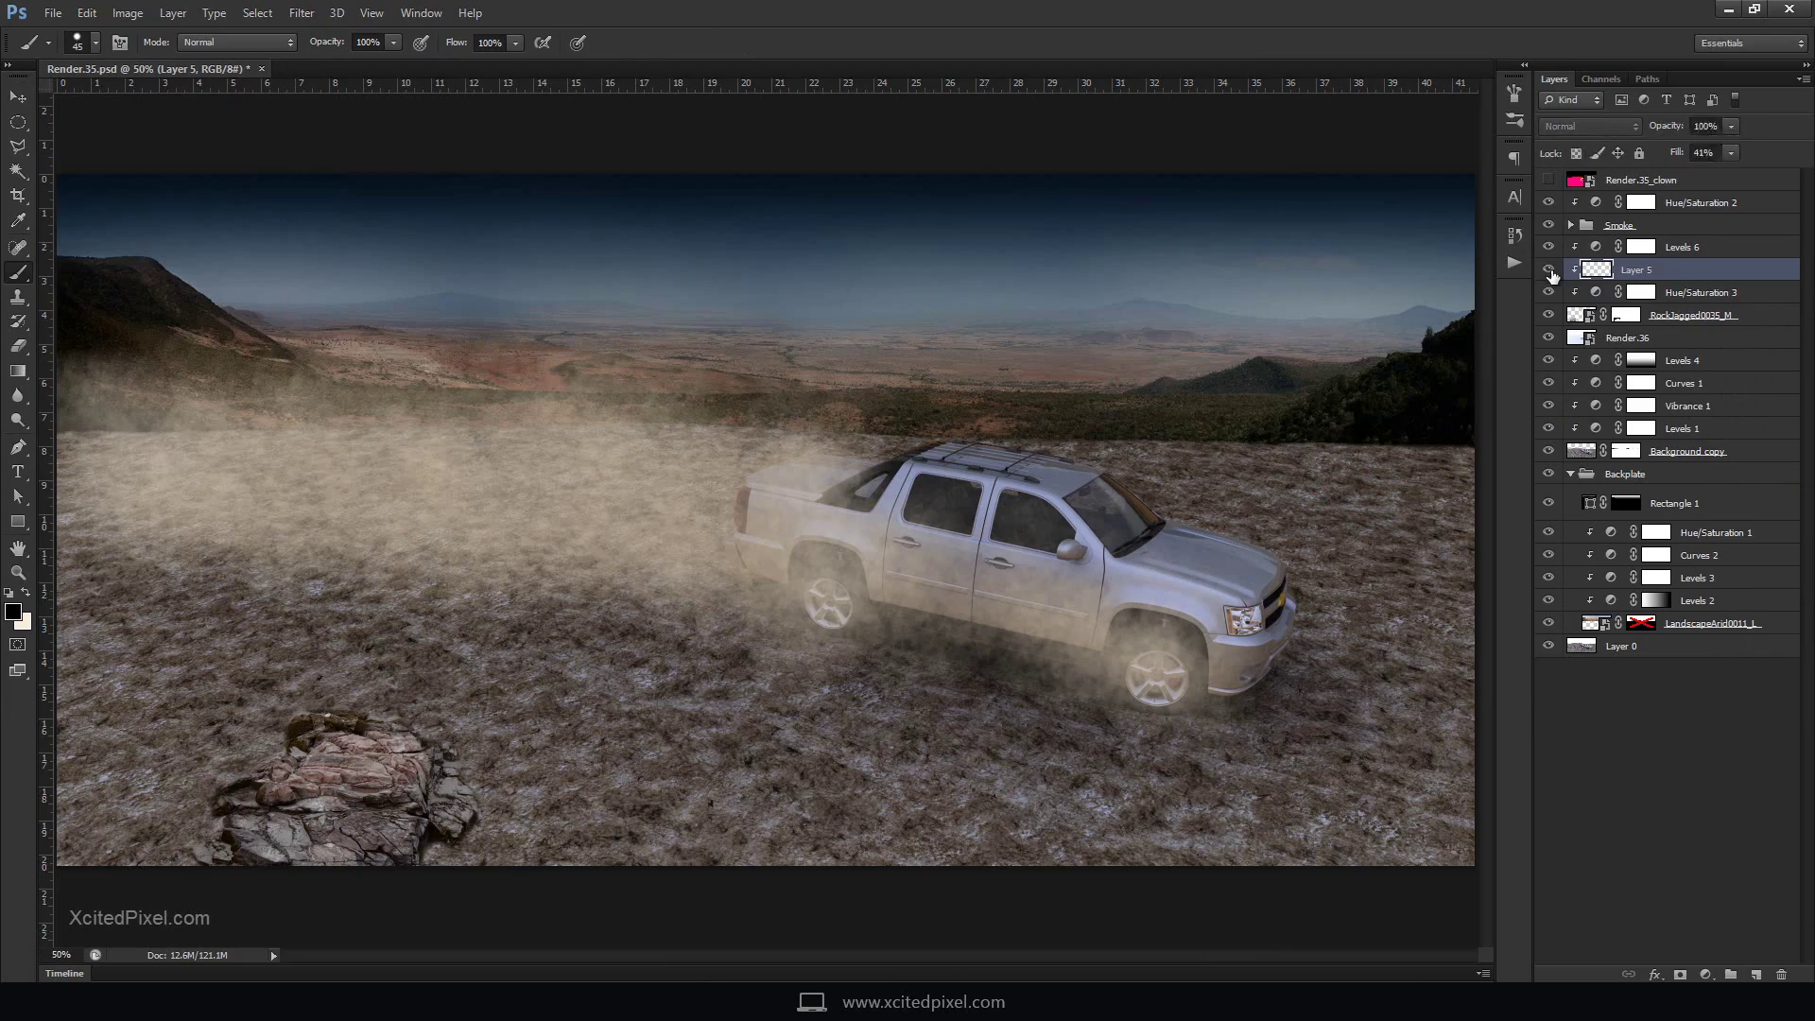
Make a rasterized copy of the rock layer and apply Lens Blur to it
click(1692, 315)
right_click(1692, 315)
click(1607, 492)
click(303, 14)
mouse_move(510, 211)
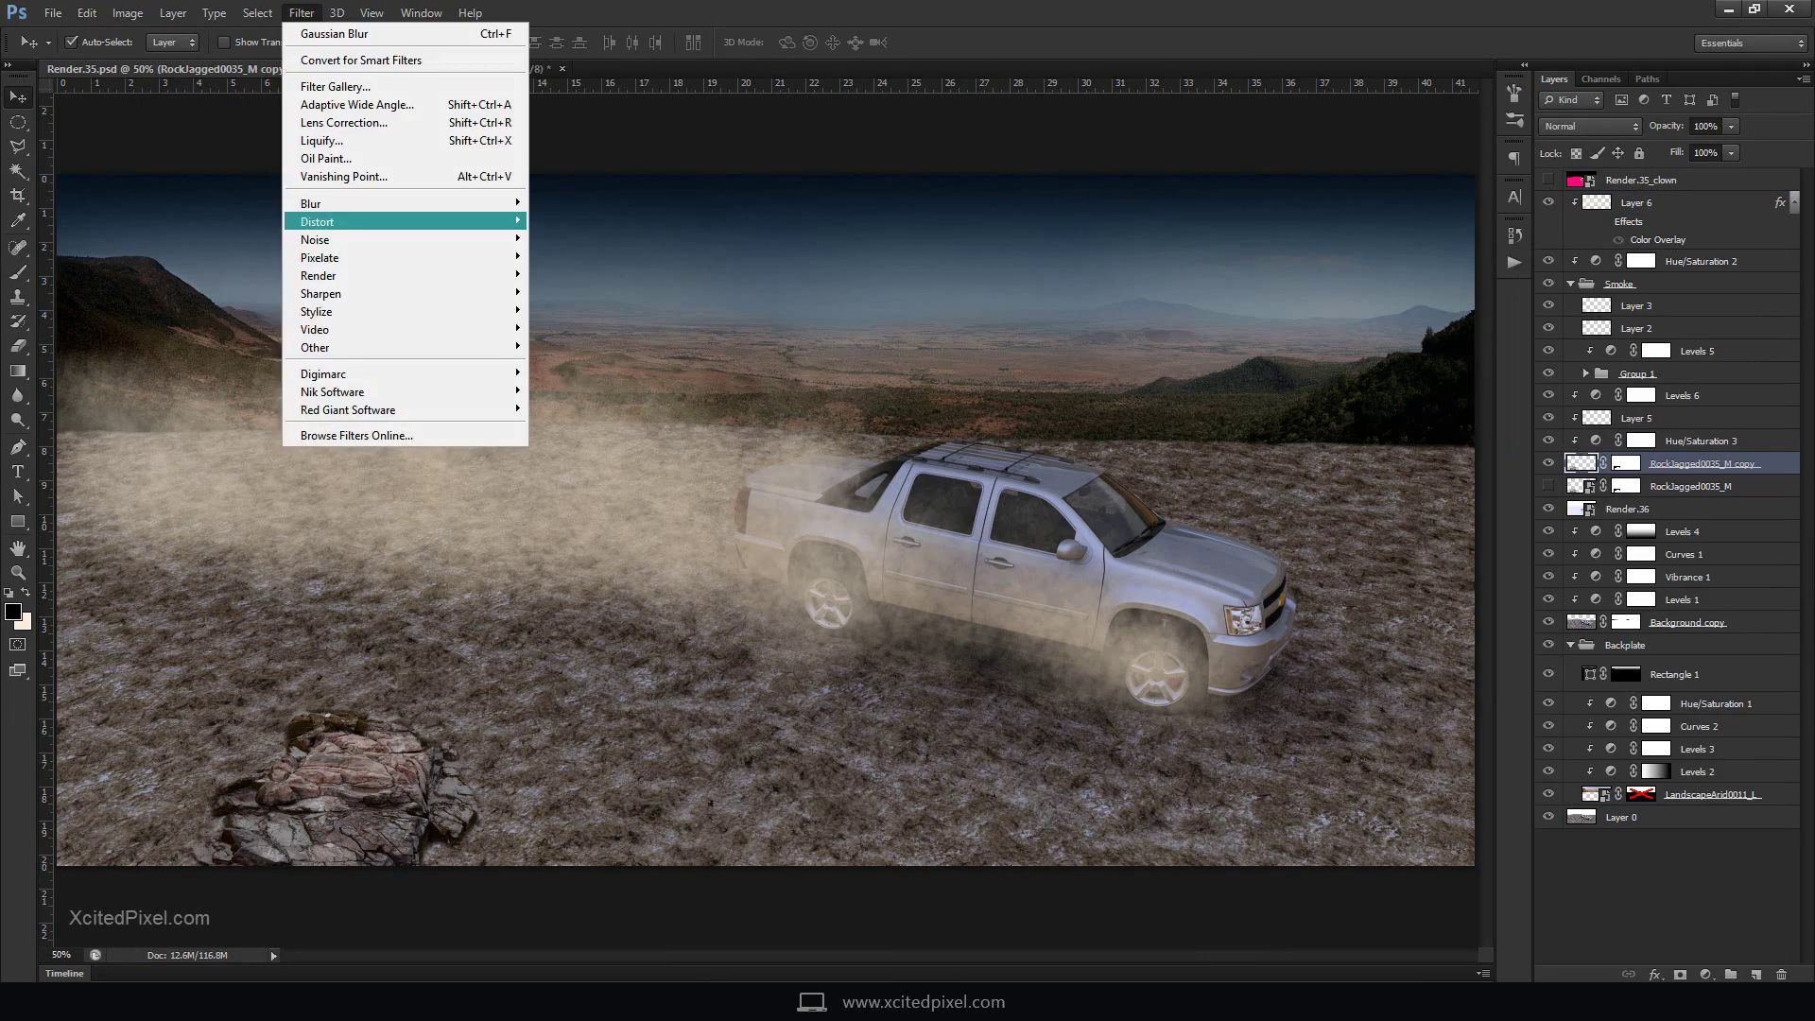
click(577, 384)
key(Return)
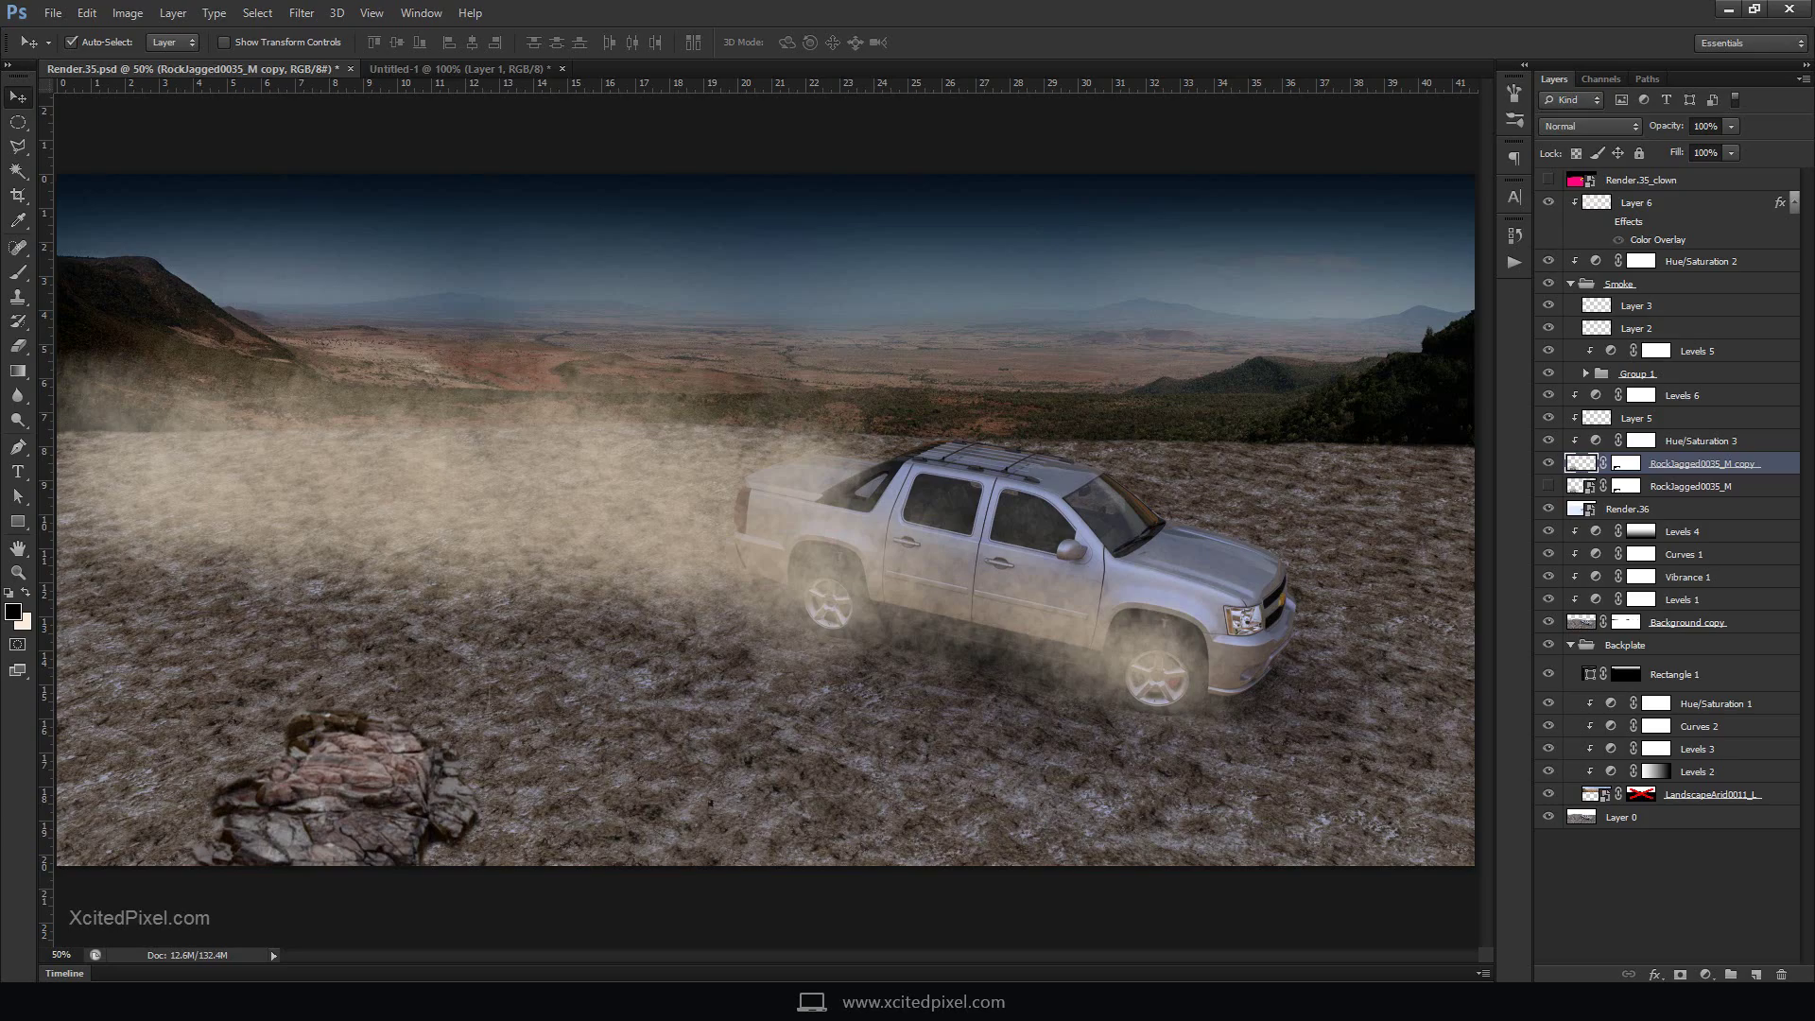
Apply a 0.8 px Gaussian Blur smart filter to a smart-object copy of Background copy and mask the filter with a gradient
click(1647, 622)
right_click(1647, 623)
click(302, 13)
mouse_move(378, 203)
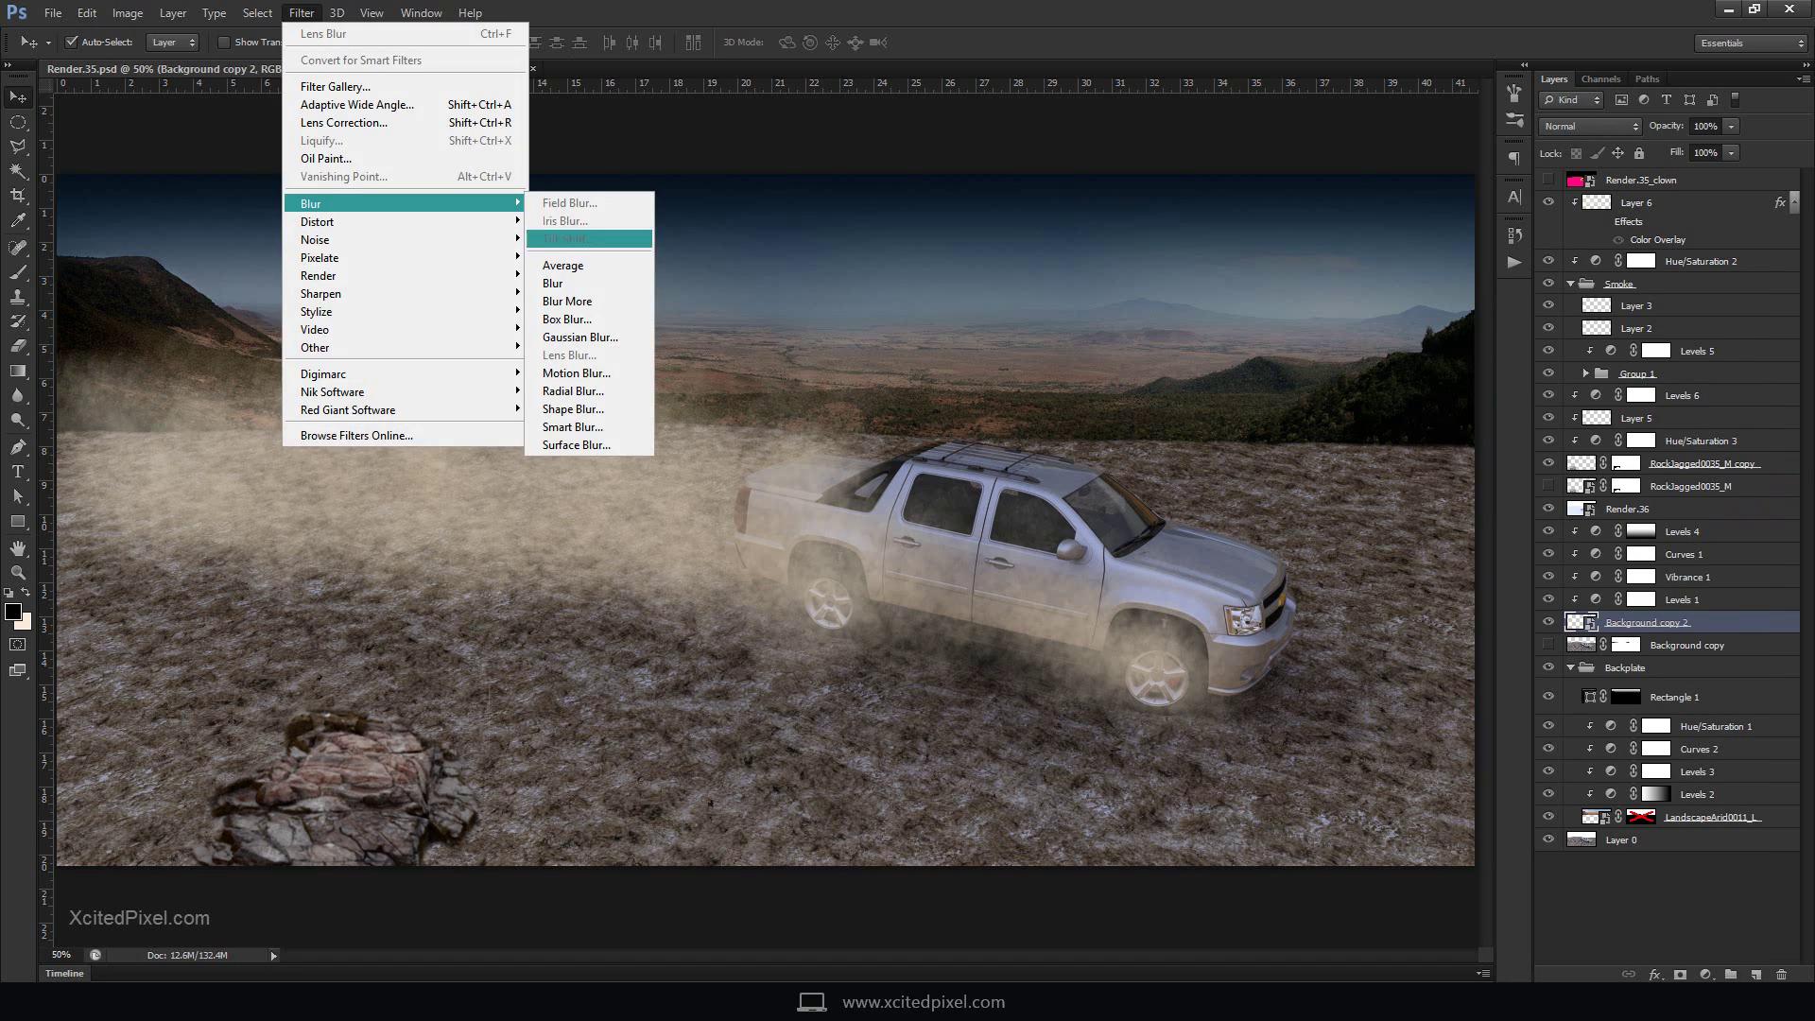
click(577, 337)
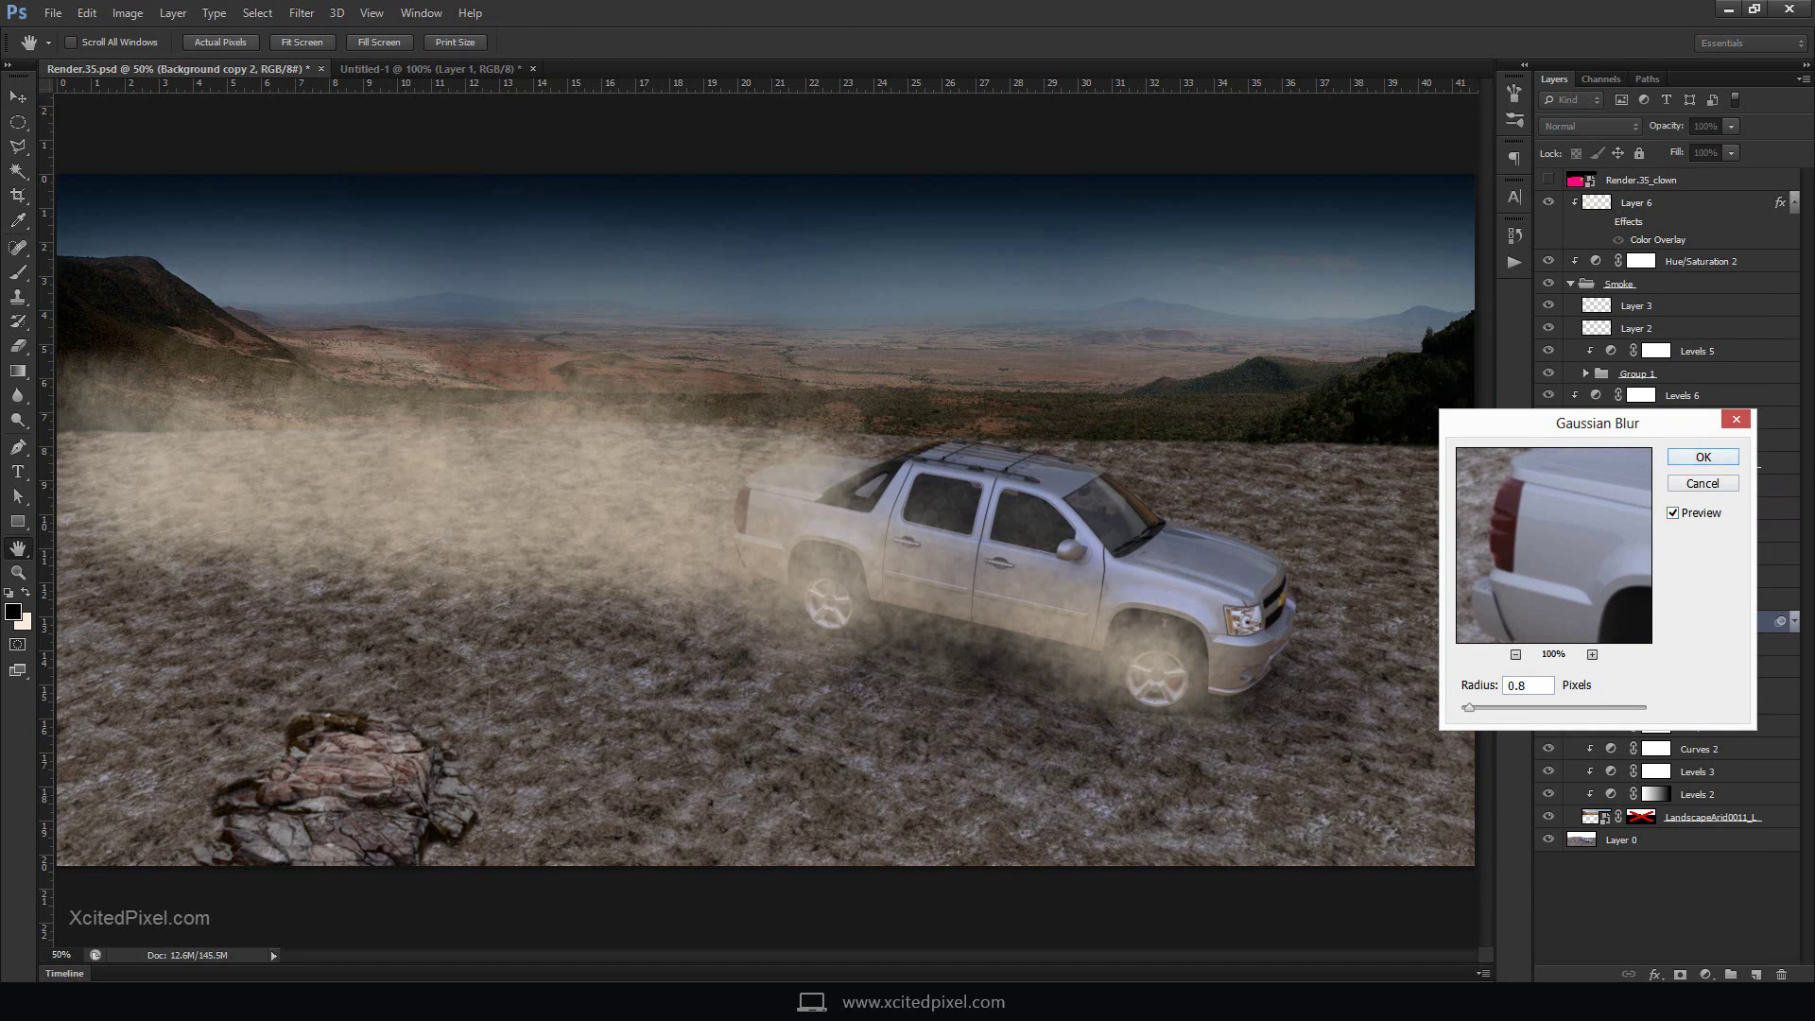
key(Return)
key(g)
click(303, 14)
mouse_move(385, 190)
click(596, 332)
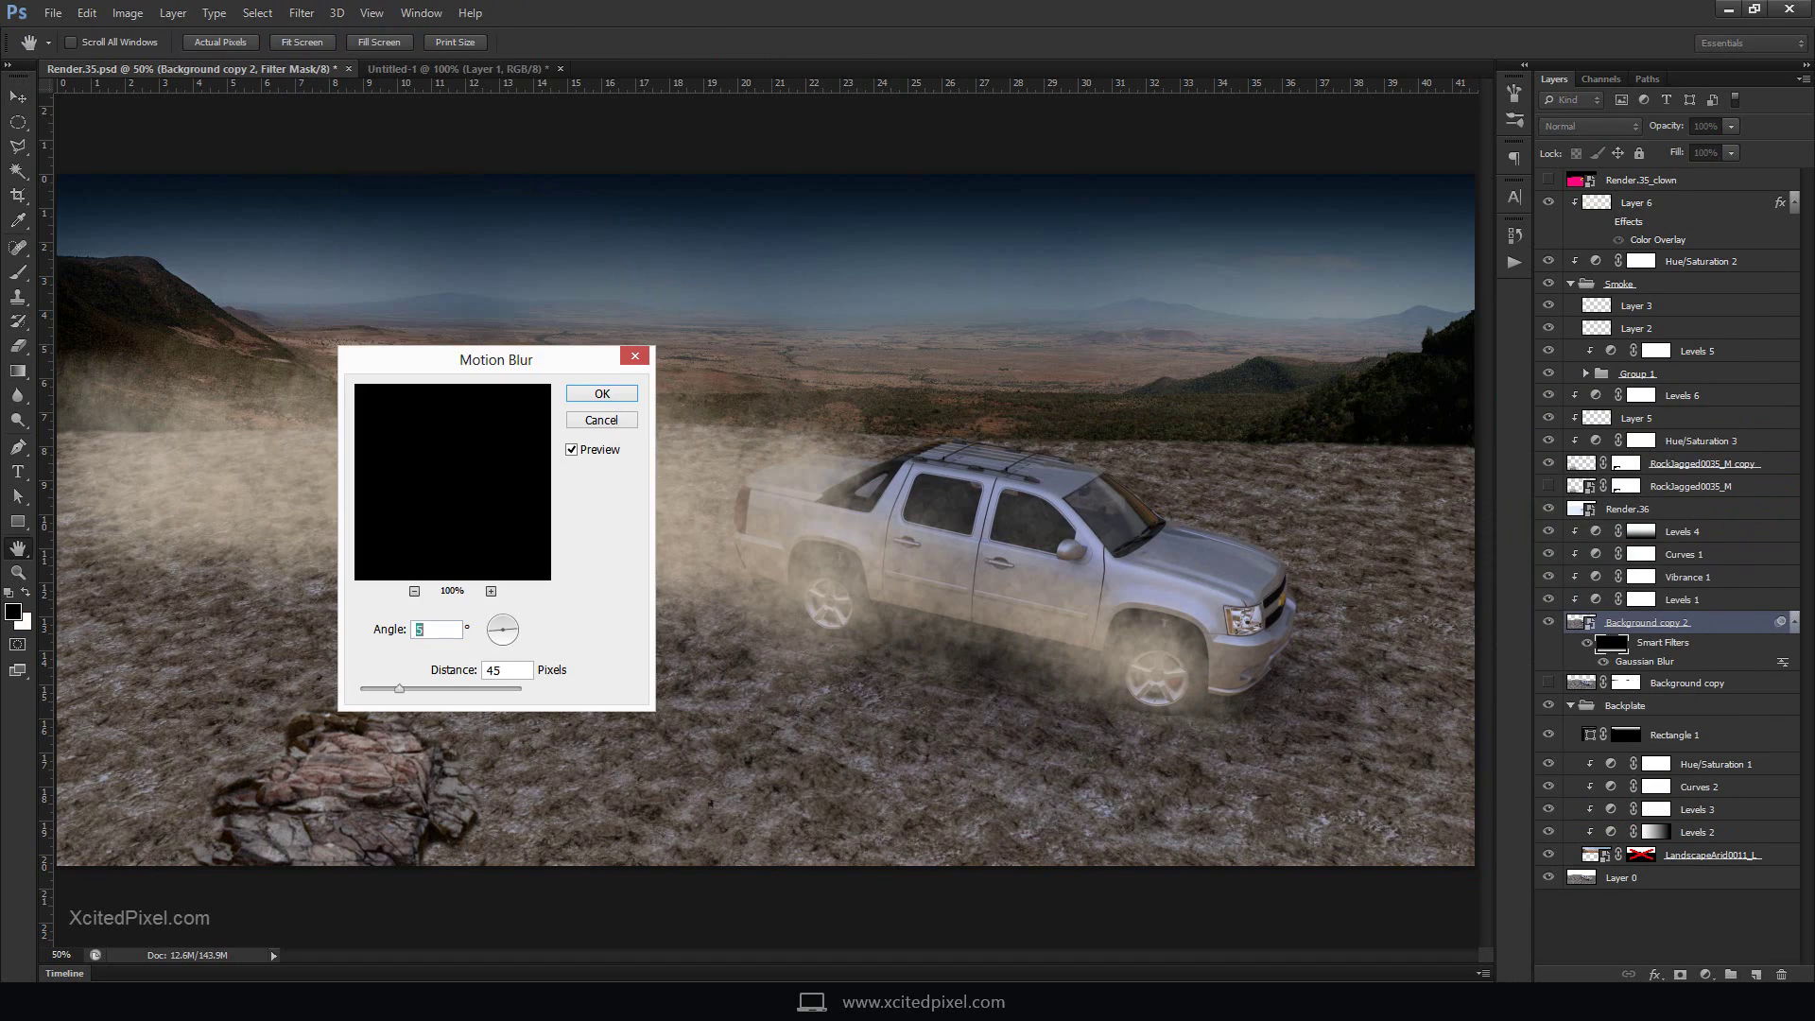
key(Escape)
Apply Motion Blur to the rock copy at angle 5° and distance 17 pixels, and save the document
click(1702, 464)
key(ctrl+alt+f)
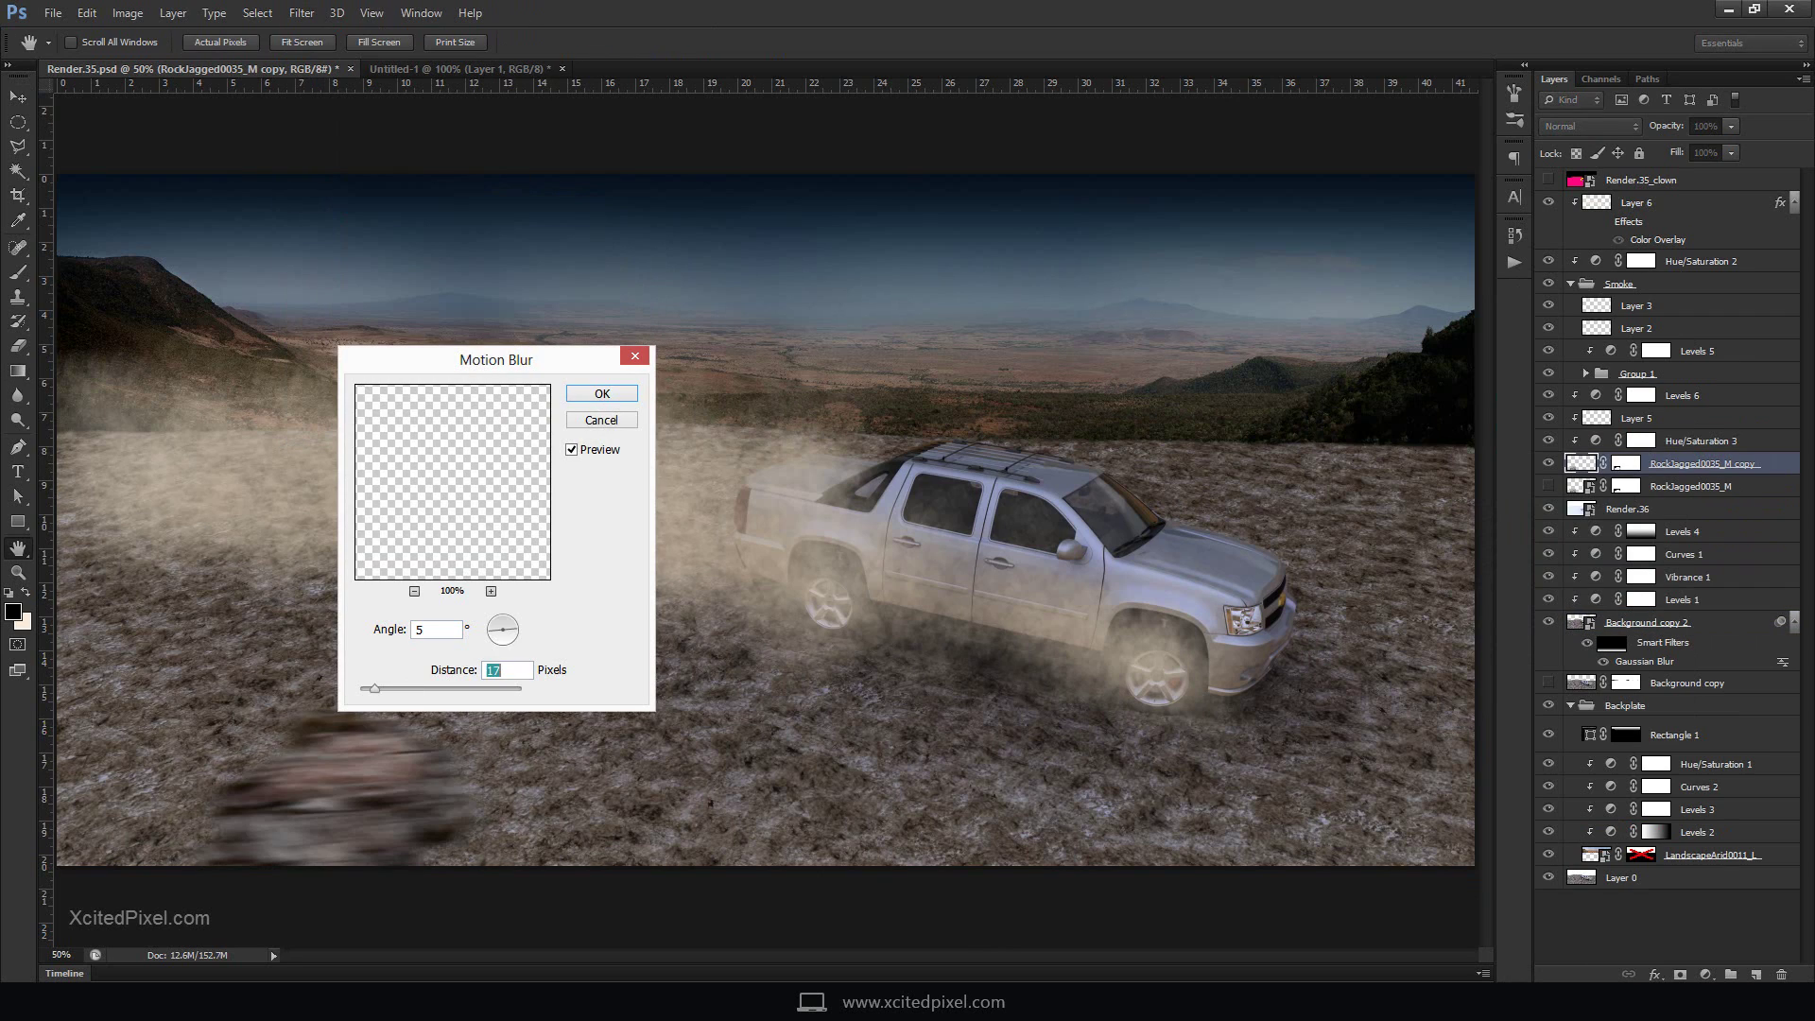
key(Return)
key(ctrl+s)
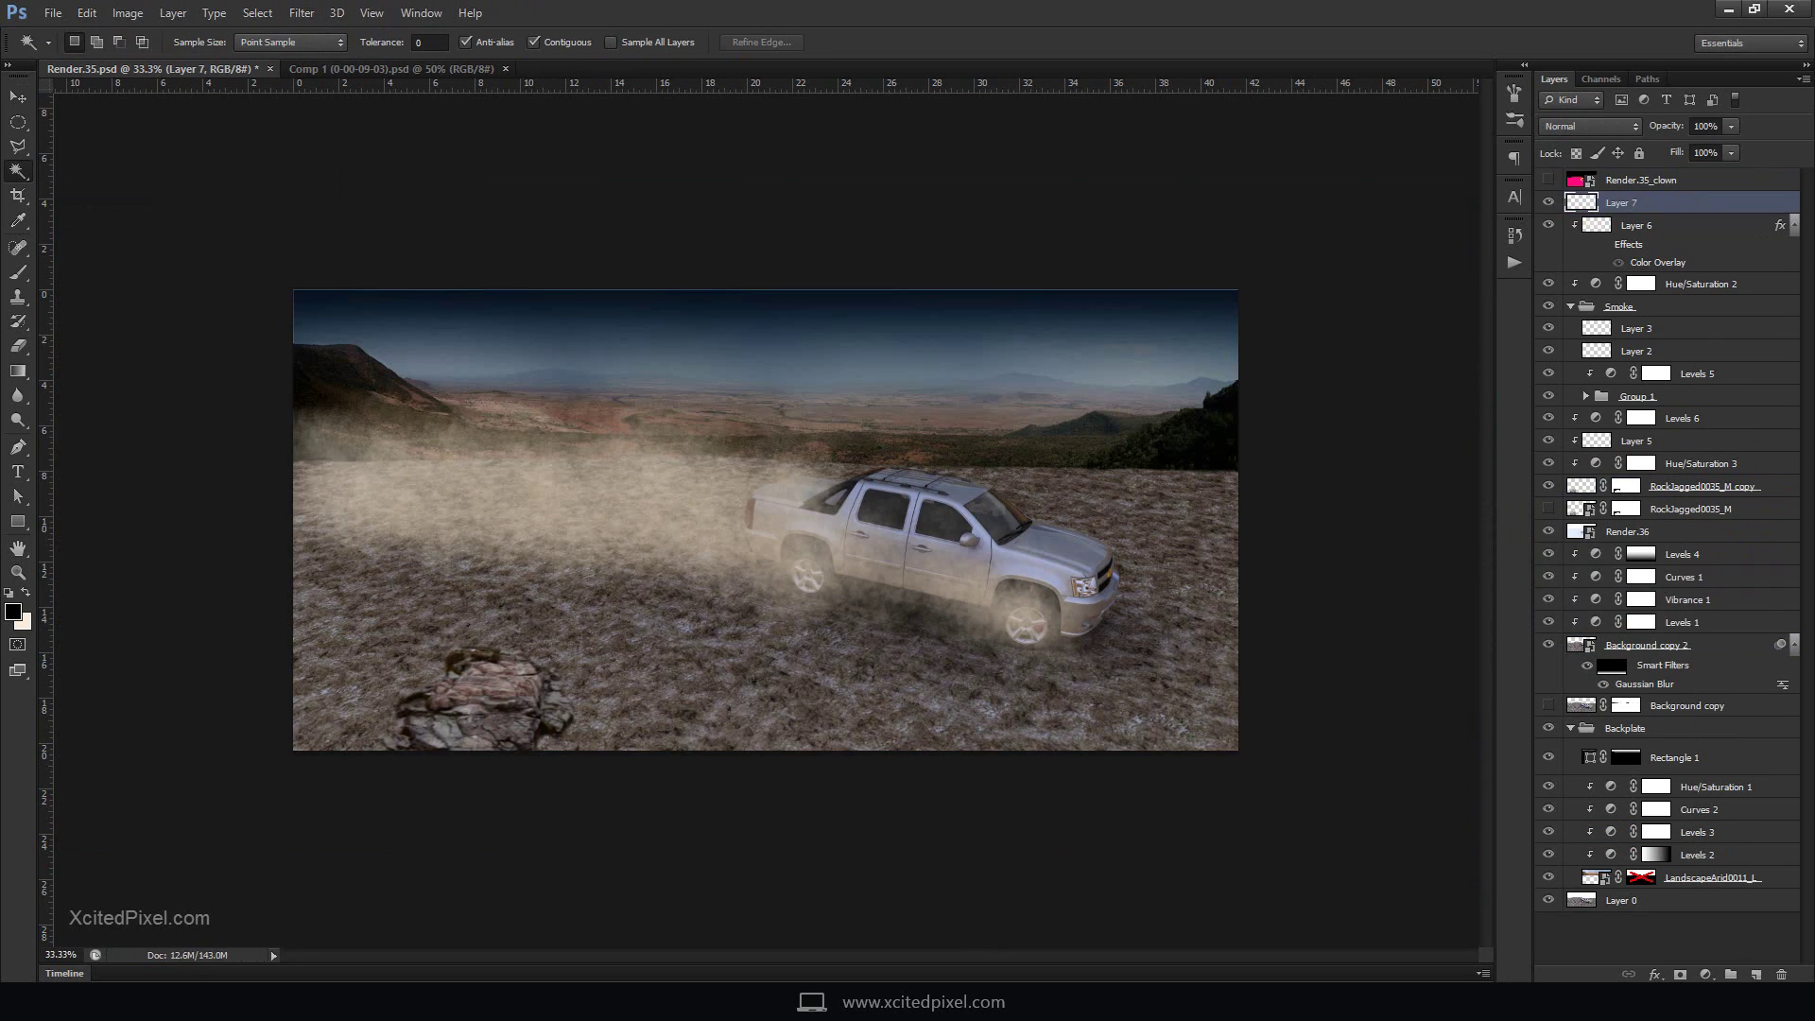
Fill Layer 7 with black, set it to Color Dodge and brush white over the truck's headlight
key(alt+BackSpace)
click(1591, 125)
click(1600, 369)
key(b)
key(ctrl+plus)
key(ctrl+plus)
key(ctrl+plus)
key(ctrl+plus)
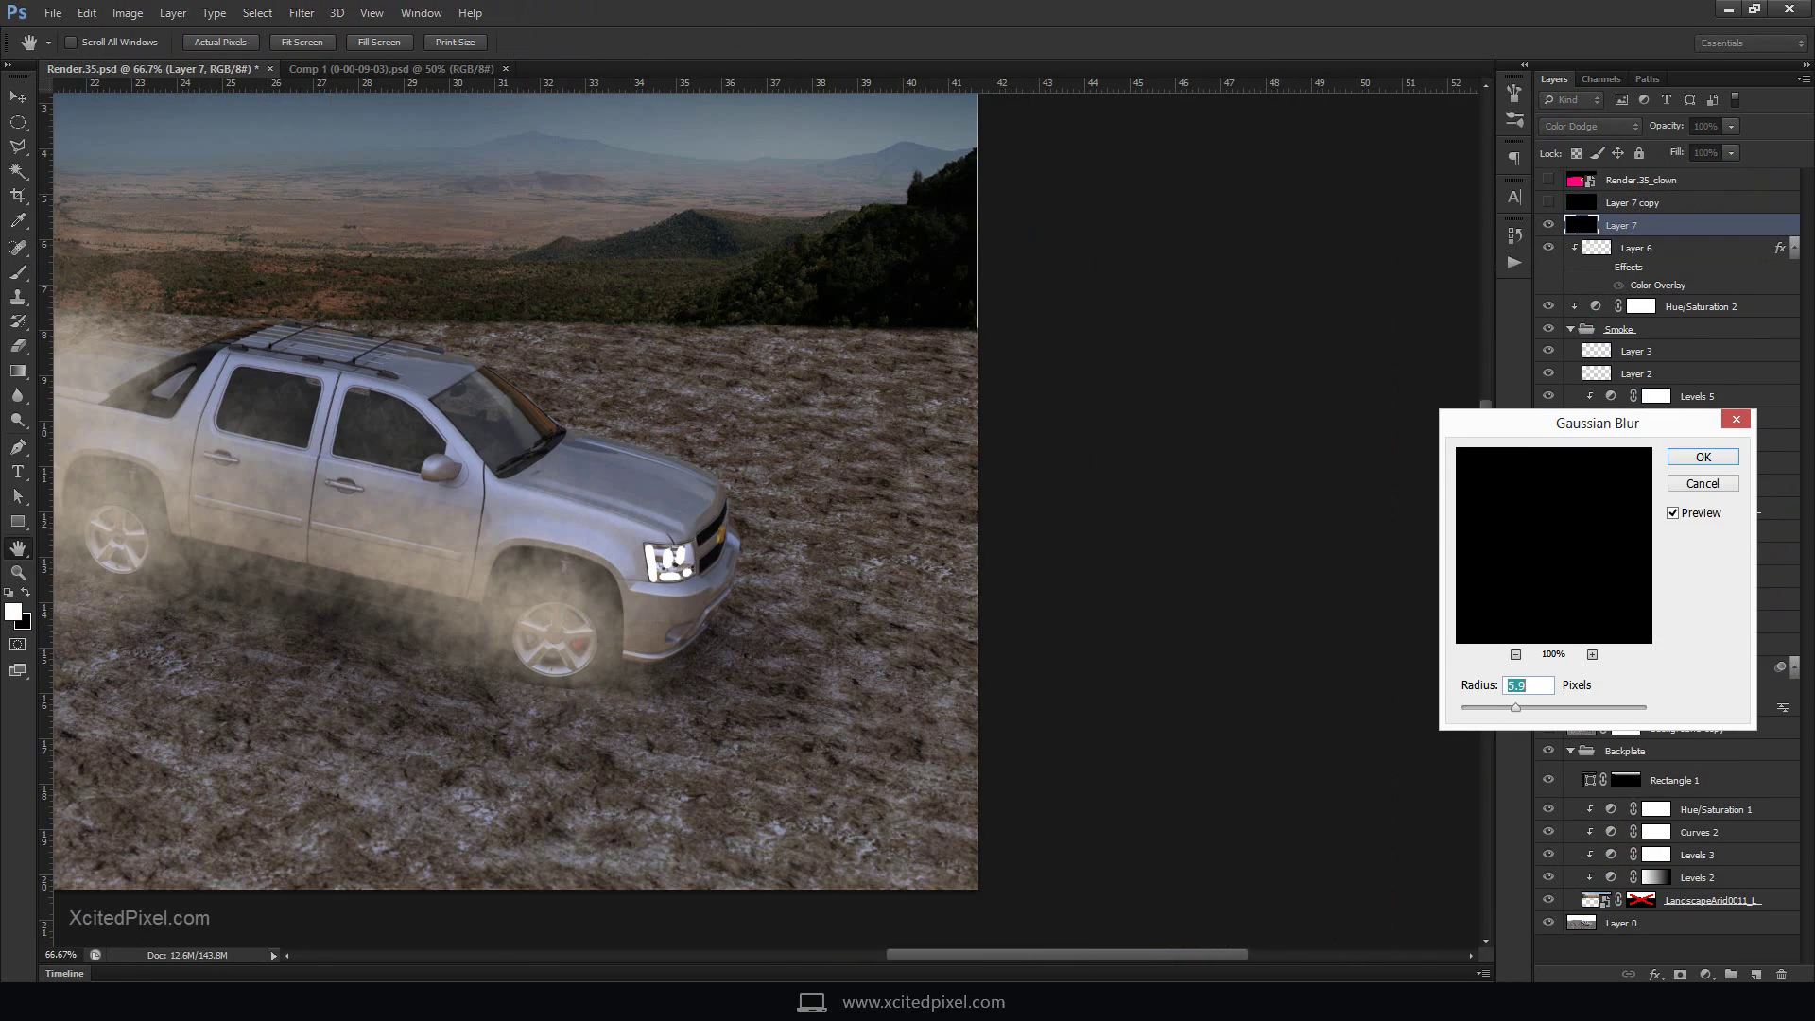
Soften the painted headlight on Layer 7 with a Gaussian Blur of 6.6 pixels
key(Return)
key(alt+bracketright)
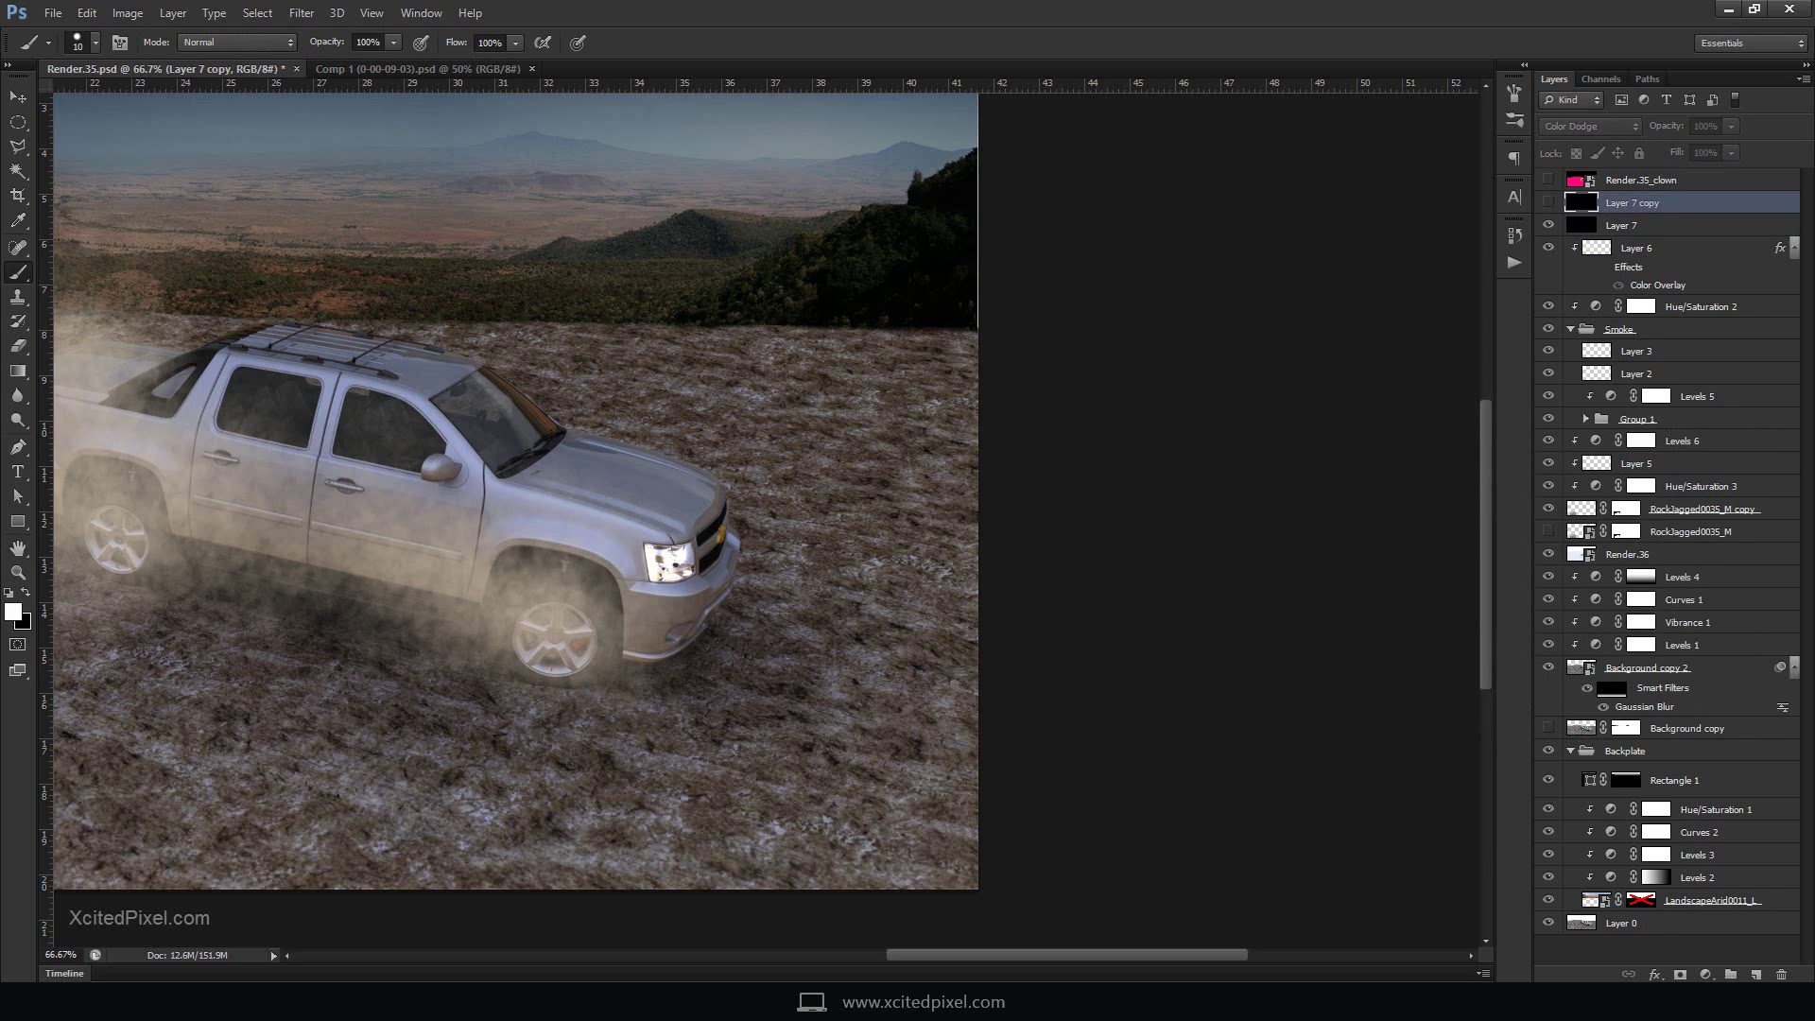
click(1621, 225)
click(301, 13)
click(578, 332)
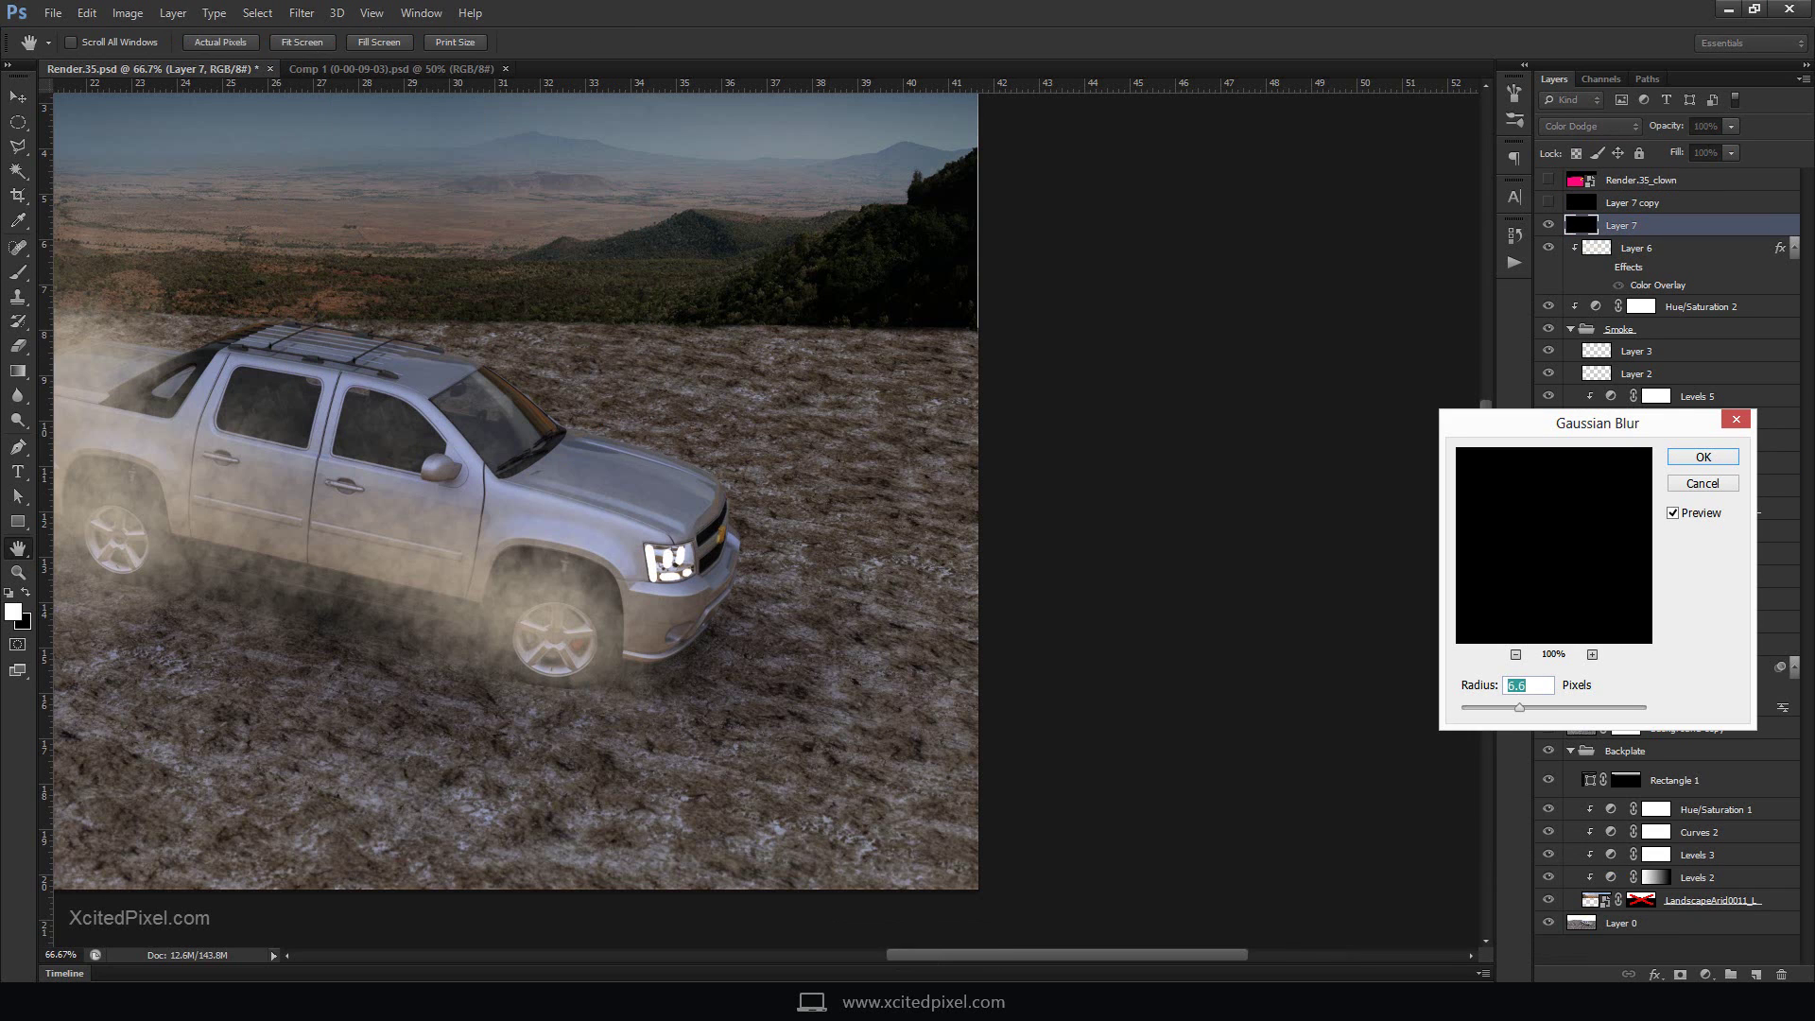
key(Return)
Paint a white glow over the headlight on a new layer above Layer 7 copy and reapply Gaussian Blur
key(alt+bracketright)
key(ctrl+shift+alt+n)
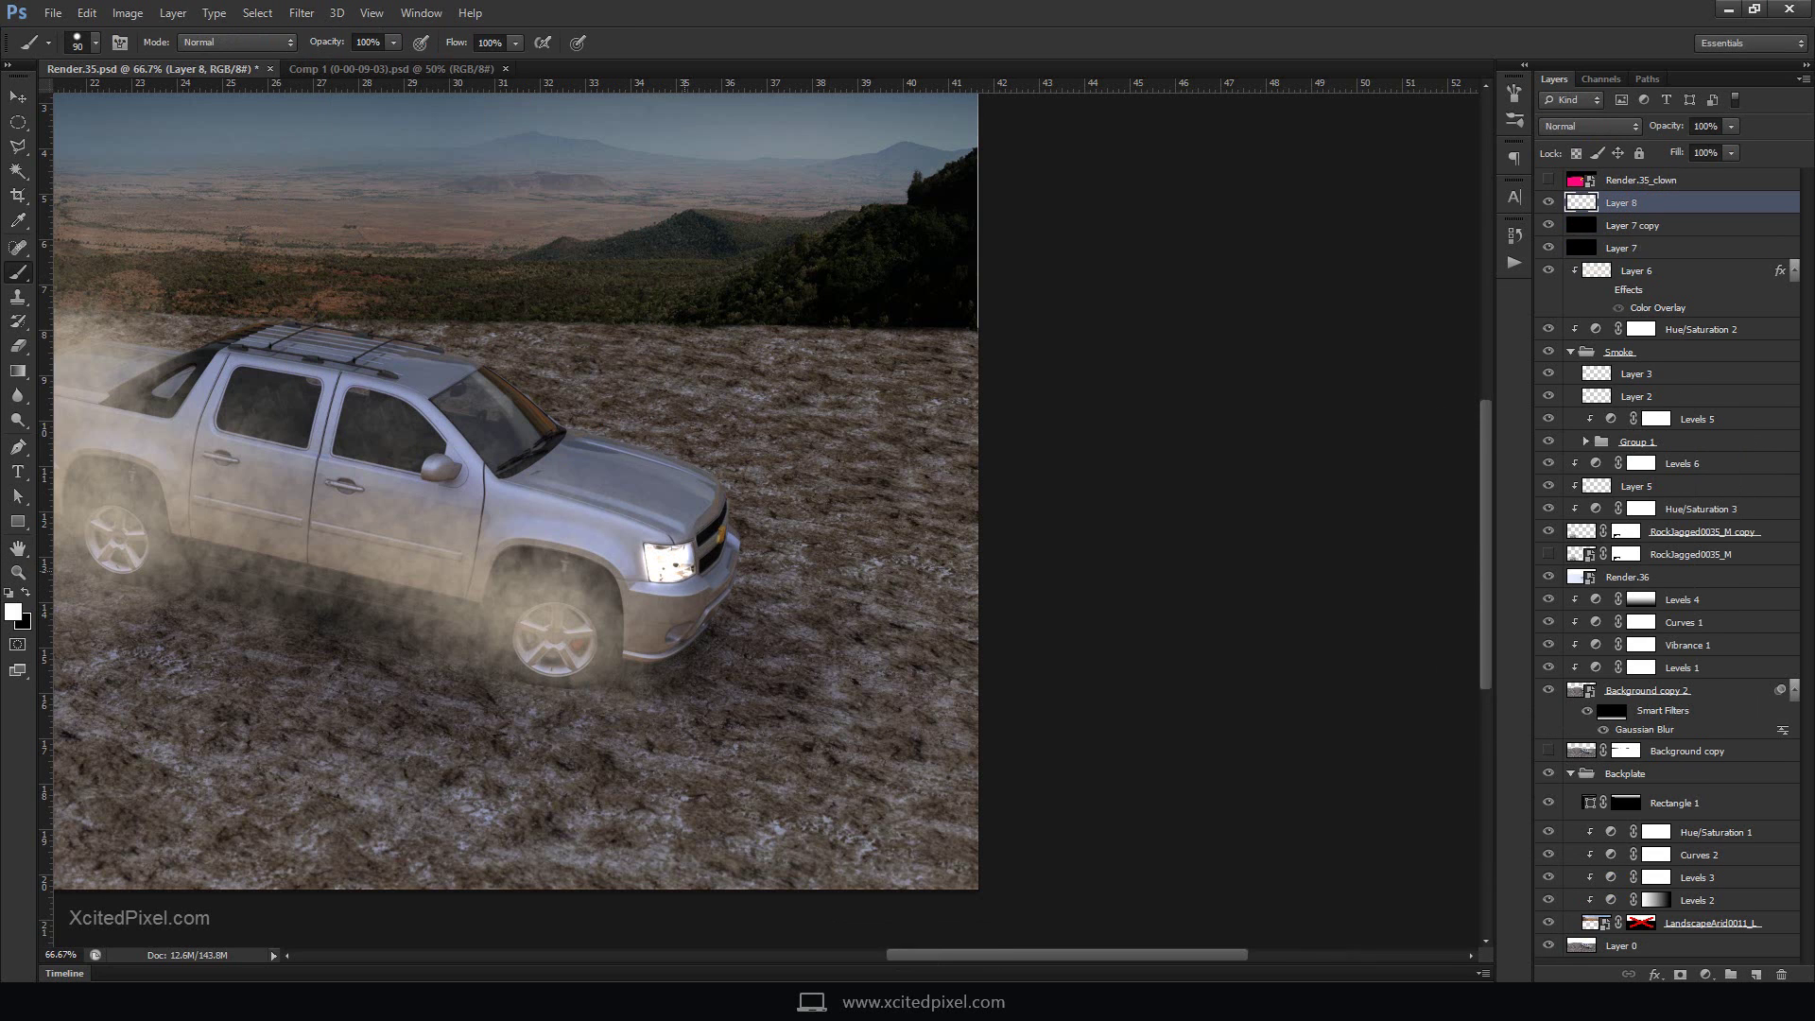
key(ctrl+f)
Lower the fill of the Color Dodge layers Layer 7 and Layer 7 copy together
click(1633, 225)
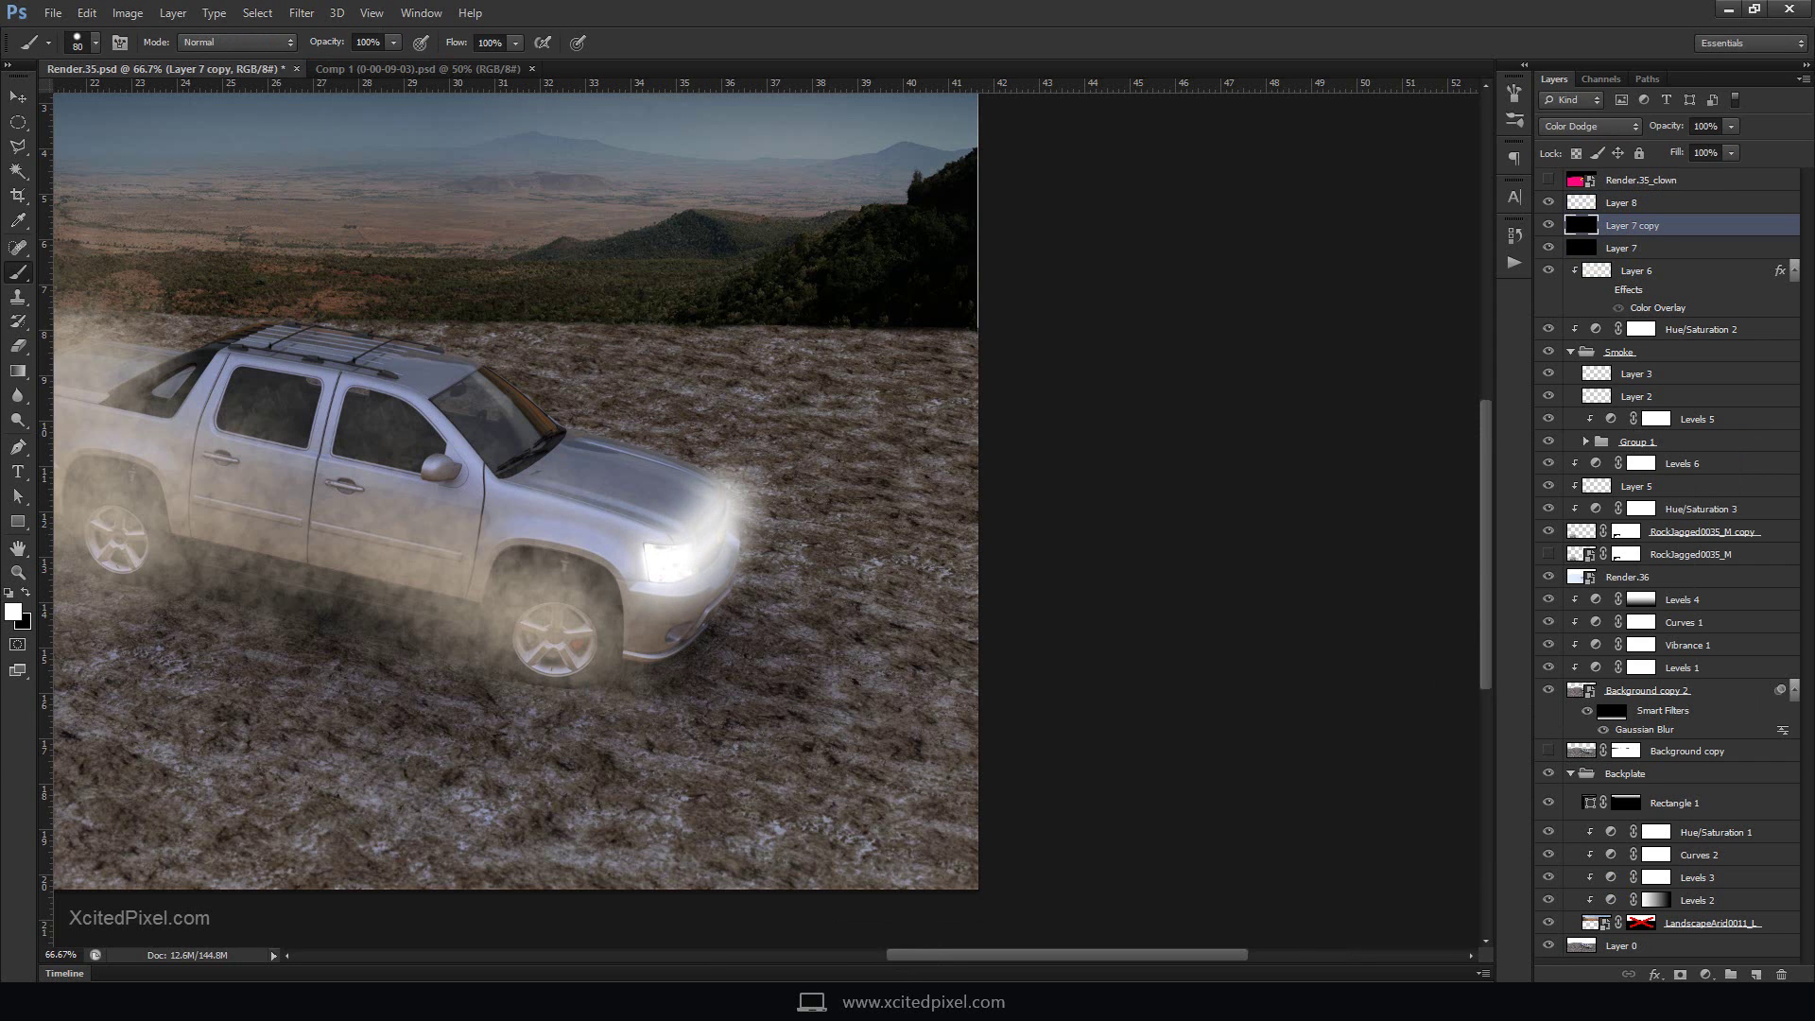
shift+click(1622, 248)
click(1731, 153)
drag(1733, 174, 1707, 174)
On a new layer, paint a large white patch over the truck's front and diffuse it with a strong Gaussian Blur
key(ctrl+shift+alt+n)
key(ctrl+minus)
mouse_move(1229, 653)
mouse_down()
mouse_move(1267, 605)
mouse_move(1375, 586)
mouse_up()
key(ctrl+alt+f)
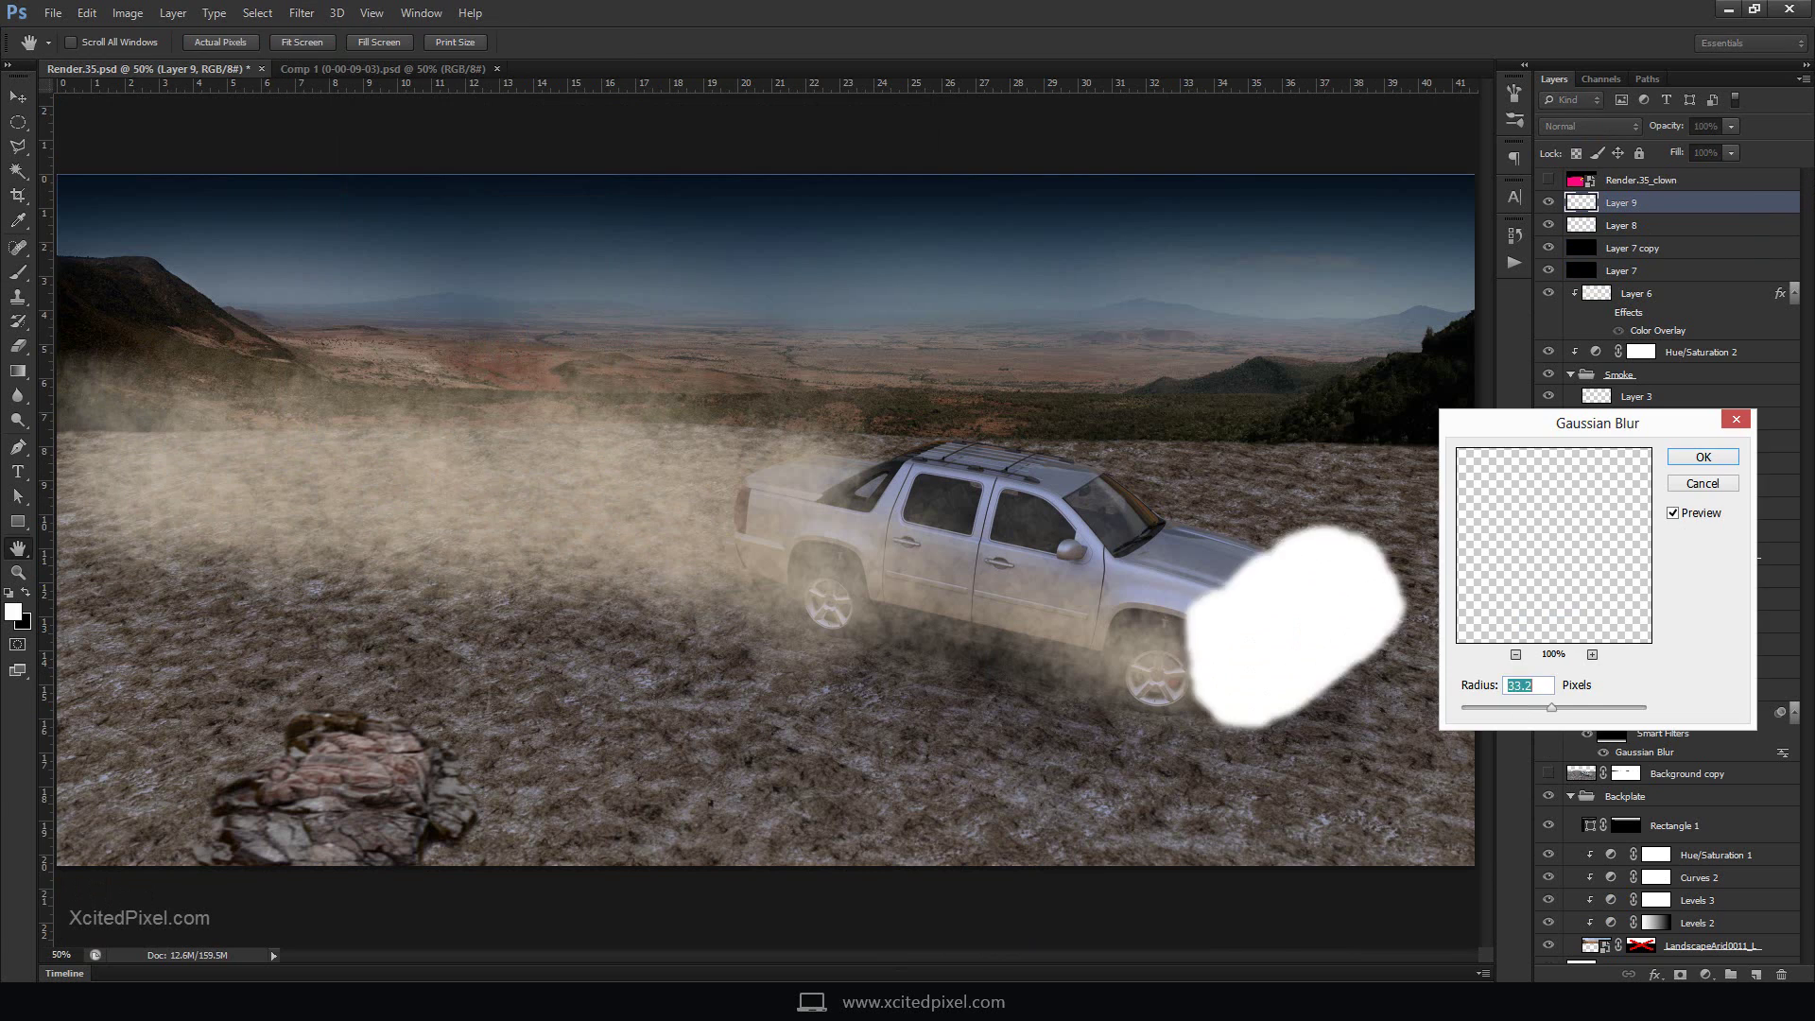
key(Return)
Group the headlight glow layers from Layer 7 through Layer 9
key(v)
key(alt+bracketleft)
click(1640, 180)
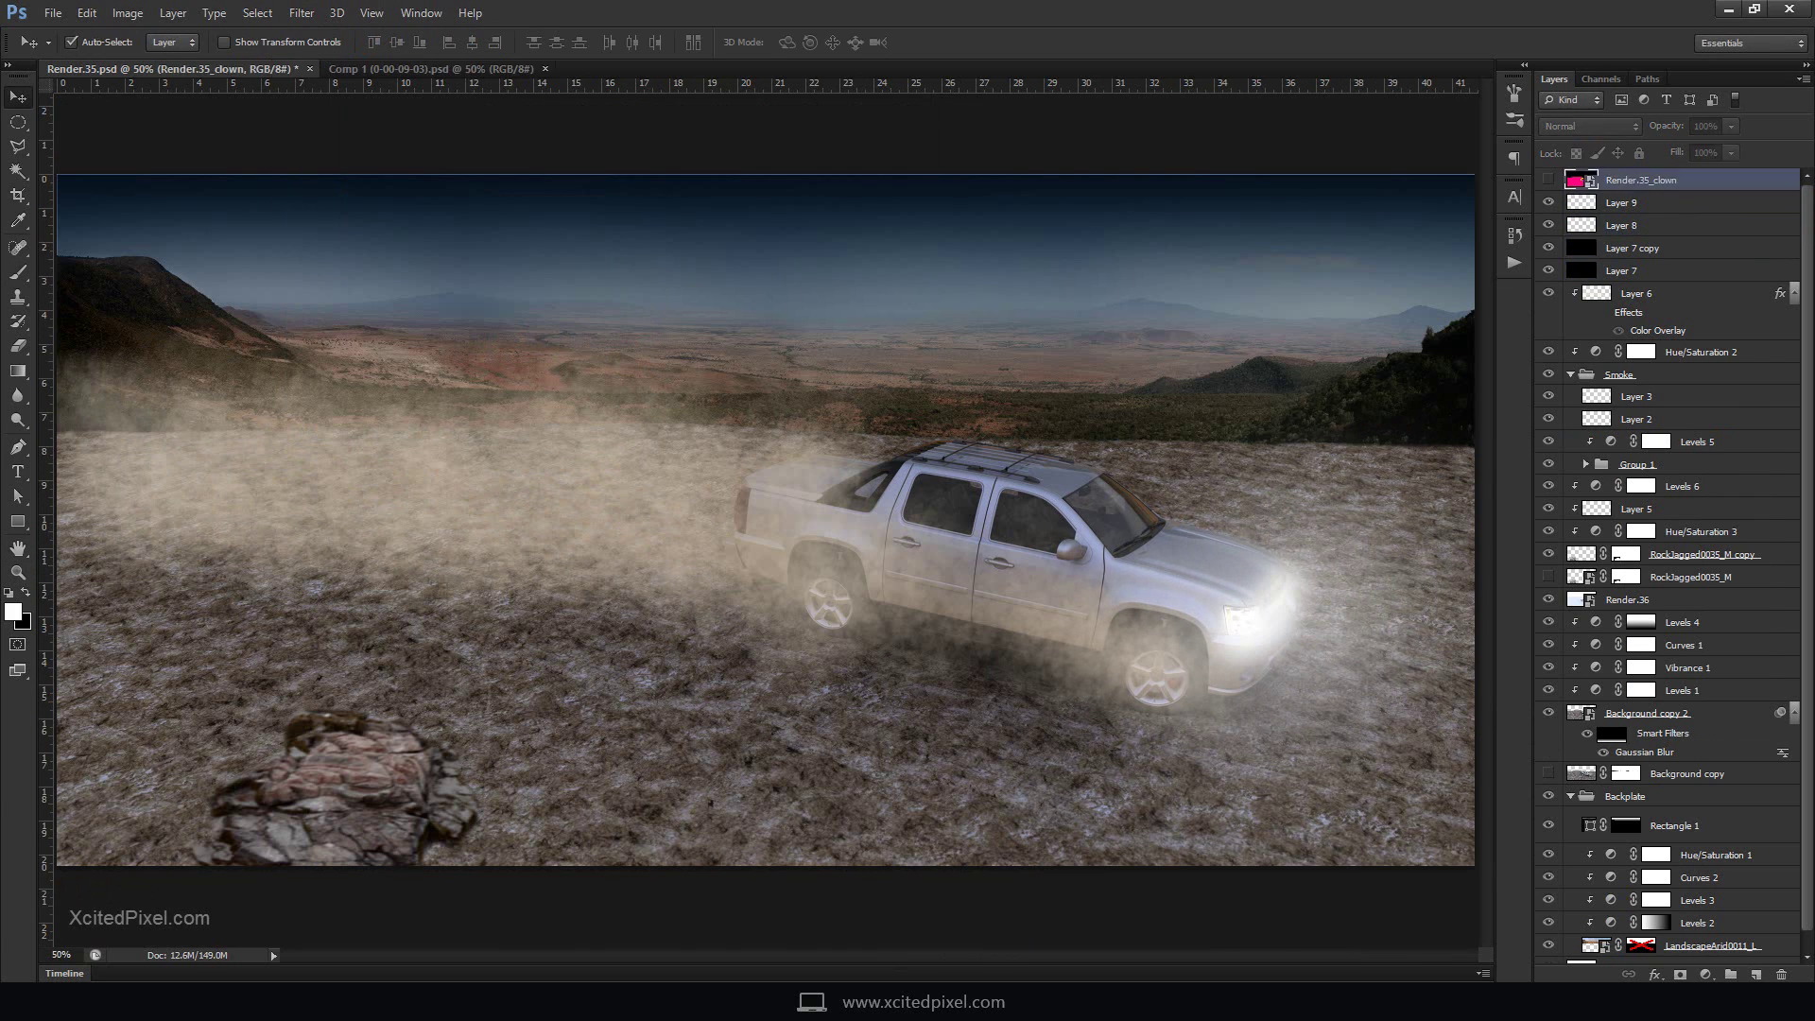
click(1621, 270)
shift+click(1632, 248)
shift+click(1620, 203)
key(ctrl+g)
Duplicate the headlight glow group and reduce the copy's fill to 10%
key(ctrl+j)
click(1731, 153)
drag(1728, 175, 1679, 175)
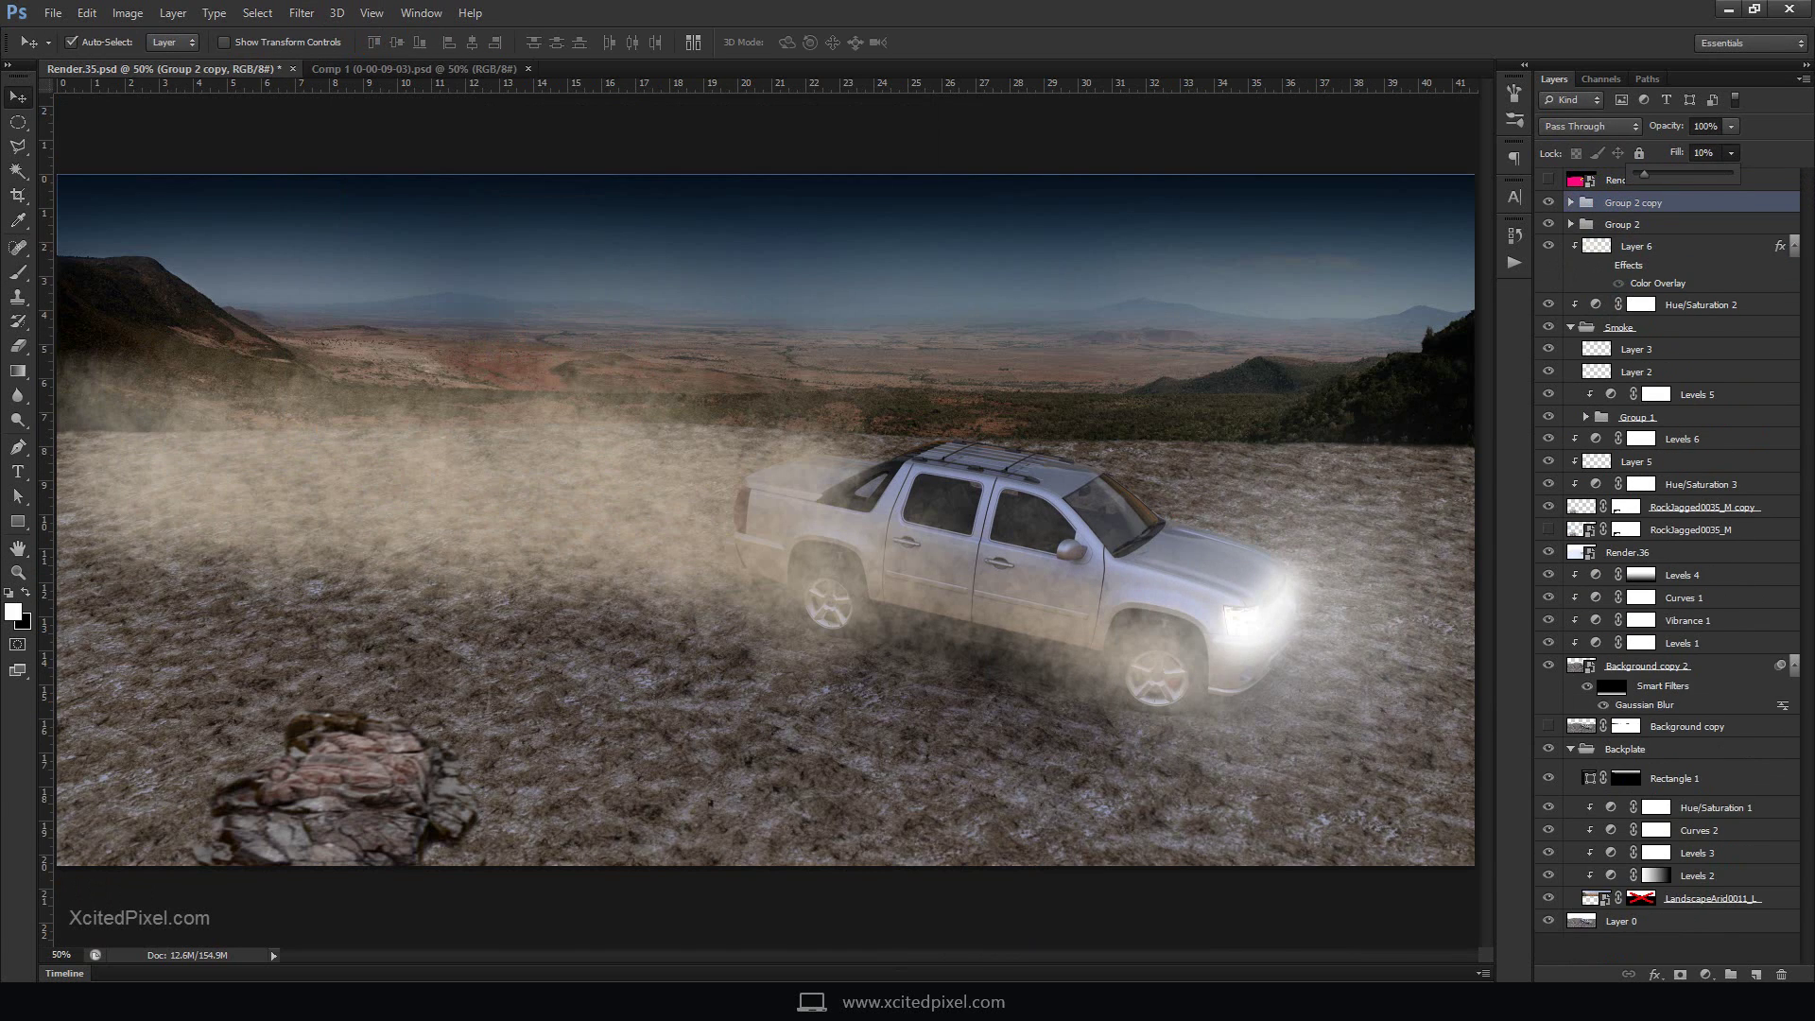
Add a black-filled layer above the glow groups and set its blend mode to Color Dodge
key(ctrl+shift+alt+n)
key(ctrl+BackSpace)
click(1590, 125)
click(1574, 295)
Fill a polygonal selection of the ground ahead of the truck with white and soften it with Gaussian Blur
key(l)
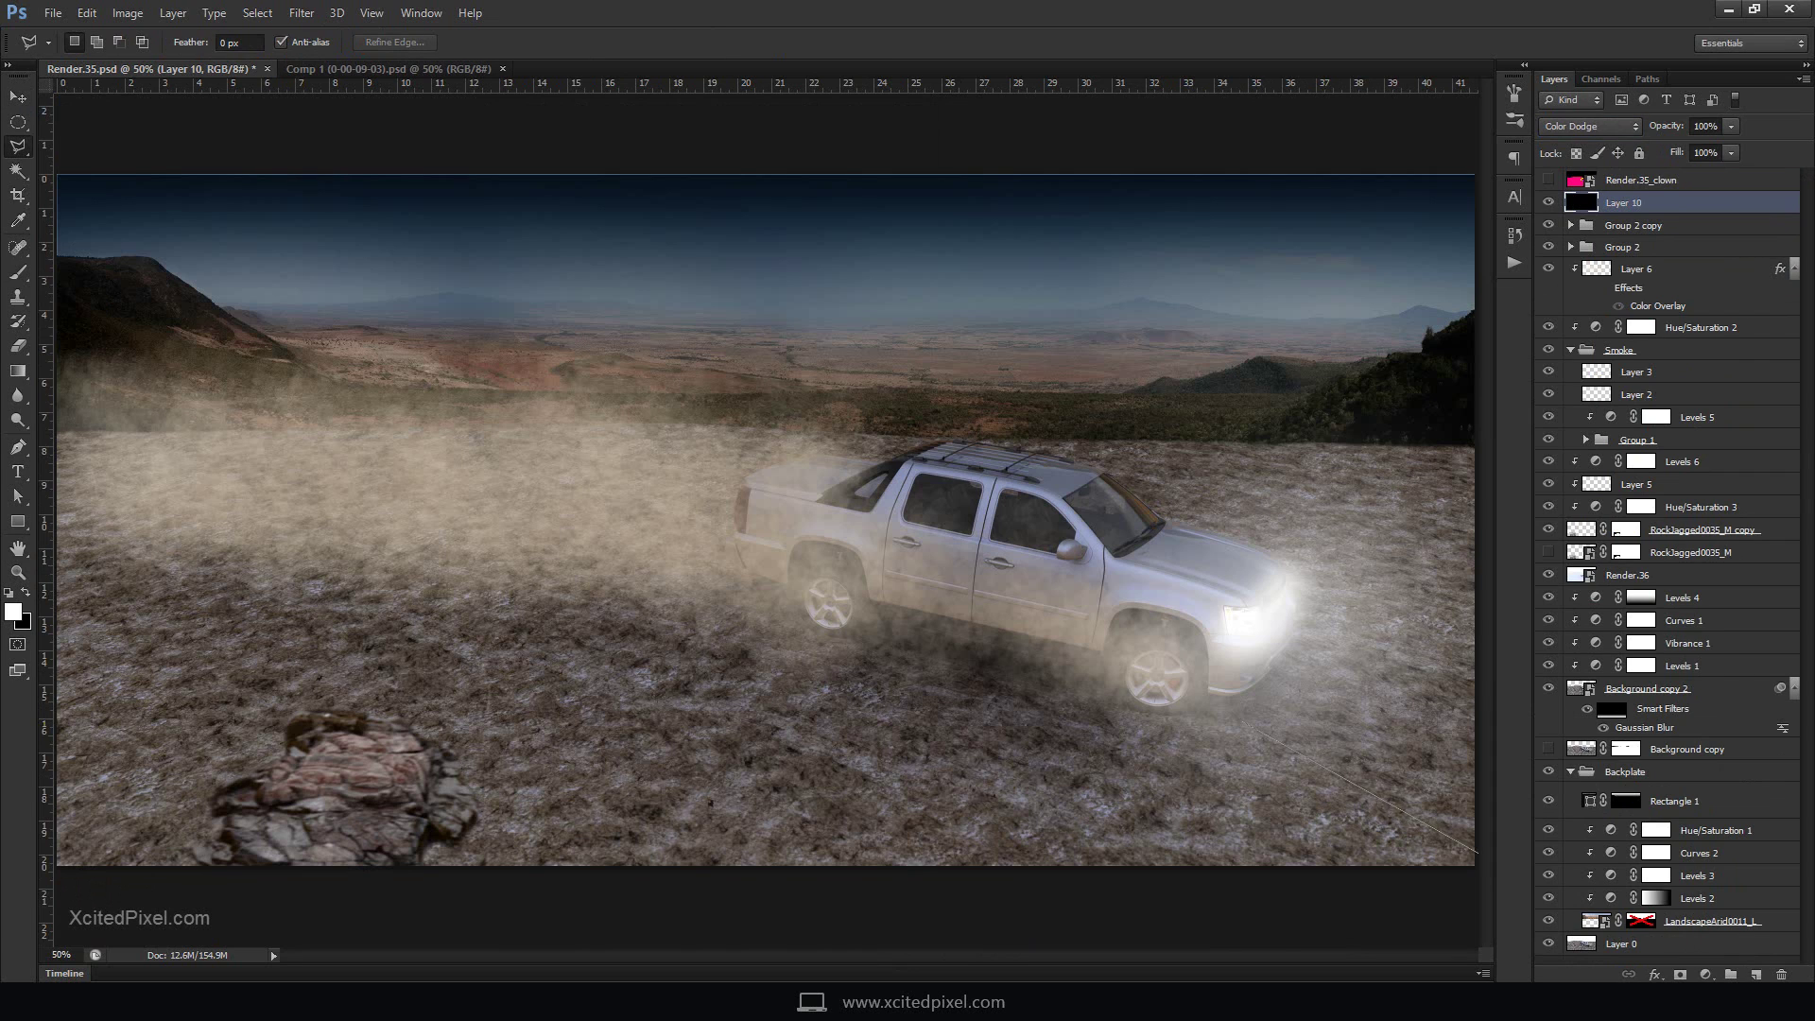
key(alt+BackSpace)
key(ctrl+d)
key(ctrl+alt+f)
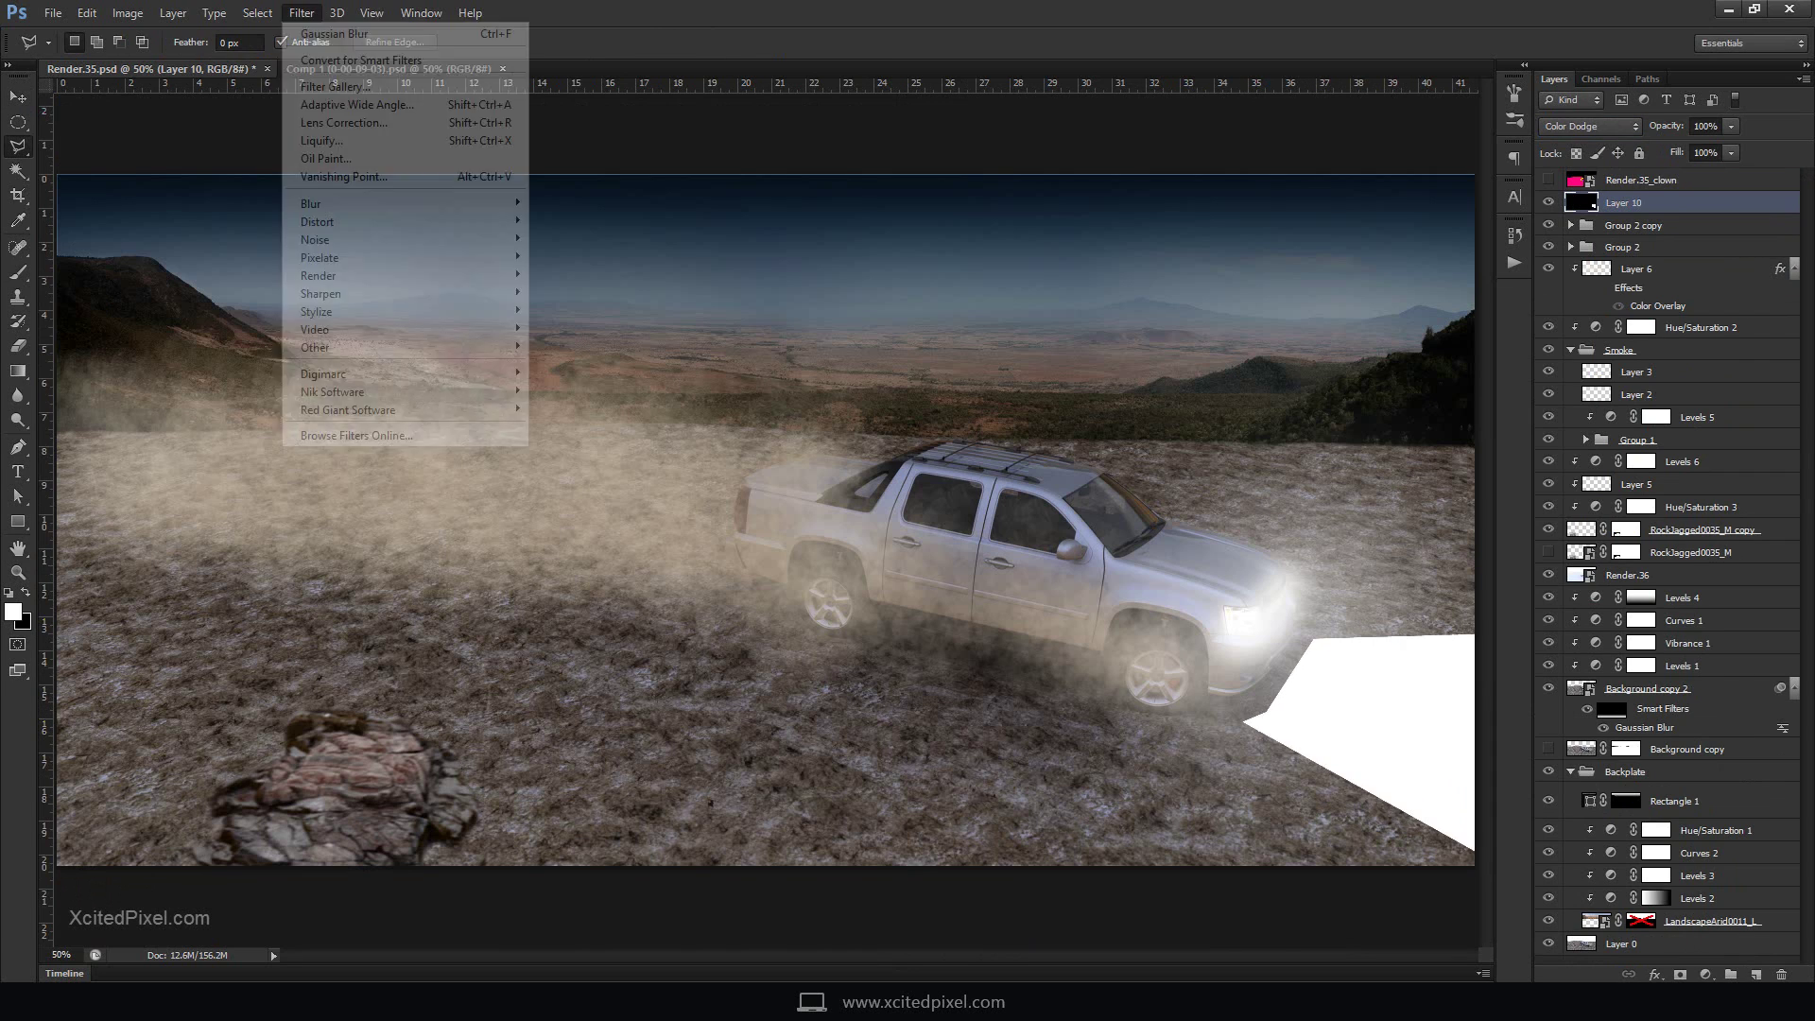
key(Return)
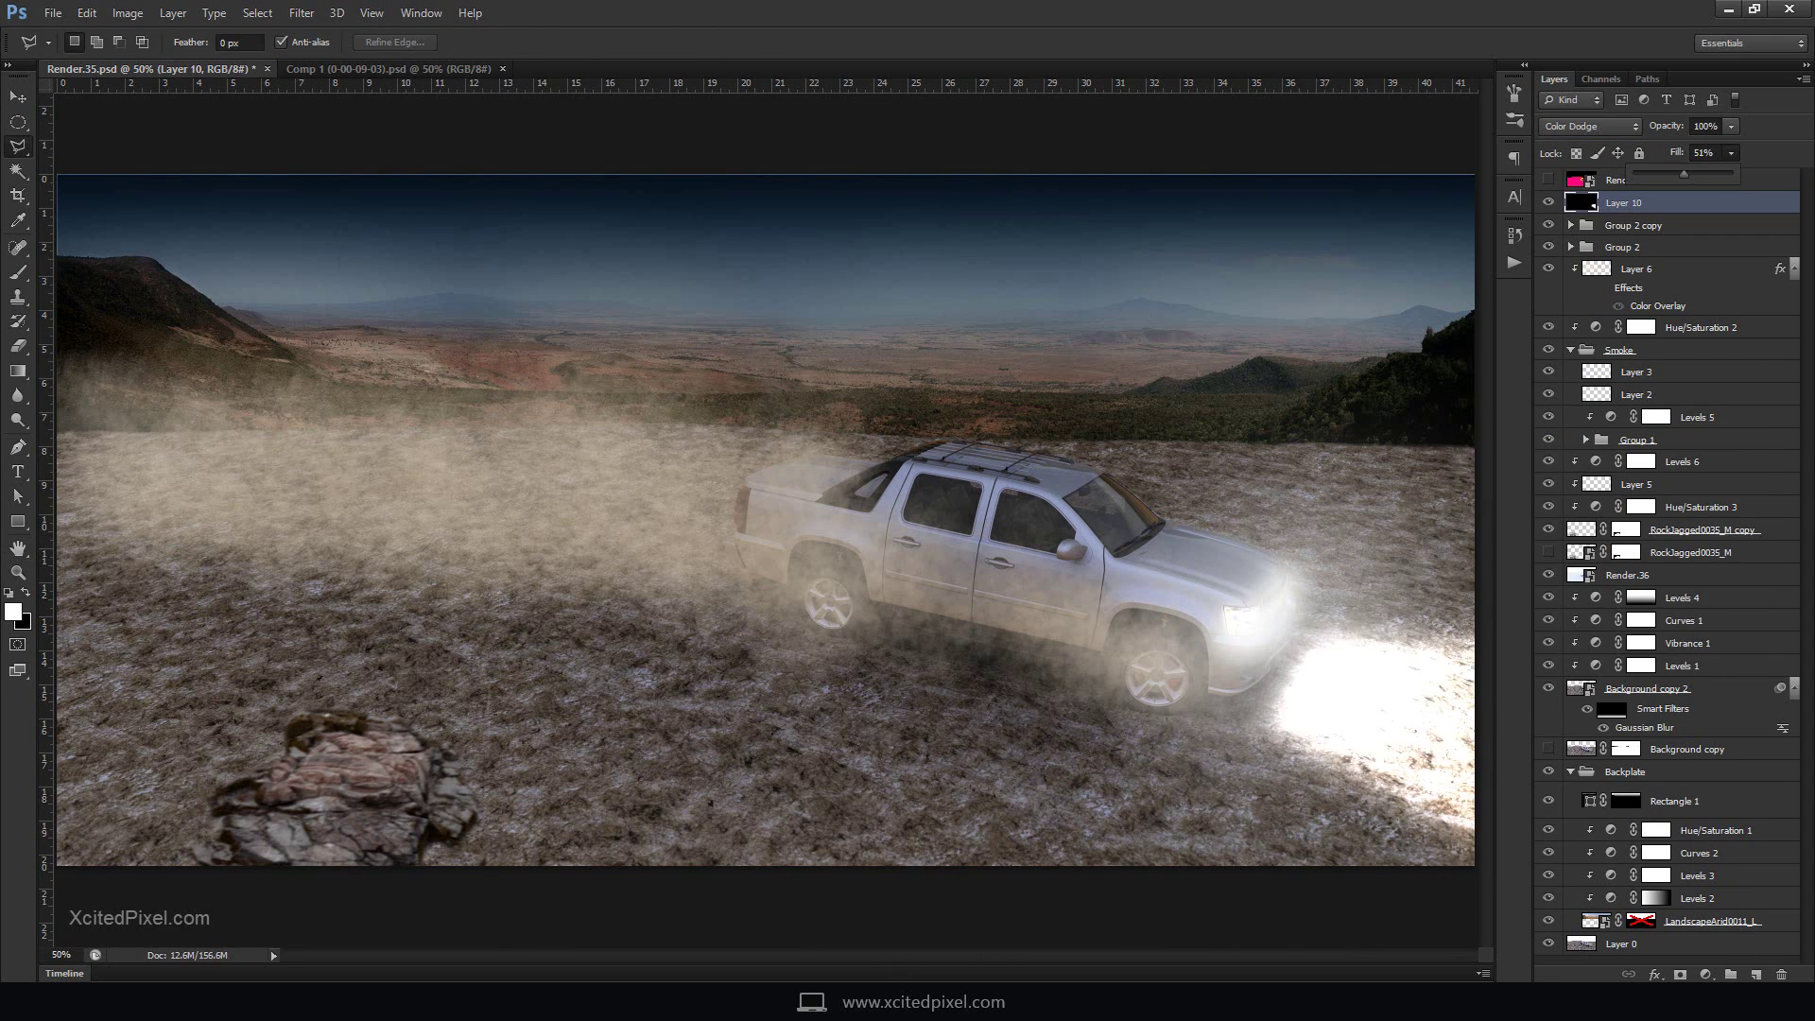
On a new layer, fill a polygonal beam selection ahead of the headlight with white, deselect, and duplicate the layer
key(ctrl+shift+alt+n)
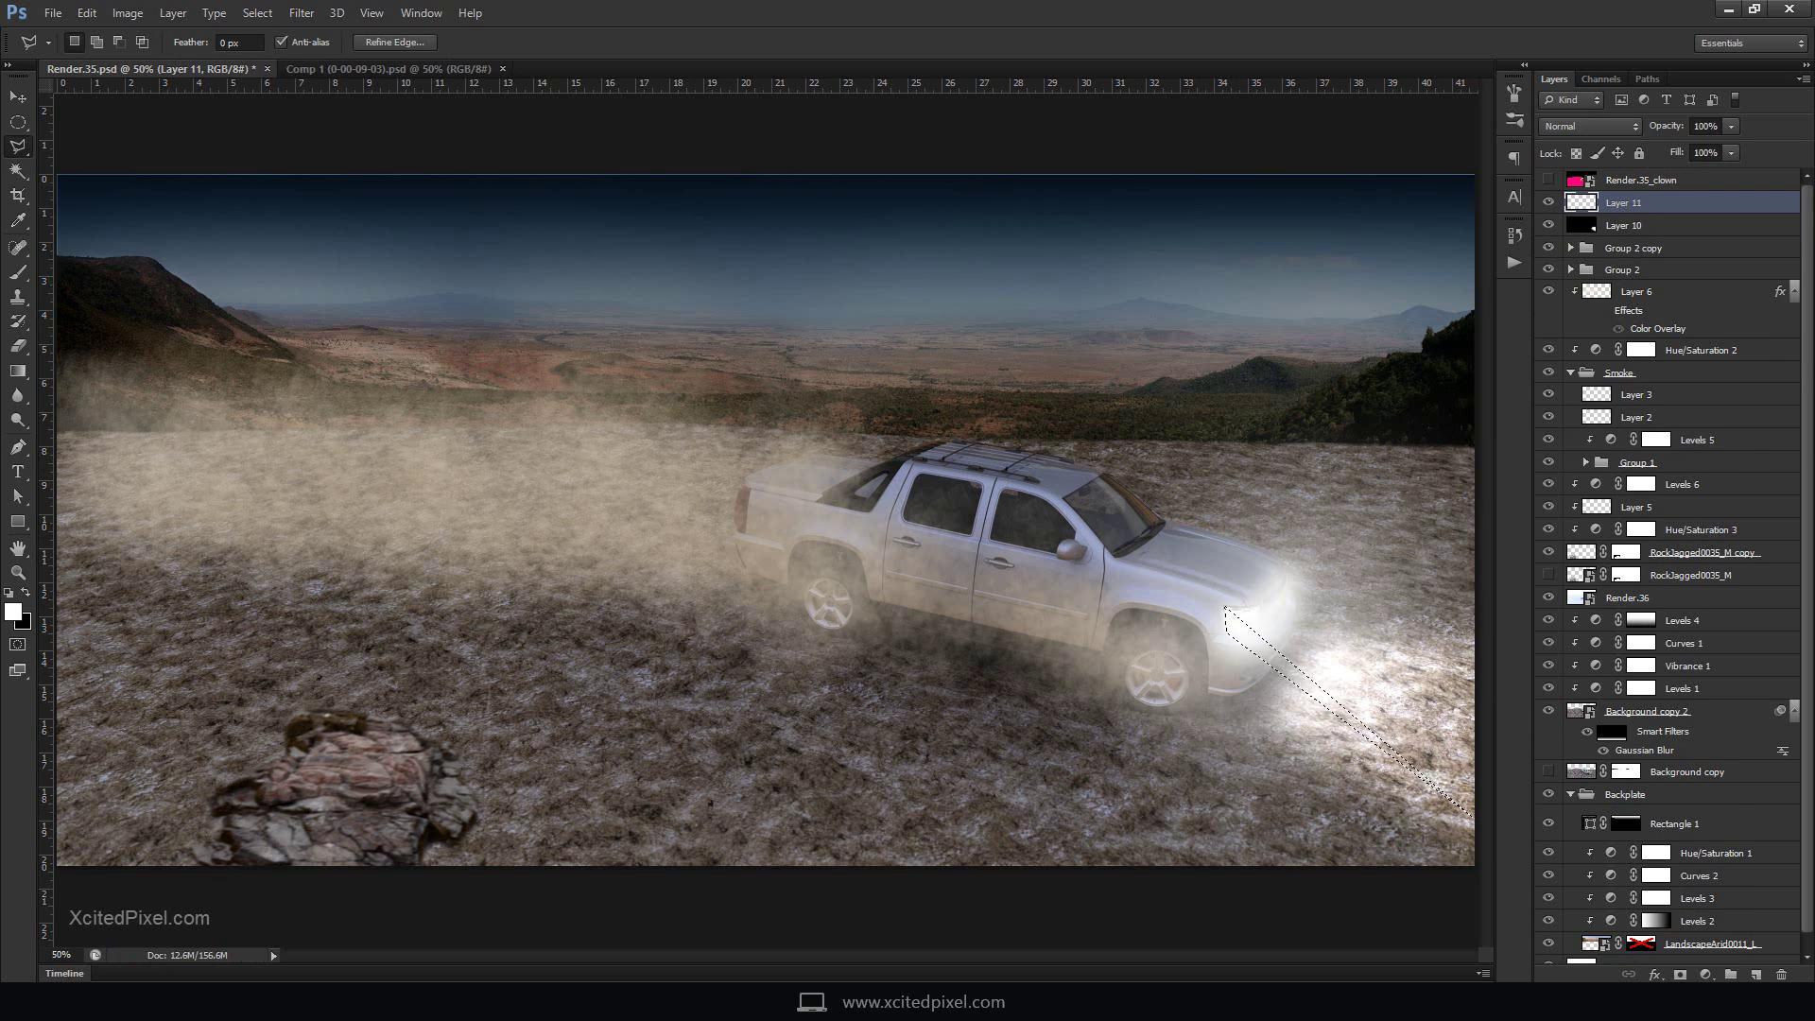
key(ctrl+minus)
key(Return)
key(alt+BackSpace)
key(ctrl+d)
key(v)
key(ctrl+j)
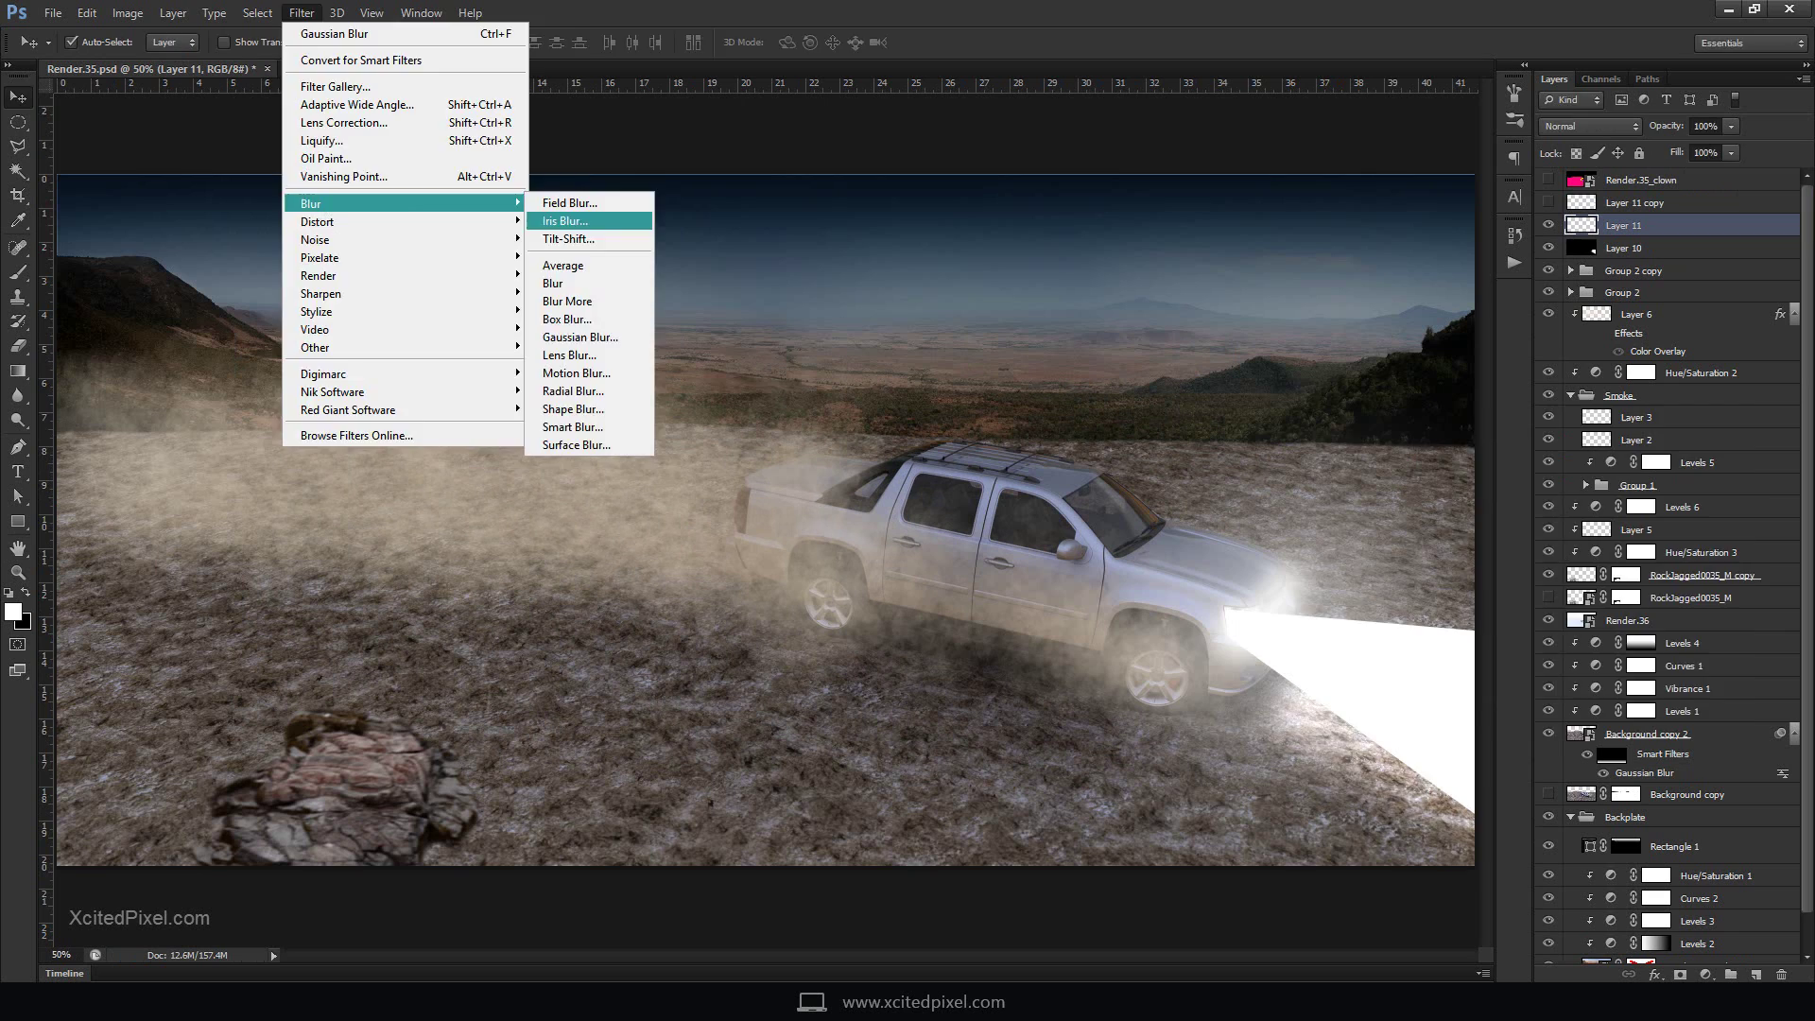
Soften Layer 11 with Gaussian Blur, then show Layer 11 copy and apply the same blur to it
click(567, 223)
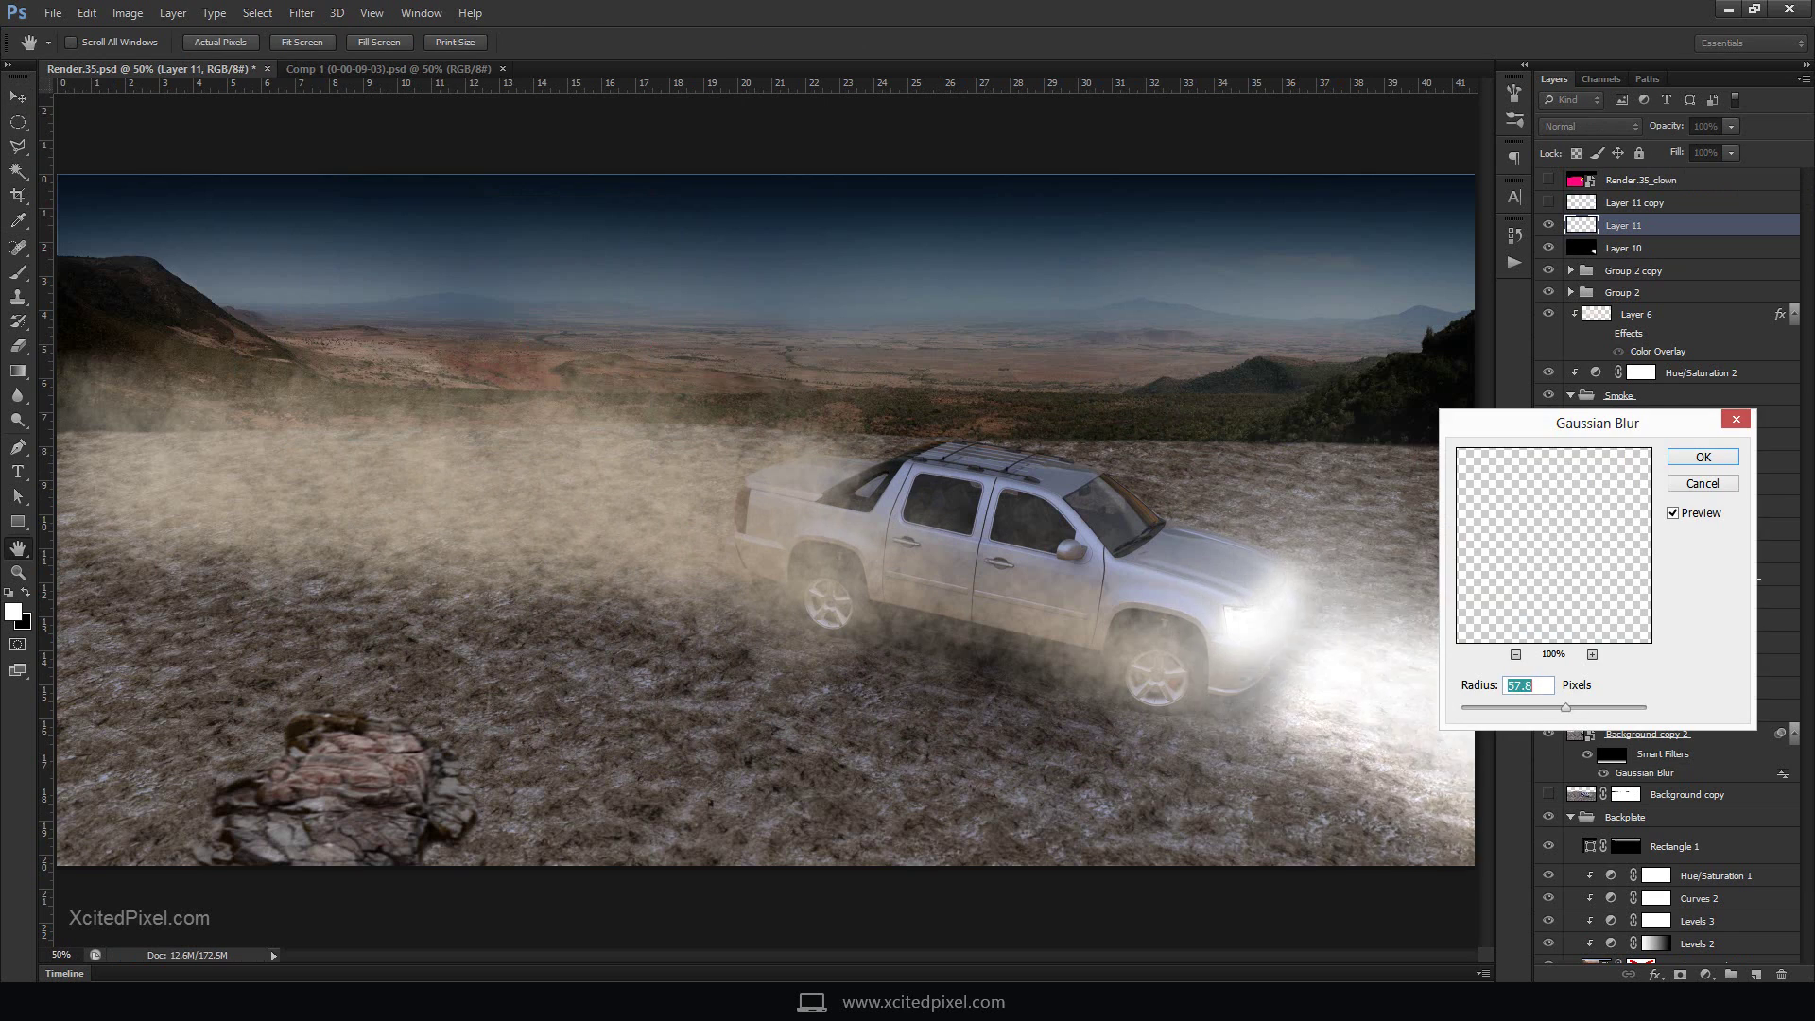
click(1703, 457)
click(1549, 203)
click(1634, 202)
key(ctrl+f)
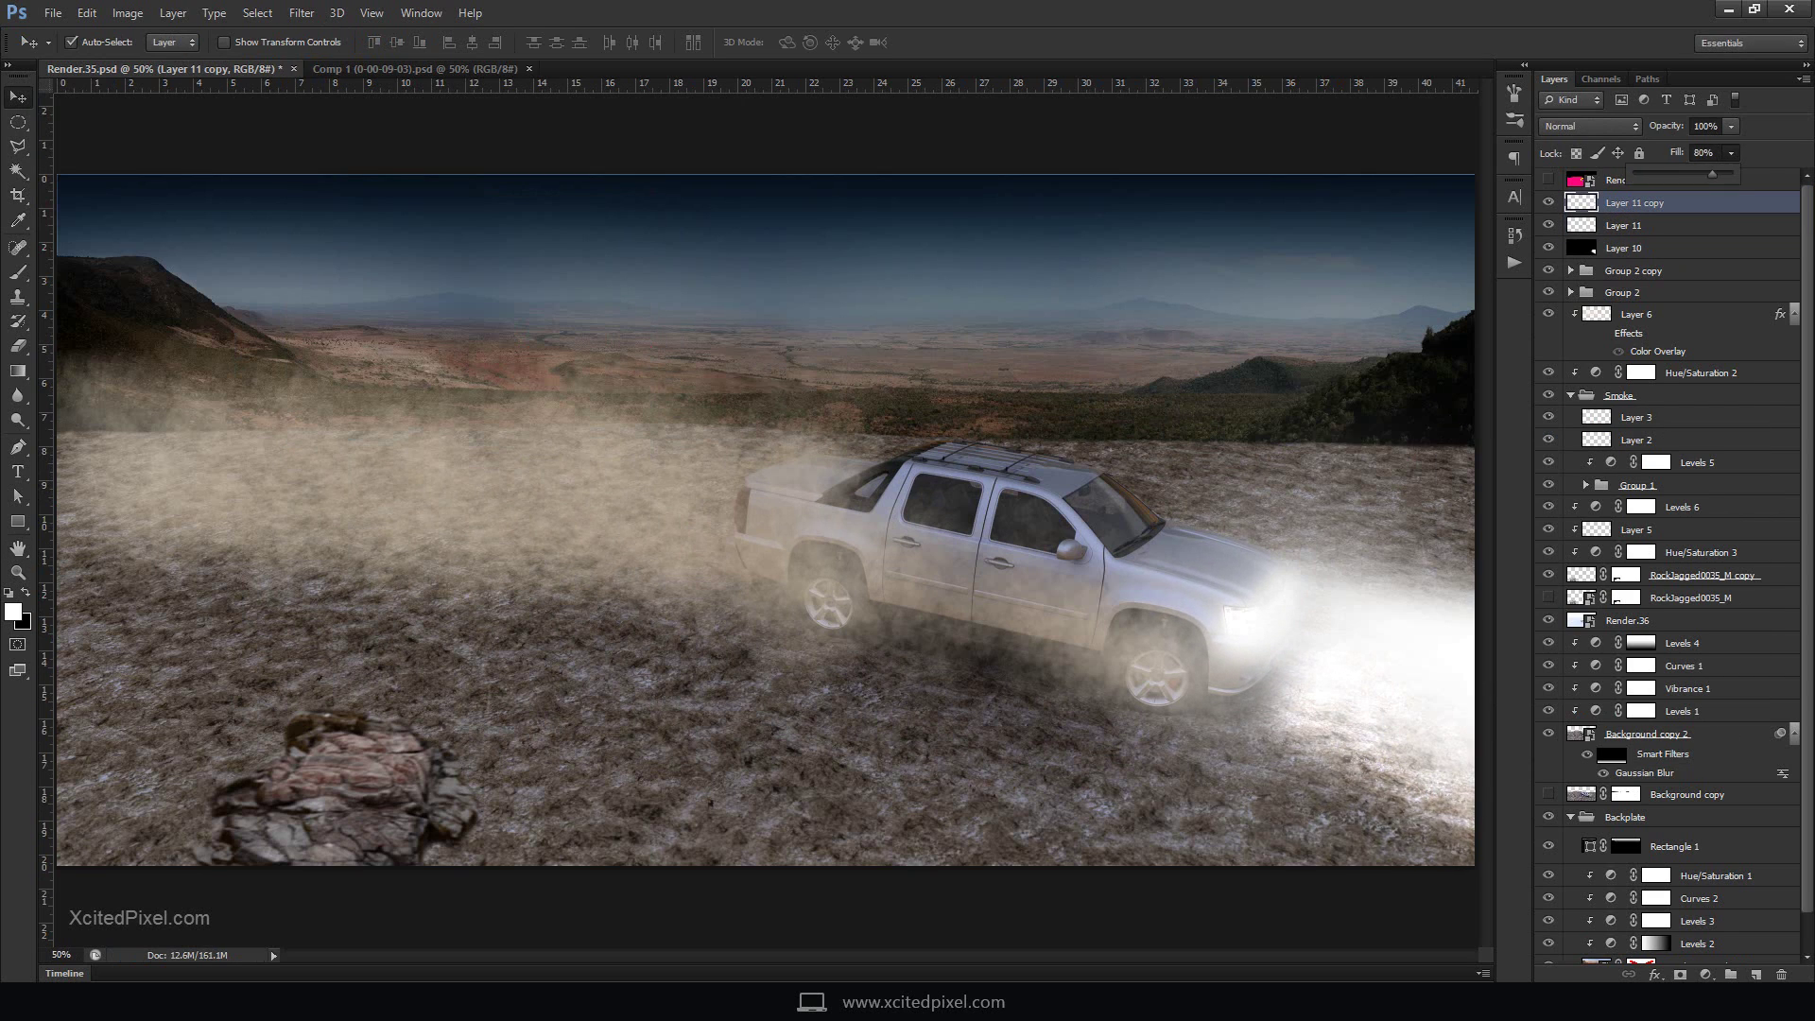
Reduce the fill of the blurred headlight beam layers and lower Layer 10's fill to 39%
shift+click(1623, 225)
click(1731, 153)
drag(1731, 171, 1685, 172)
Add a new black-filled layer at the top of the glow layers and render a lens flare on it
key(ctrl+shift+alt+n)
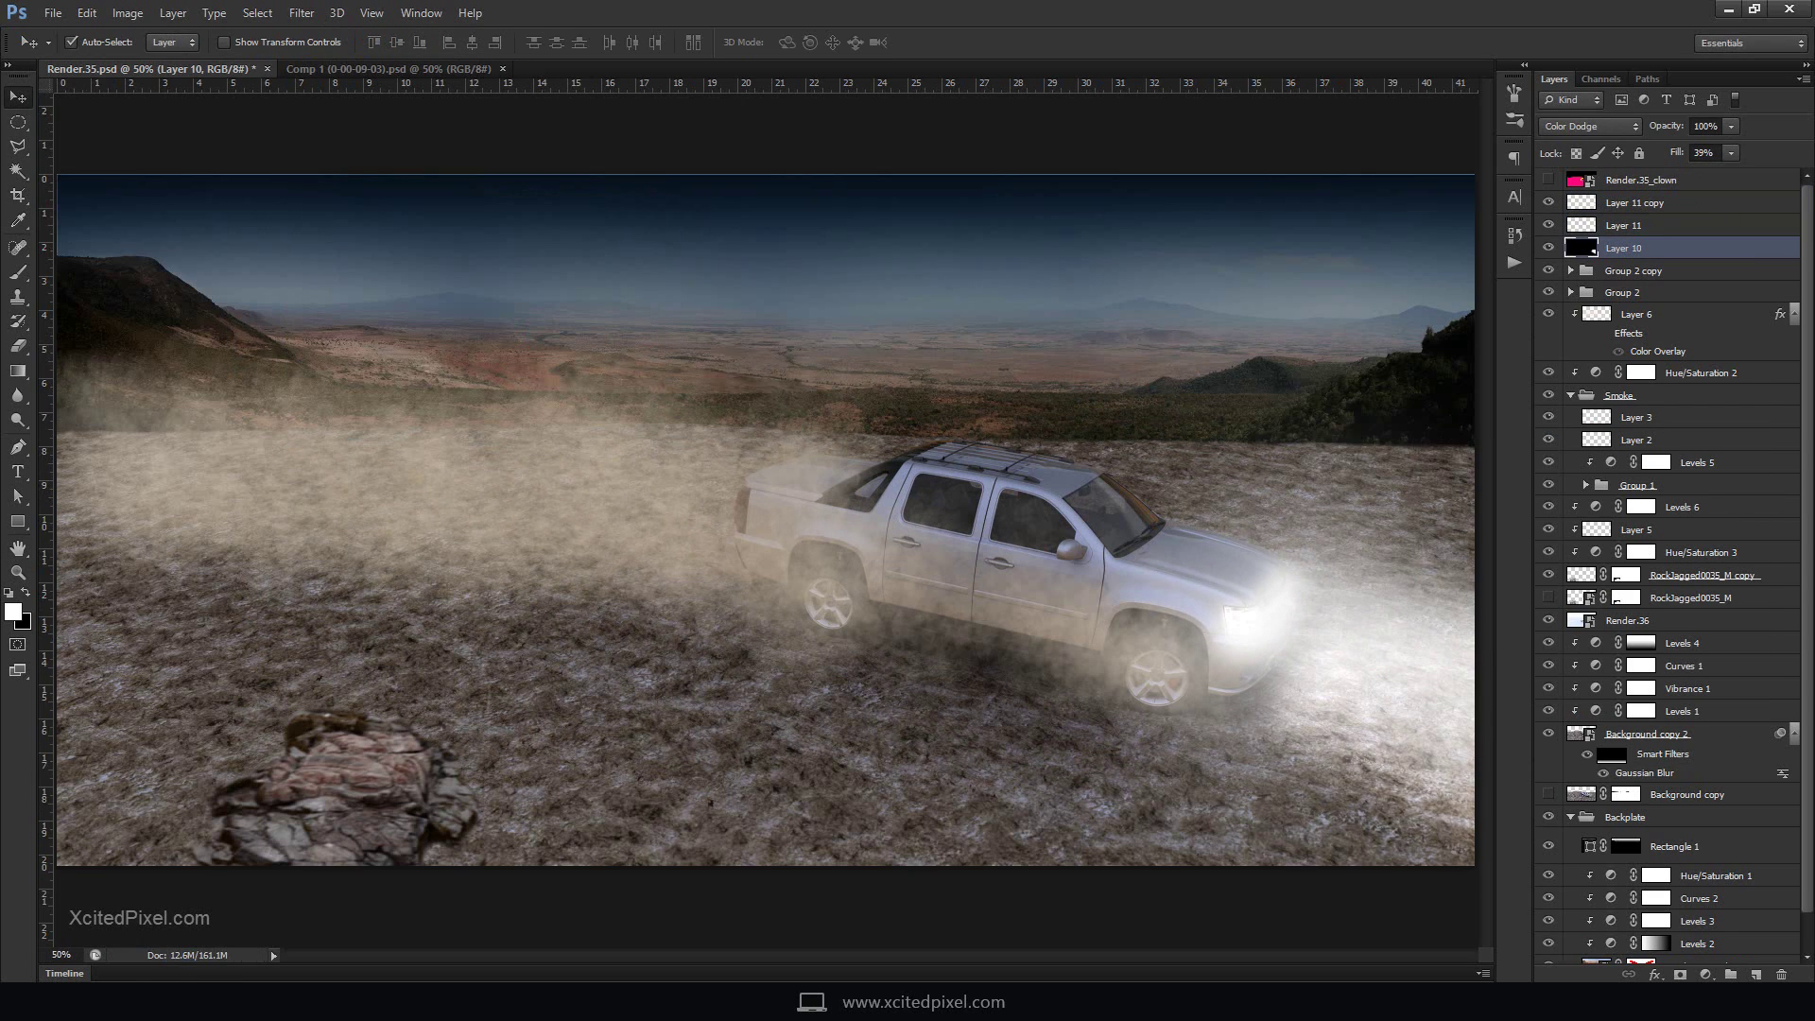
key(ctrl+BackSpace)
click(301, 12)
mouse_move(406, 410)
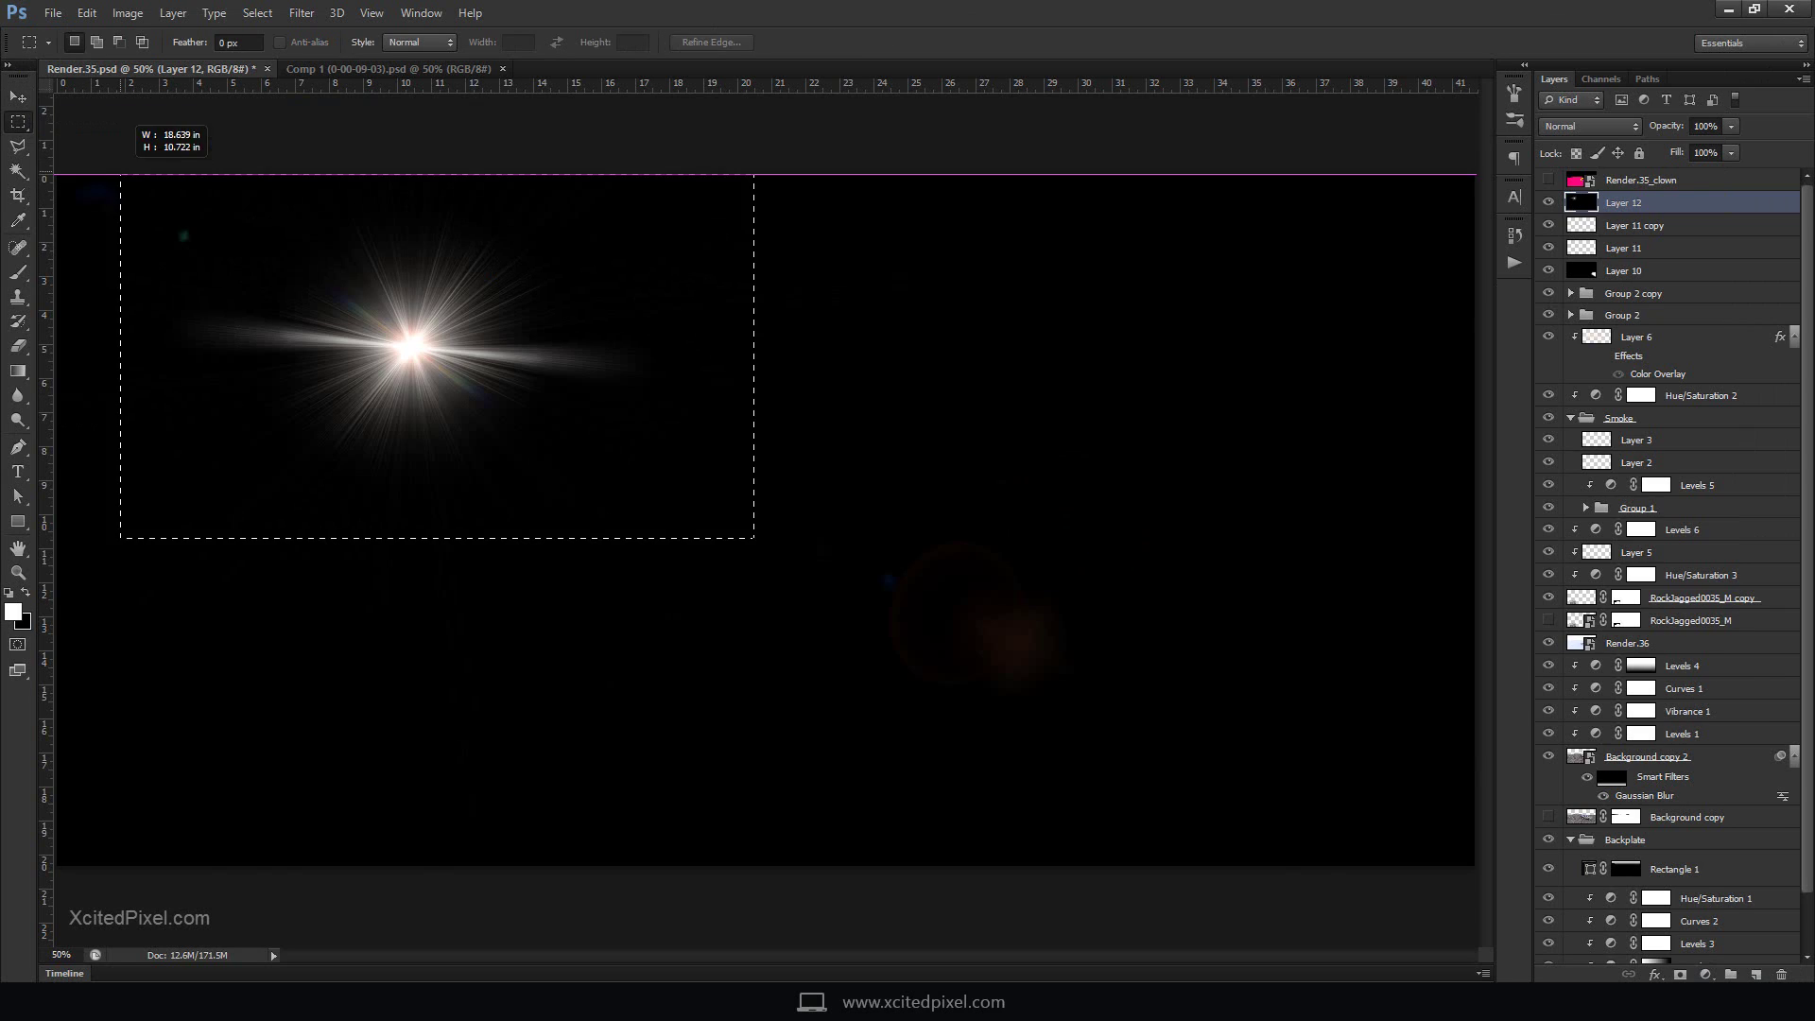
Blend the extracted lens flare in Screen mode, then rotate it and scale it down over the truck's headlight
click(1591, 126)
click(1588, 283)
key(ctrl+minus)
key(ctrl+t)
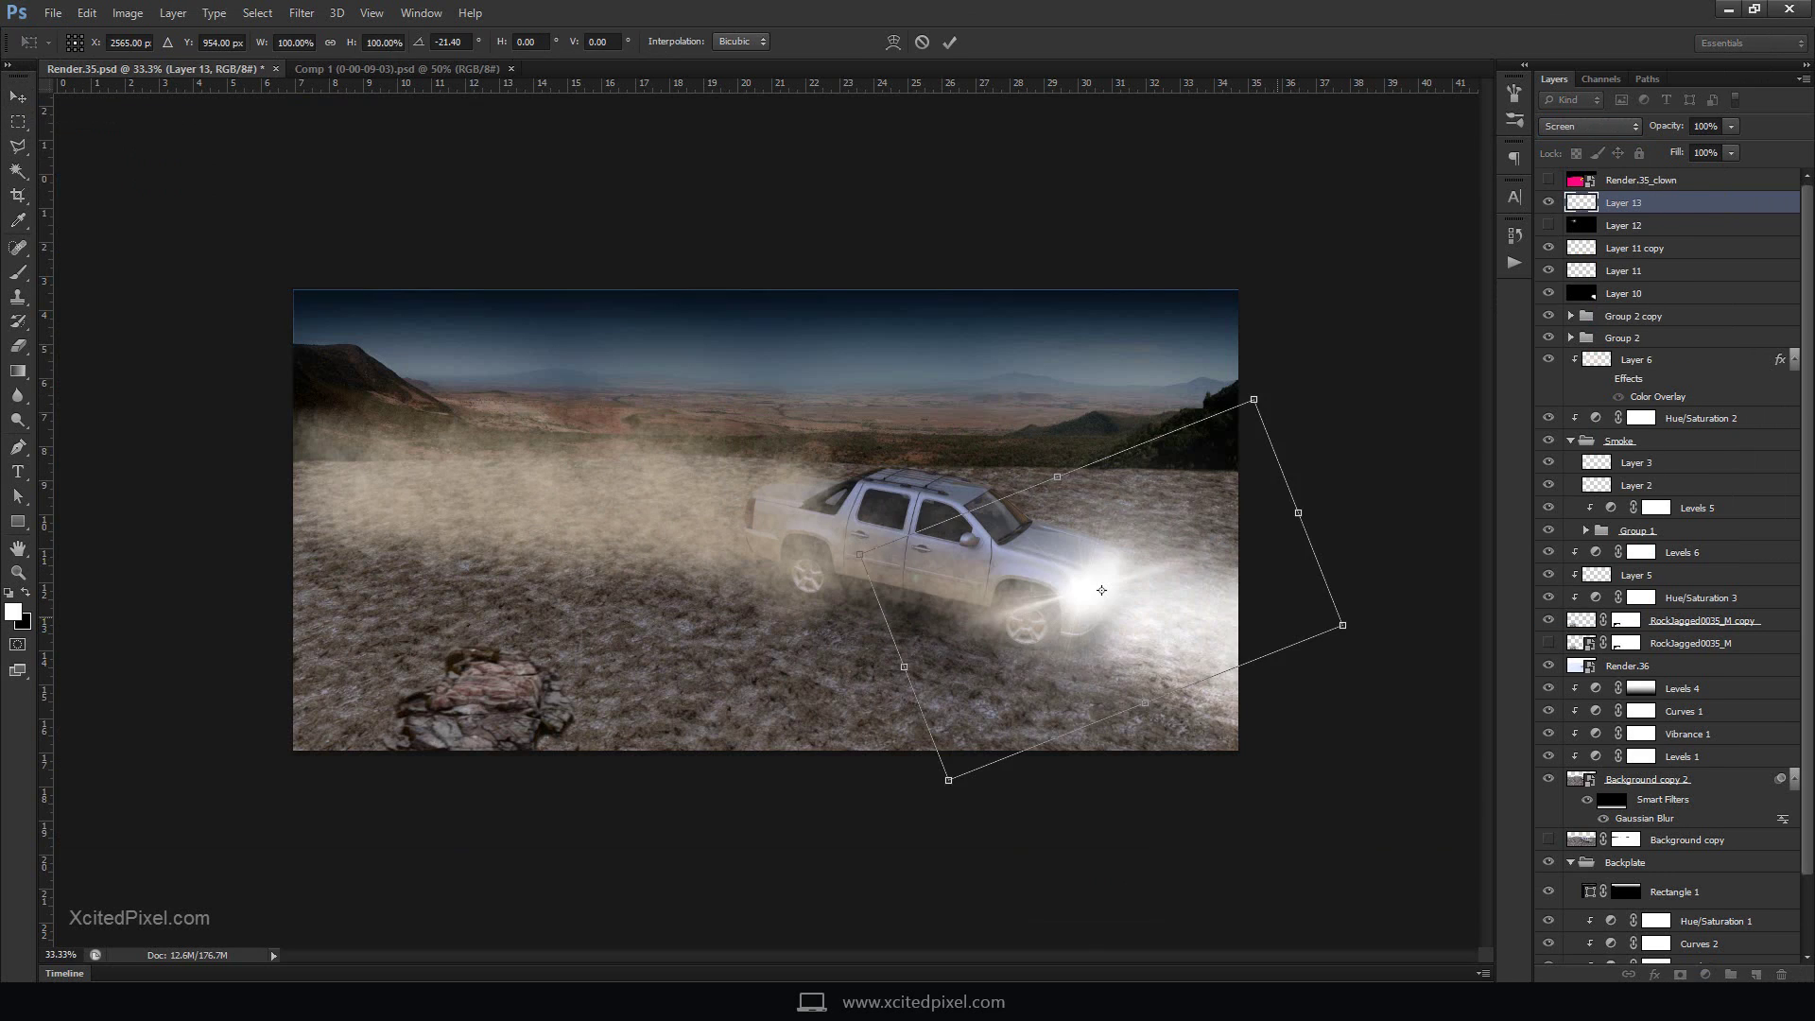
drag(1257, 393, 1181, 602)
key(Return)
key(ctrl+plus)
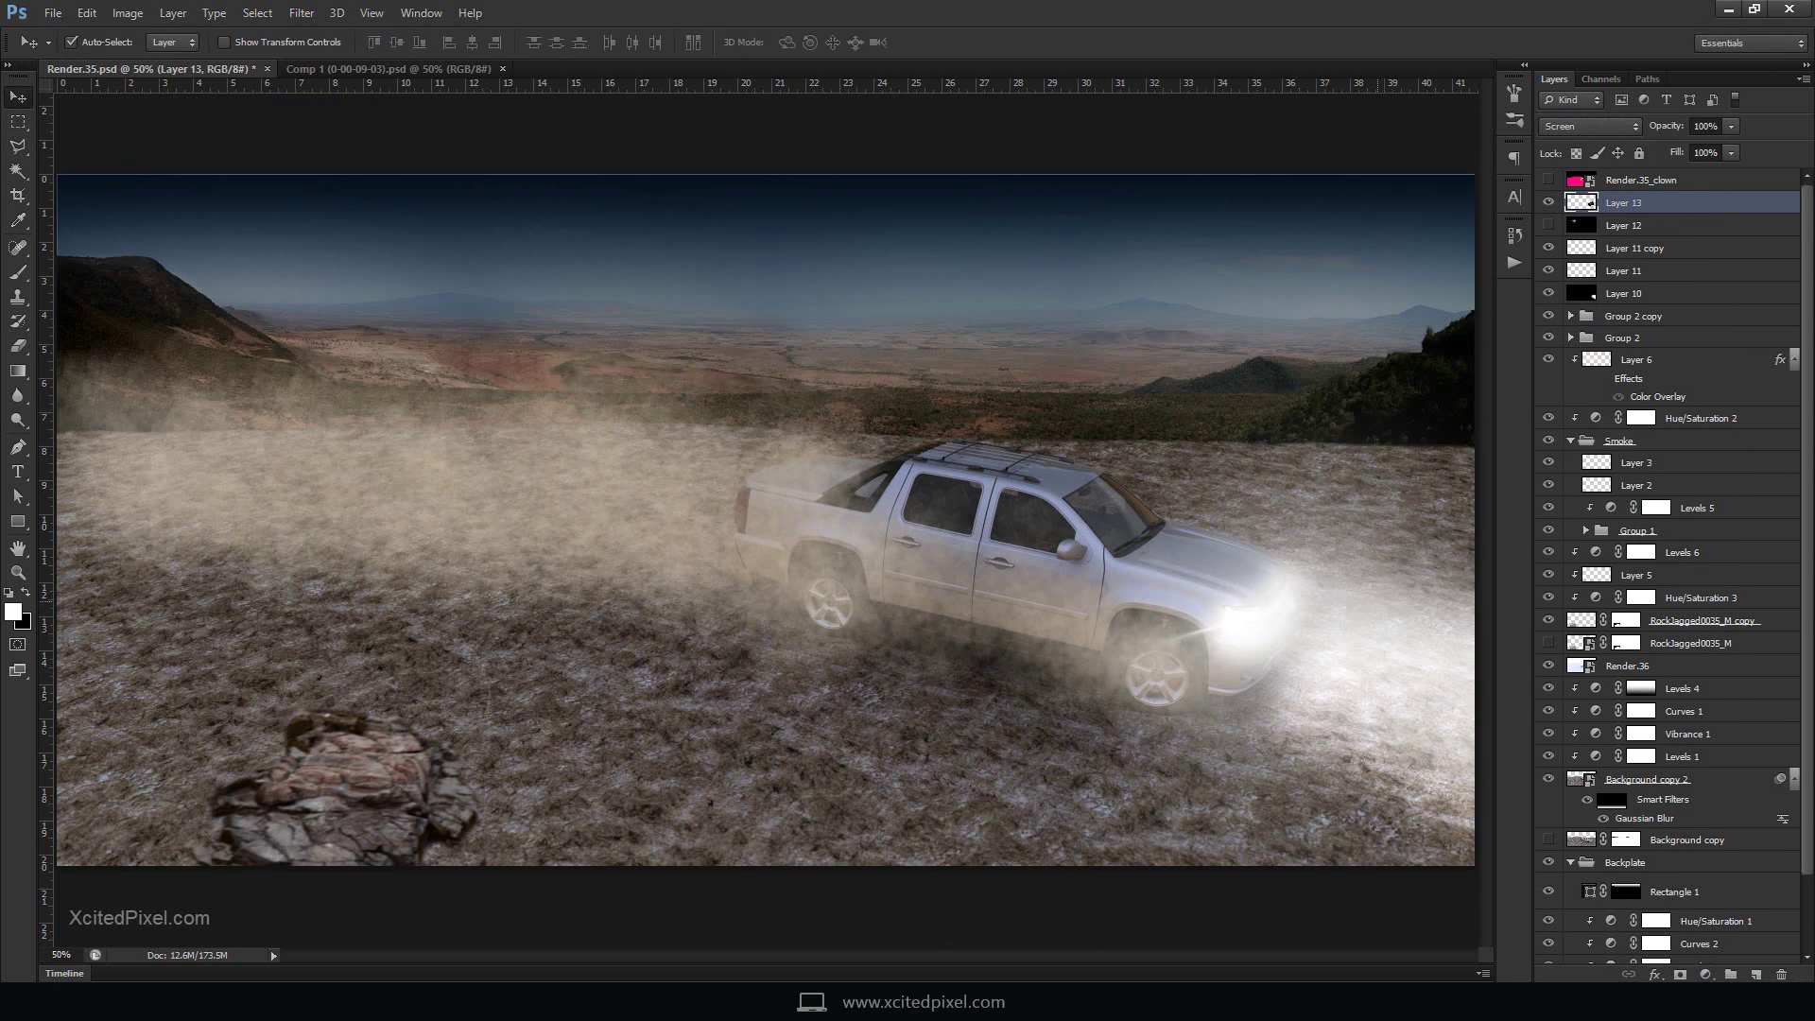
Set the fill of Layer 11 and Layer 11 copy to 48%
click(1547, 315)
click(1633, 315)
click(1624, 271)
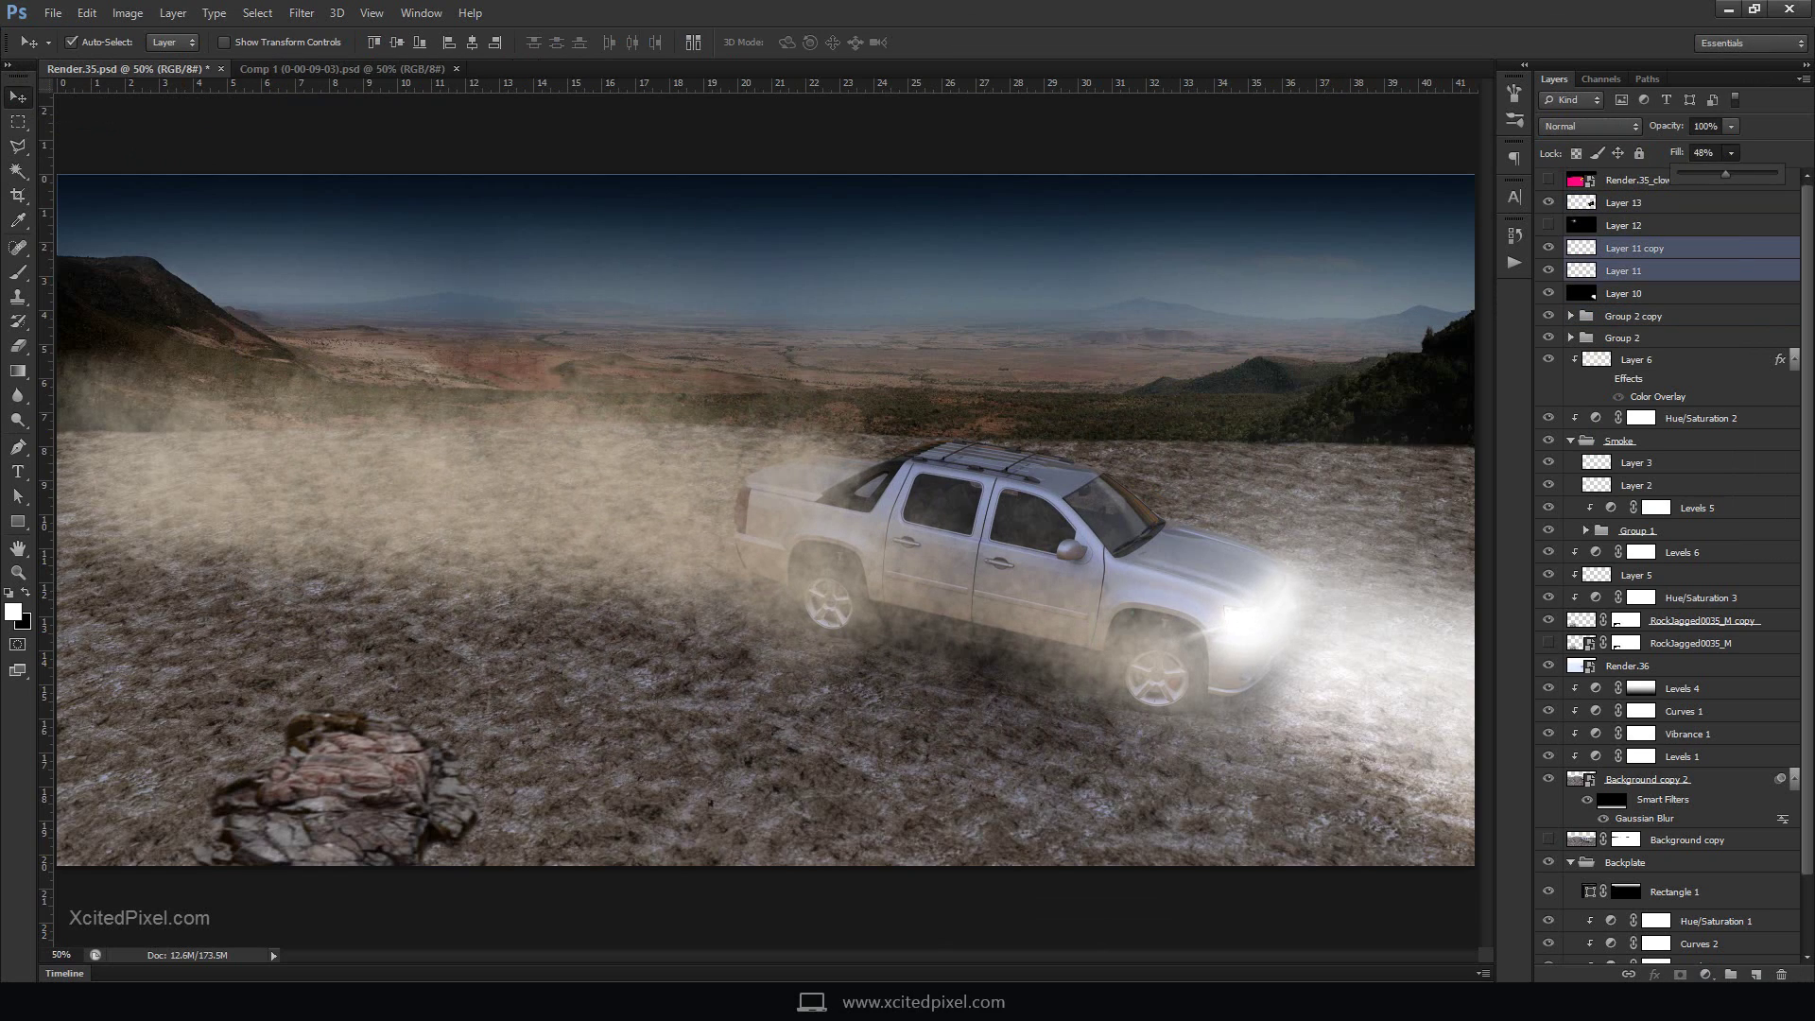
shift+click(1636, 248)
click(1731, 152)
drag(1688, 173, 1709, 173)
Add a black-filled layer above the lens flare layer and set its blend mode to Color Dodge
click(1623, 202)
click(1757, 975)
key(ctrl+BackSpace)
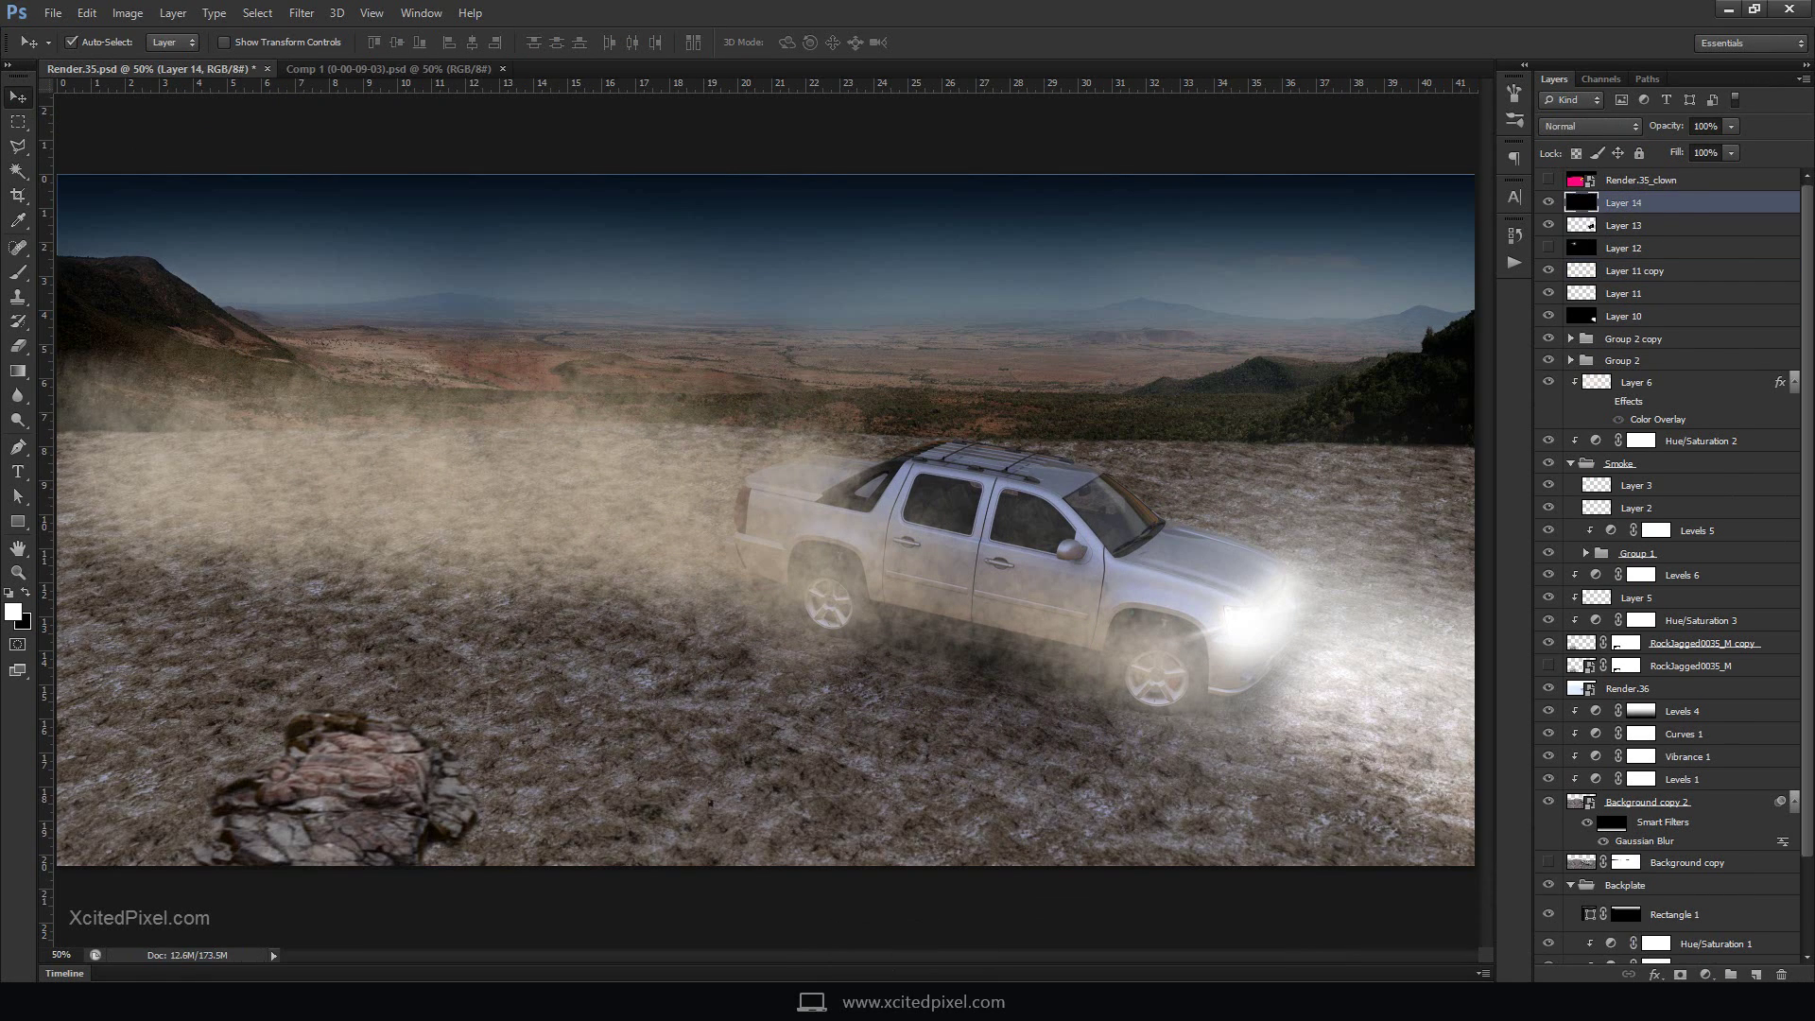
click(1590, 126)
click(1575, 295)
Paint the truck's tail light white with a 10 px brush on the Color Dodge layer
key(ctrl+plus)
key(ctrl+plus)
key(ctrl+plus)
key(ctrl+plus)
key(b)
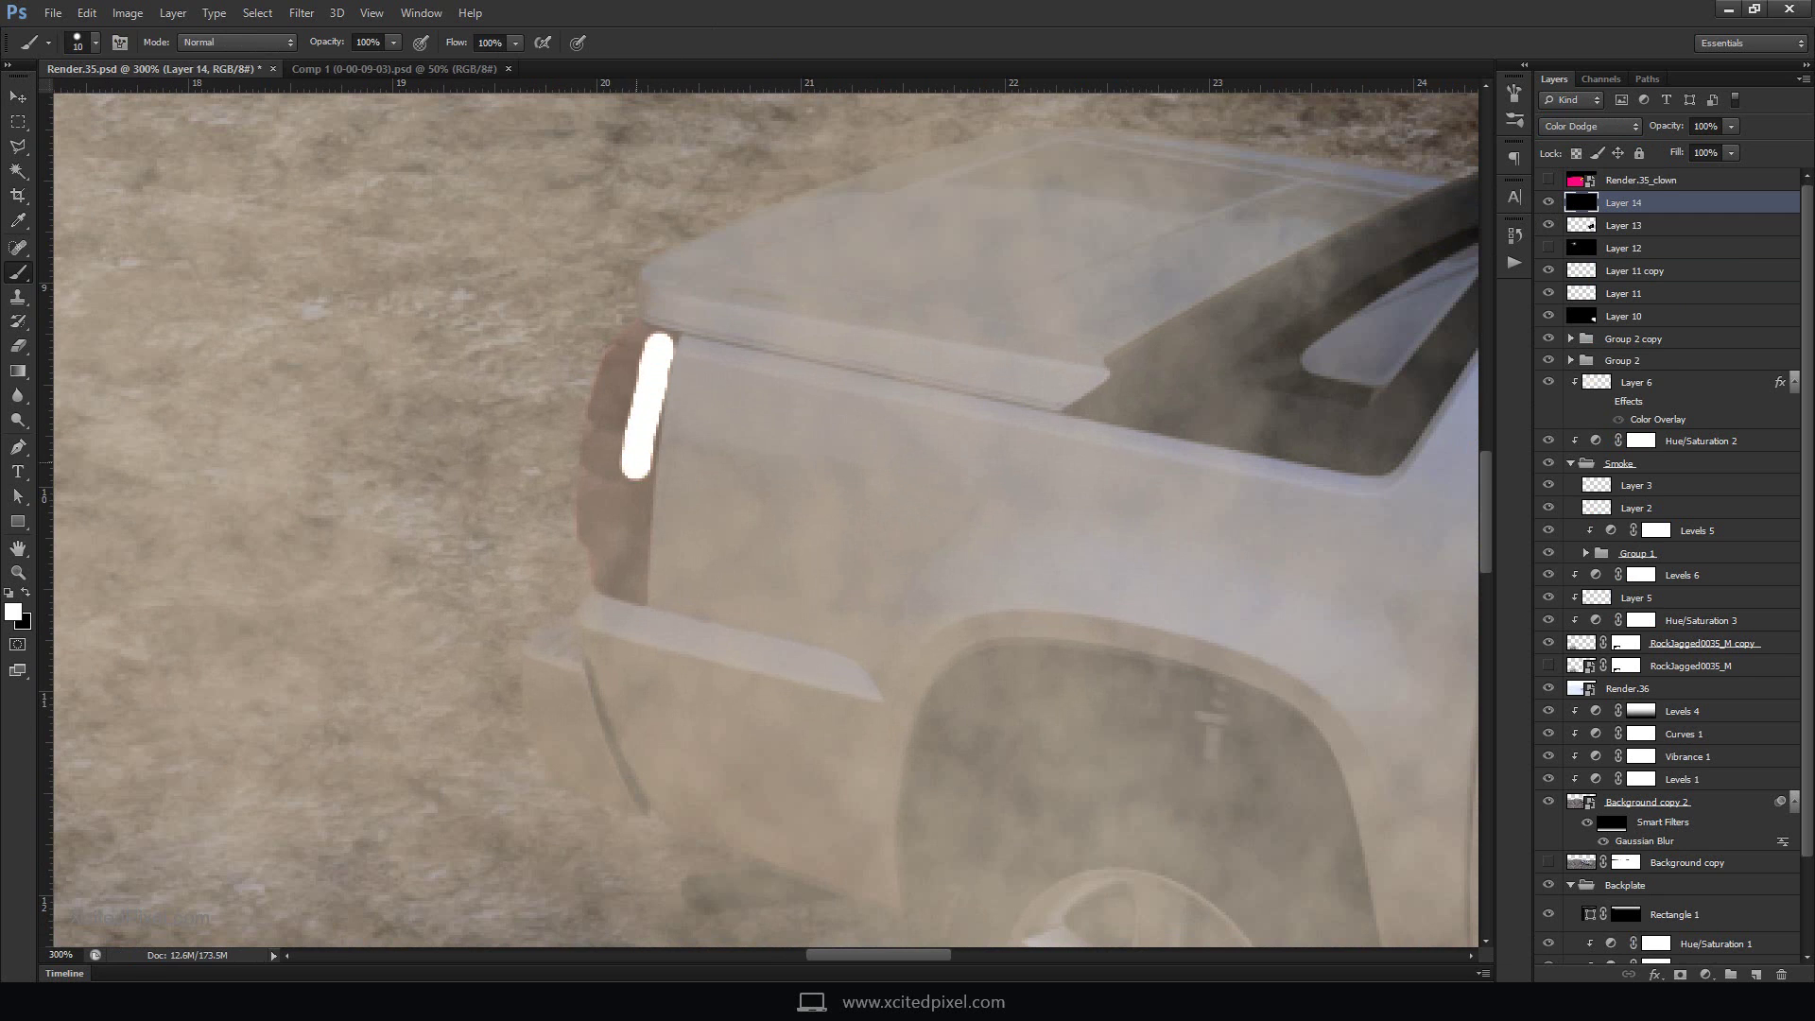
mouse_move(596, 493)
mouse_down()
mouse_move(635, 354)
mouse_move(617, 528)
mouse_up()
Duplicate the painted tail light layer, hide the copy and make Layer 14 active
key(ctrl+minus)
key(ctrl+minus)
key(ctrl+minus)
key(ctrl+j)
click(1549, 203)
click(1623, 225)
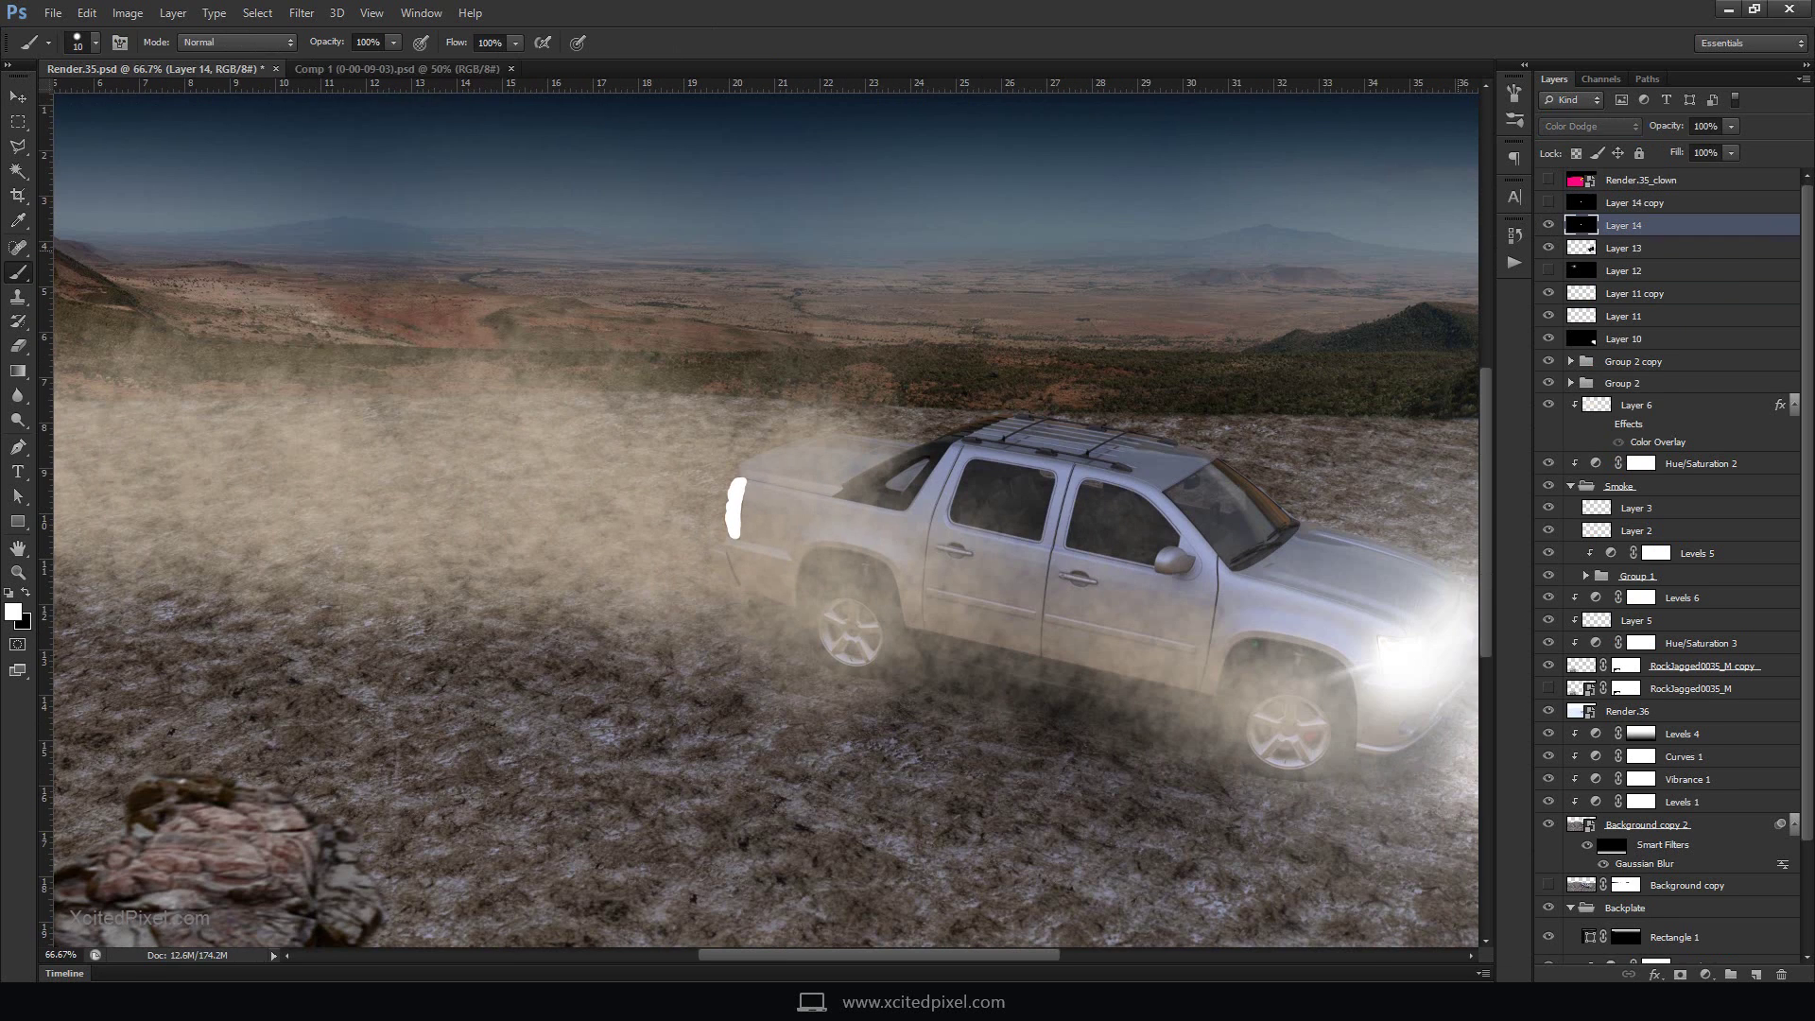
Apply a 10-pixel Gaussian Blur to Layer 14 and reduce its fill to 48%
click(302, 13)
click(586, 374)
key(BackSpace)
text(10)
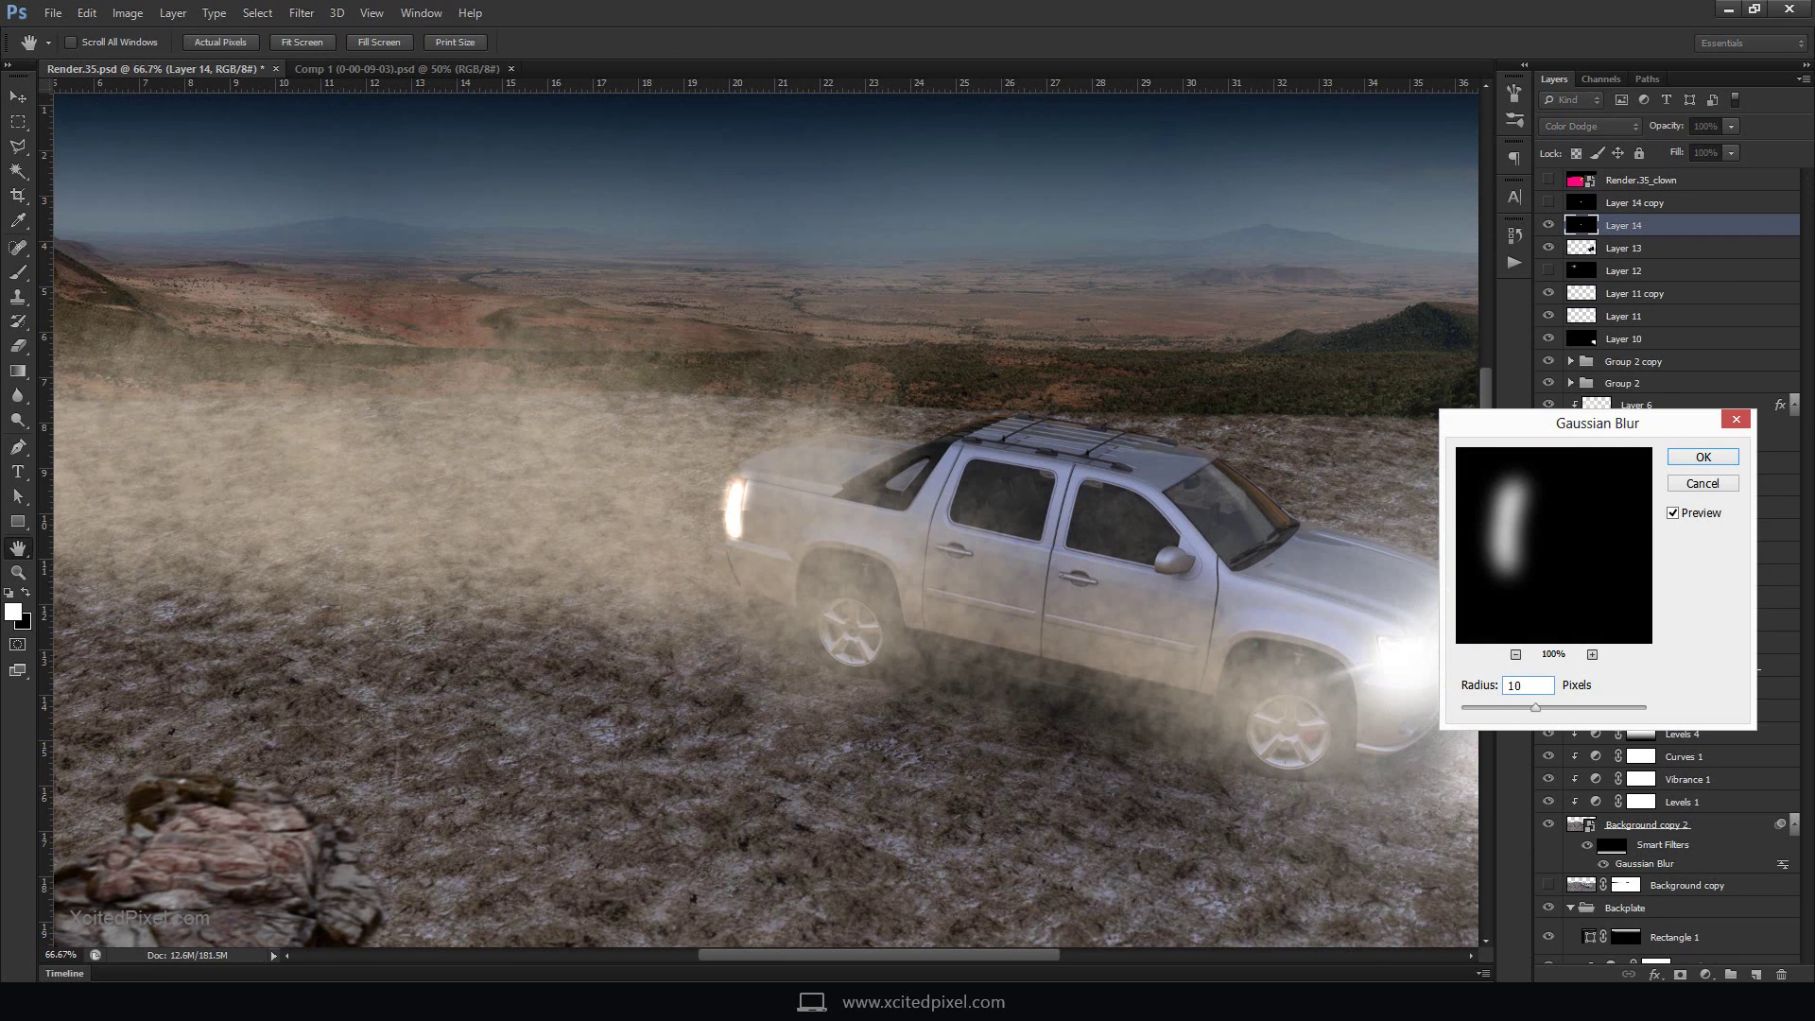
key(Return)
click(1731, 153)
drag(1734, 174, 1708, 174)
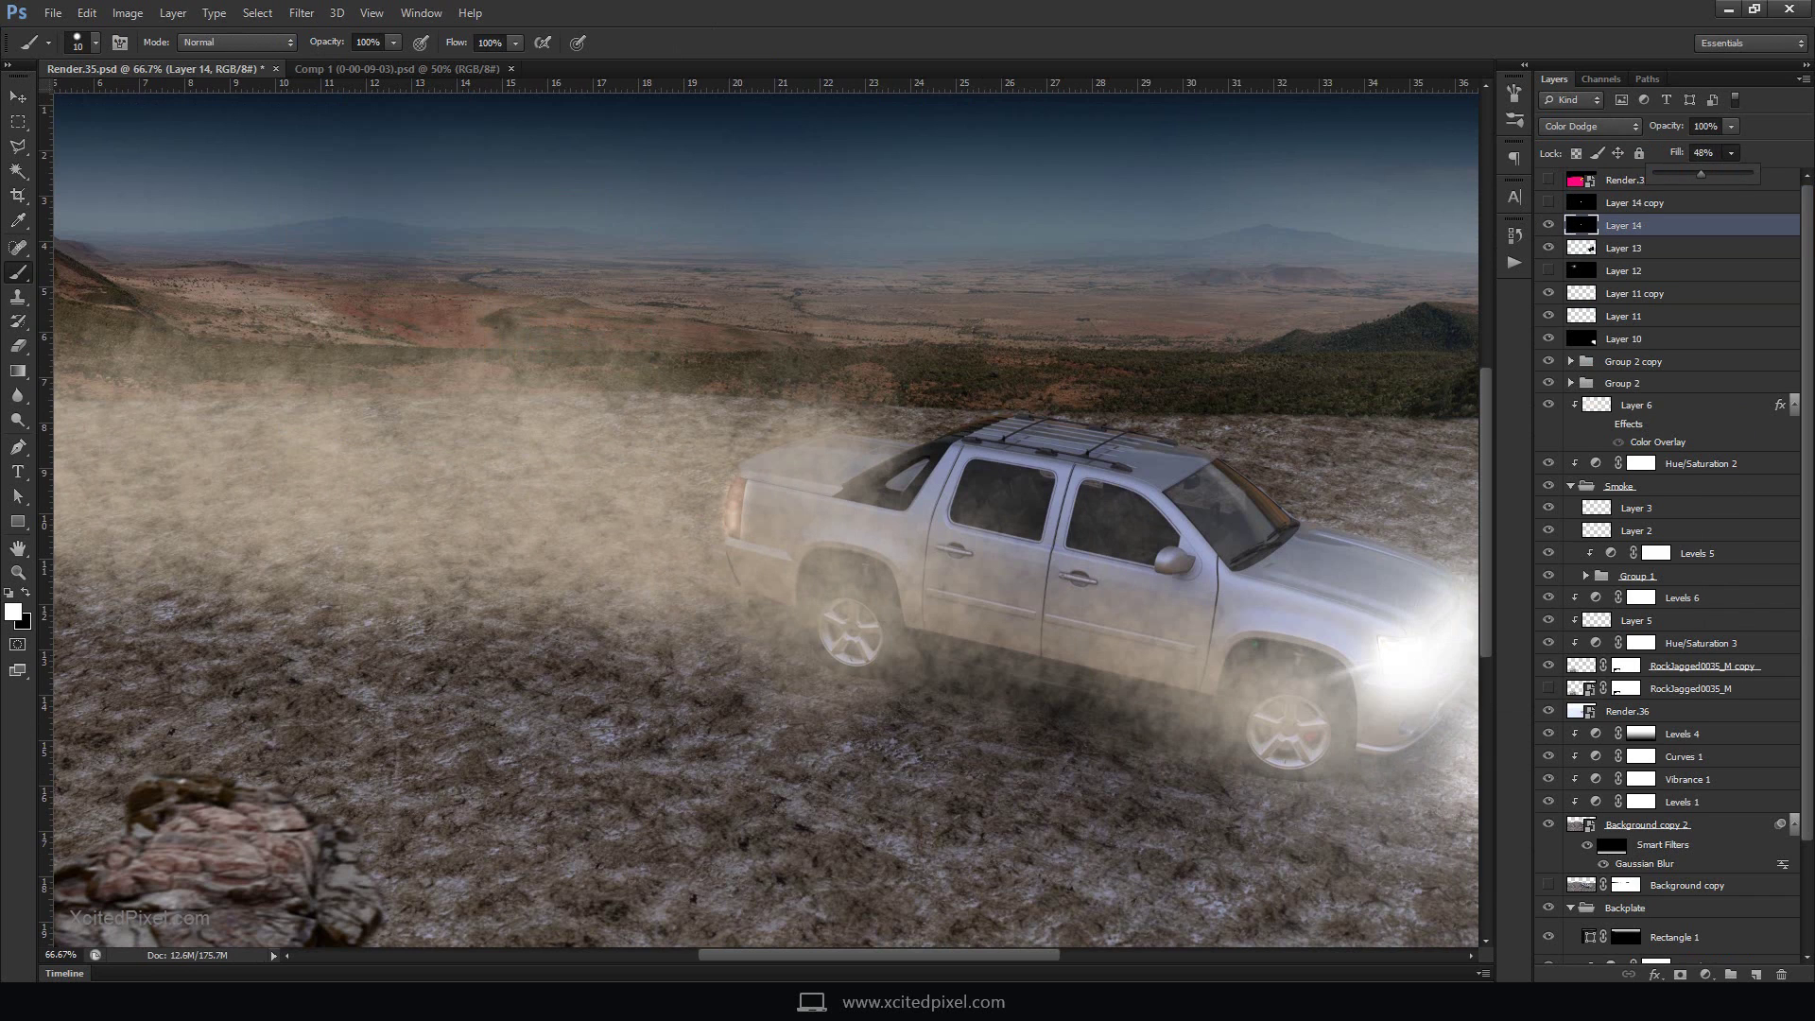
Paint a white blob over the tail light on a new layer, soften it with Gaussian Blur and give it a red Color Overlay
key(ctrl+shift+alt+n)
key(ctrl+alt+f)
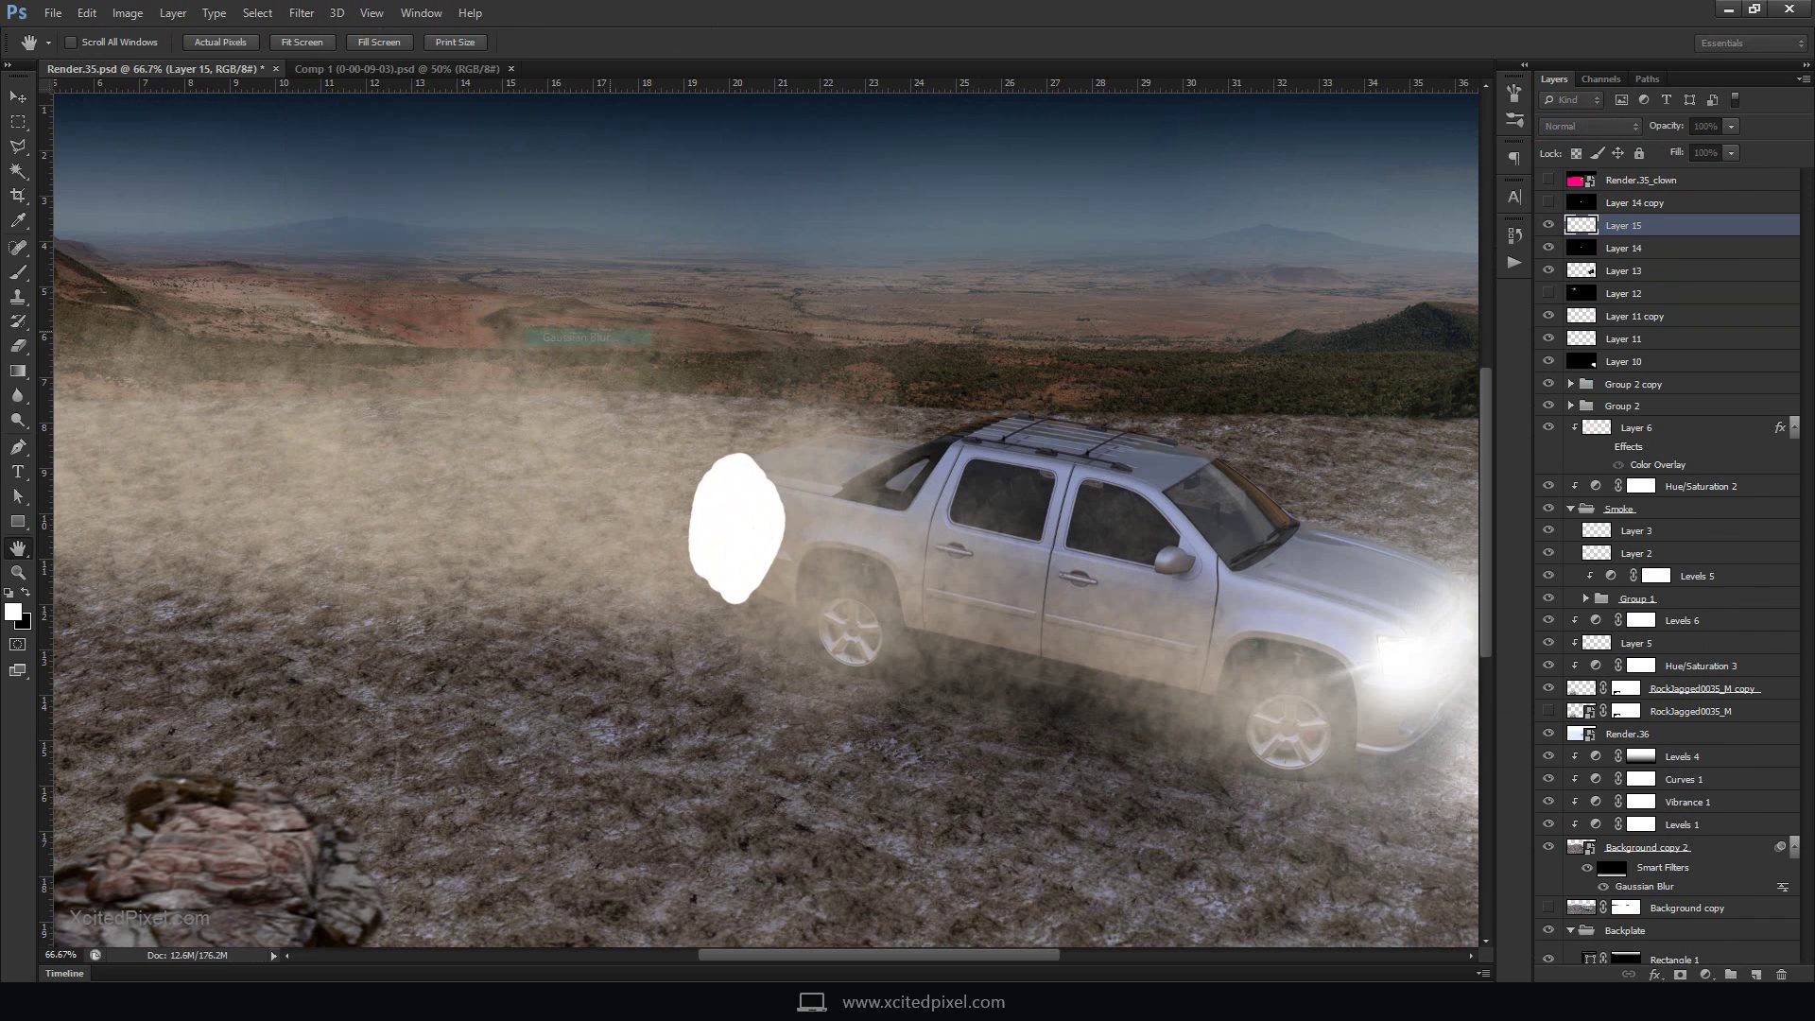
key(Return)
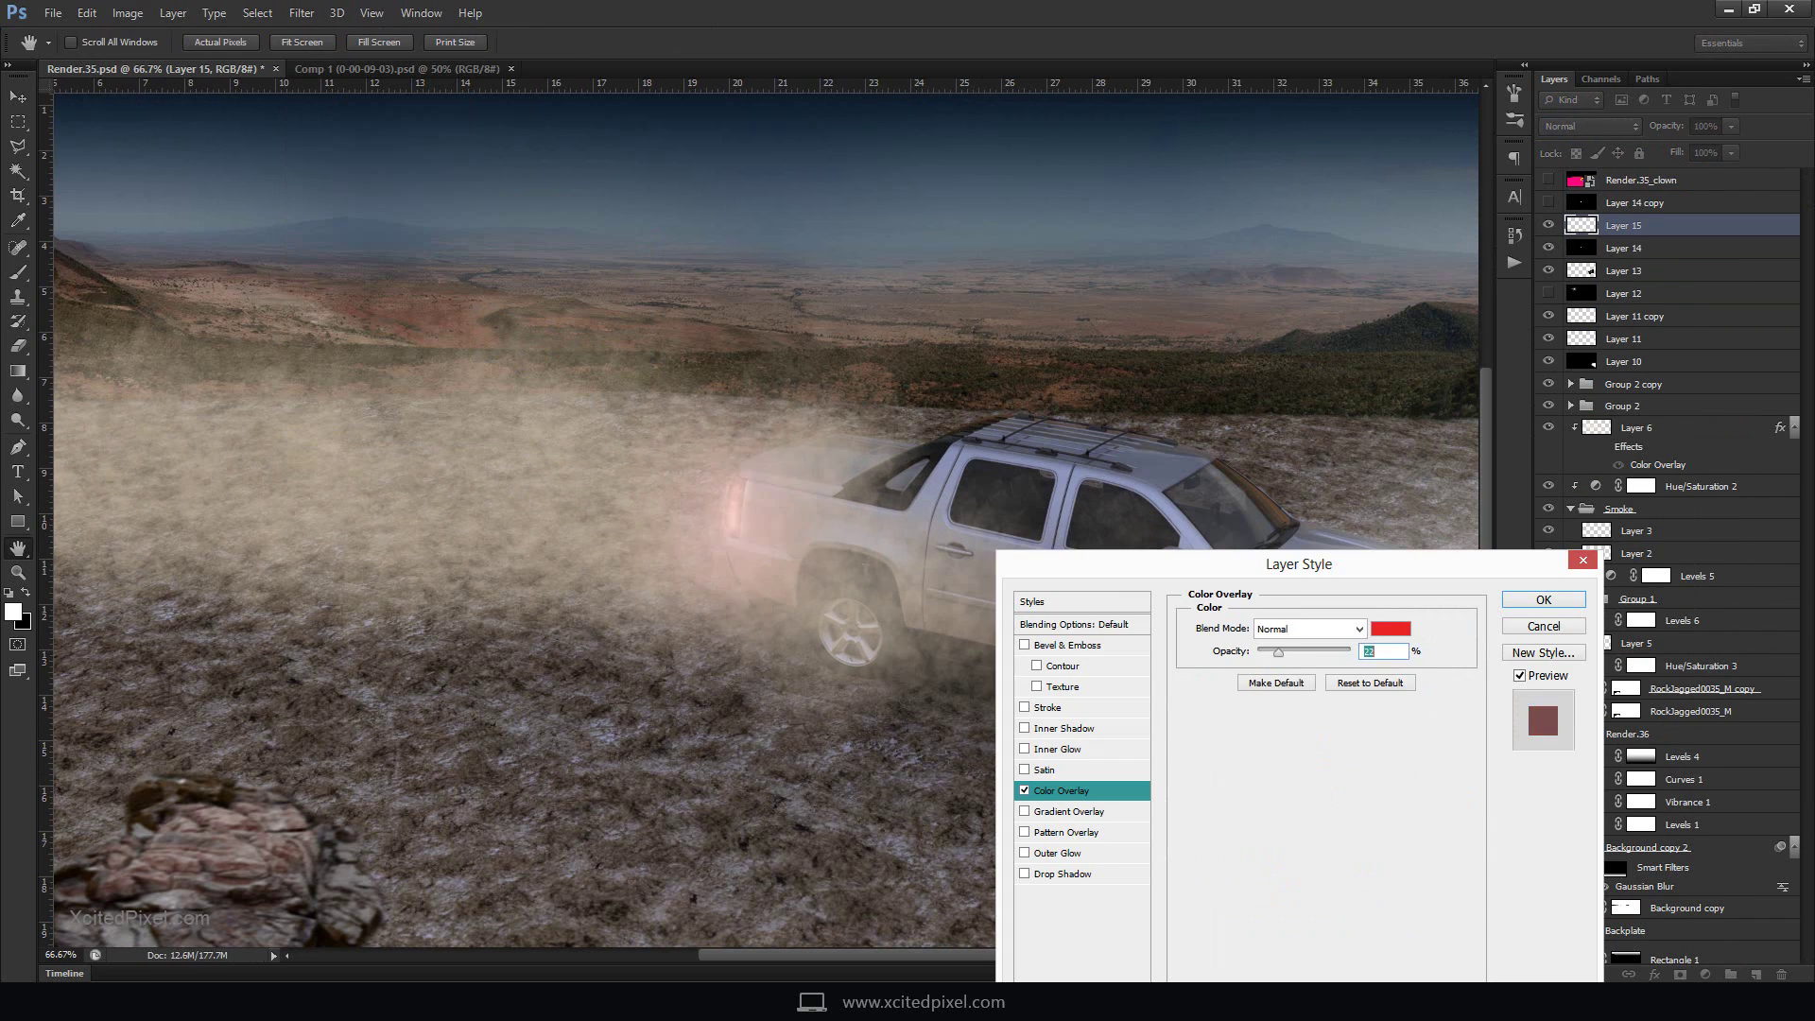
key(Return)
key(ctrl+minus)
key(ctrl+minus)
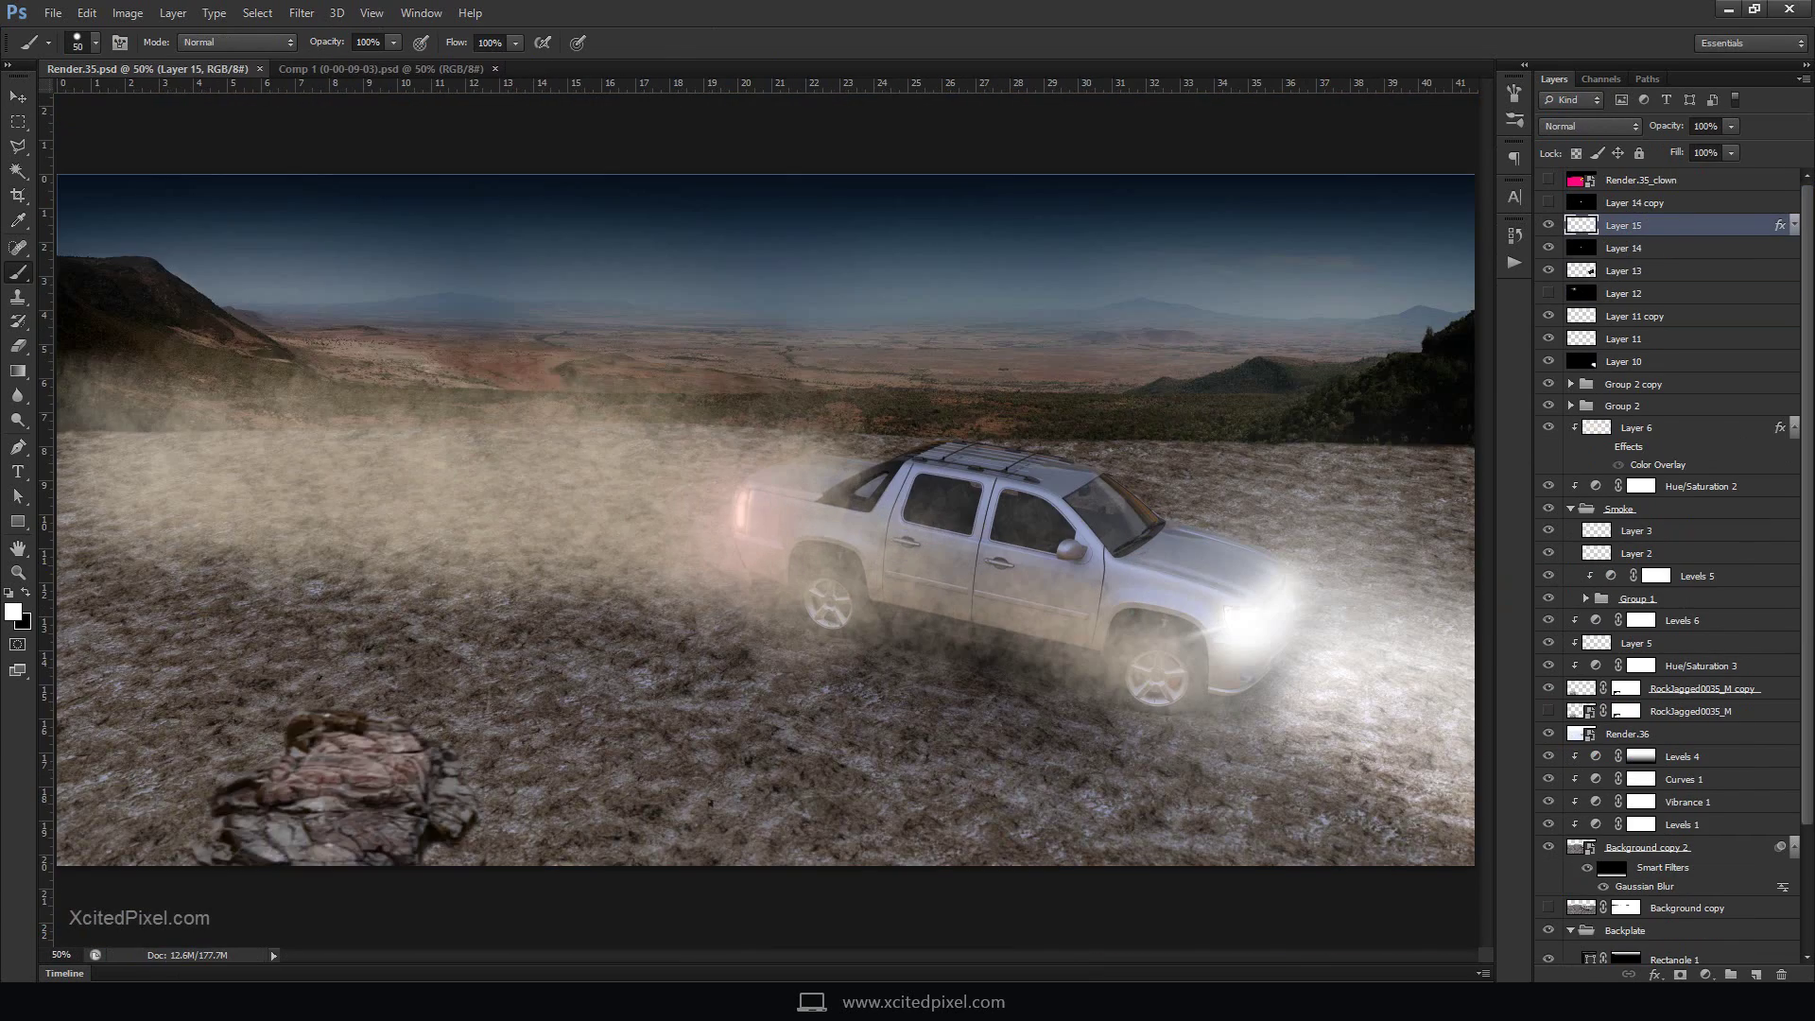
Clip the Hue/Saturation 3 adjustment to the original RockJagged0035_M layer
click(1626, 666)
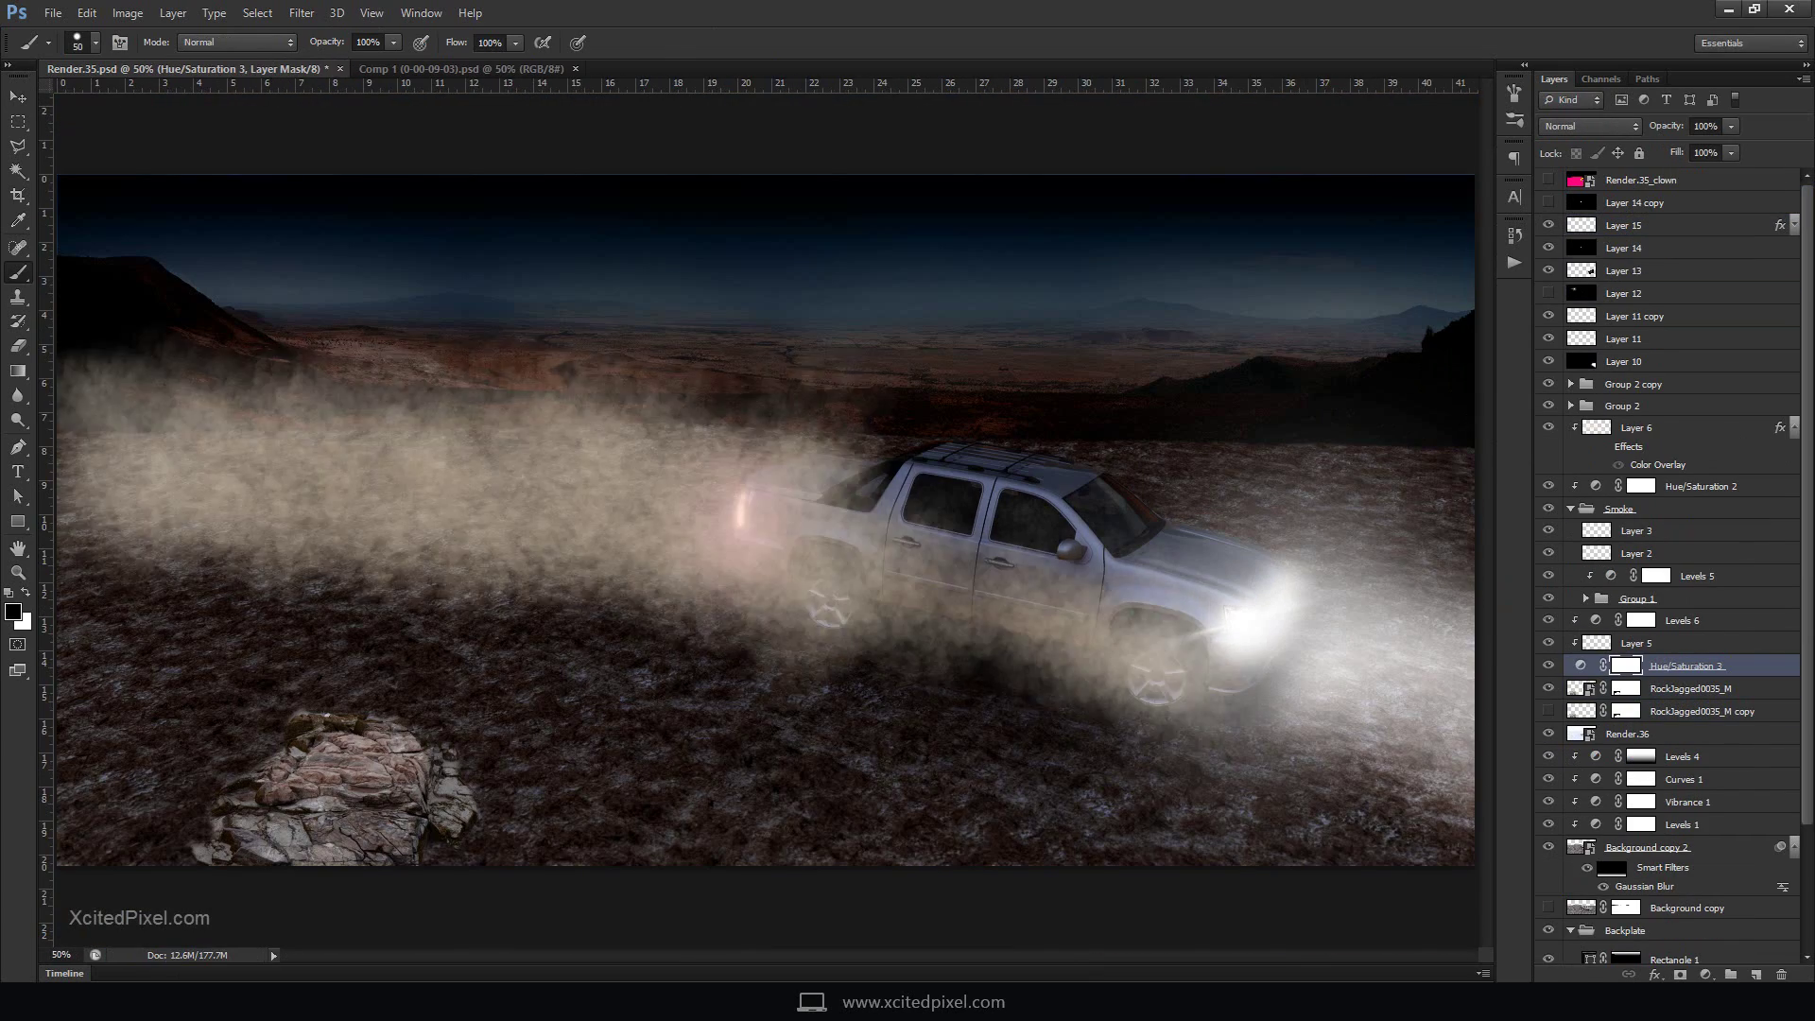
key(ctrl+alt+g)
click(1690, 689)
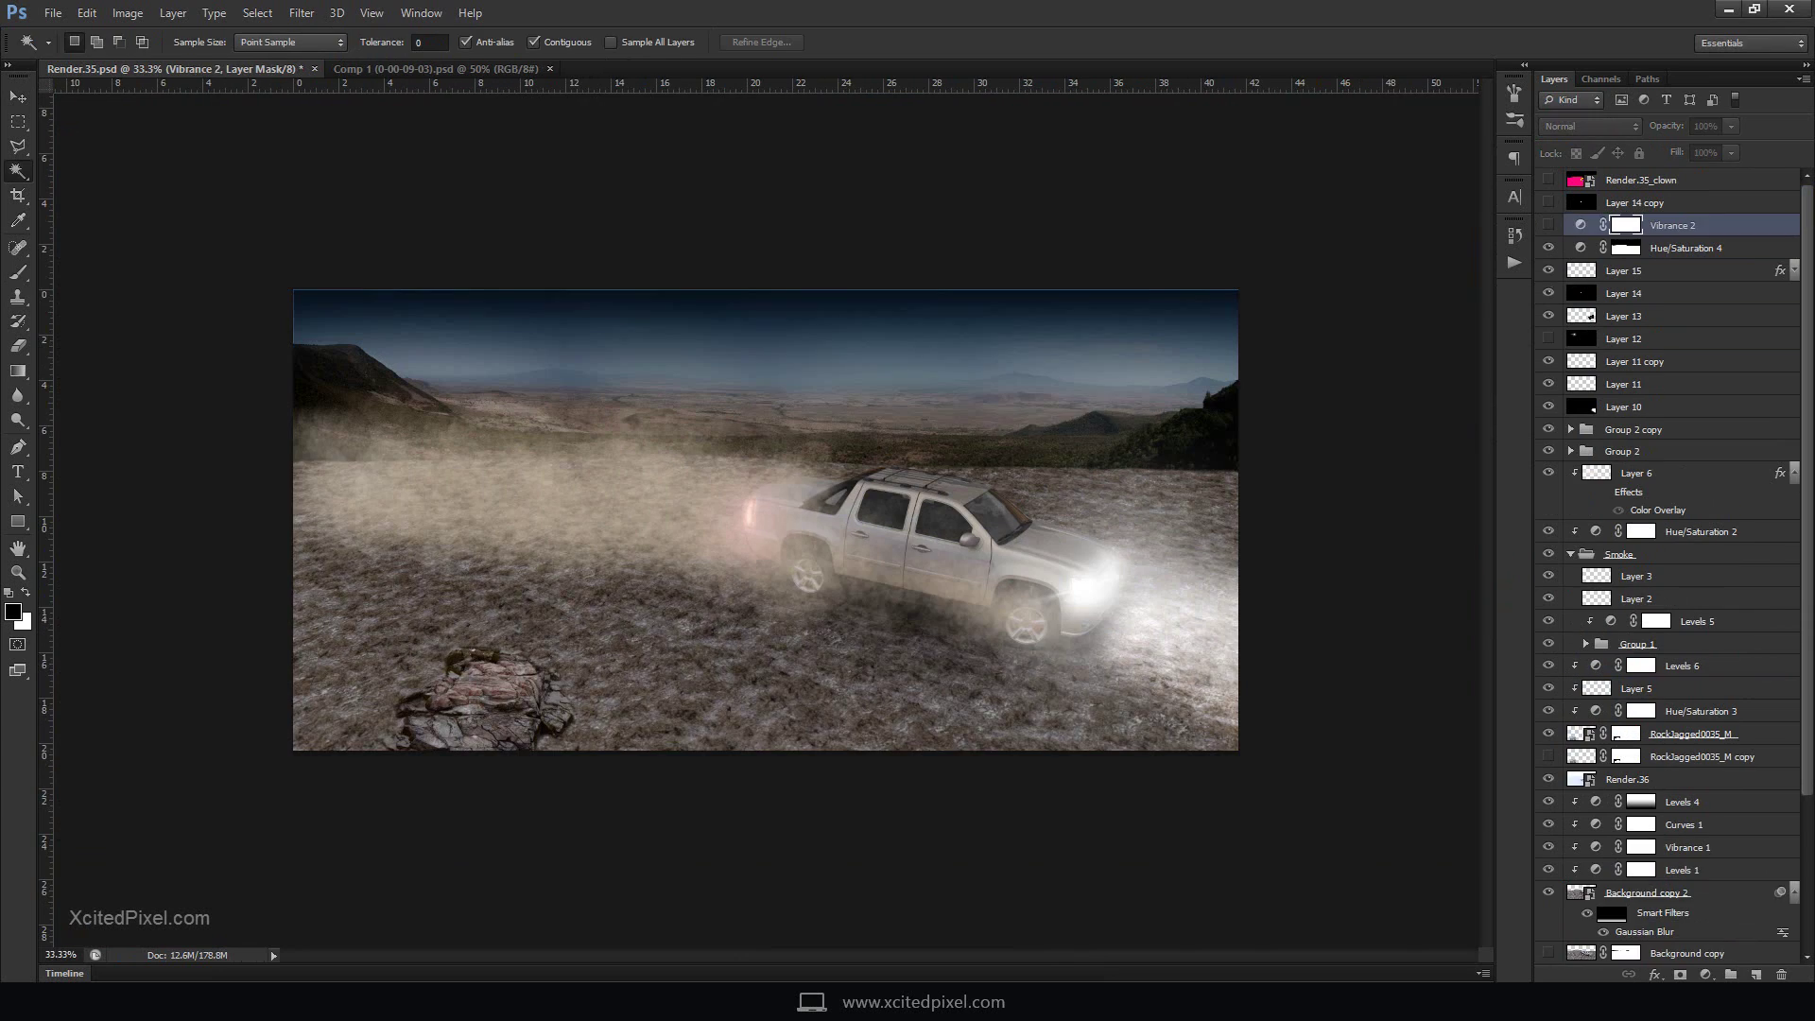
Scale the foreground rock up to about 170% and reposition it in the lower-left corner of the scene
key(ctrl+t)
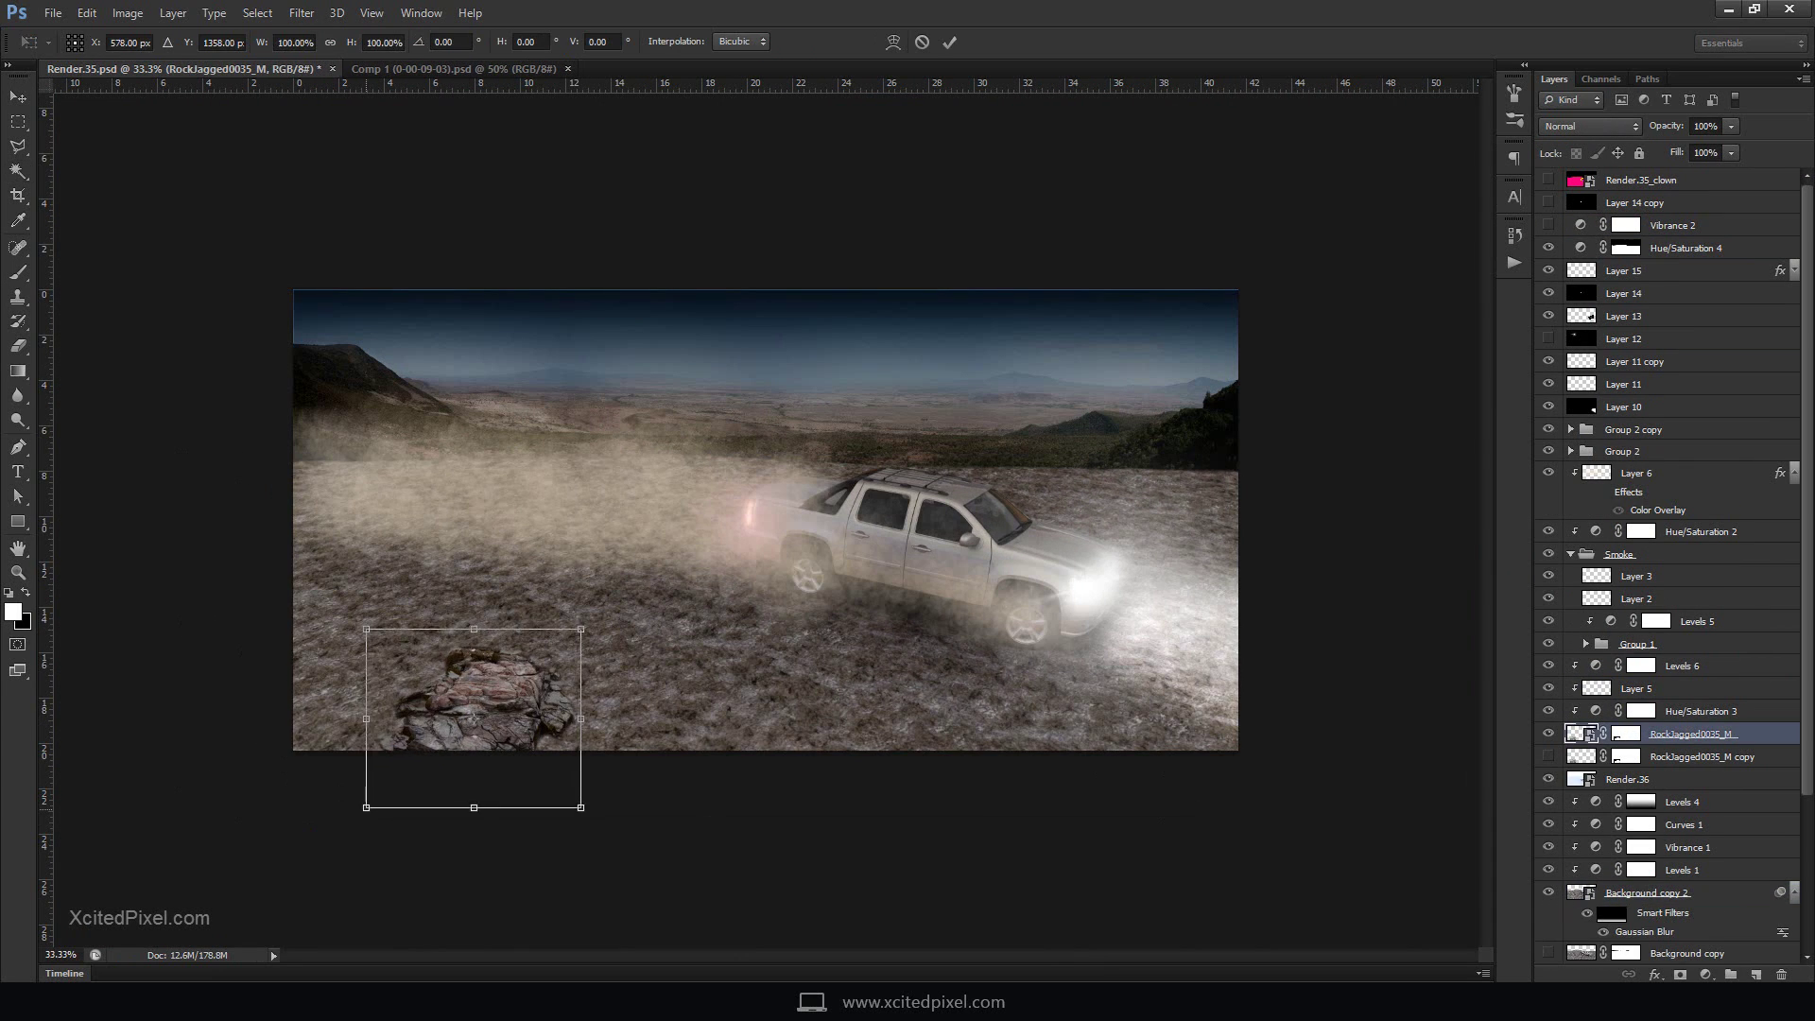
drag(366, 807, 218, 927)
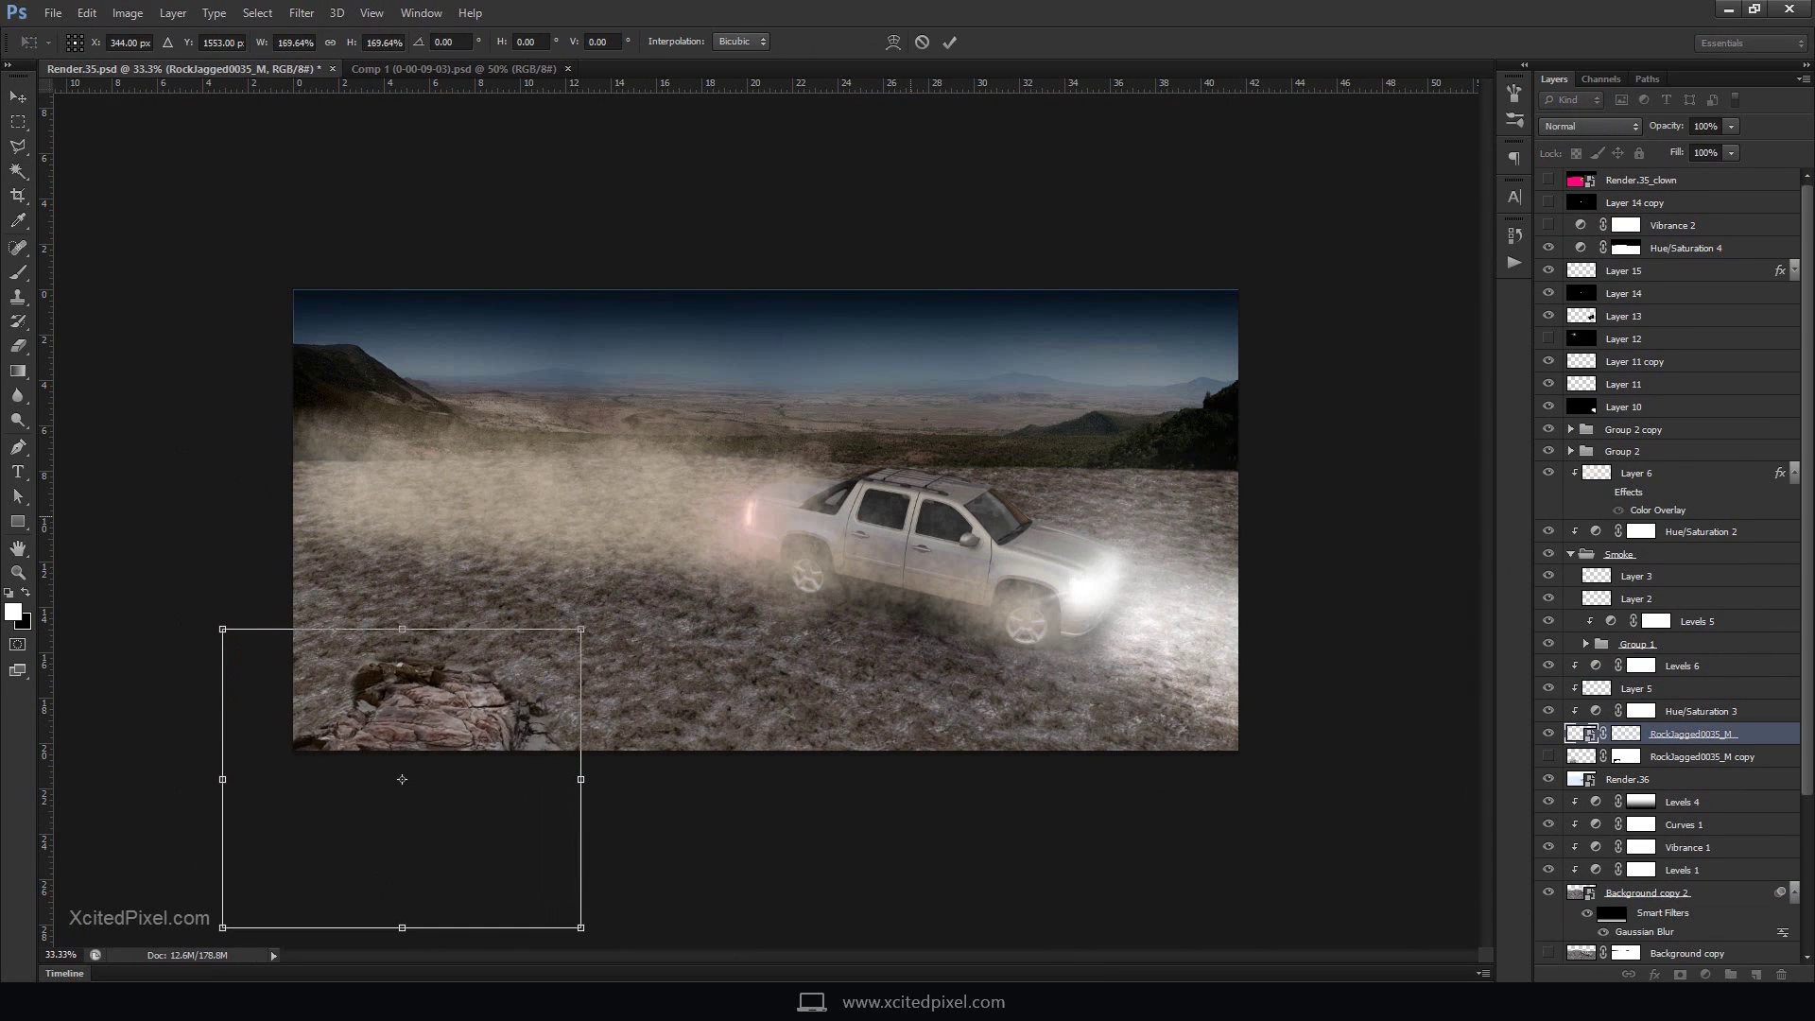
drag(399, 777, 425, 749)
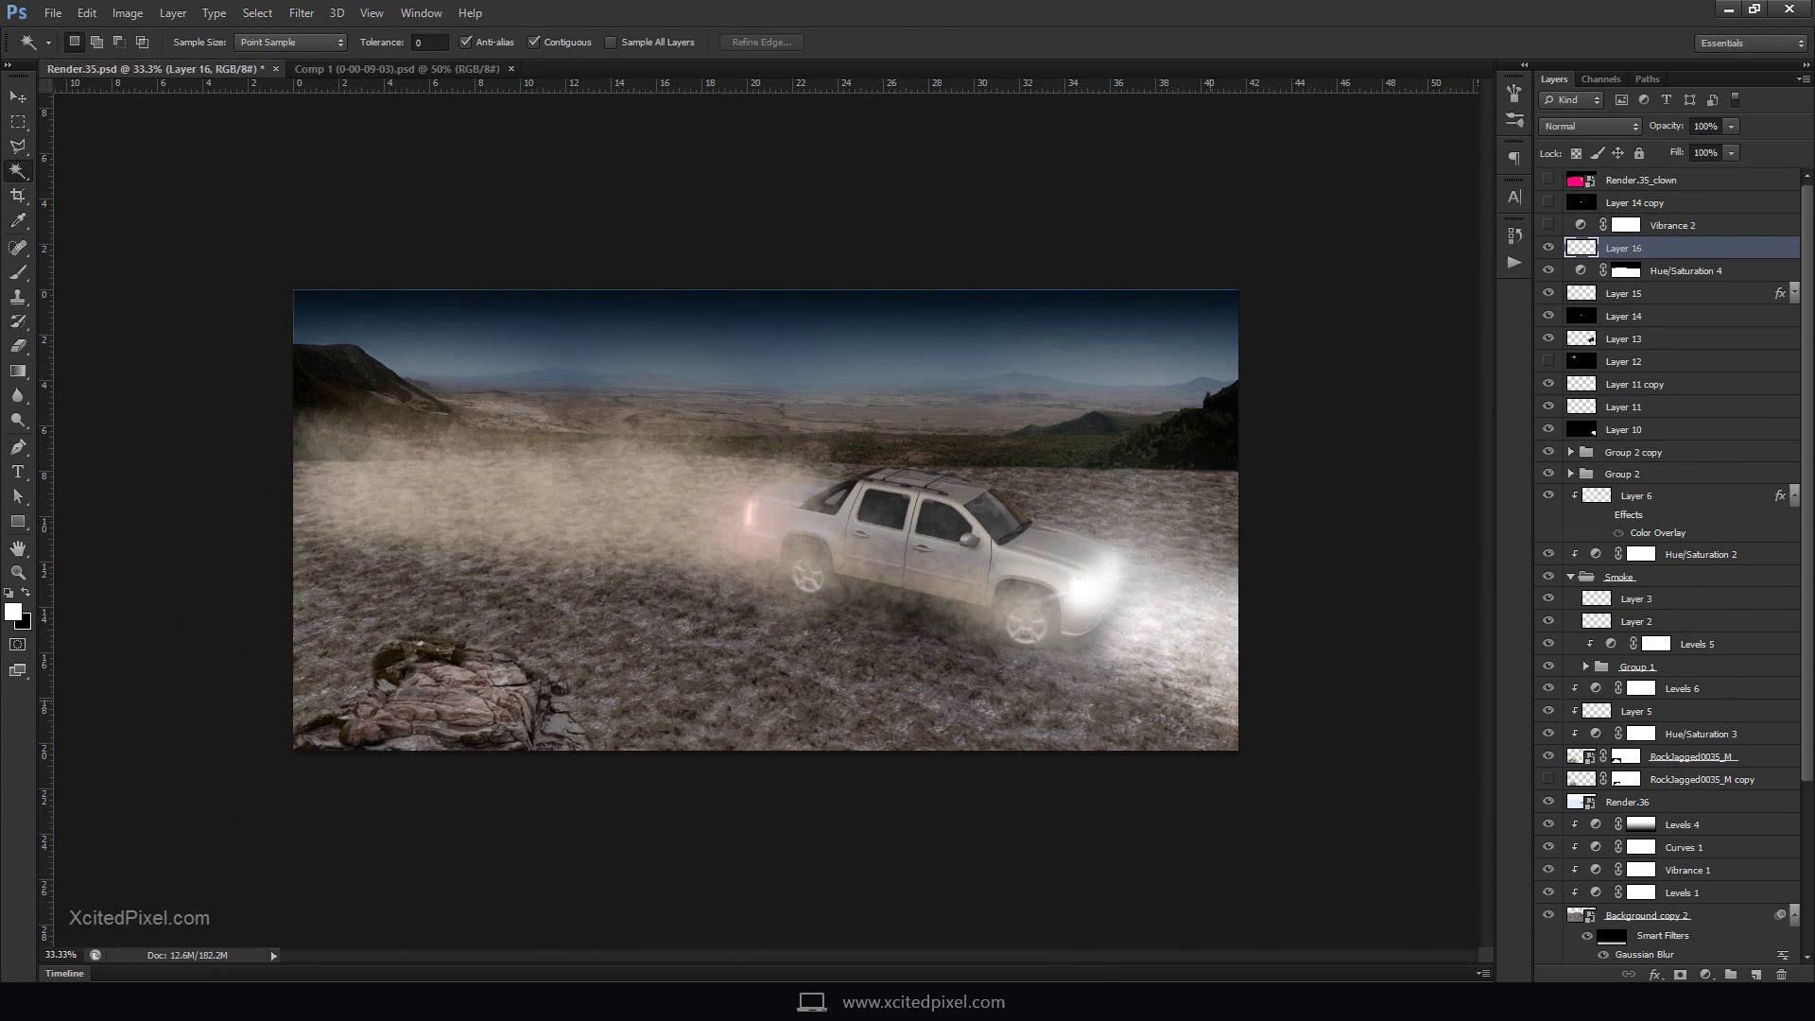
Fill Layer 16 with gray in Overlay mode, paint black shading around the rock at 50% brush opacity, and lower the layer's fill
key(shift+F5)
key(Return)
key(alt+shift+o)
key(b)
drag(582, 719, 370, 653)
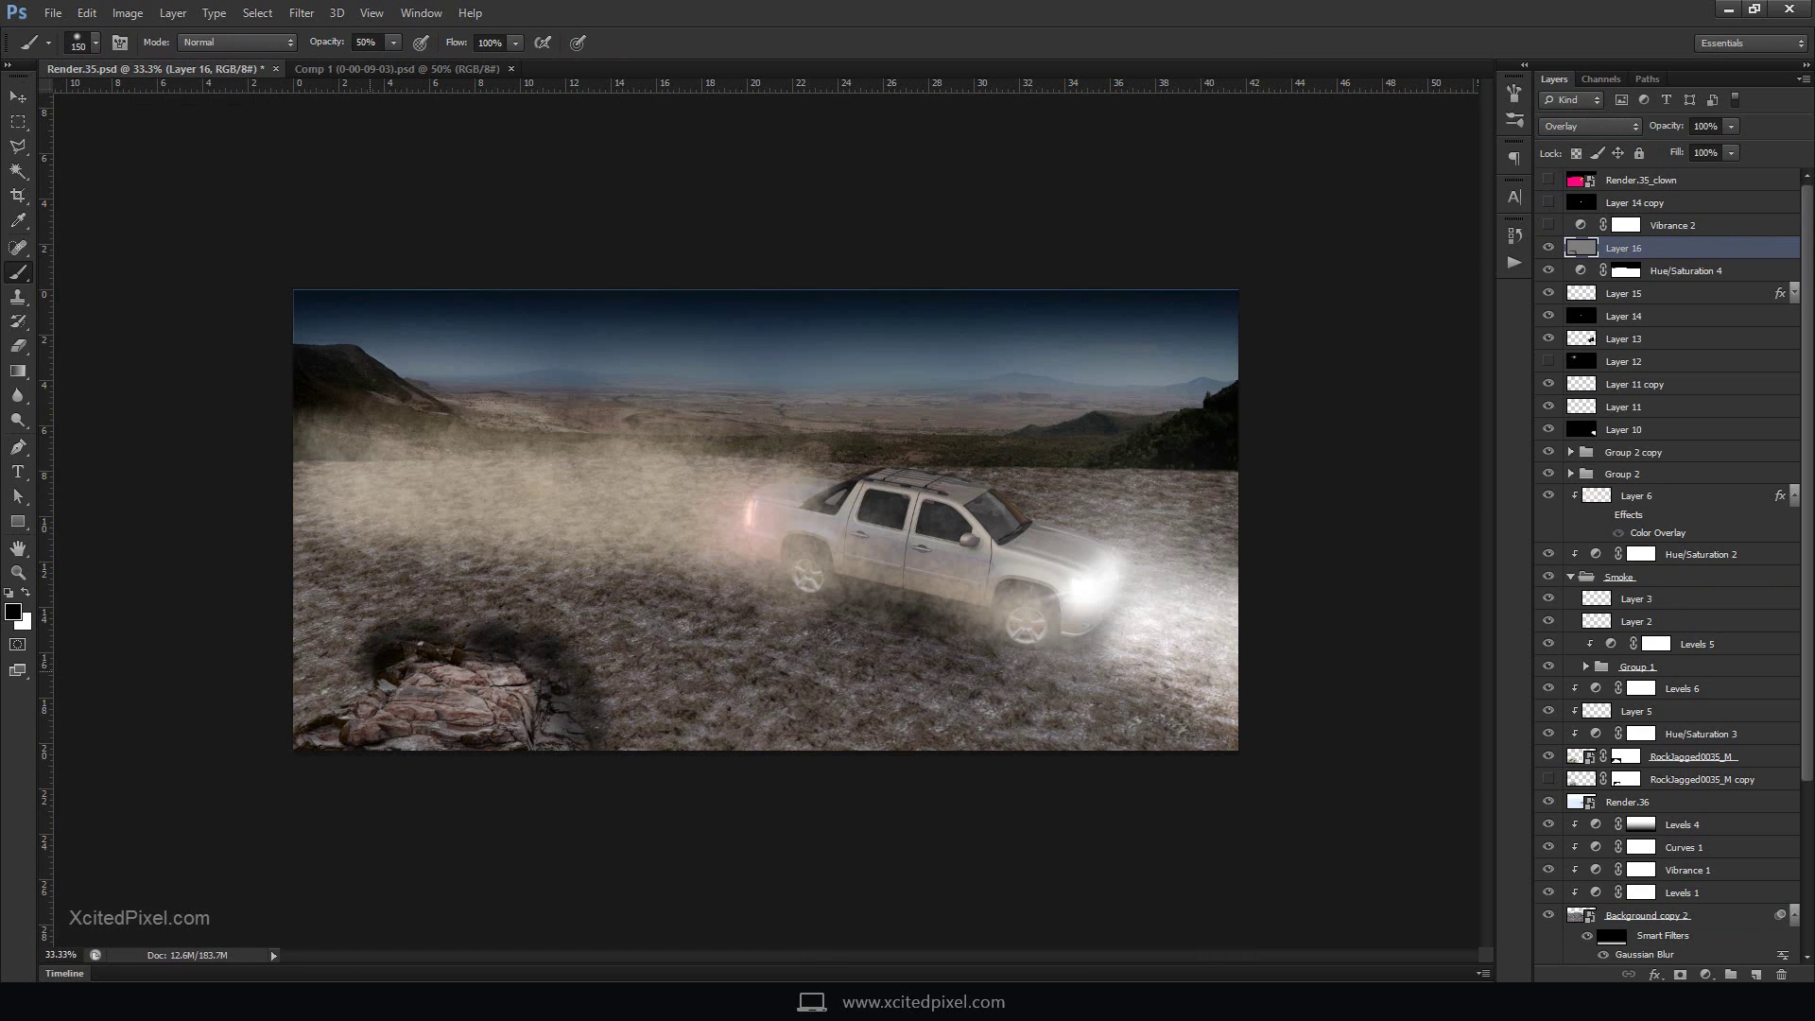
drag(1731, 152, 1665, 174)
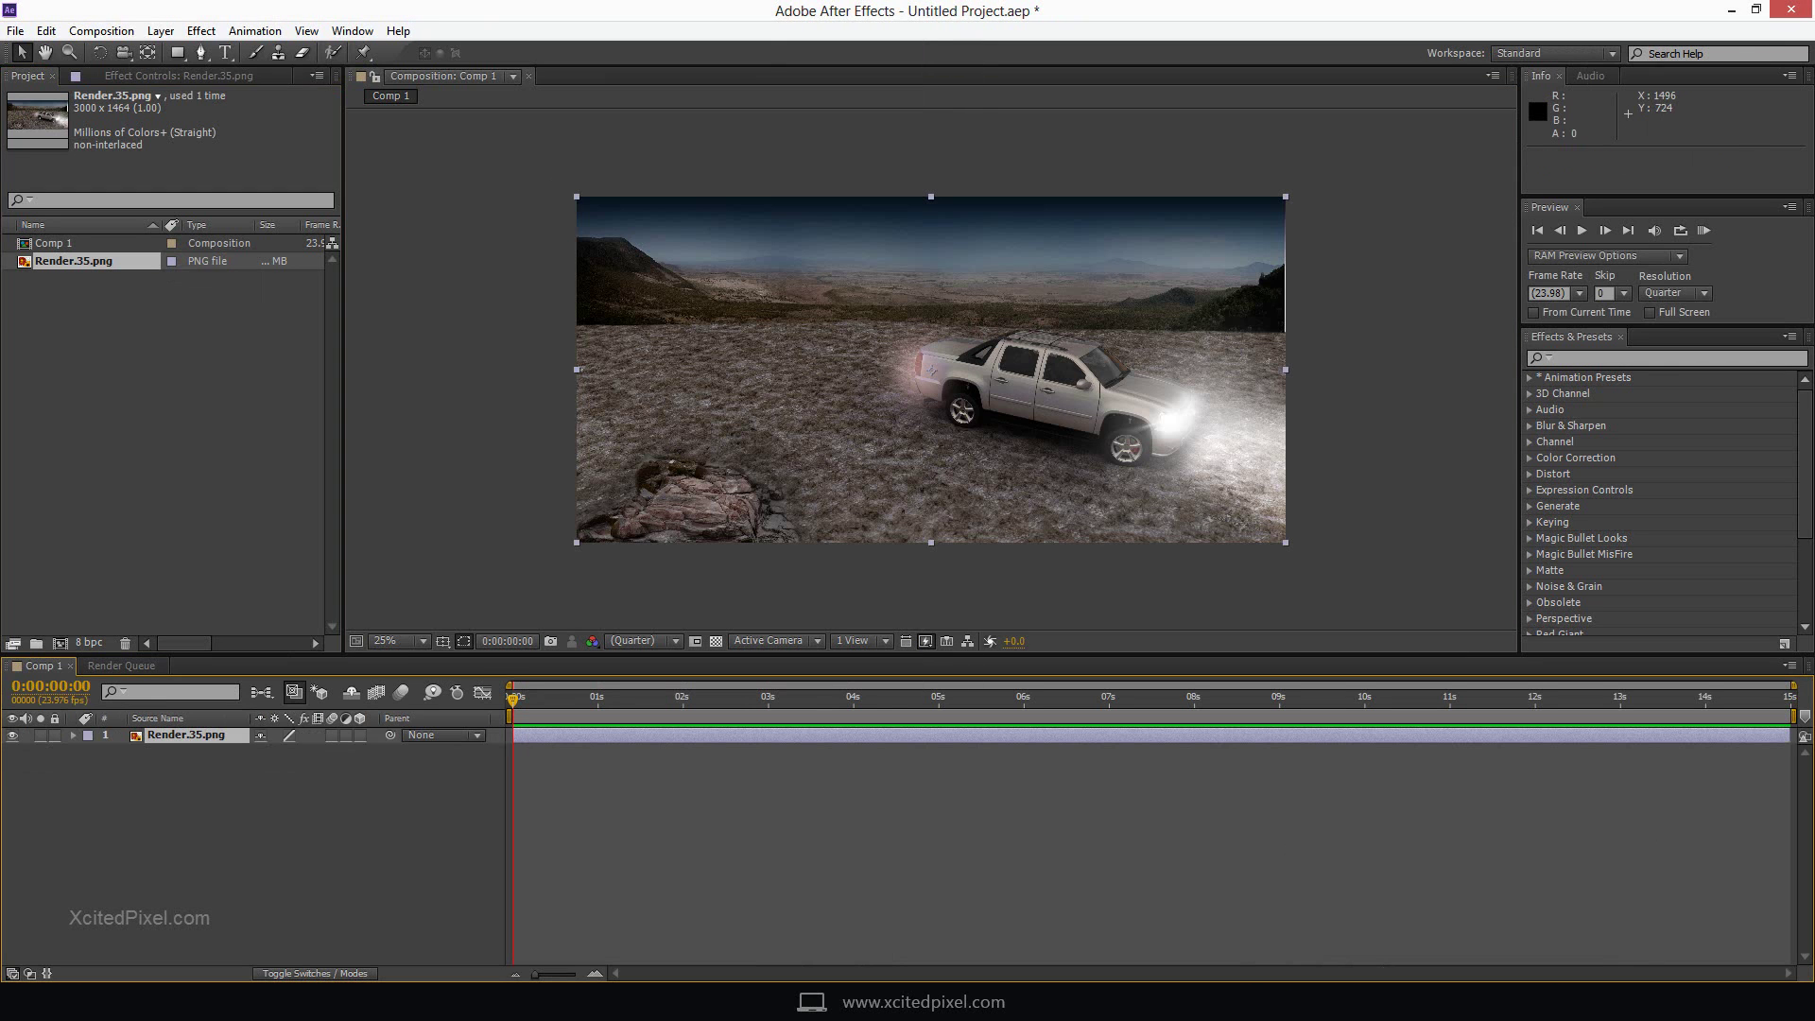
In After Effects, add a black solid above Render.35.png and apply the t2_smokedark_hd preset to it
click(161, 30)
mouse_move(283, 52)
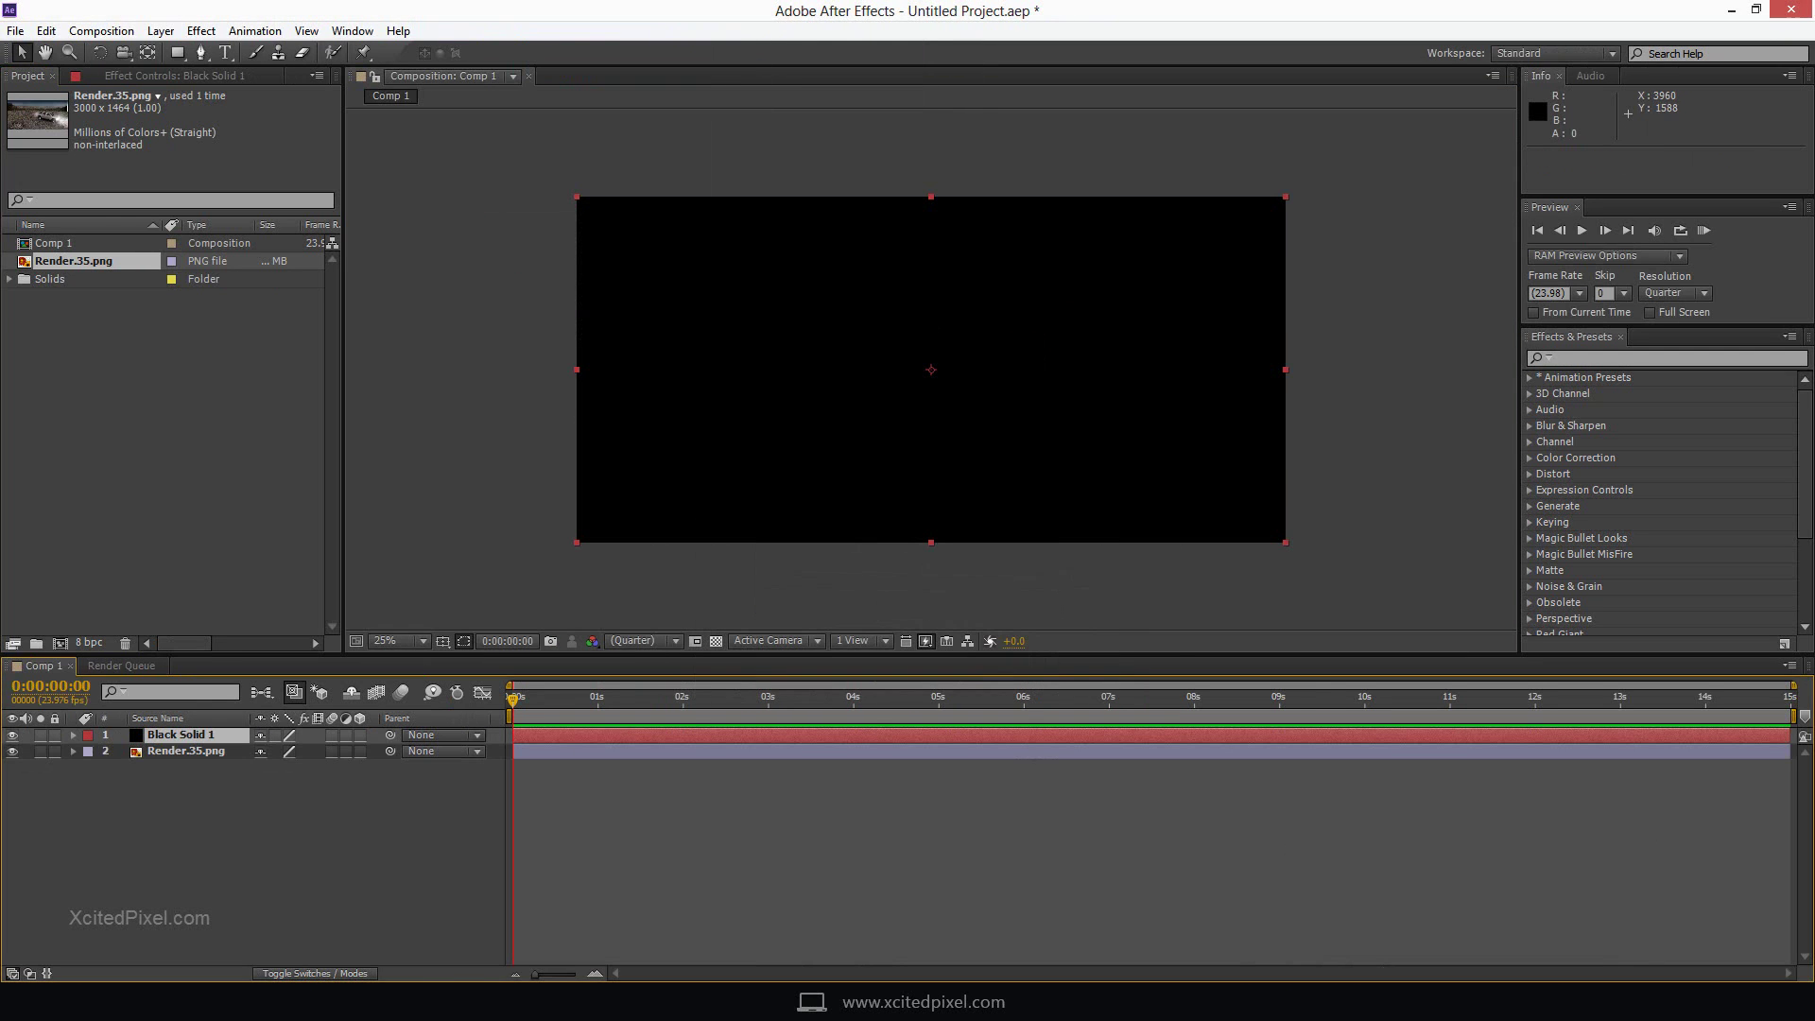
text(smoke)
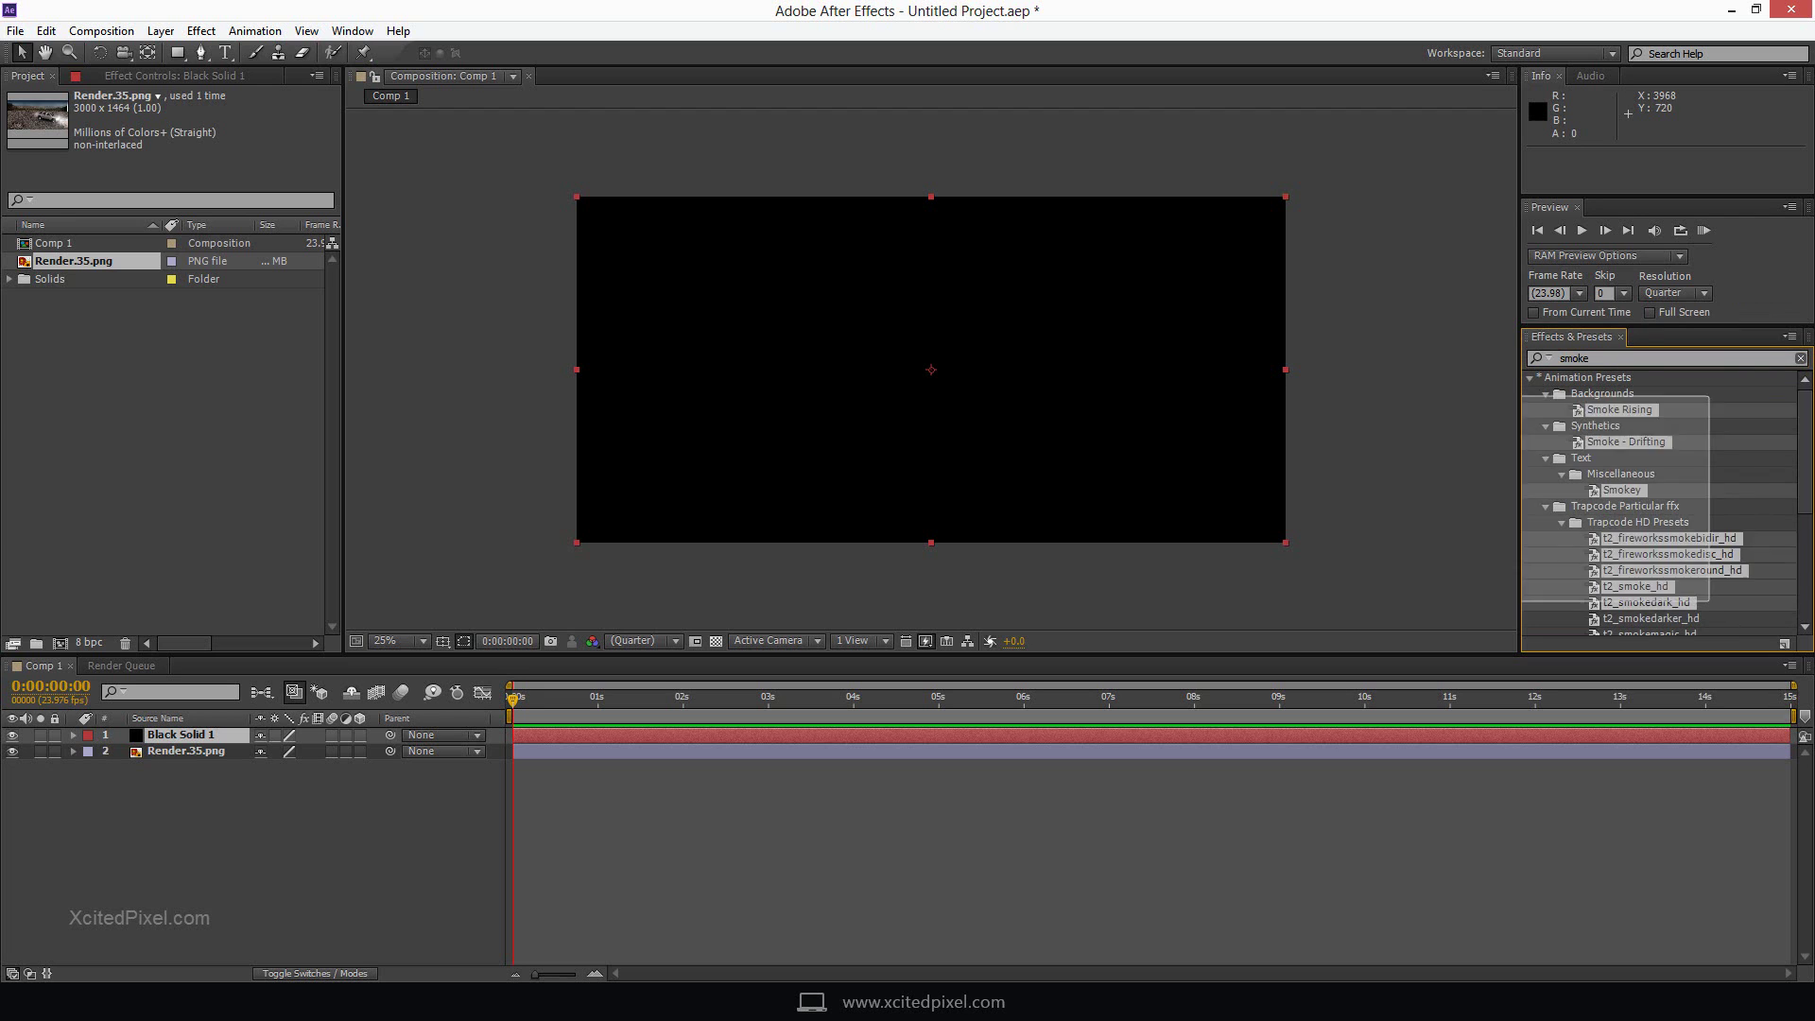
drag(1645, 603, 931, 369)
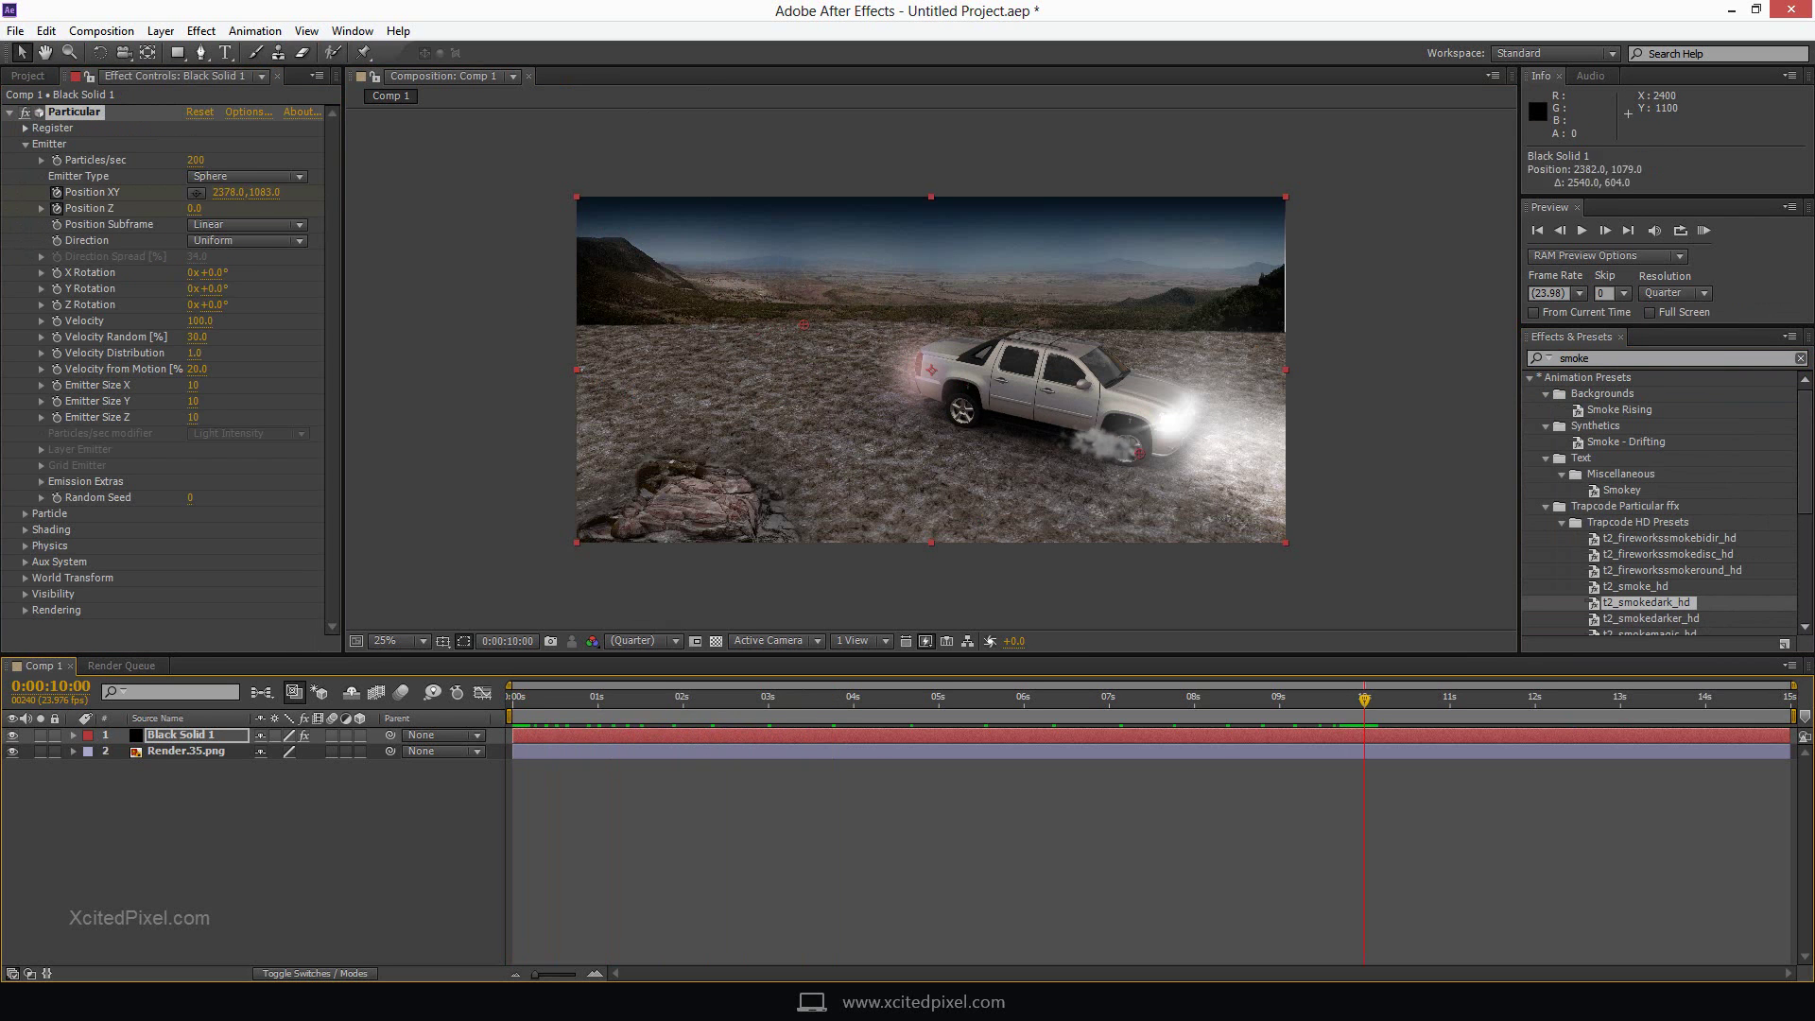
Set the Particular smoke to 2000 particles per second, with velocity -270 and particle size 60
key(space)
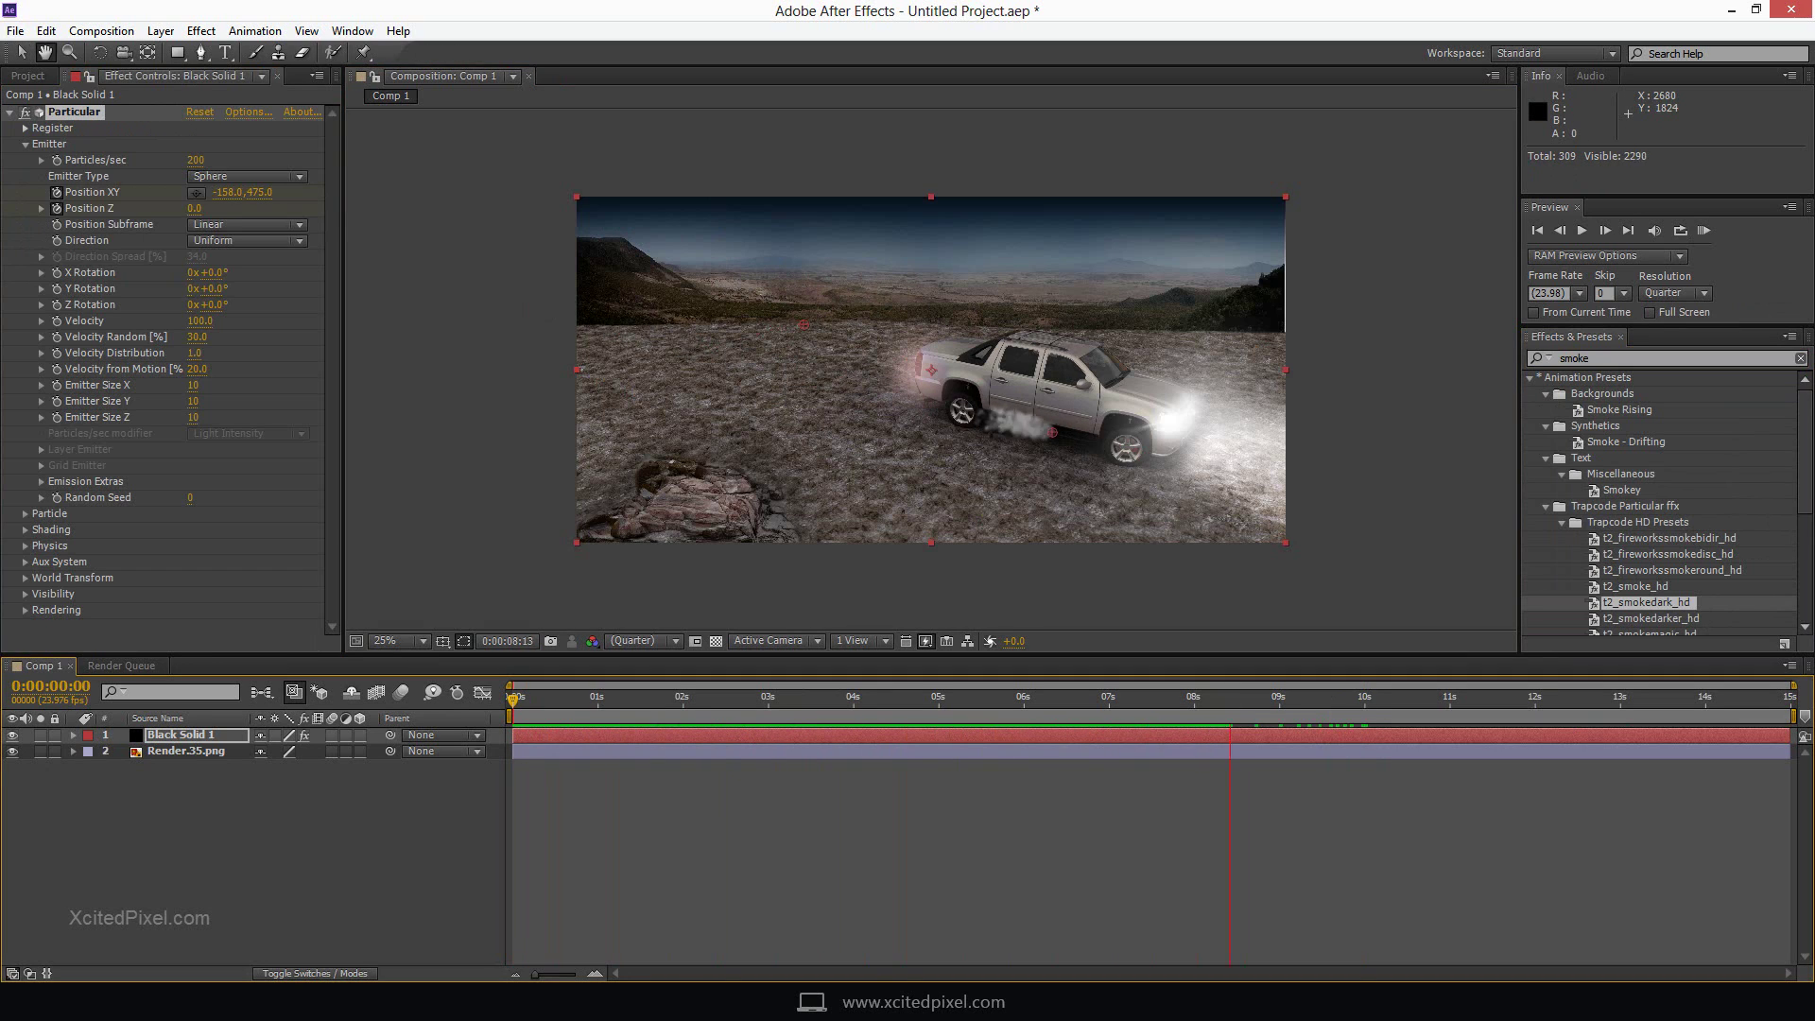
click(26, 513)
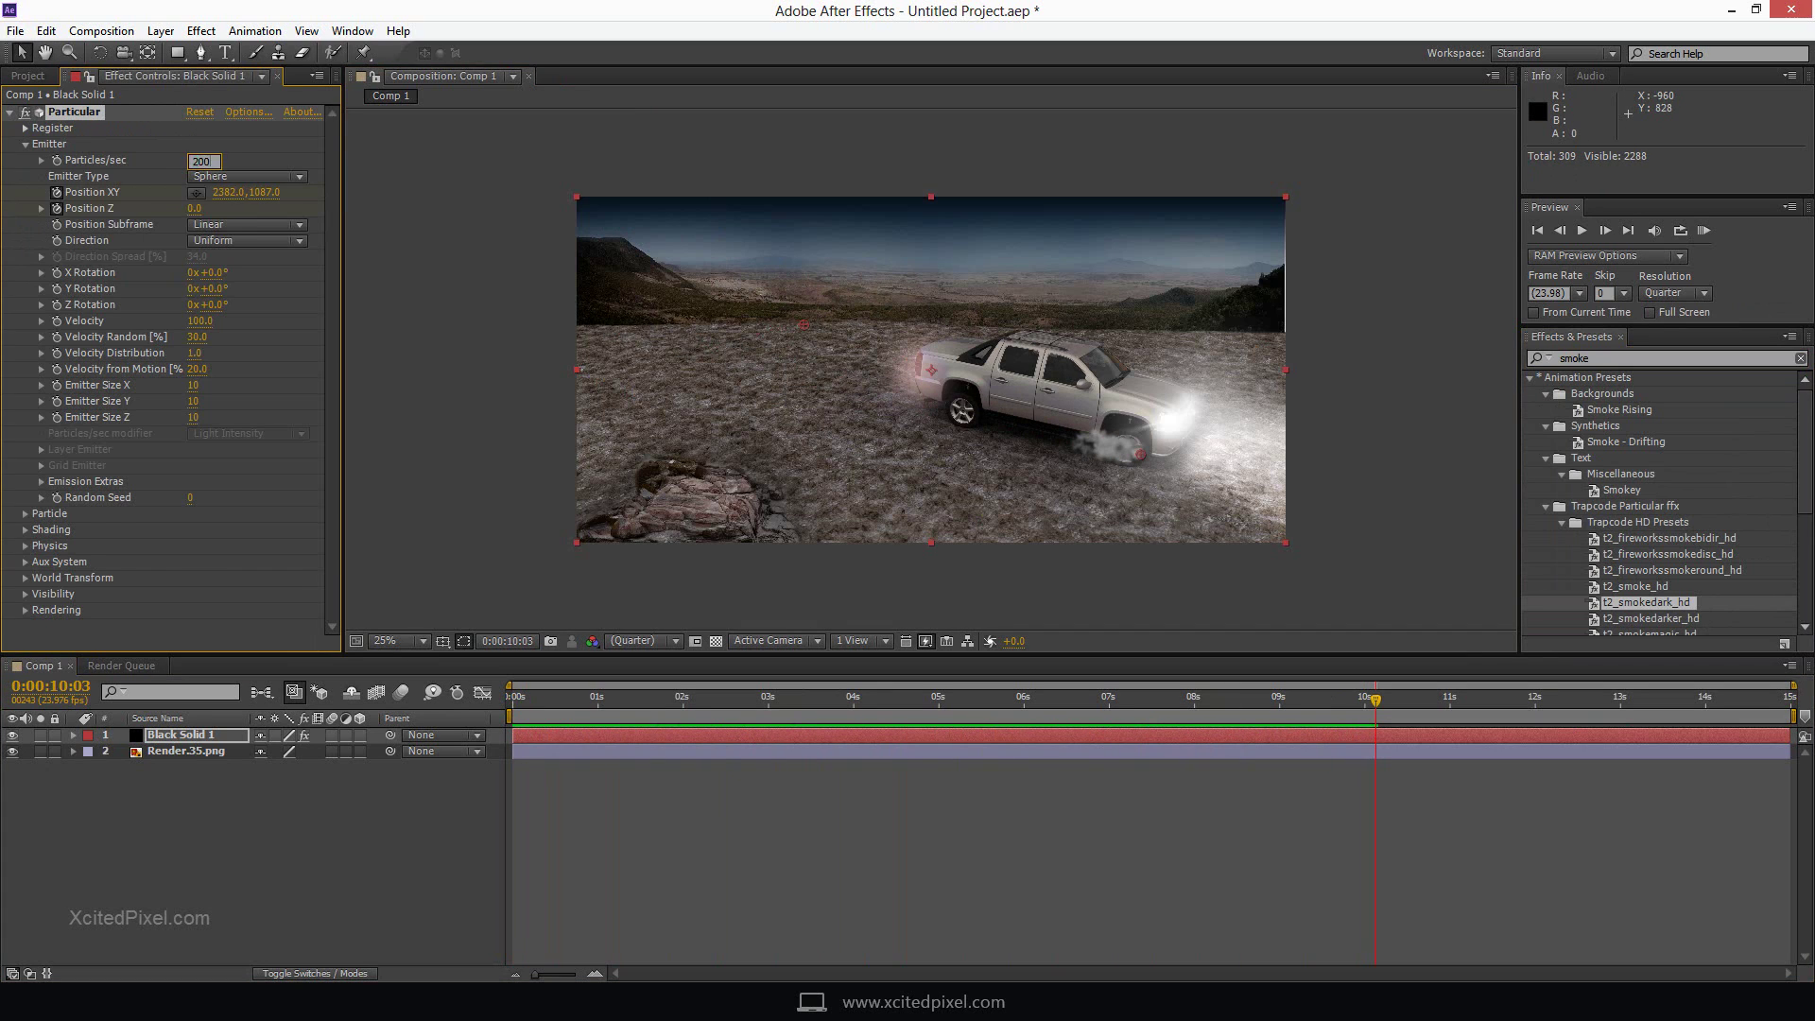
scroll(171, 359, down, 4)
drag(196, 433, 227, 433)
scroll(170, 359, up, 2)
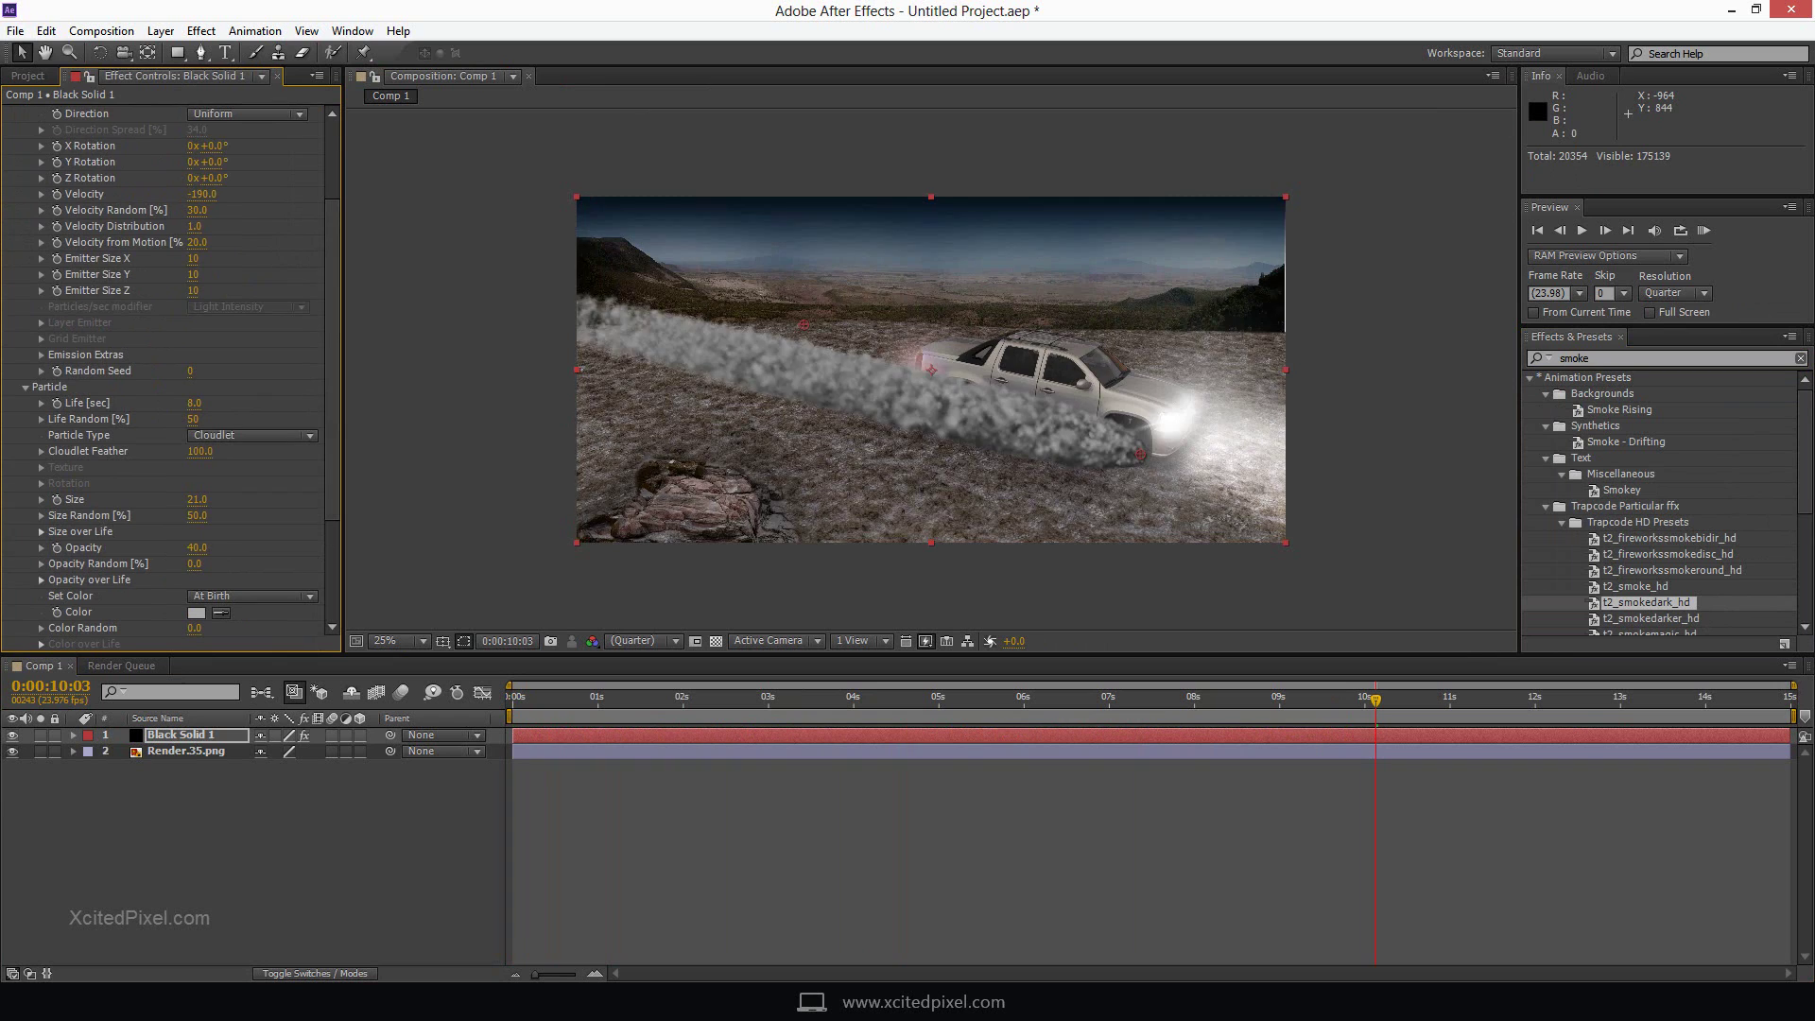
drag(201, 194, 161, 194)
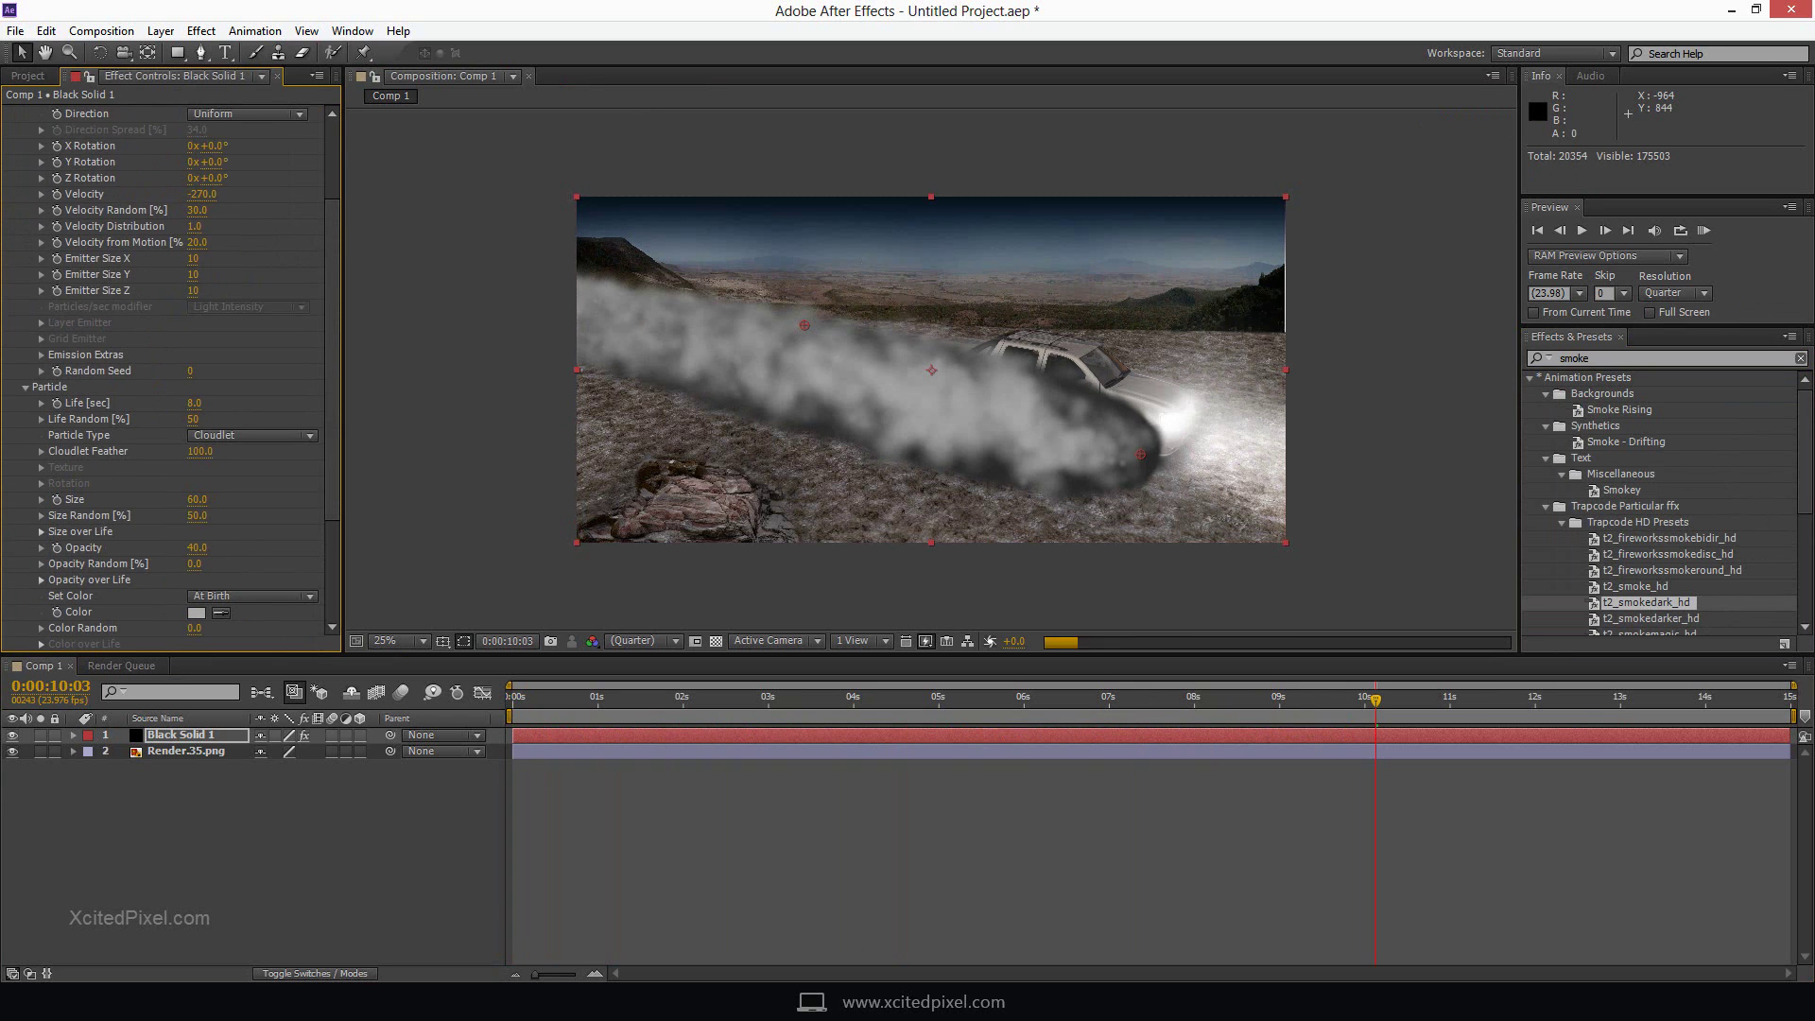
drag(197, 499, 180, 499)
Preview the smoke trail animation from the start of the composition
key(Home)
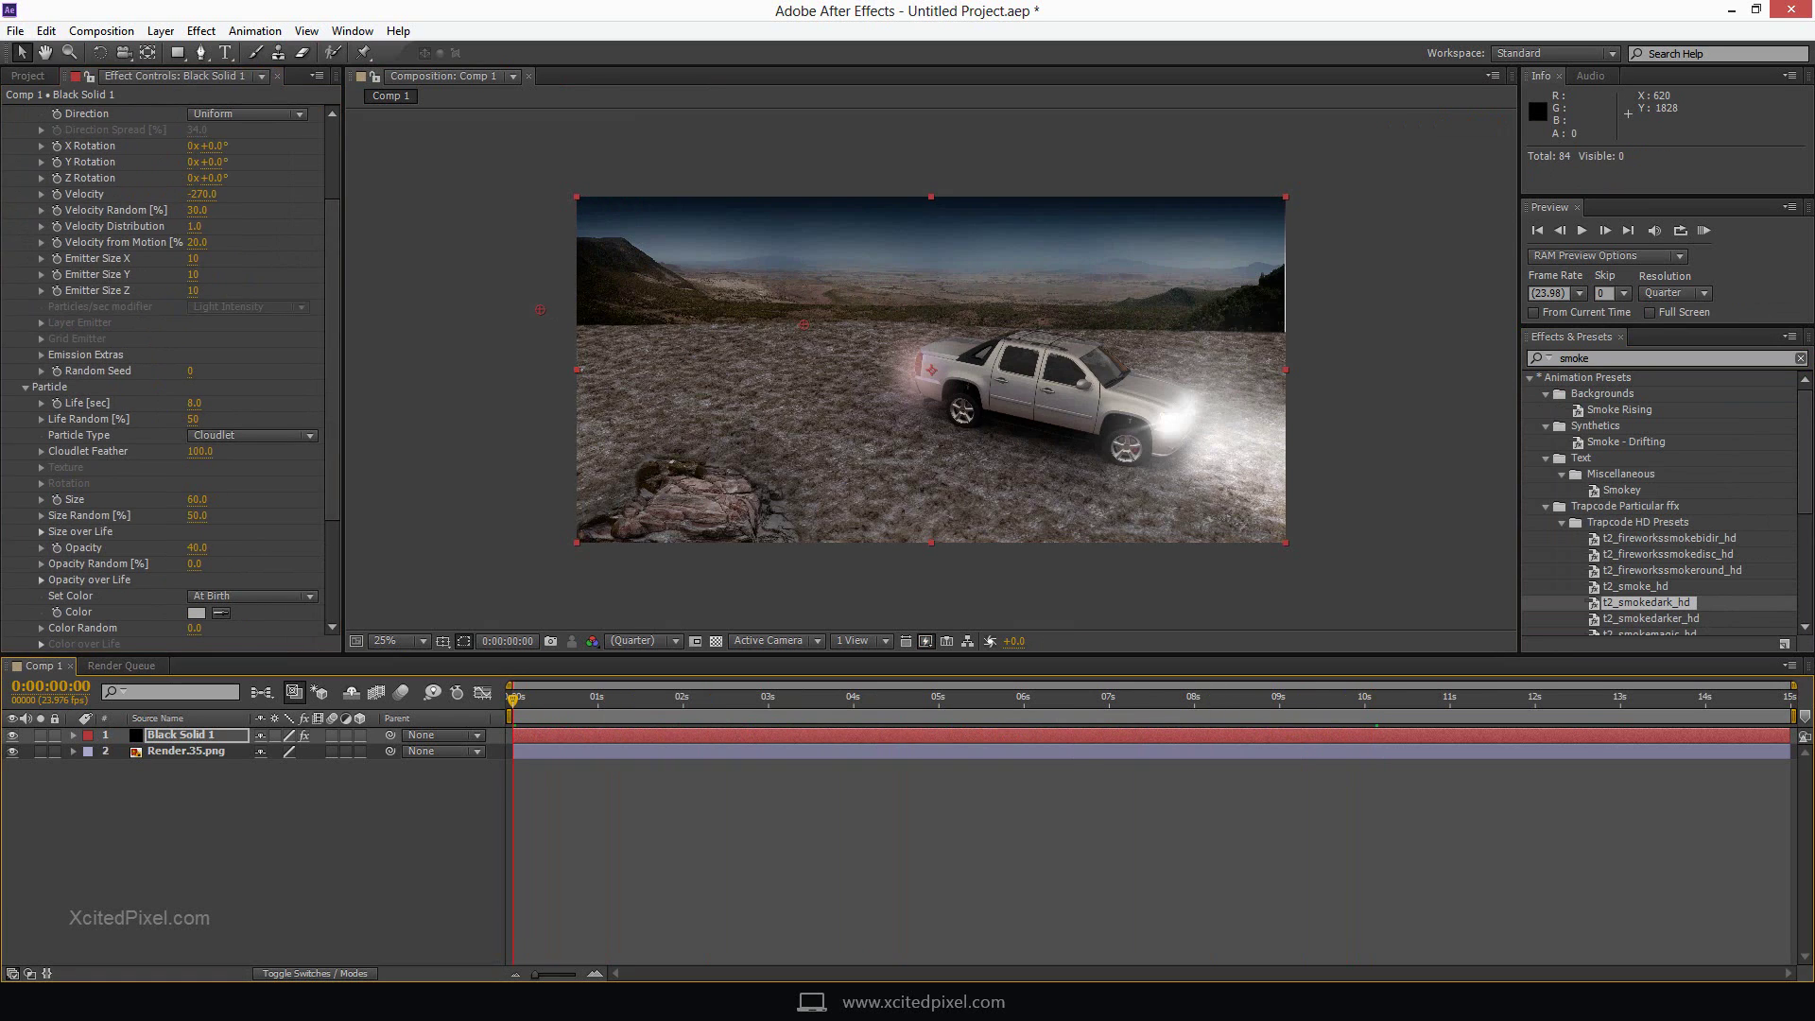
scroll(170, 359, up, 4)
key(space)
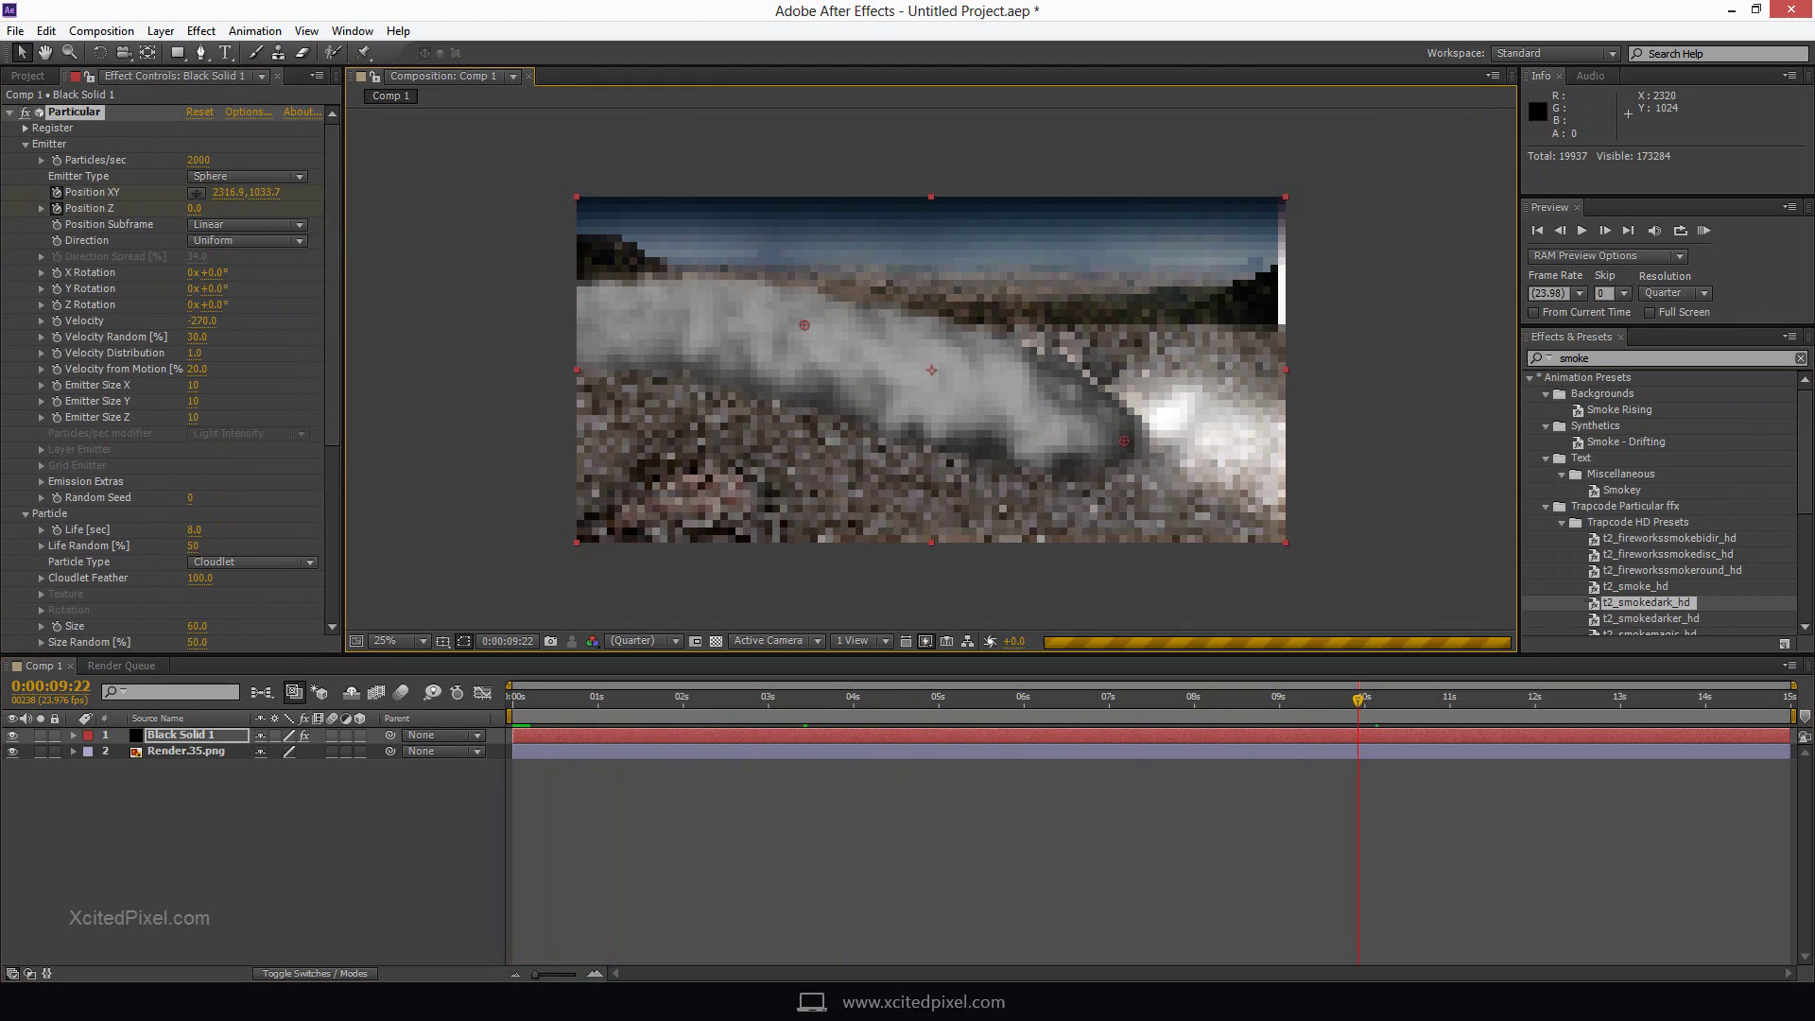
key(Home)
key(space)
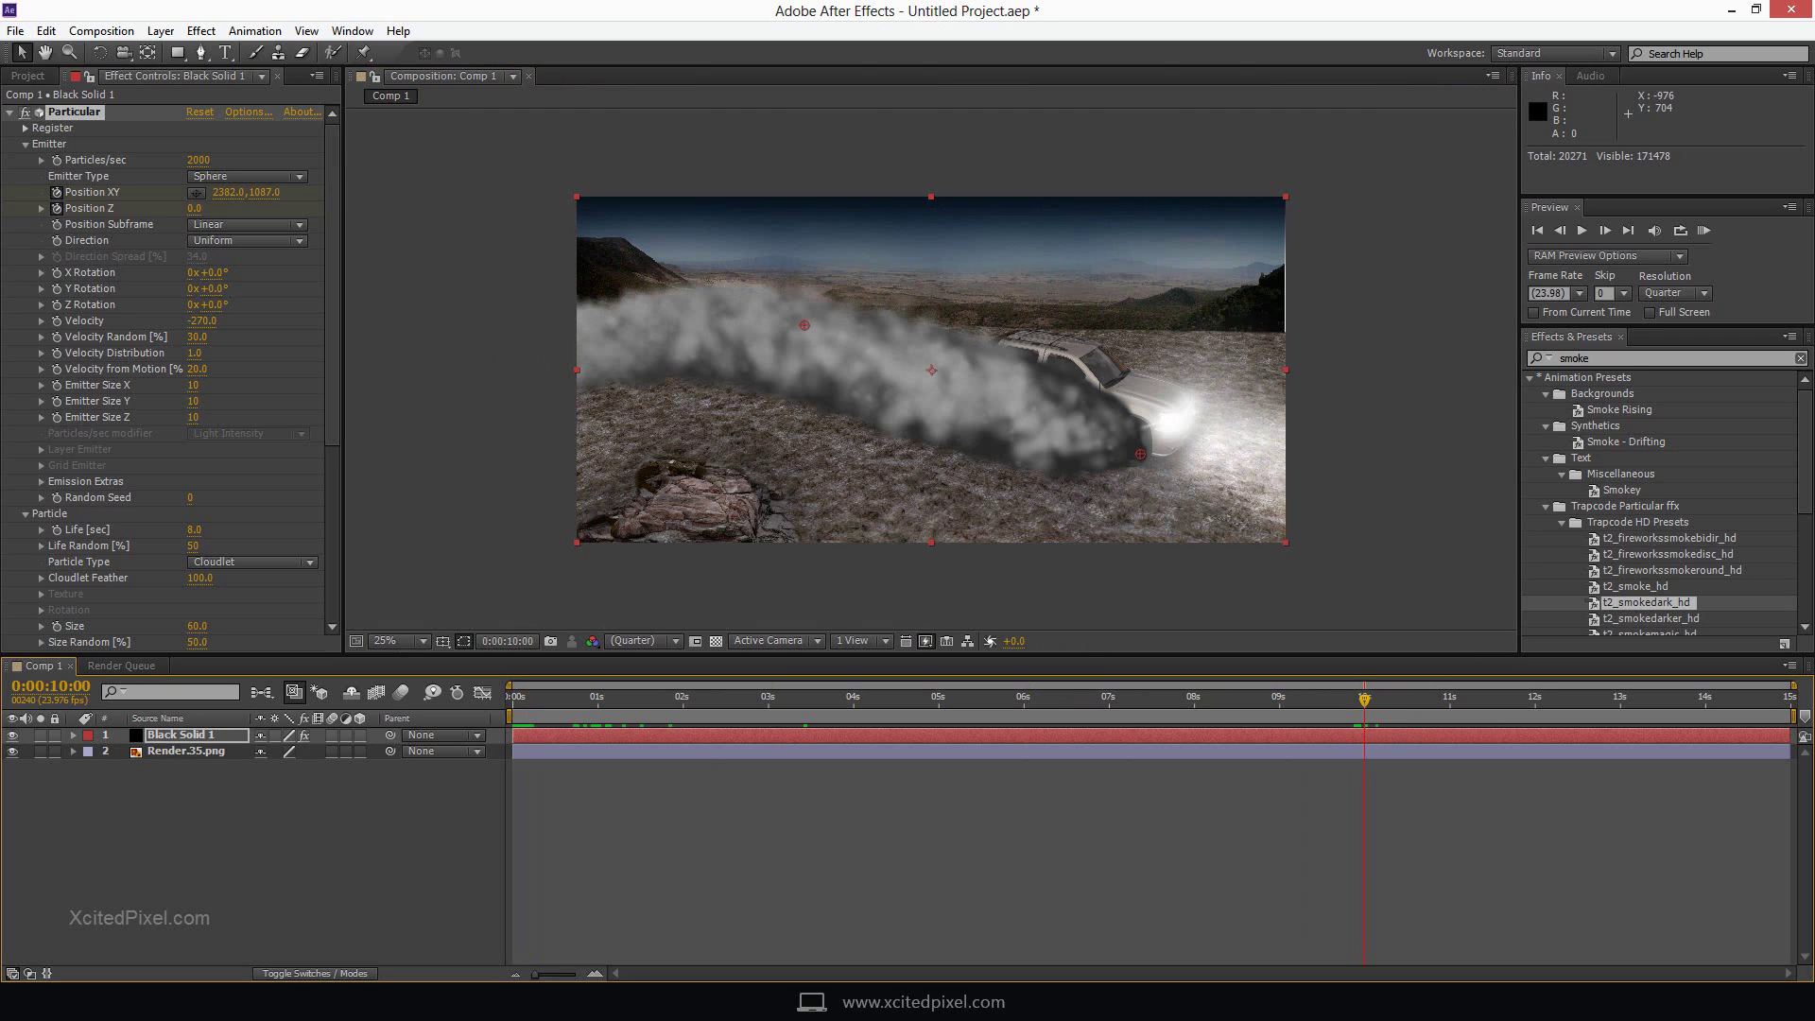
Set the Particular shadowlet color strength to 50
scroll(170, 378, down, 10)
text(50)
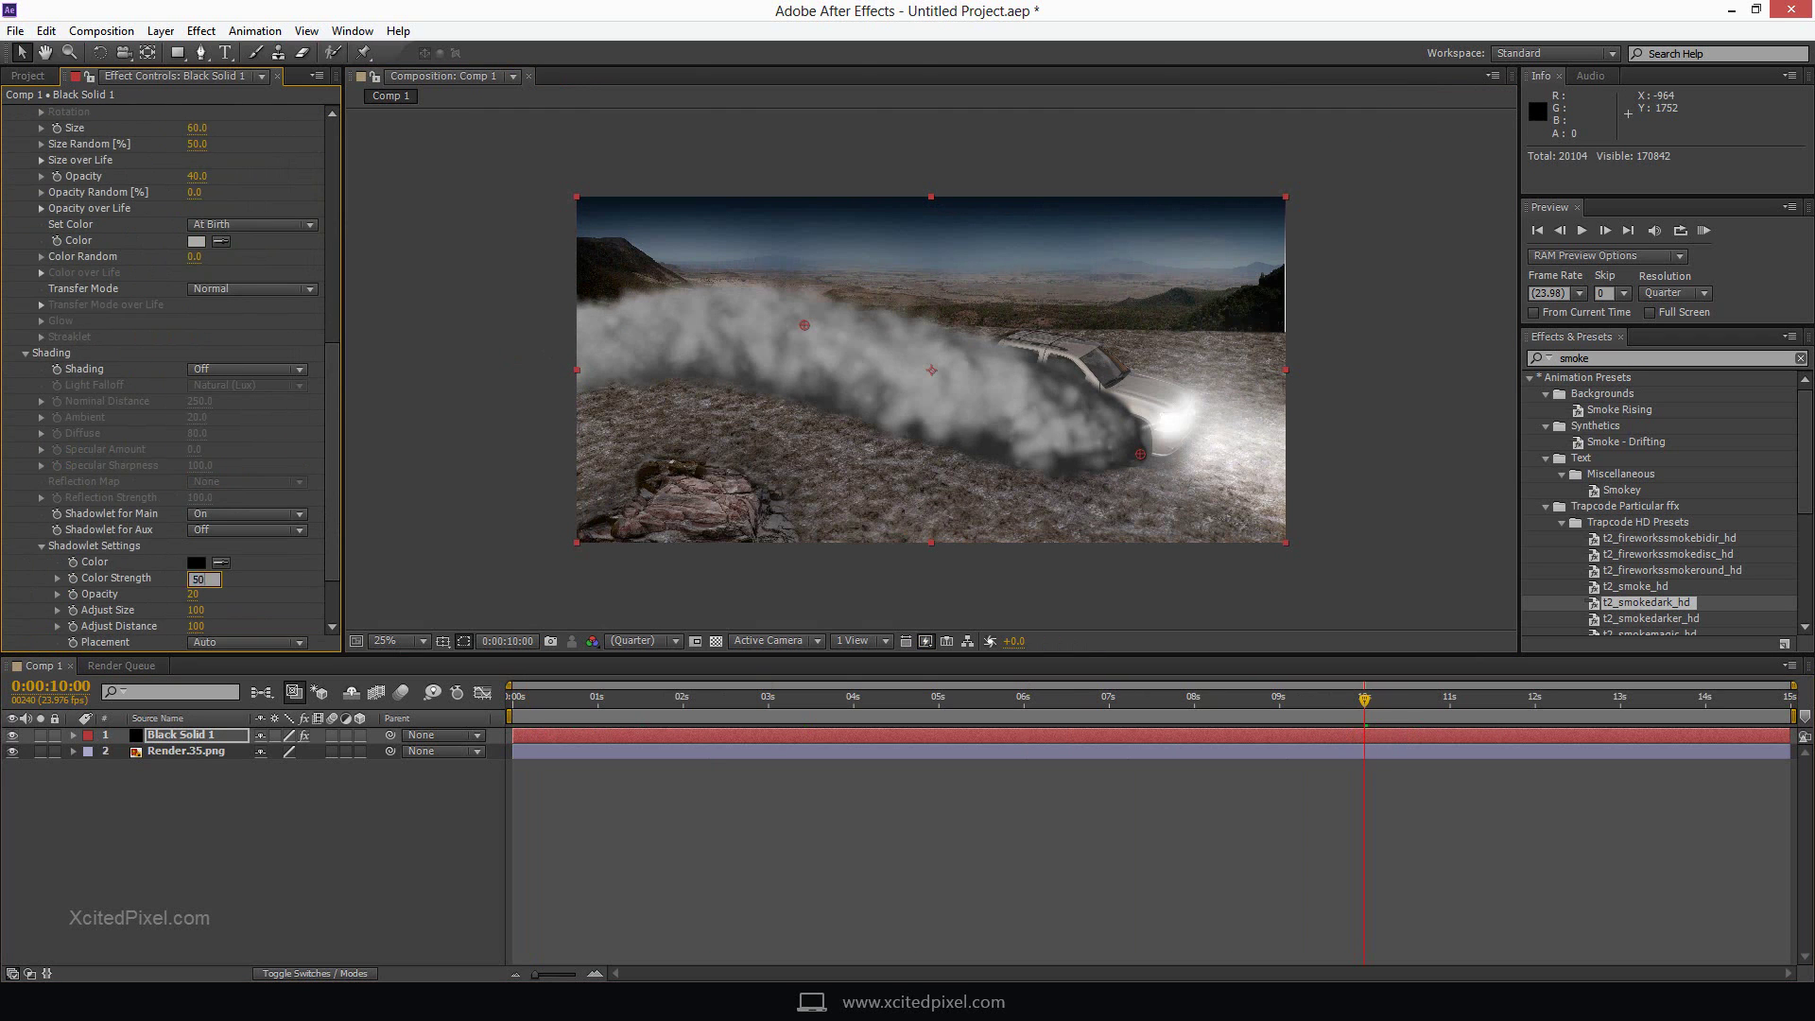
key(Return)
Recolor the Particular smoke particles to a dark grayish brown
click(195, 240)
key(Return)
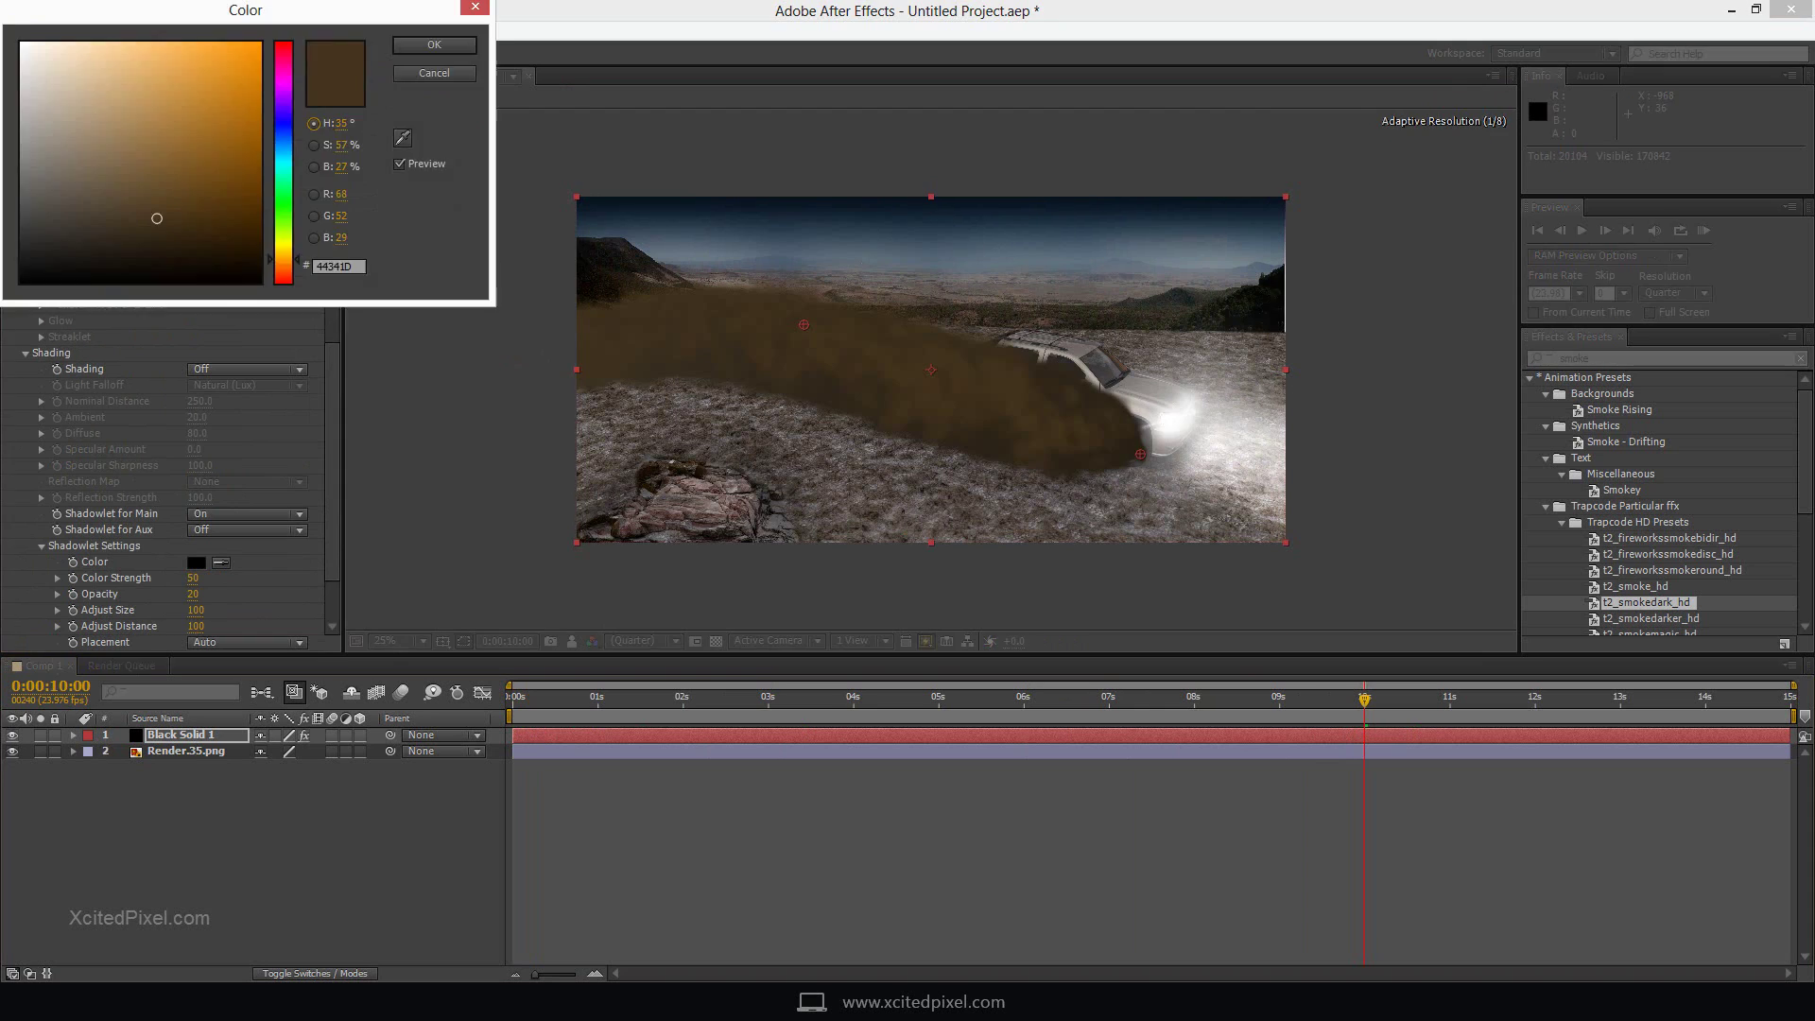
click(196, 240)
key(Return)
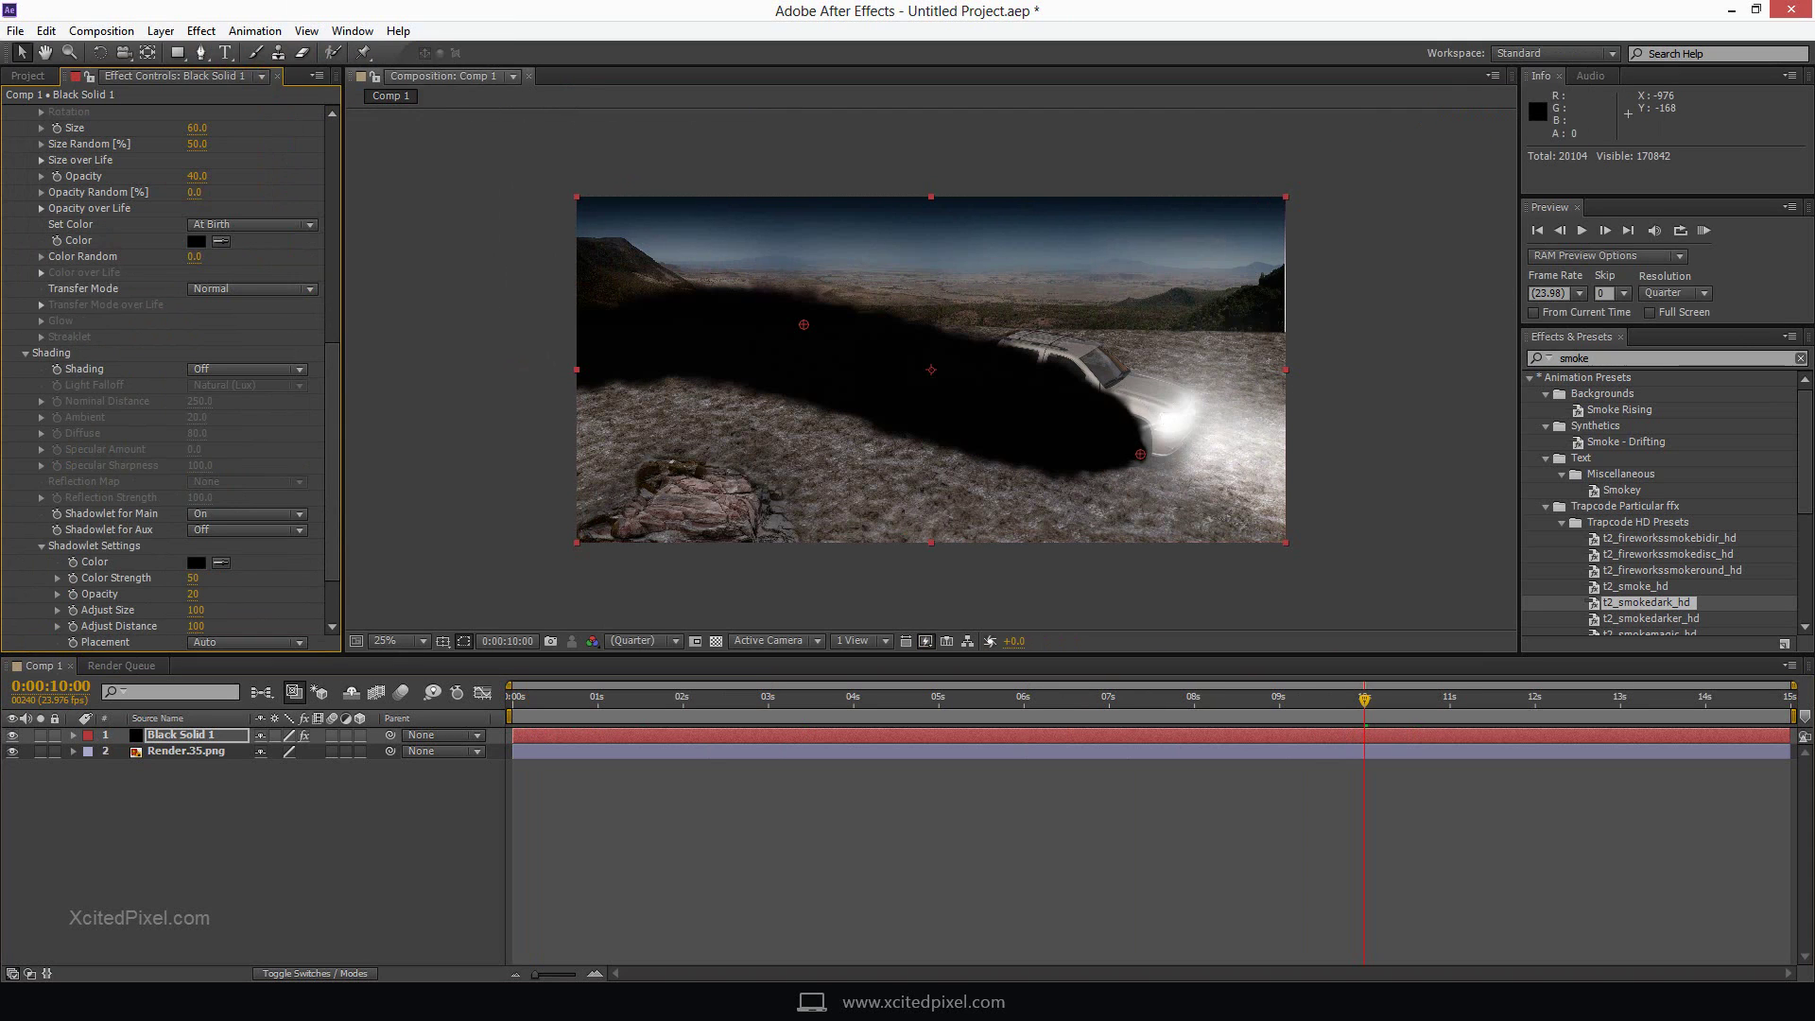
click(196, 240)
key(Return)
Set the shadowlet opacity of the smoke to 30
scroll(193, 568, down, 1)
click(192, 554)
text(30)
key(Return)
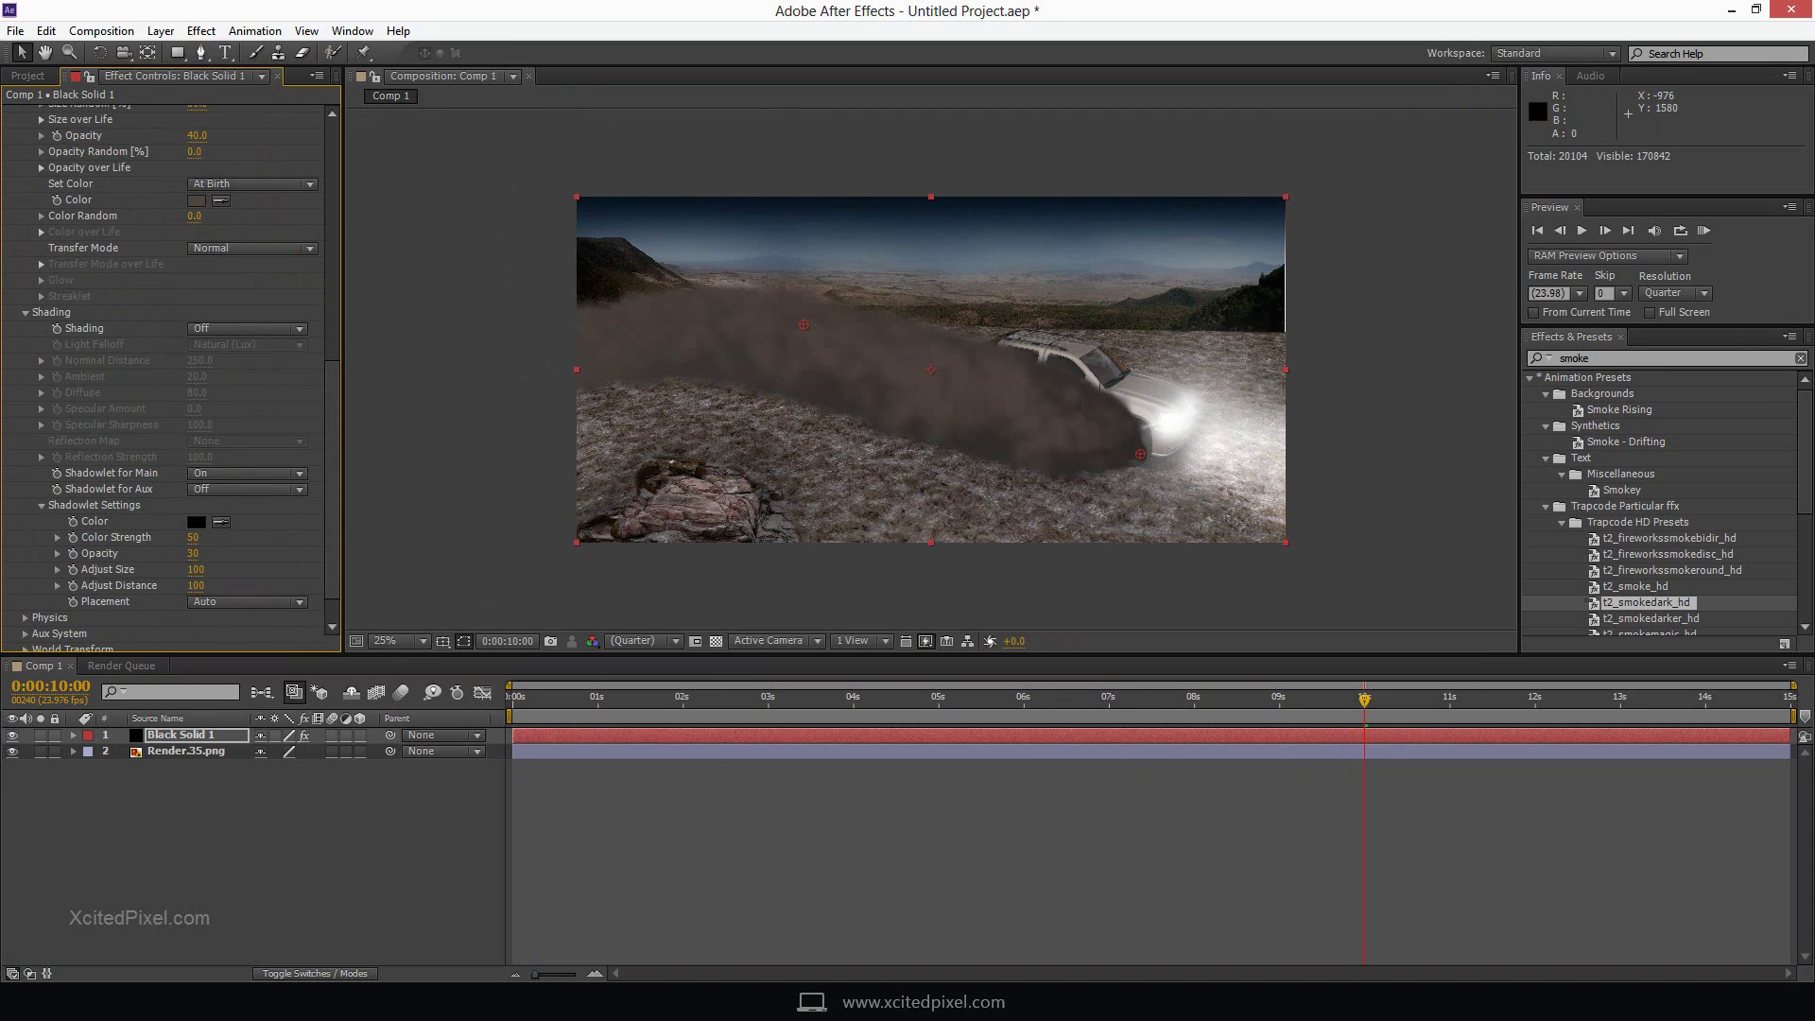
Set the smoke particle size to 50 and the emitter velocity to 200
scroll(171, 378, up, 6)
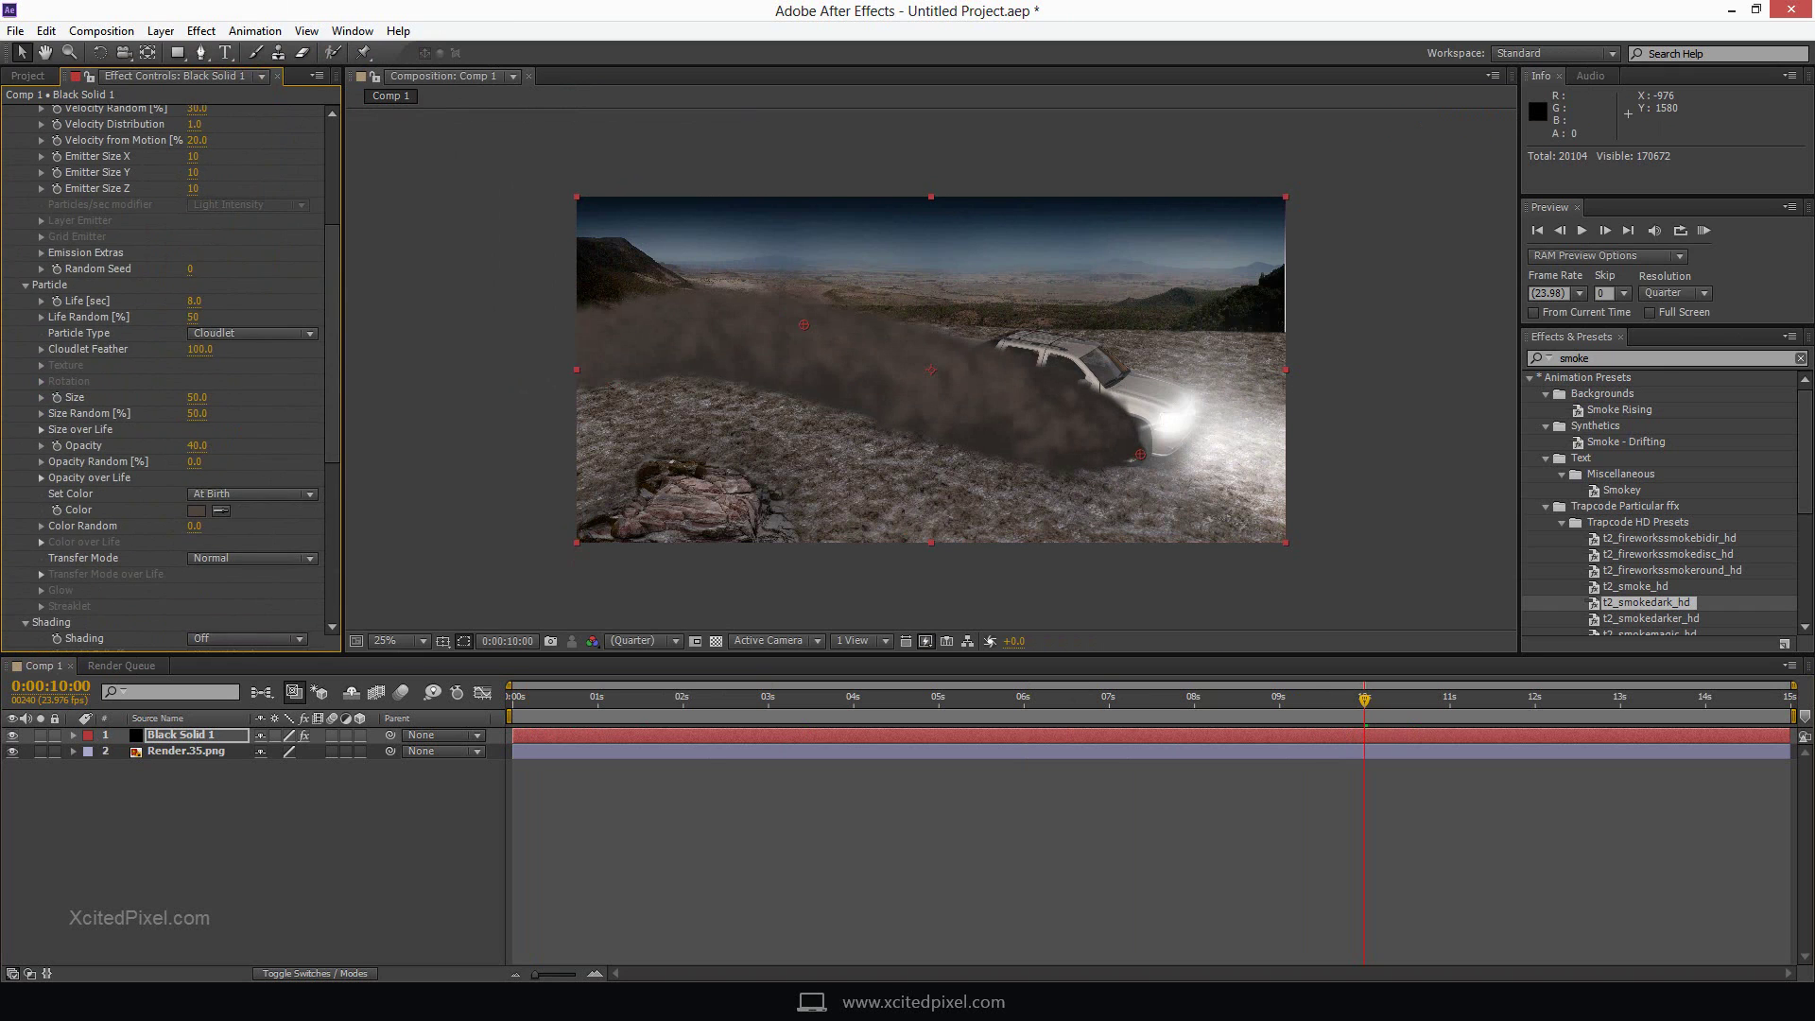
scroll(170, 378, up, 3)
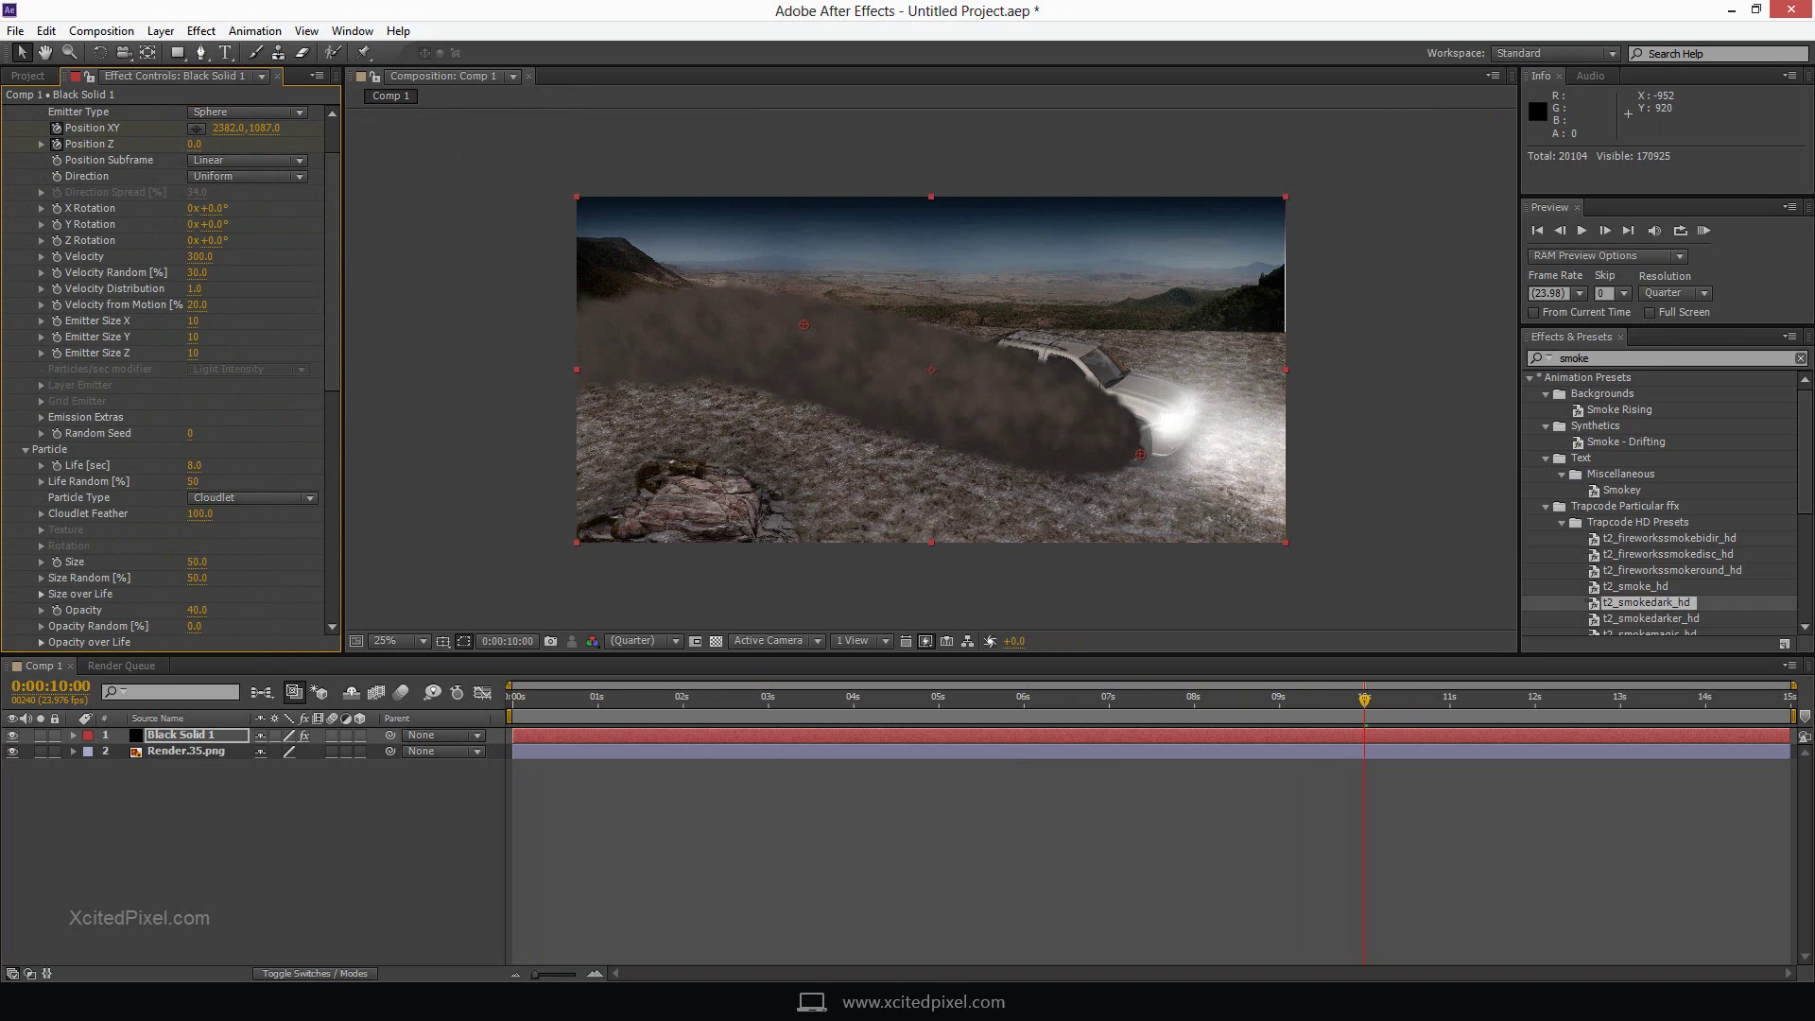
key(ctrl+z)
scroll(170, 378, up, 1)
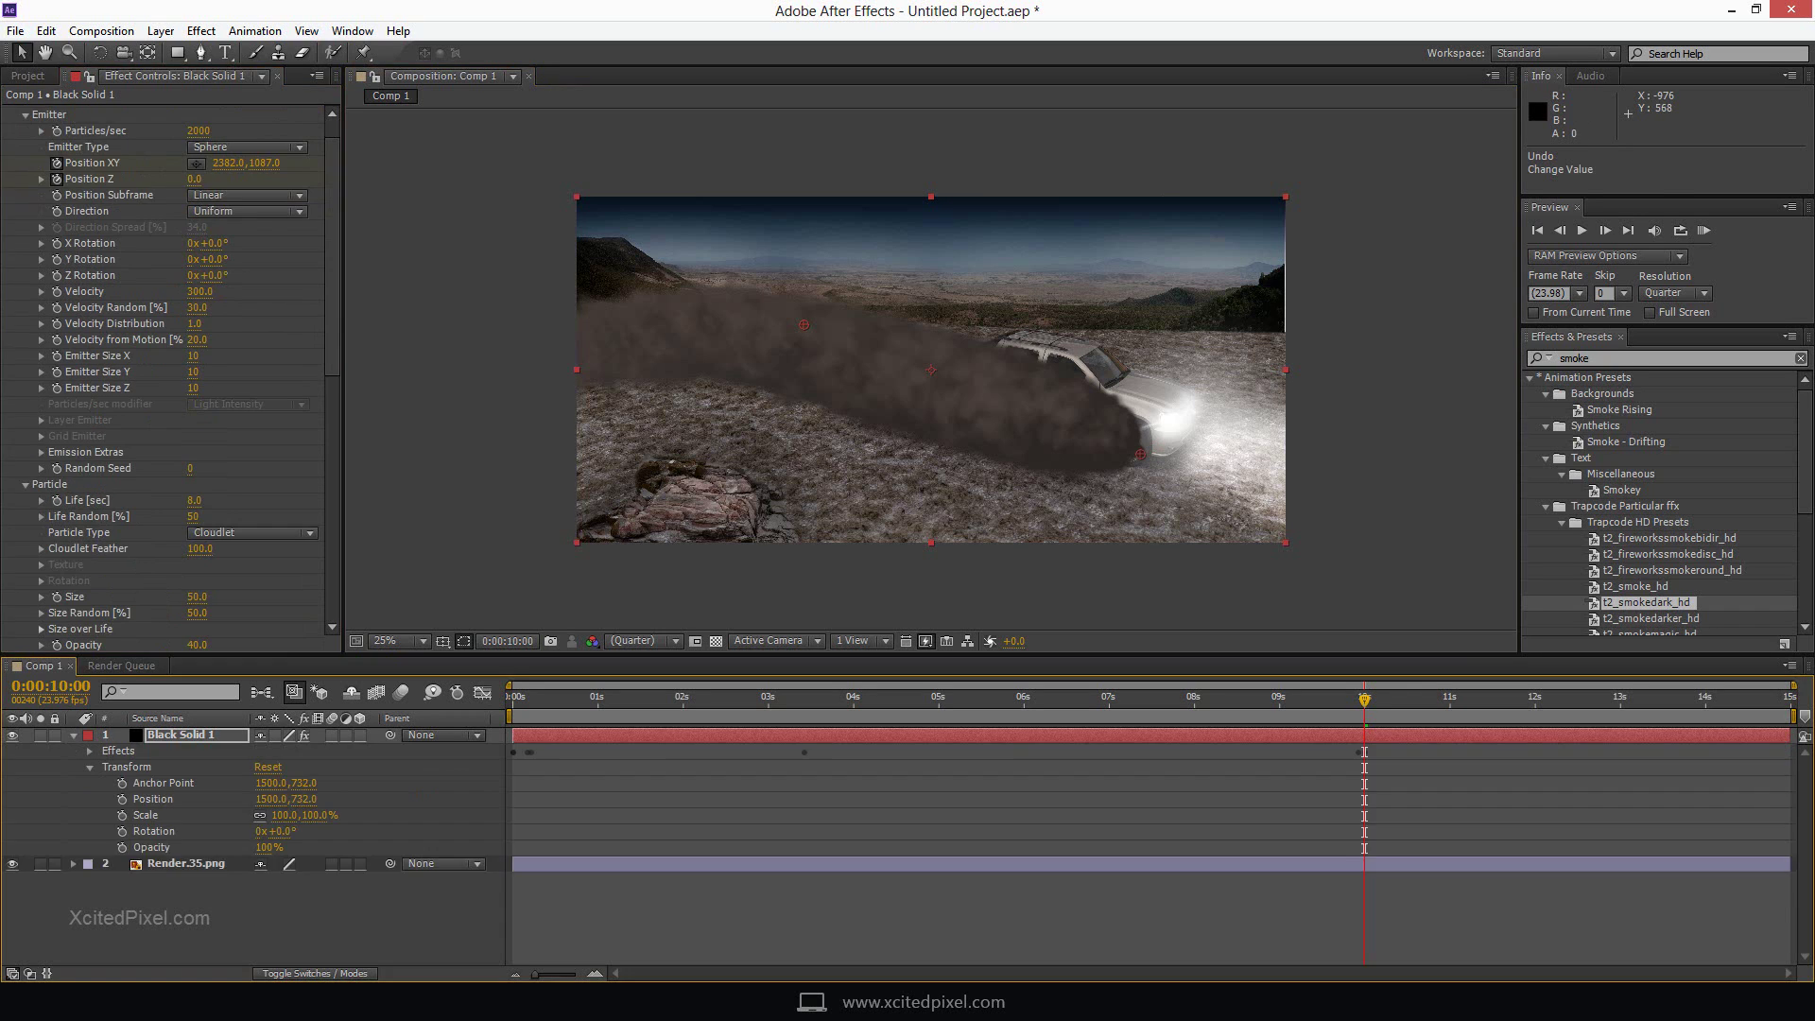
Save the current composition frame as an image file, then switch to Photoshop and reopen the Render.35.psd composite
click(88, 31)
click(454, 345)
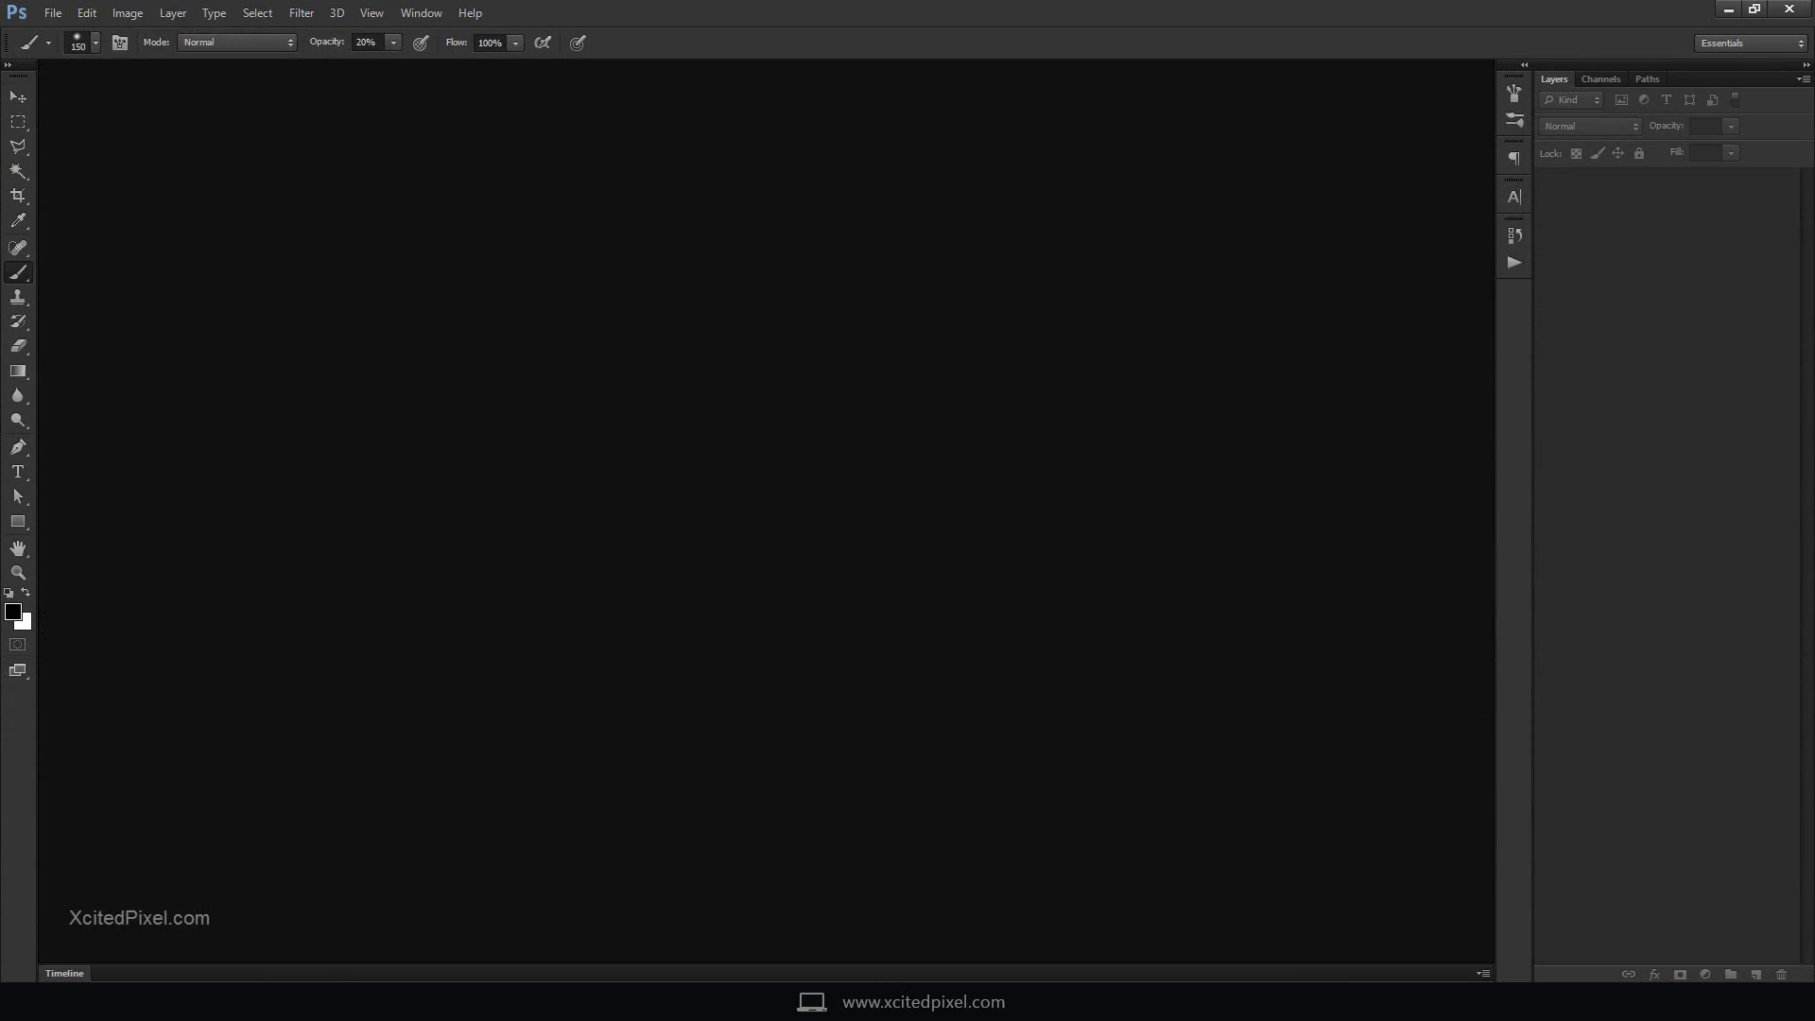
click(53, 12)
click(454, 138)
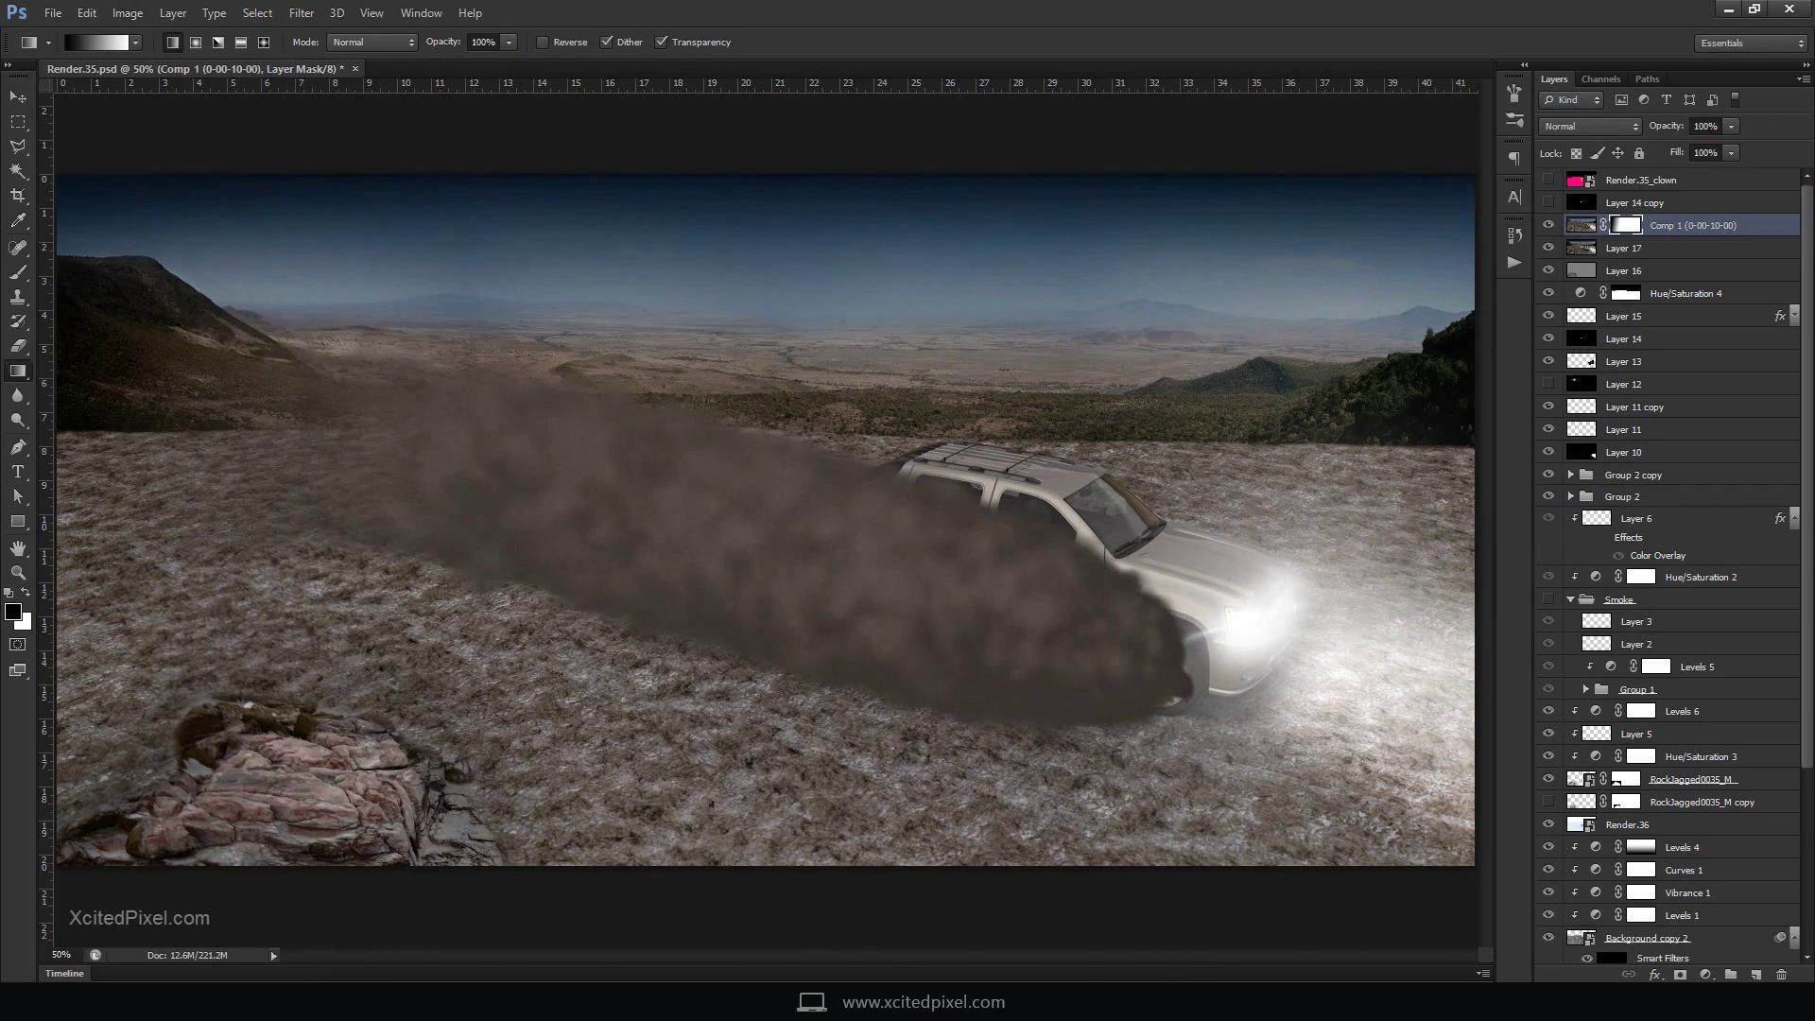
Paint the Comp 1 (0-00-10-00) layer mask at 80% brush opacity to bring back the left smoke and uncover the truck's cab and side
key(b)
key(x)
key(8)
click(180, 397)
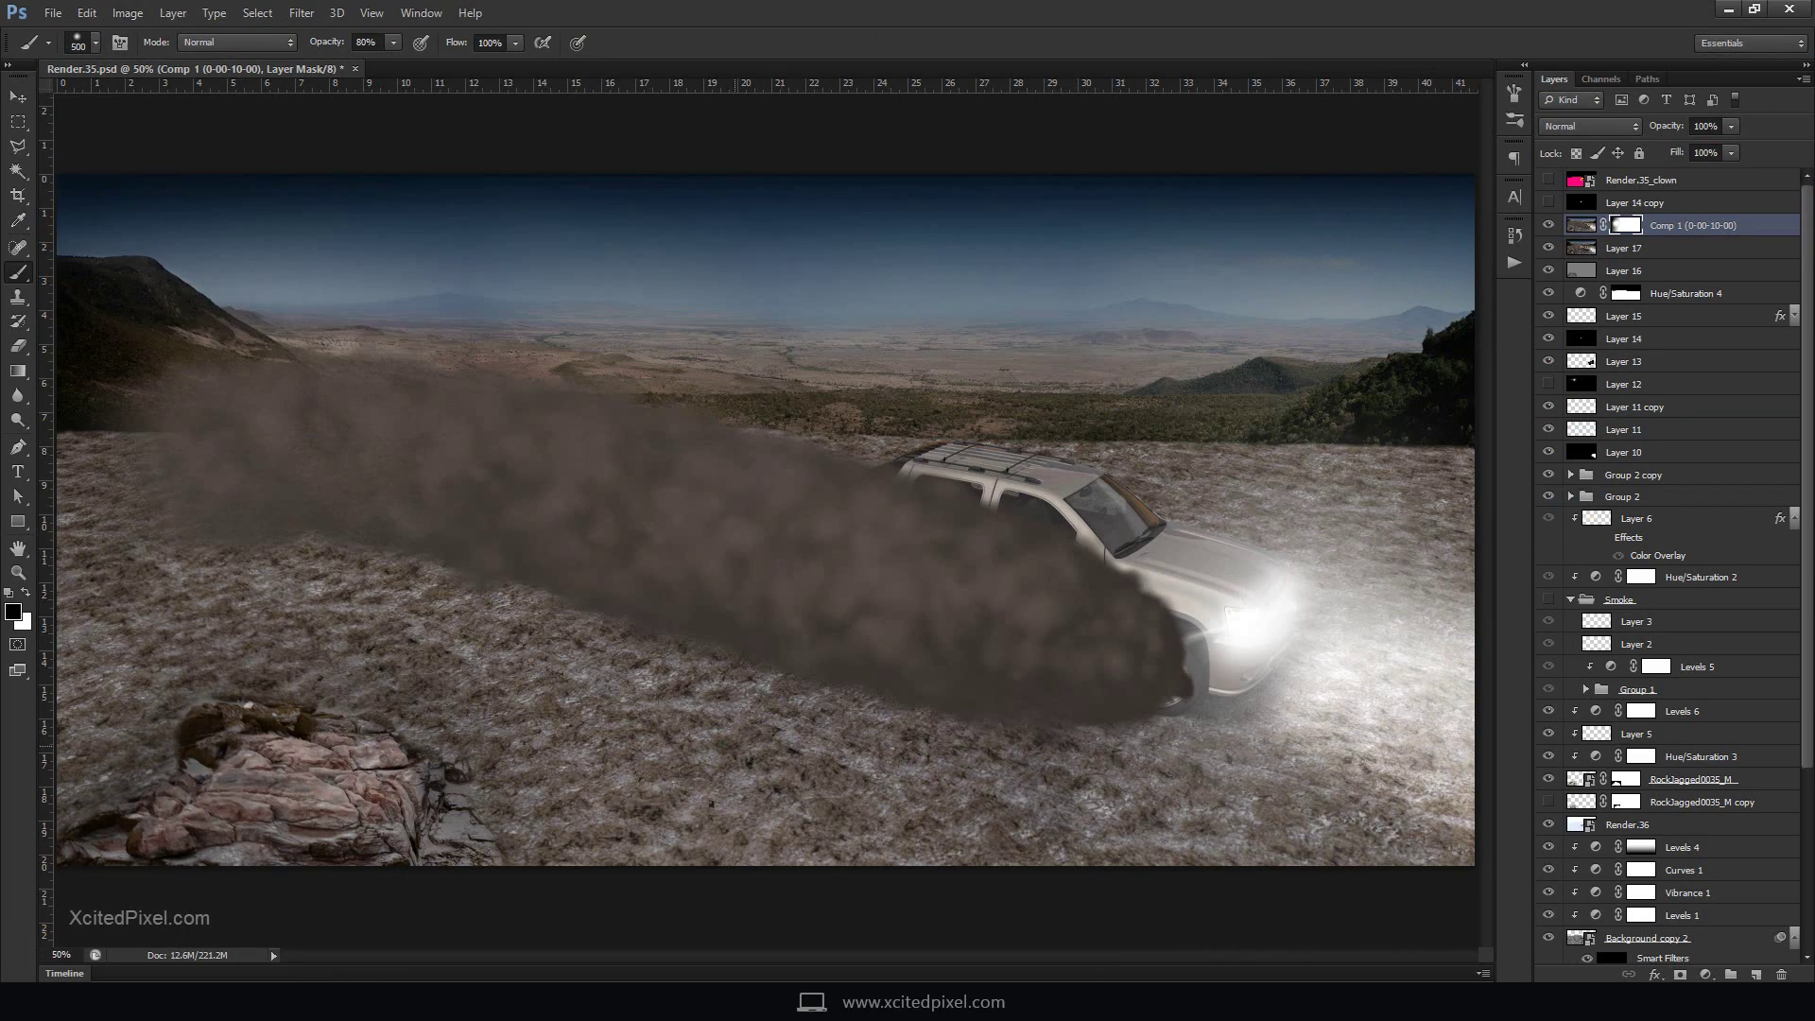
mouse_move(1106, 804)
mouse_down()
mouse_move(870, 804)
mouse_move(737, 690)
mouse_move(1087, 529)
mouse_up()
key(v)
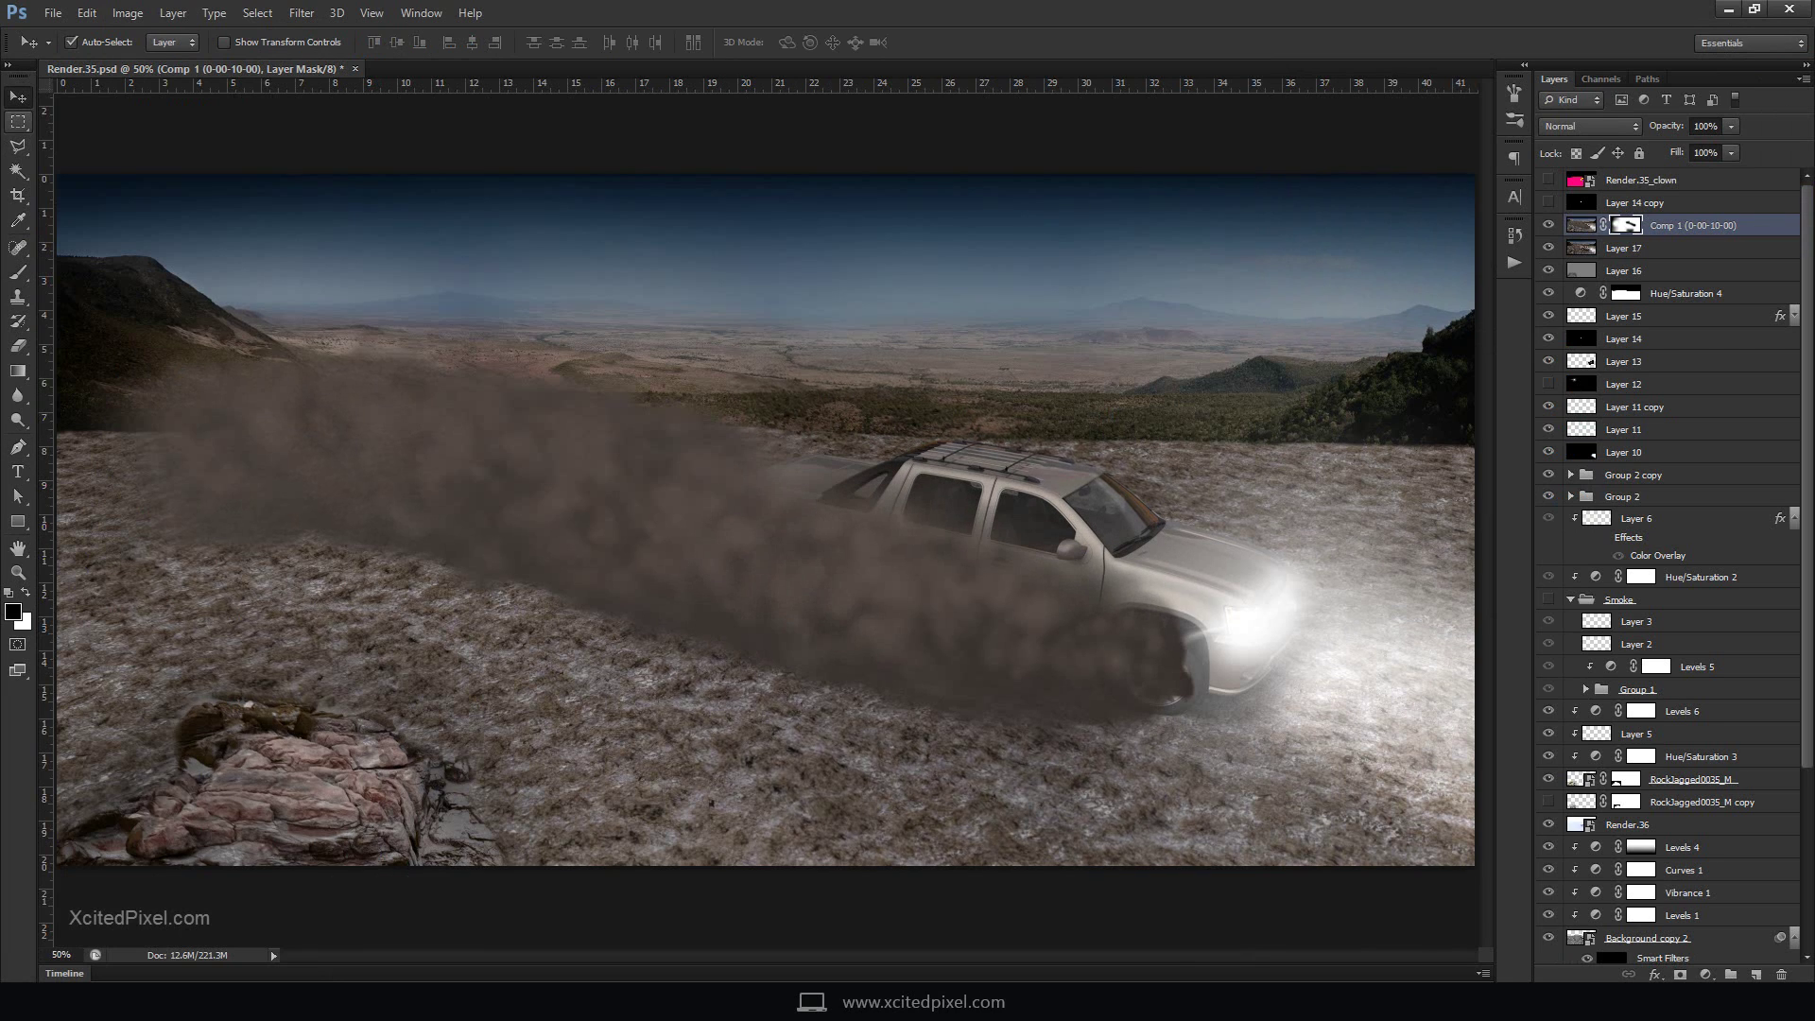
key(b)
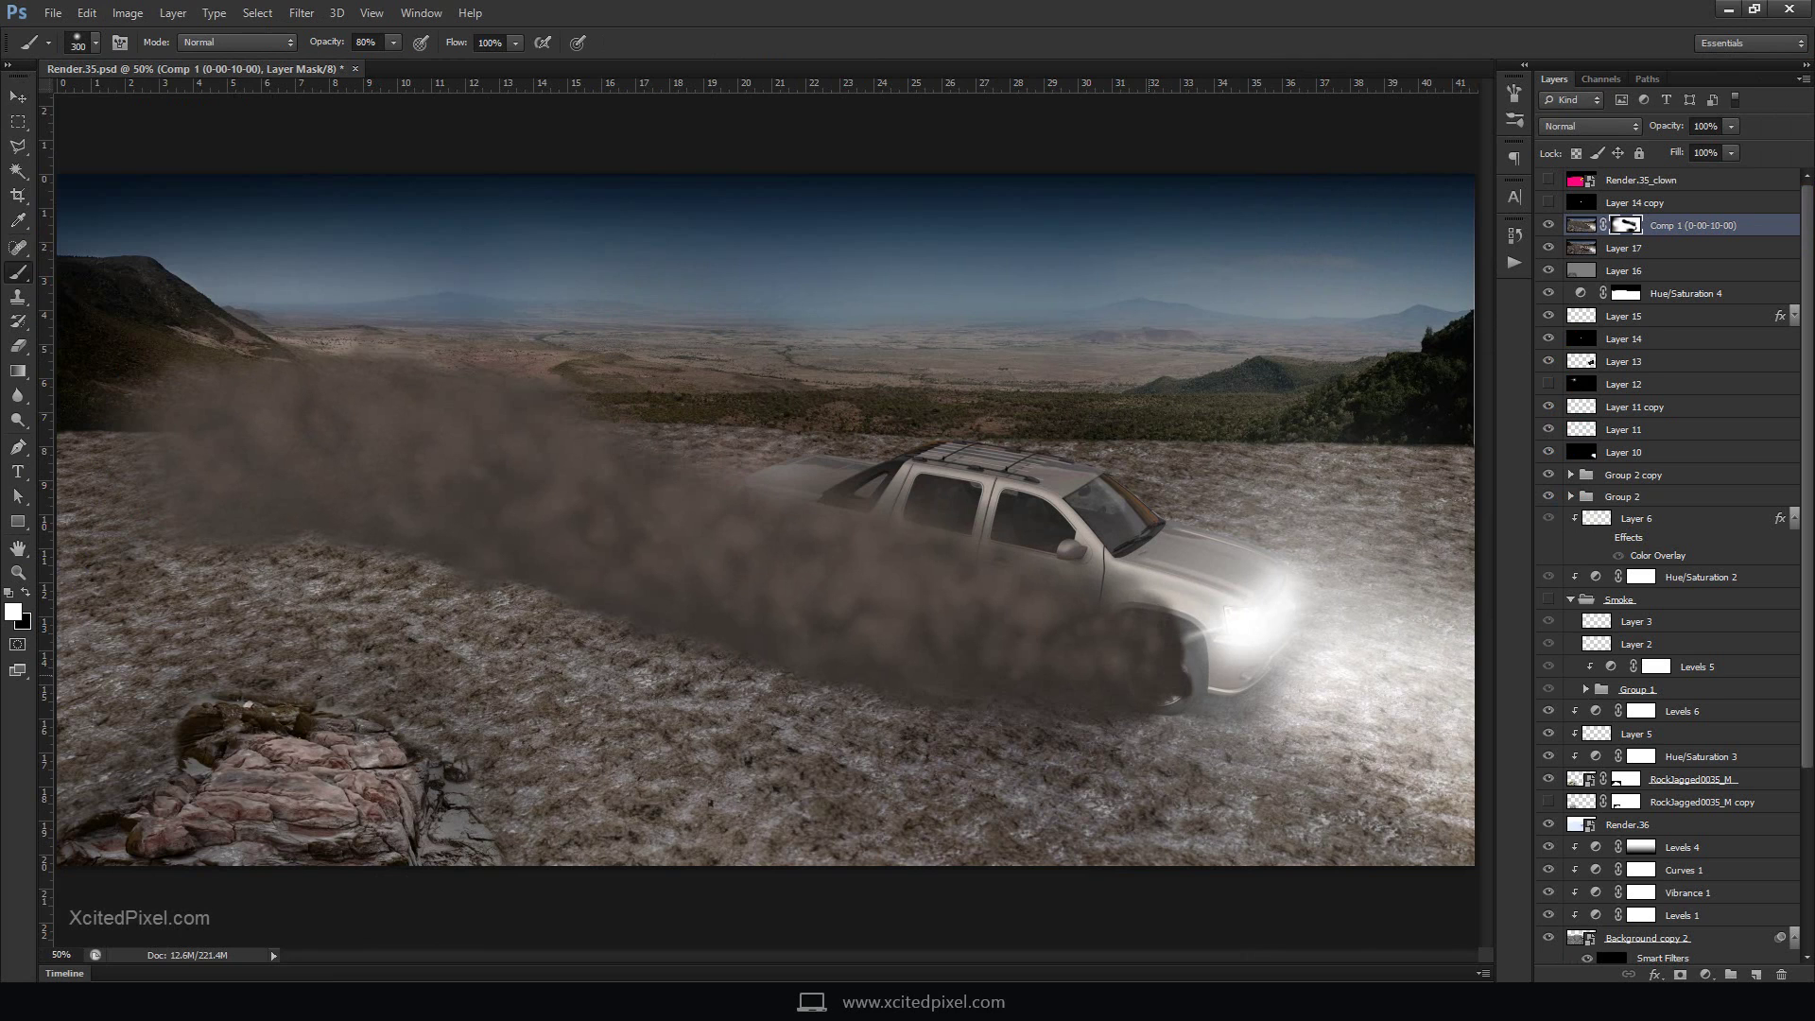
Duplicate the Comp 1 (0-00-10-00) smoke layer, shift the copy toward the front wheel, and fill its mask with black
key(ctrl+j)
key(v)
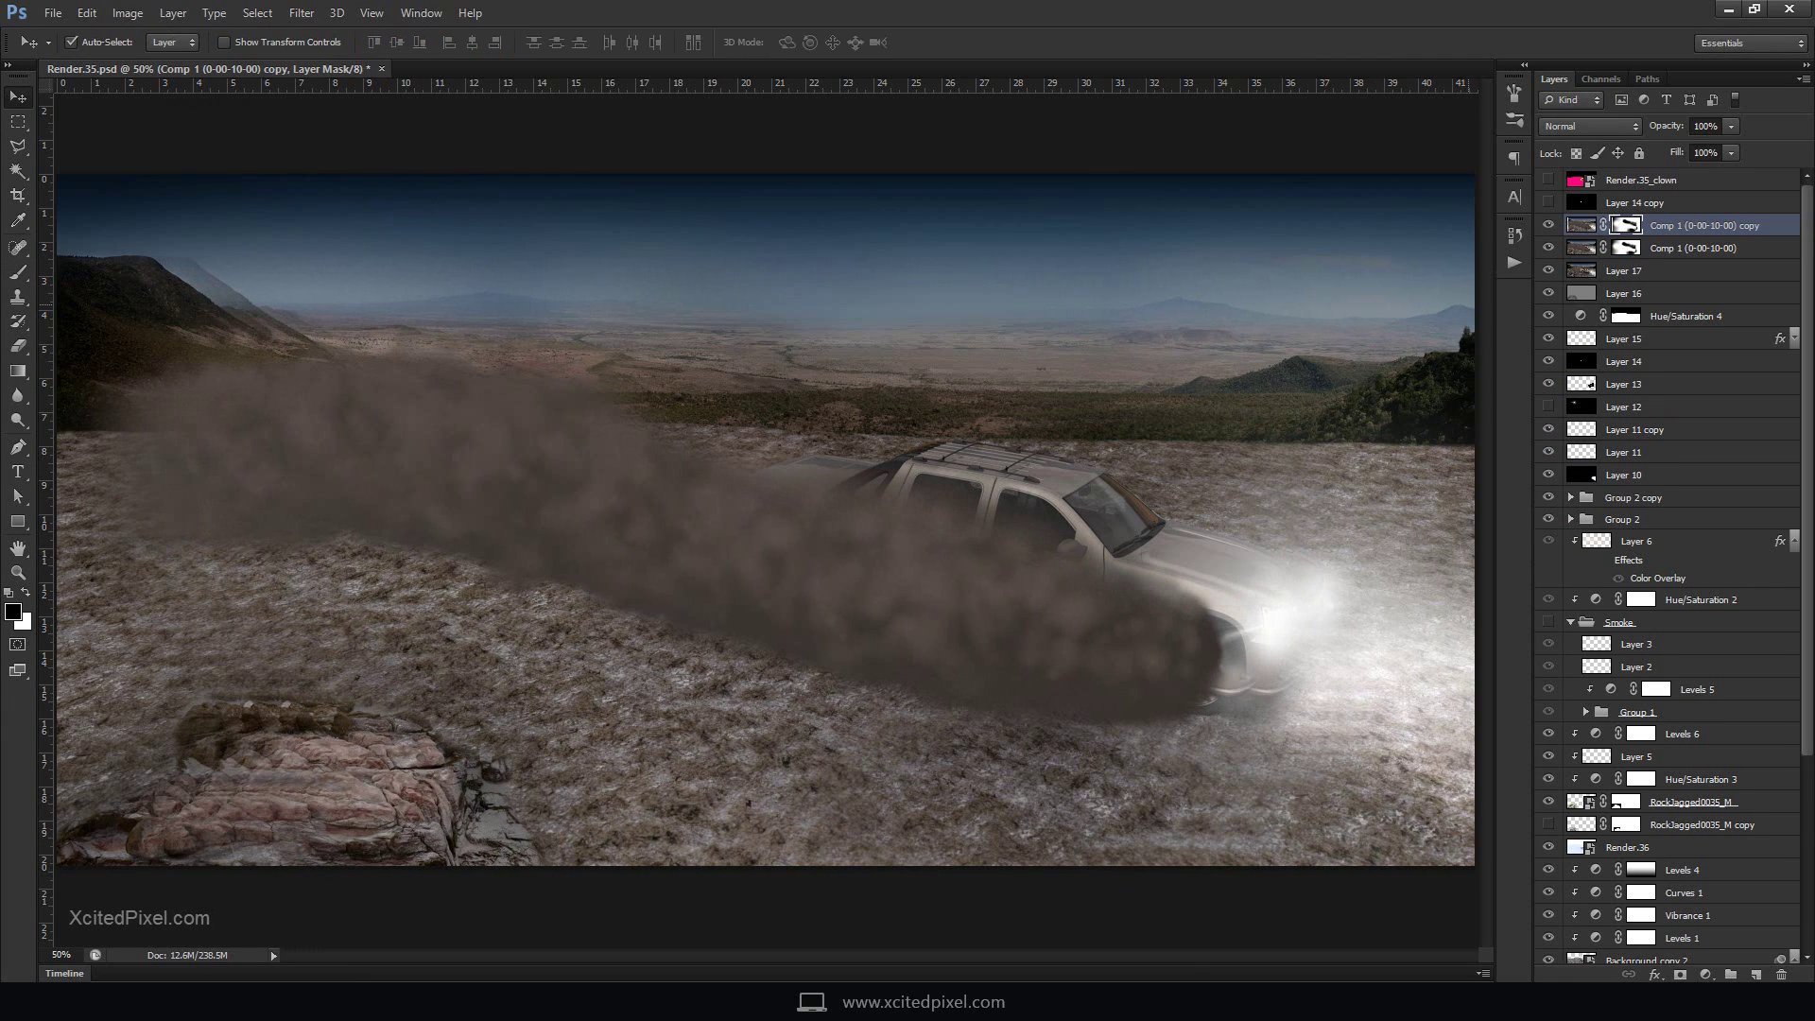
key(ctrl+alt+BackSpace)
key(Return)
key(b)
key(alt+BackSpace)
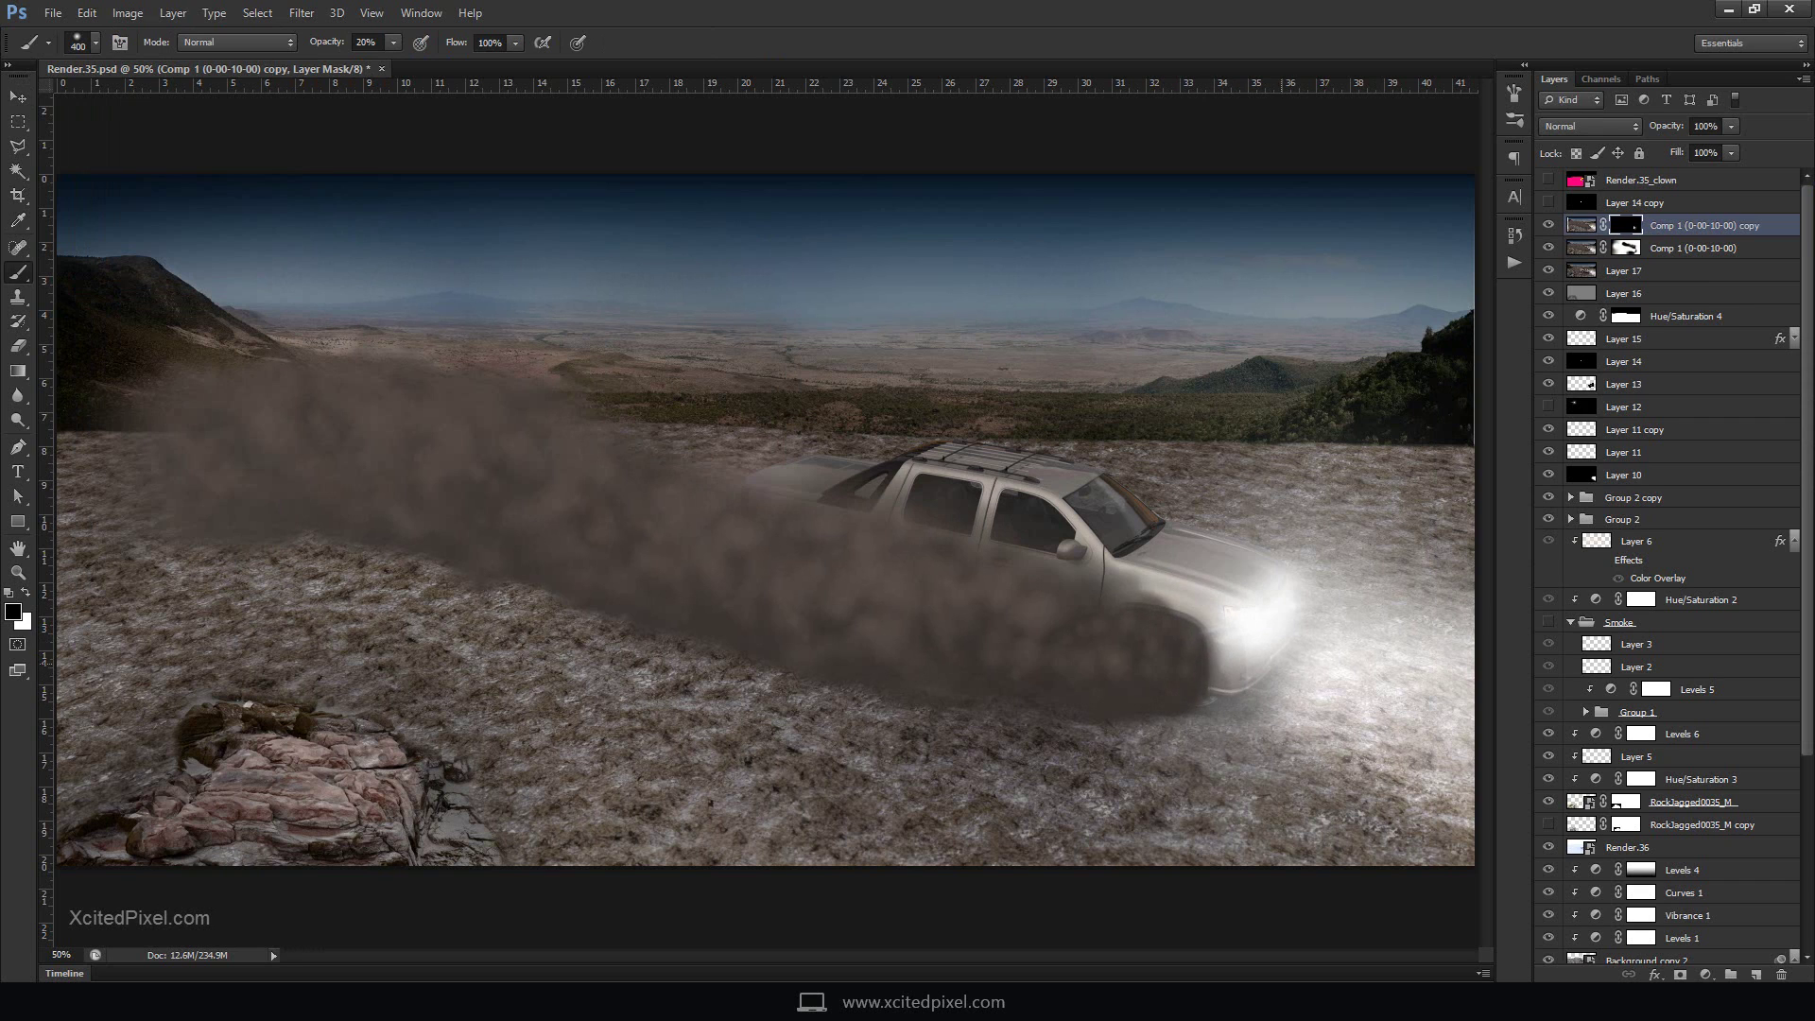
Group Layer 6, Hue/Saturation 2 and the Smoke folder together
key(shift+alt+bracketleft)
key(ctrl+minus)
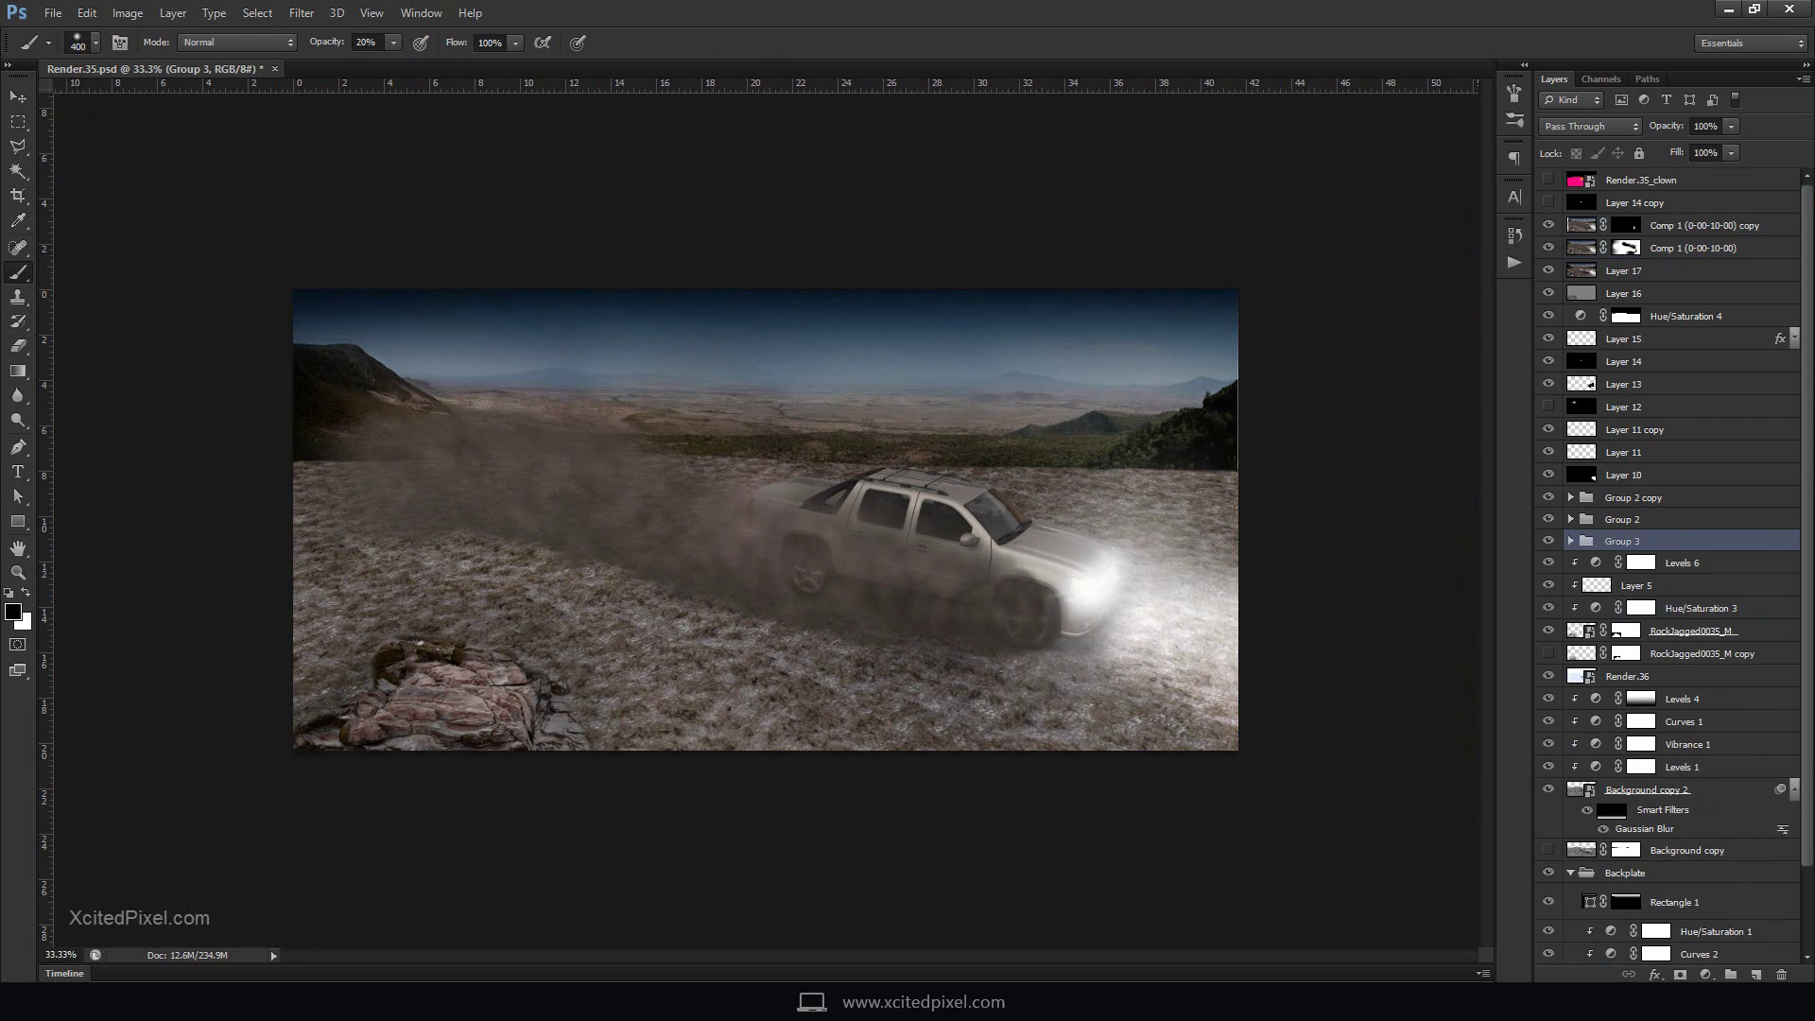
key(ctrl+g)
Lower the fill of the masked Comp 1 smoke copy to 63%, duplicate it, and select both copies
mouse_move(1731, 153)
mouse_down()
mouse_move(1674, 174)
mouse_move(1731, 174)
mouse_move(1709, 174)
mouse_up()
click(1625, 247)
key(x)
key(ctrl+j)
key(v)
key(alt+bracketright)
key(alt+bracketleft)
key(shift+alt+bracketleft)
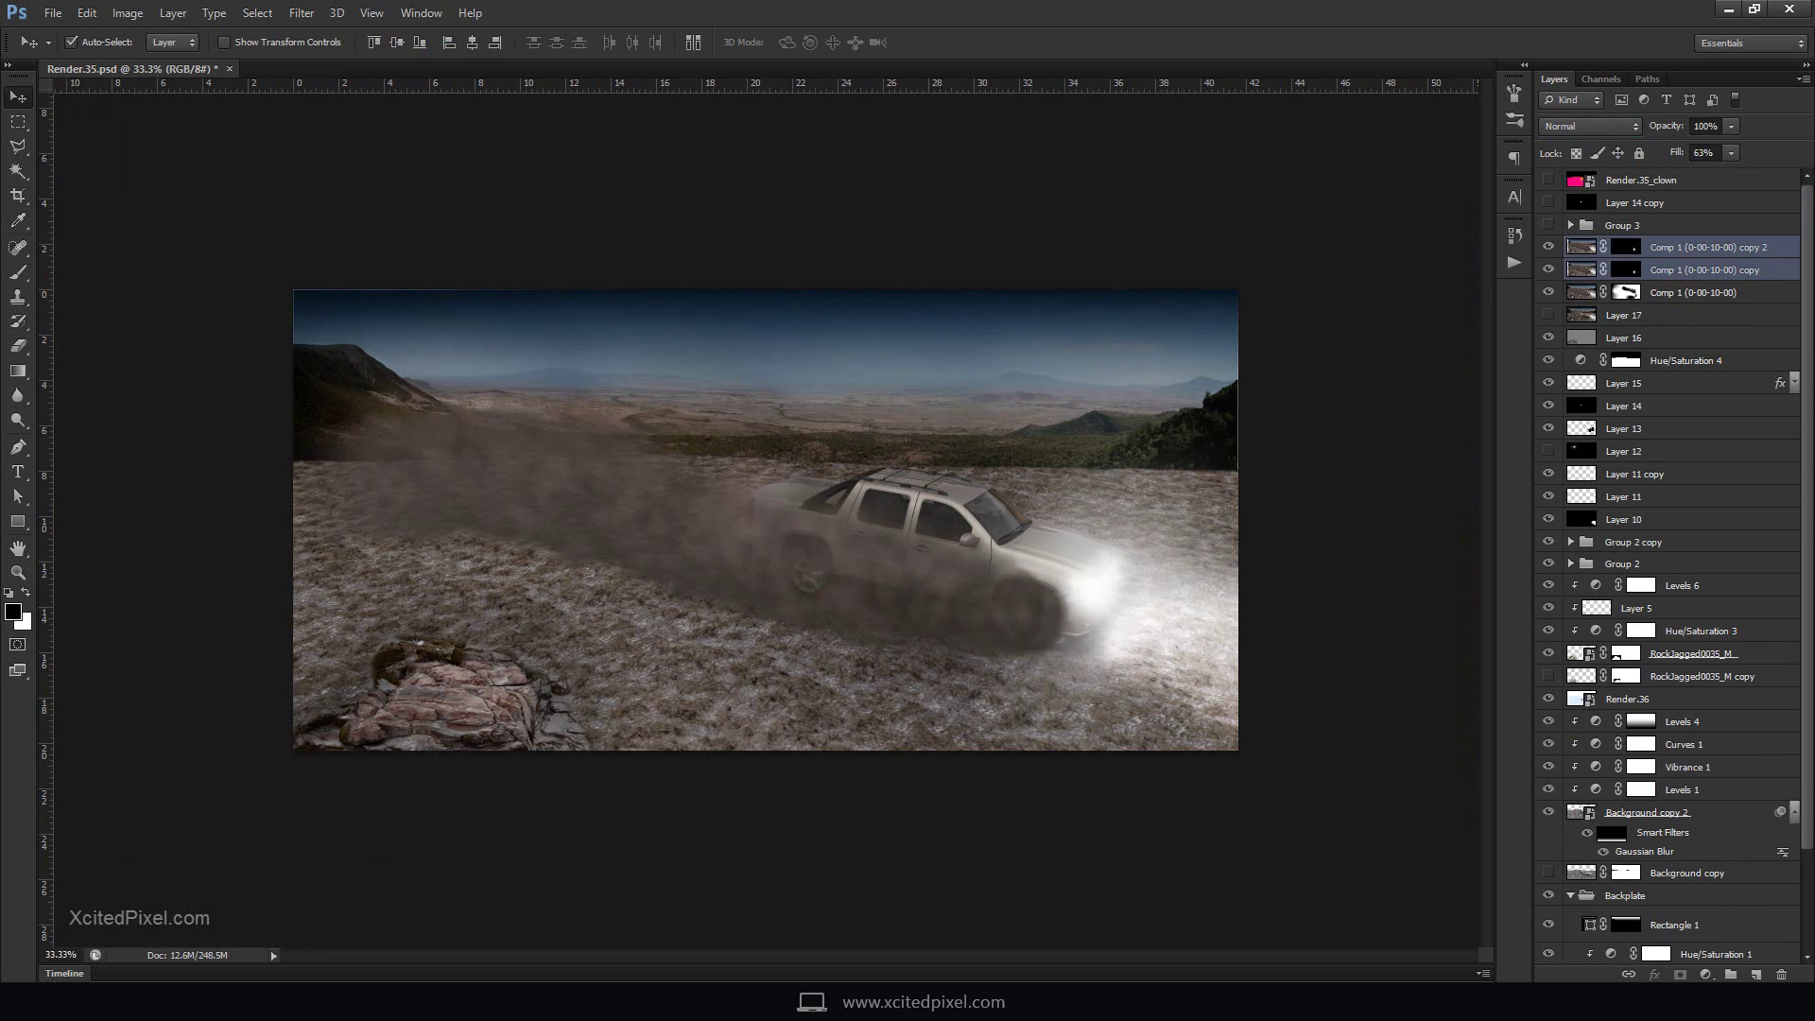
Duplicate the Comp 1 (0-00-10-00) copy layer and rotate the duplicate counterclockwise to vary the wheel dust
click(1704, 270)
key(ctrl+j)
key(ctrl+t)
drag(1312, 265, 1280, 202)
key(Return)
Duplicate the wheel dust copy once more and rotate this duplicate about -17.9 degrees
click(1704, 293)
key(ctrl+j)
key(ctrl+t)
drag(1267, 274, 1248, 189)
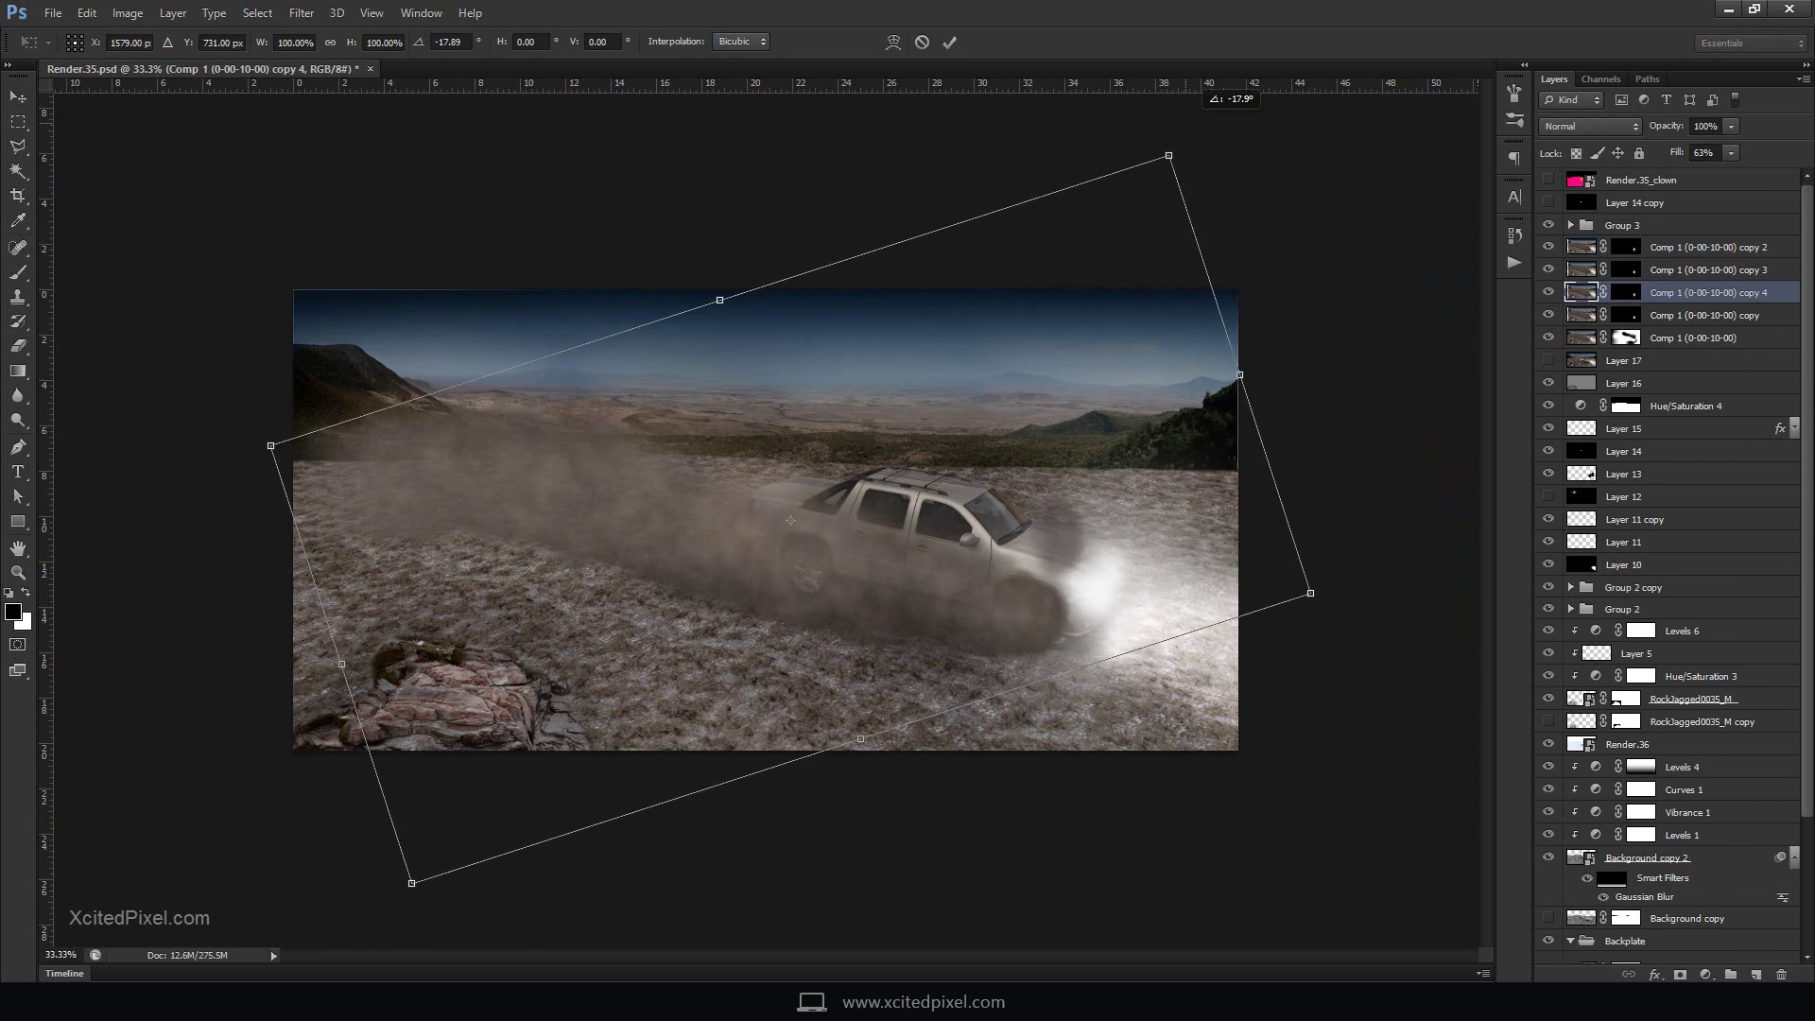
key(Return)
Duplicate the original Comp 1 (0-00-10-00) smoke layer, then rotate the copy and move it over the dust trail
click(1692, 338)
key(ctrl+j)
key(ctrl+t)
drag(1267, 284, 1258, 217)
drag(903, 544, 936, 543)
drag(729, 516, 785, 534)
key(Return)
Fill the mask of Comp 1 (0-00-10-00) copy 5 with black at 100% opacity
click(86, 14)
click(98, 285)
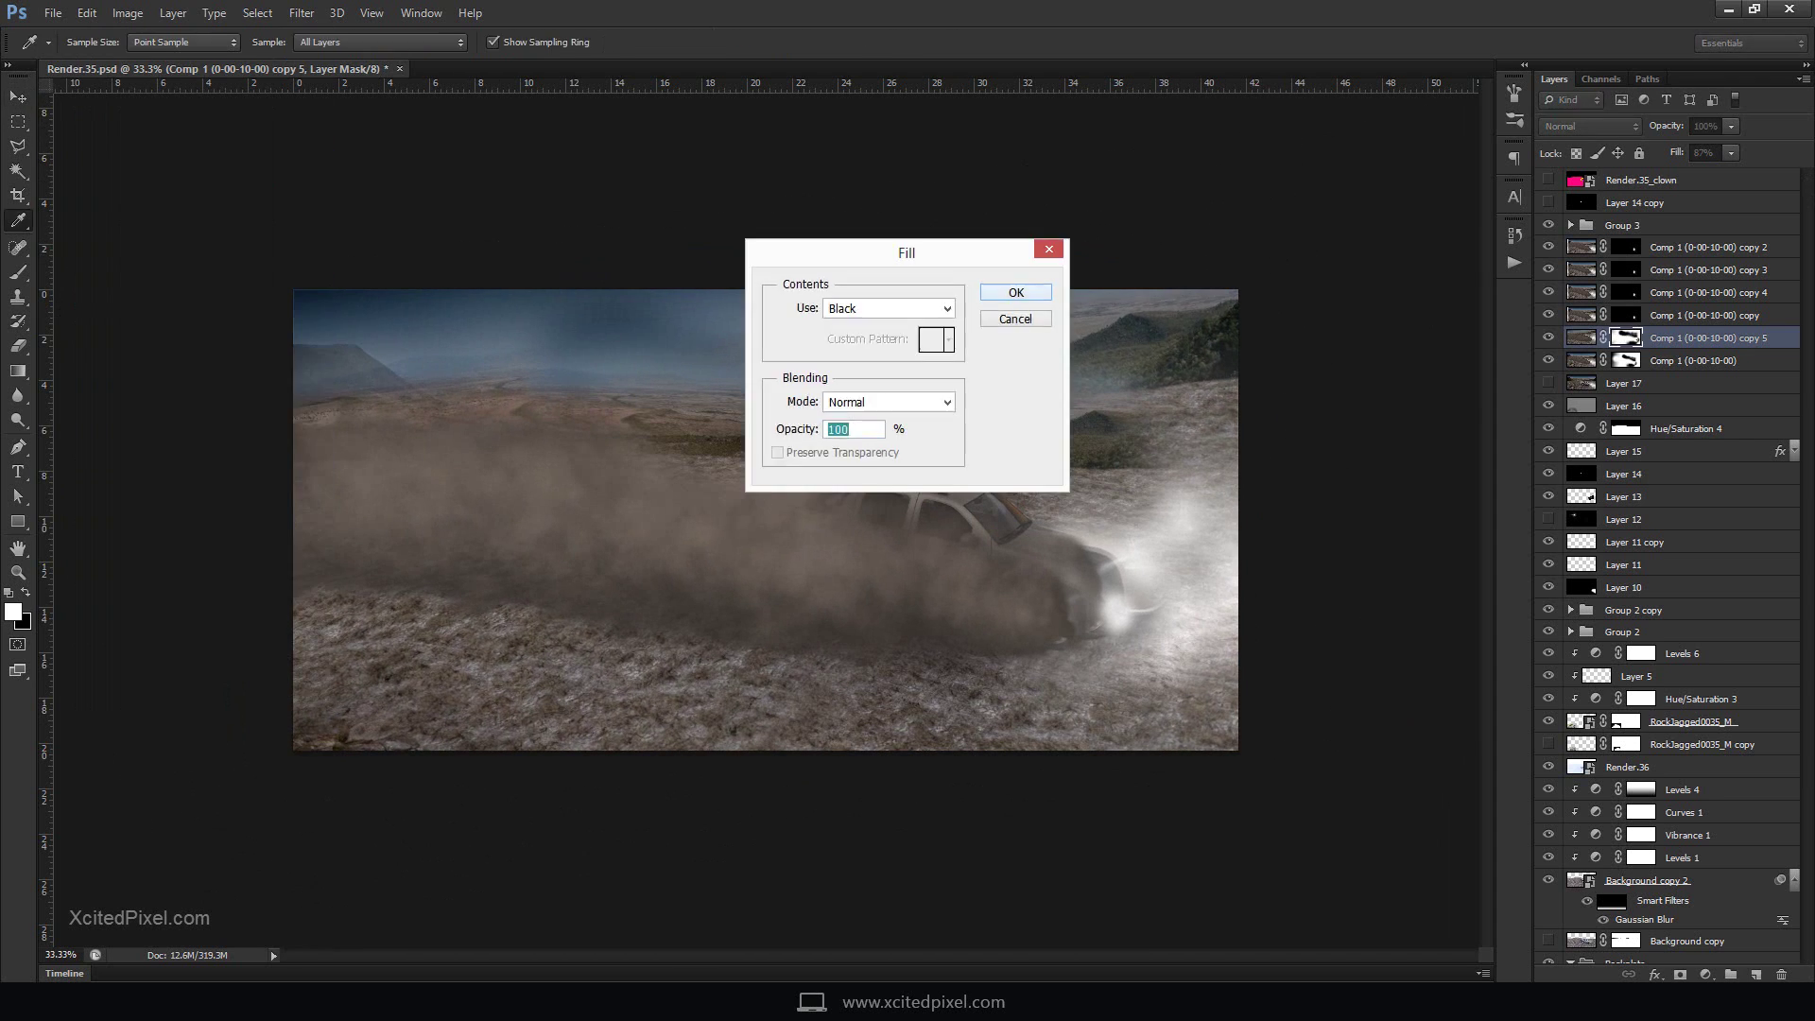
key(Return)
Paint white at 90% brush opacity on the copy 5 mask to reveal extra dust along the trail behind the truck
key(x)
key(x)
key(9)
click(1040, 606)
key(b)
click(1626, 441)
key(bracketright)
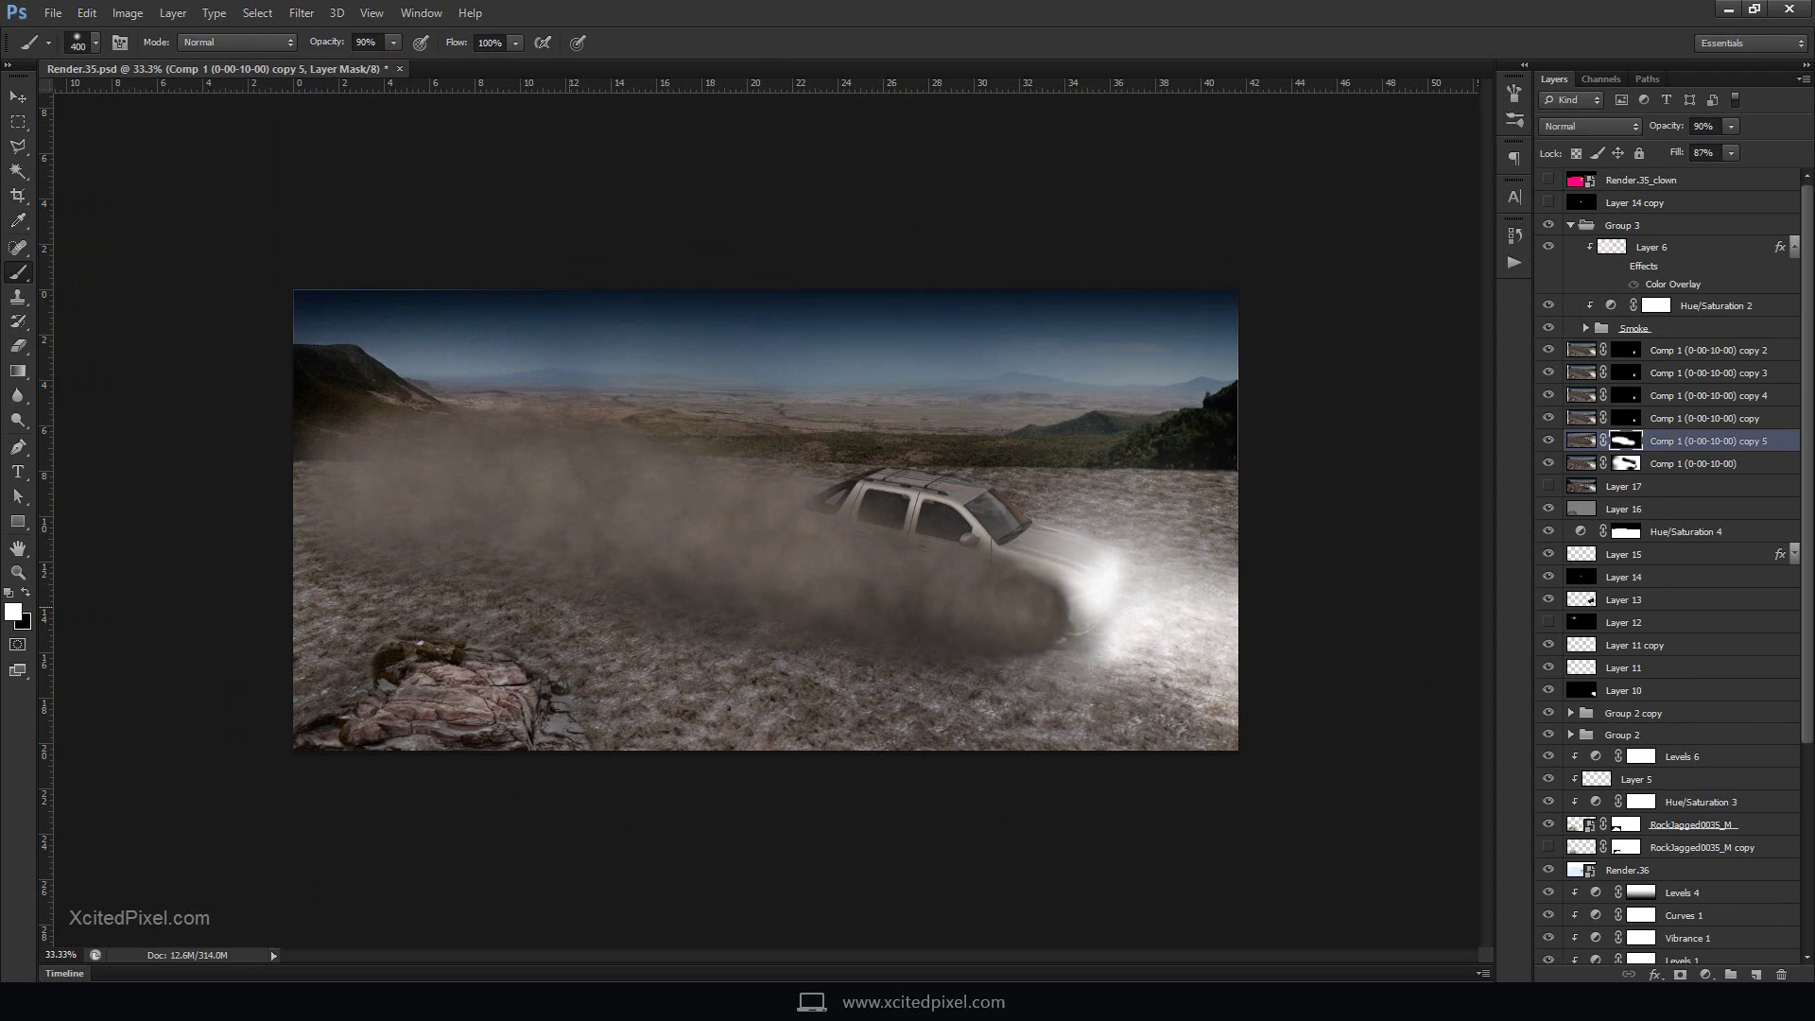
drag(341, 425, 369, 388)
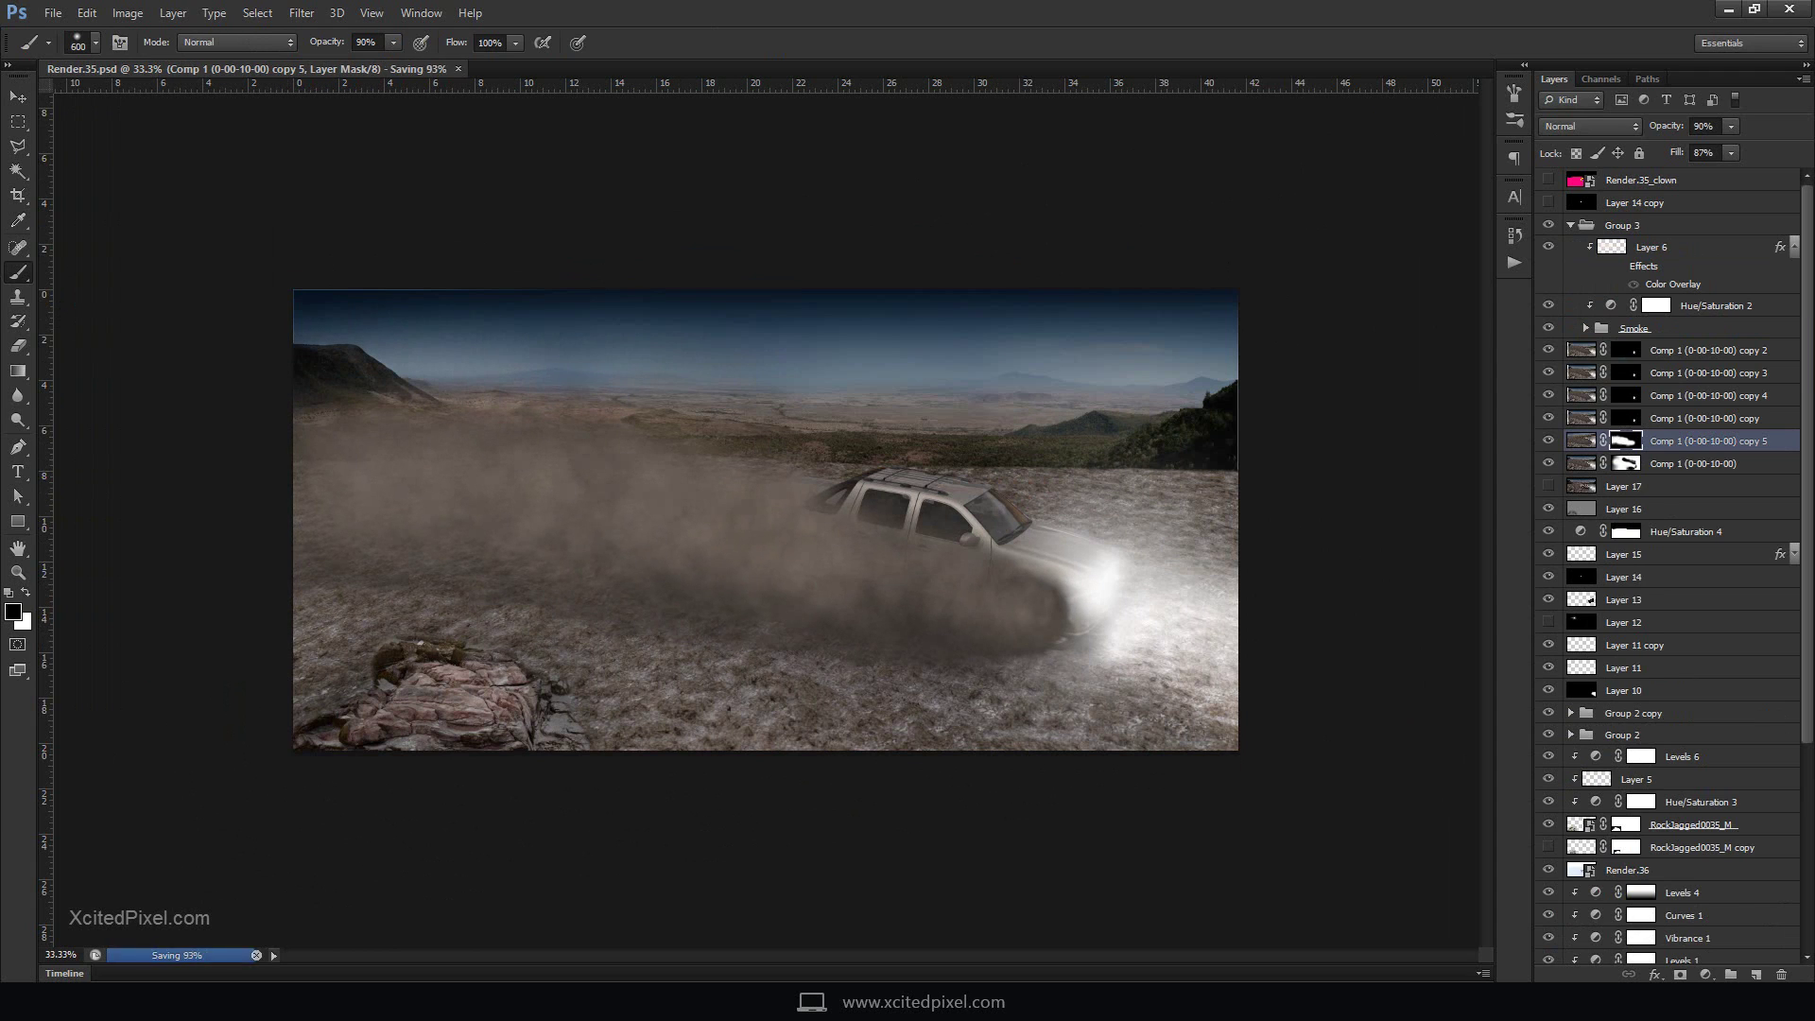
Duplicate Layer 17, place the visible copy above the smoke layers, and give it a black mask
click(1625, 486)
click(1549, 225)
click(1549, 225)
click(1572, 225)
key(ctrl+j)
drag(1635, 383, 1636, 237)
click(1549, 247)
alt+click(1680, 975)
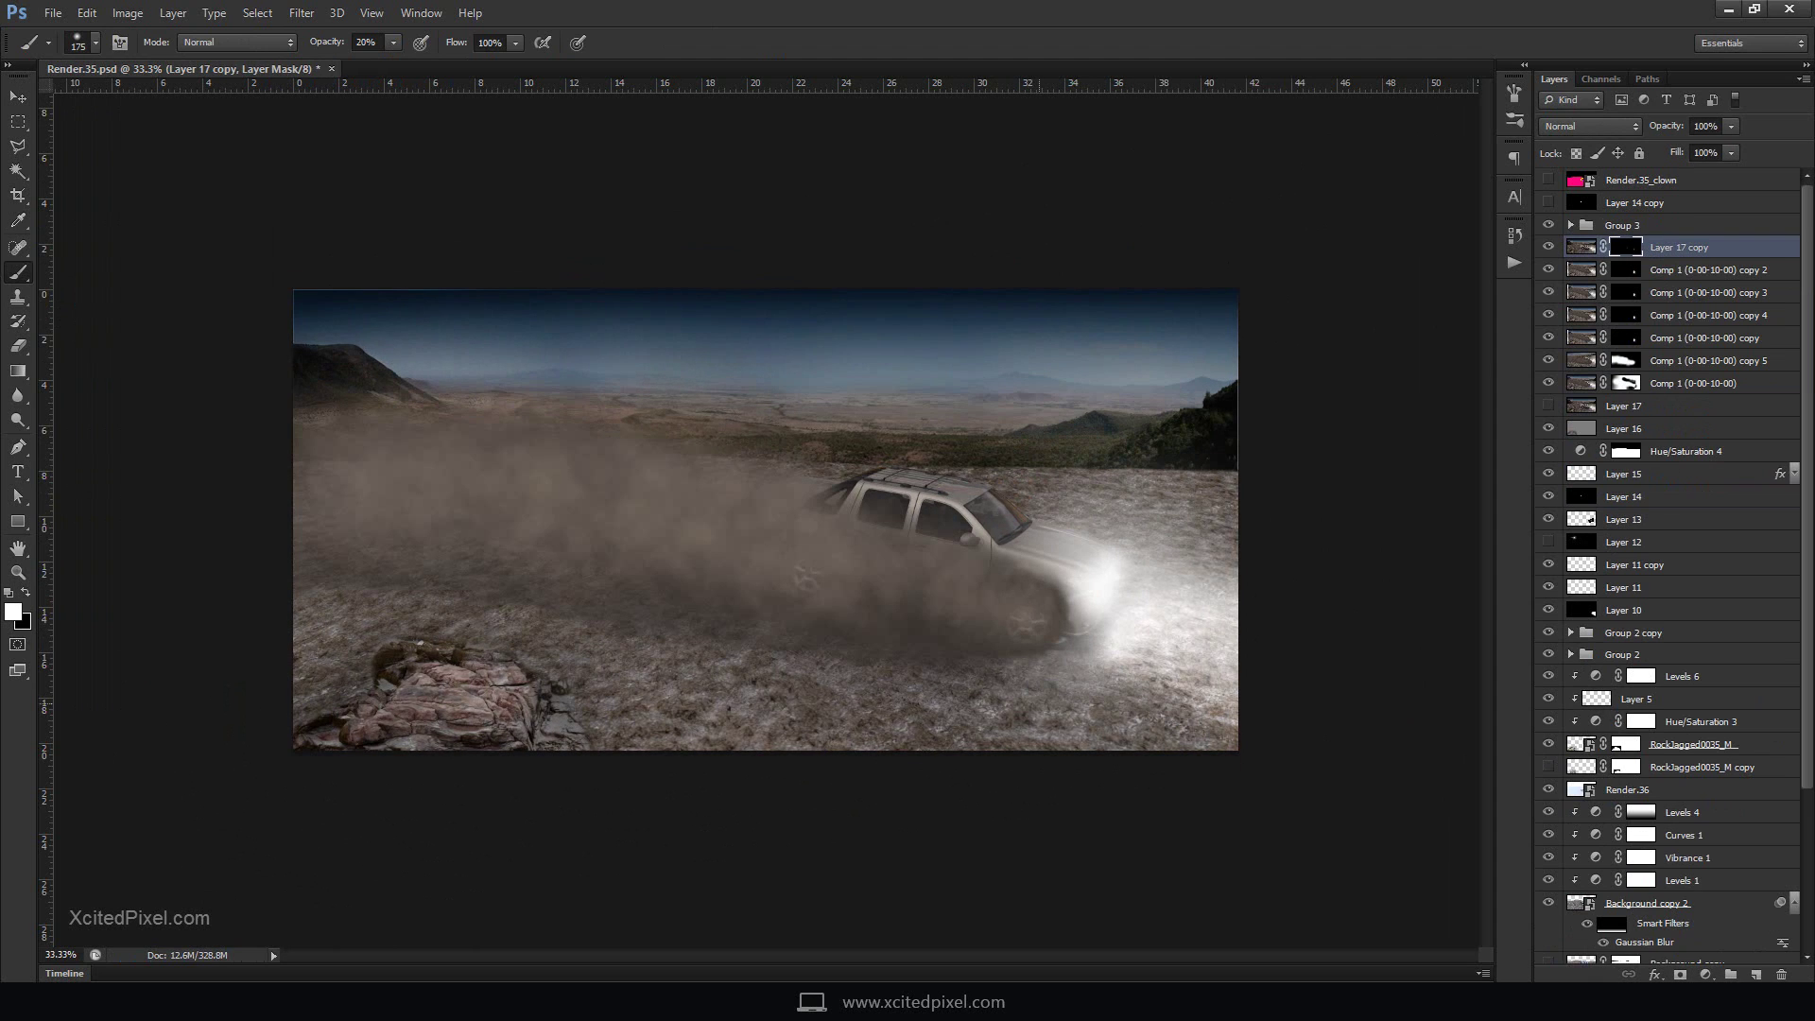
Add a Hue/Saturation adjustment above Group 3, reduce the saturation of the Blues, and compare with it hidden
click(1580, 247)
click(1623, 225)
click(1705, 975)
click(1701, 746)
click(1362, 387)
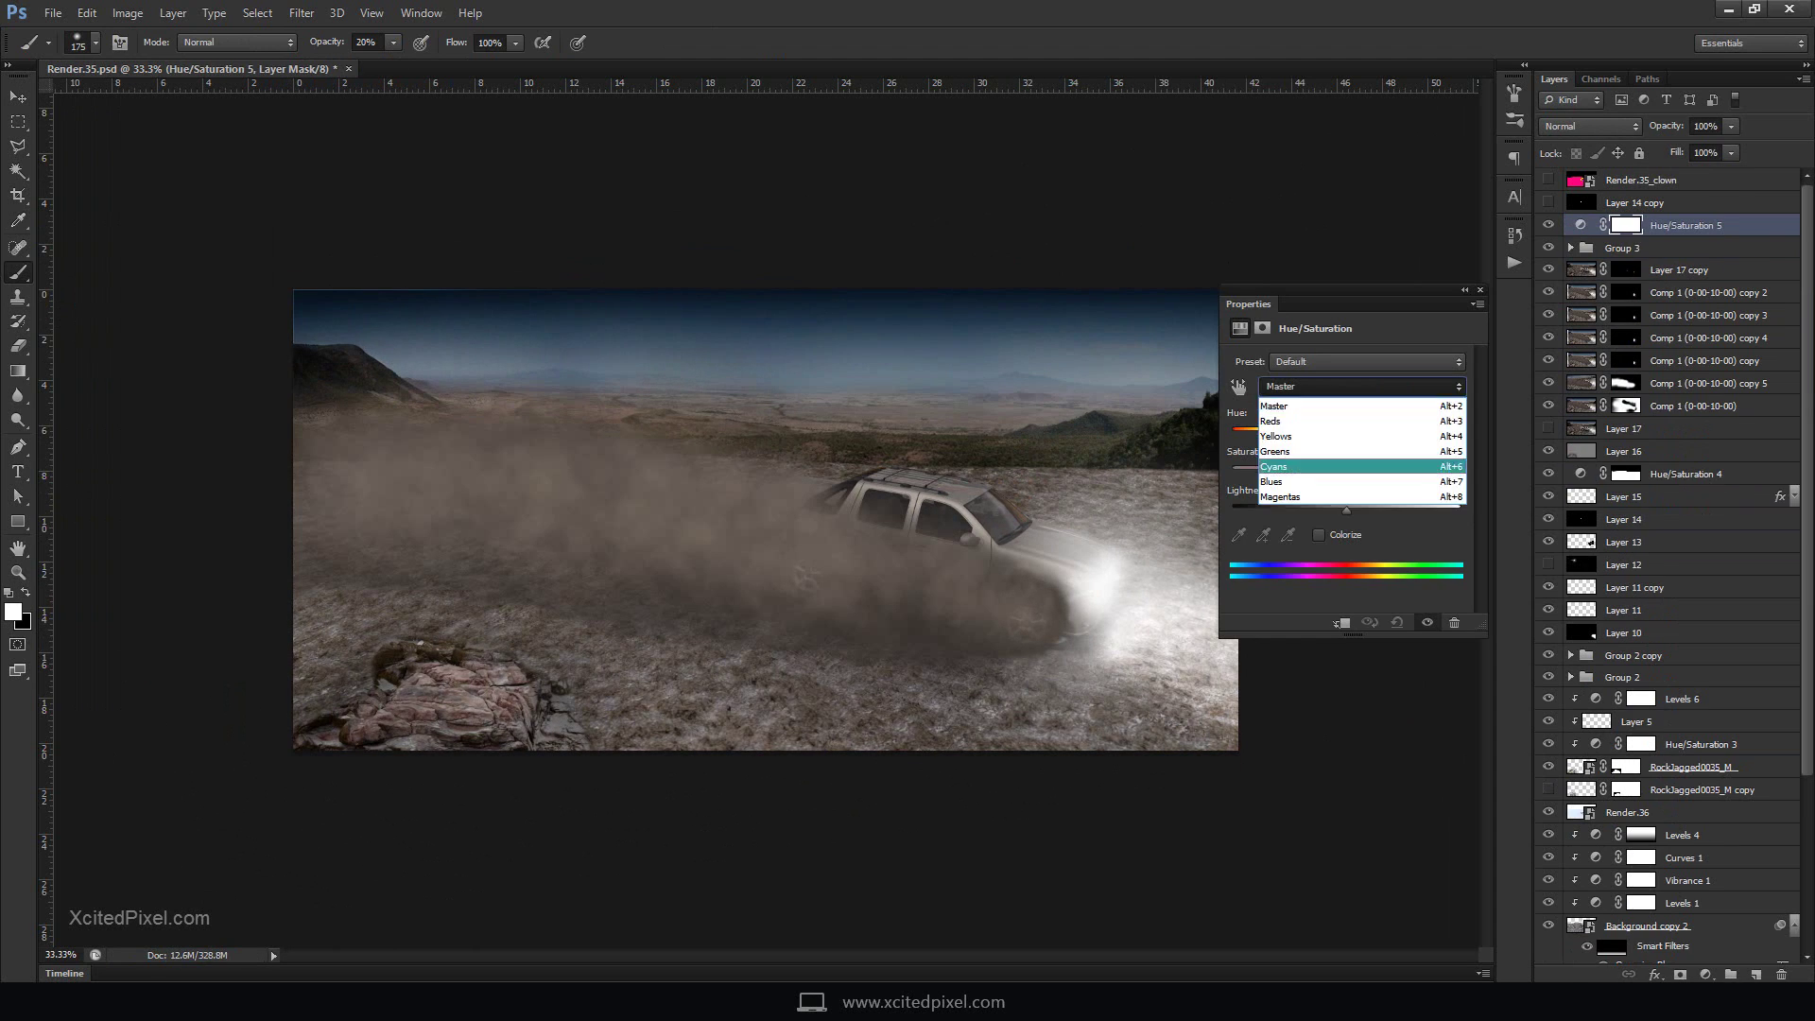
click(1342, 482)
drag(1347, 472, 1342, 471)
click(1481, 290)
click(1548, 225)
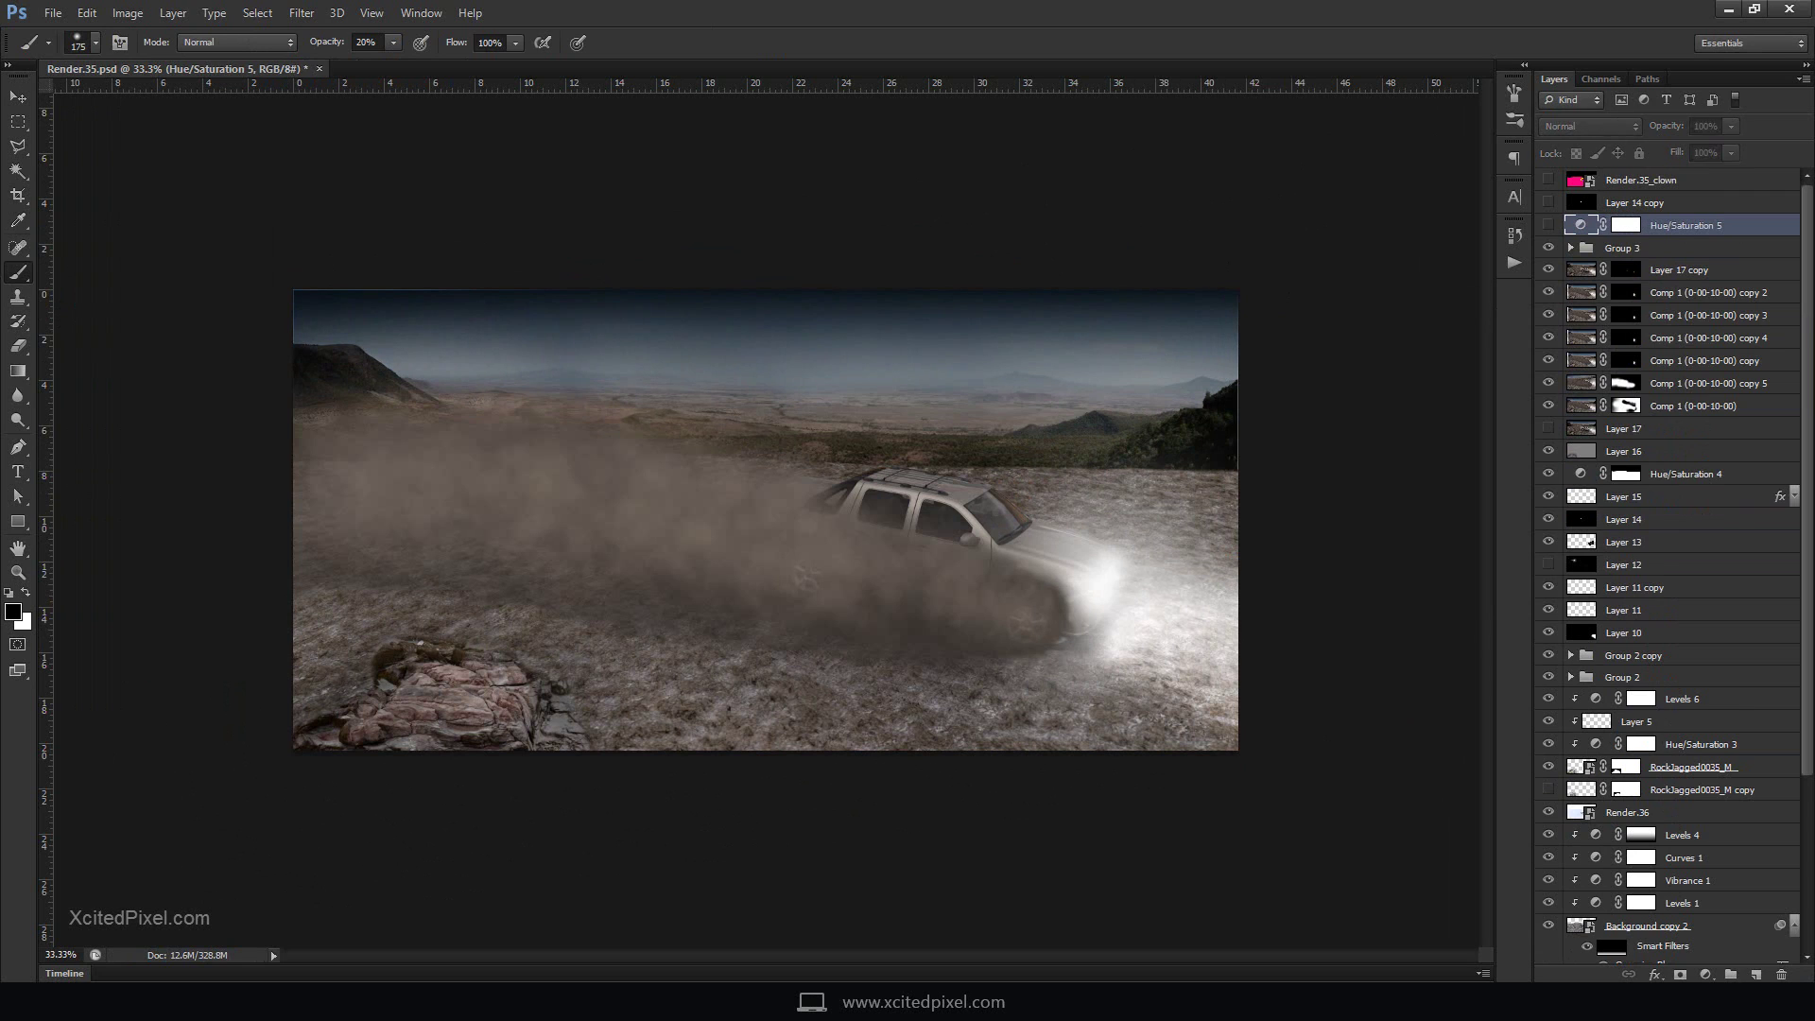
Adjust the lightness of the Greens range in the Hue/Saturation 5 adjustment
click(1705, 975)
double_click(1580, 225)
click(1362, 387)
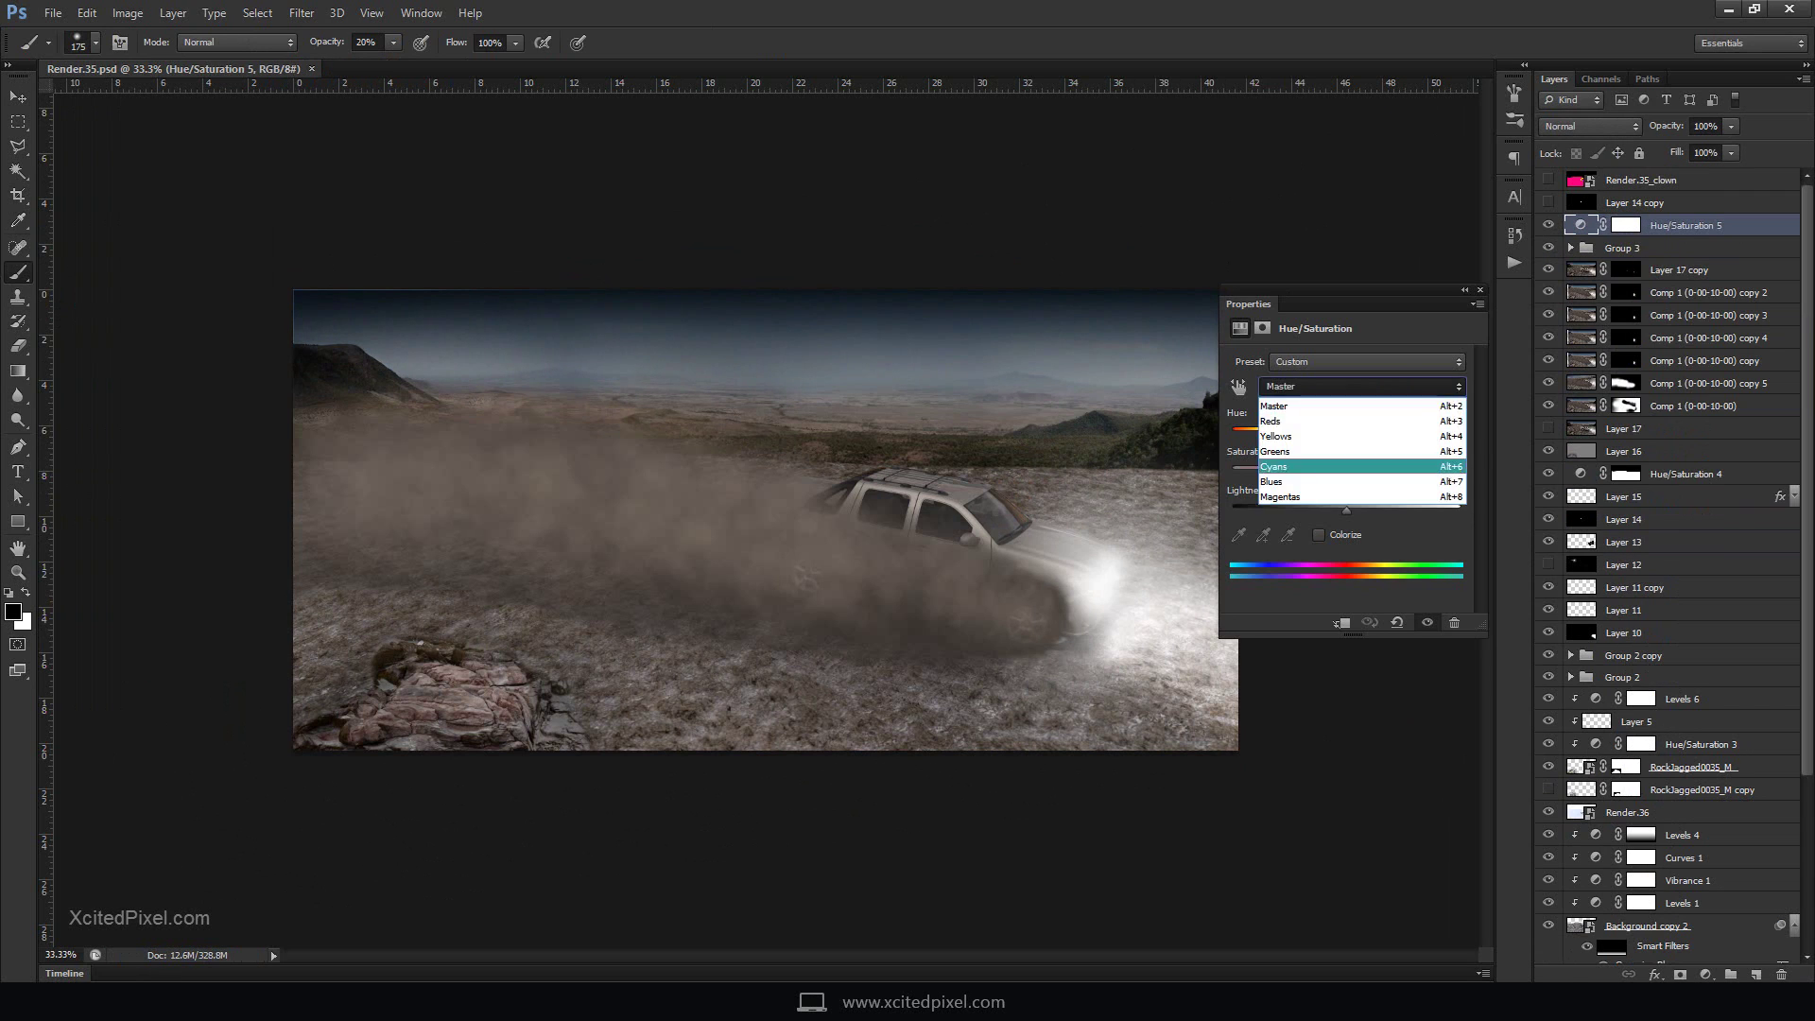
click(1343, 451)
drag(1346, 510, 1344, 510)
click(1481, 291)
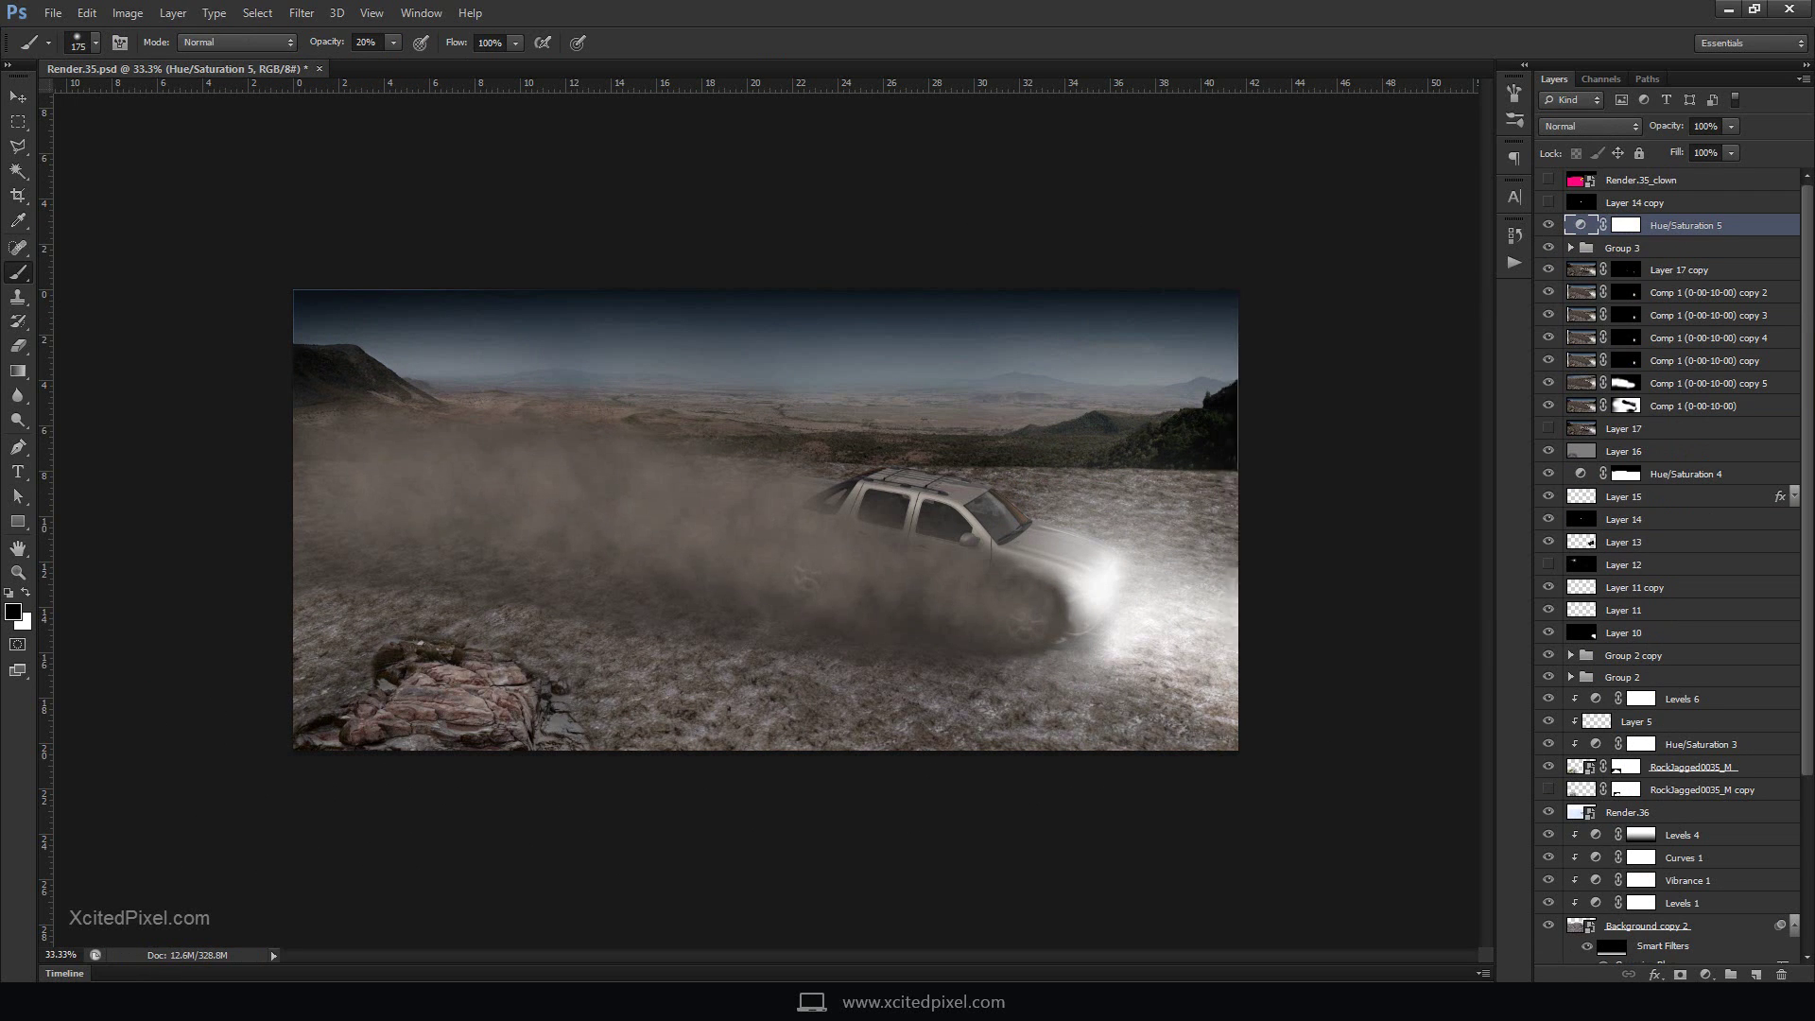
Select the background area from the Render.35_clown layer and replace the Hue/Saturation 5 mask with one made from that selection
click(1549, 180)
click(1641, 180)
key(w)
click(756, 378)
click(1626, 225)
click(1782, 974)
click(1680, 975)
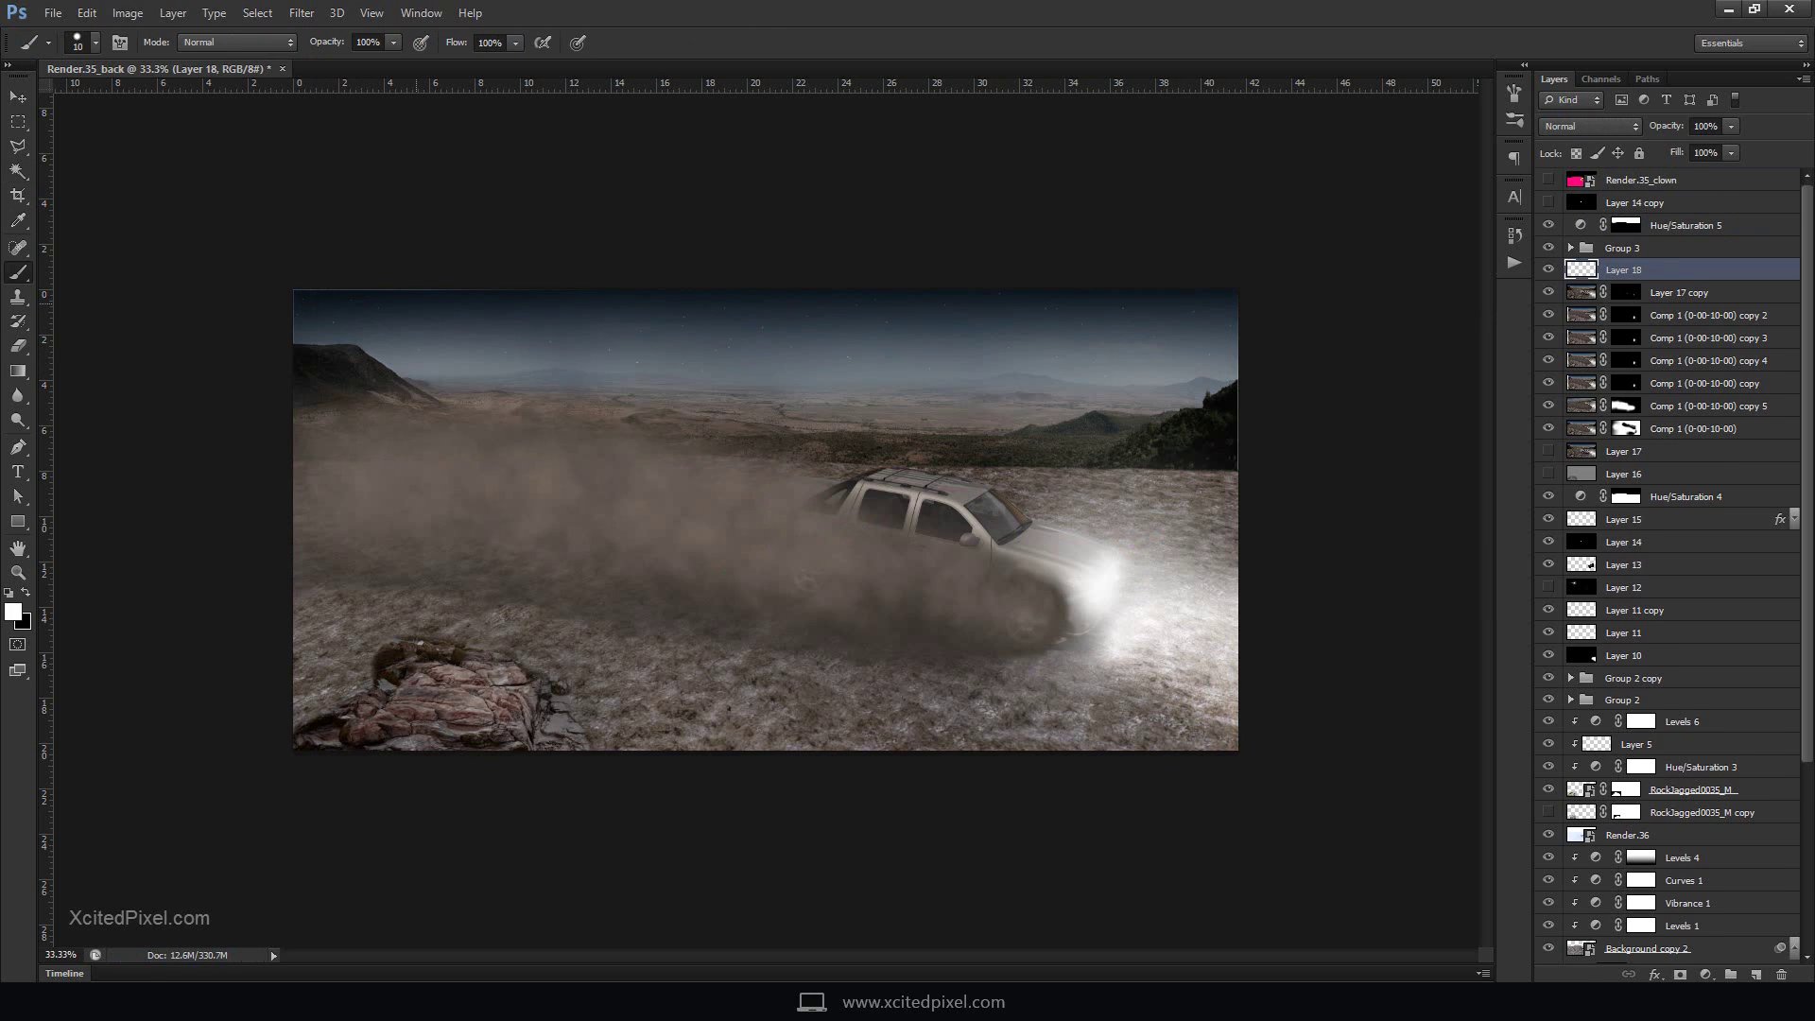
Duplicate Layer 18 with the painted stars in the sky
key(ctrl+j)
key(v)
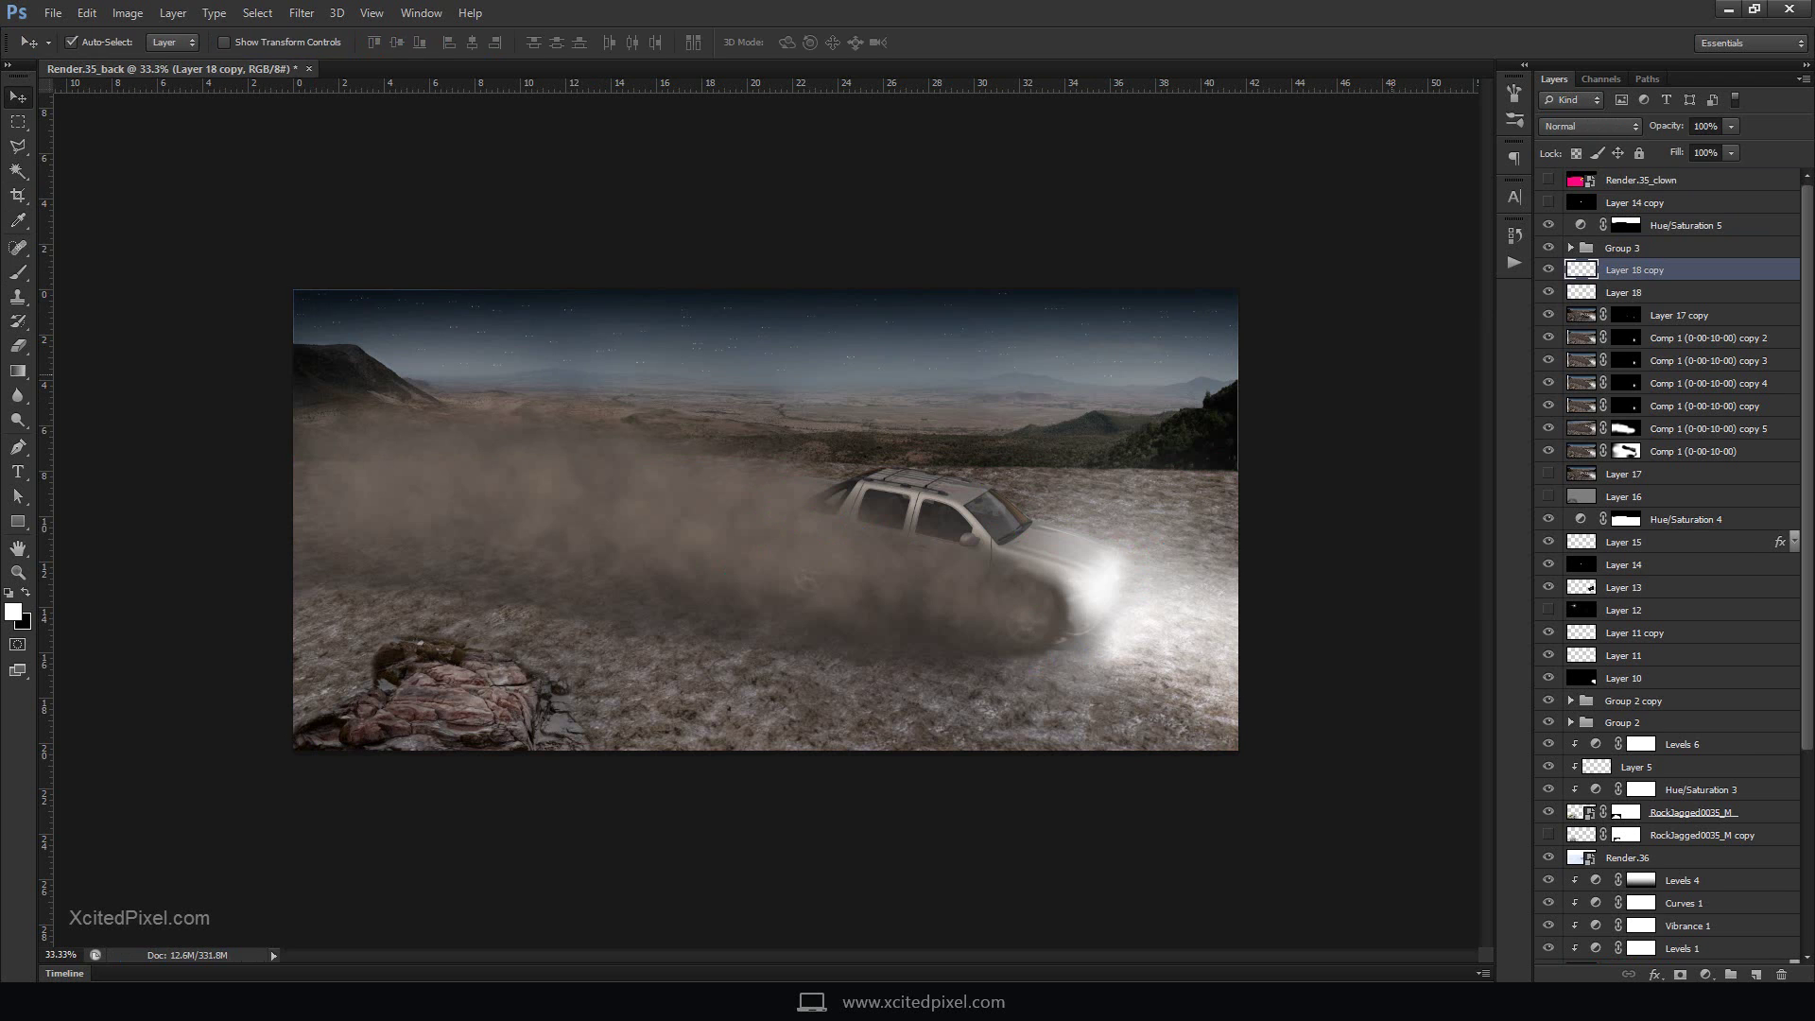
Stamp the visible layers into a new layer and apply the Color Efex Pro 4 Cross Processing filter with method C01 at 33% strength
key(ctrl+alt+shift+e)
click(302, 12)
click(530, 190)
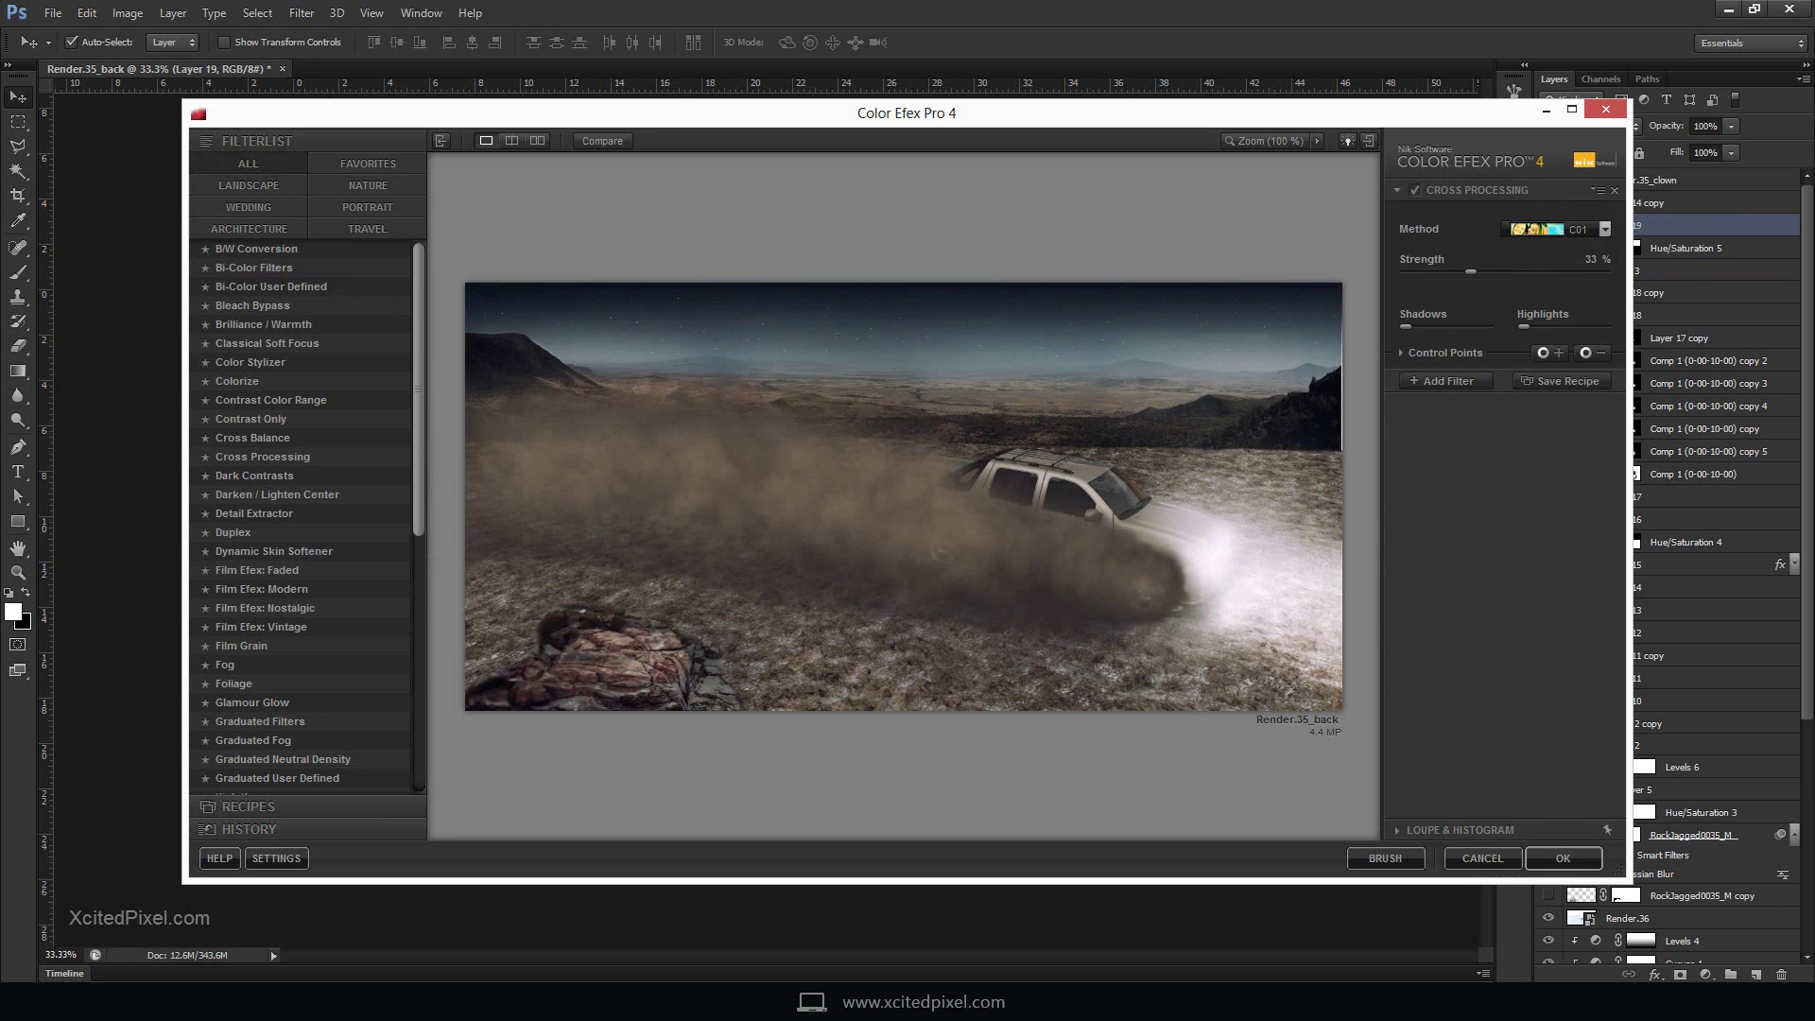
click(1563, 858)
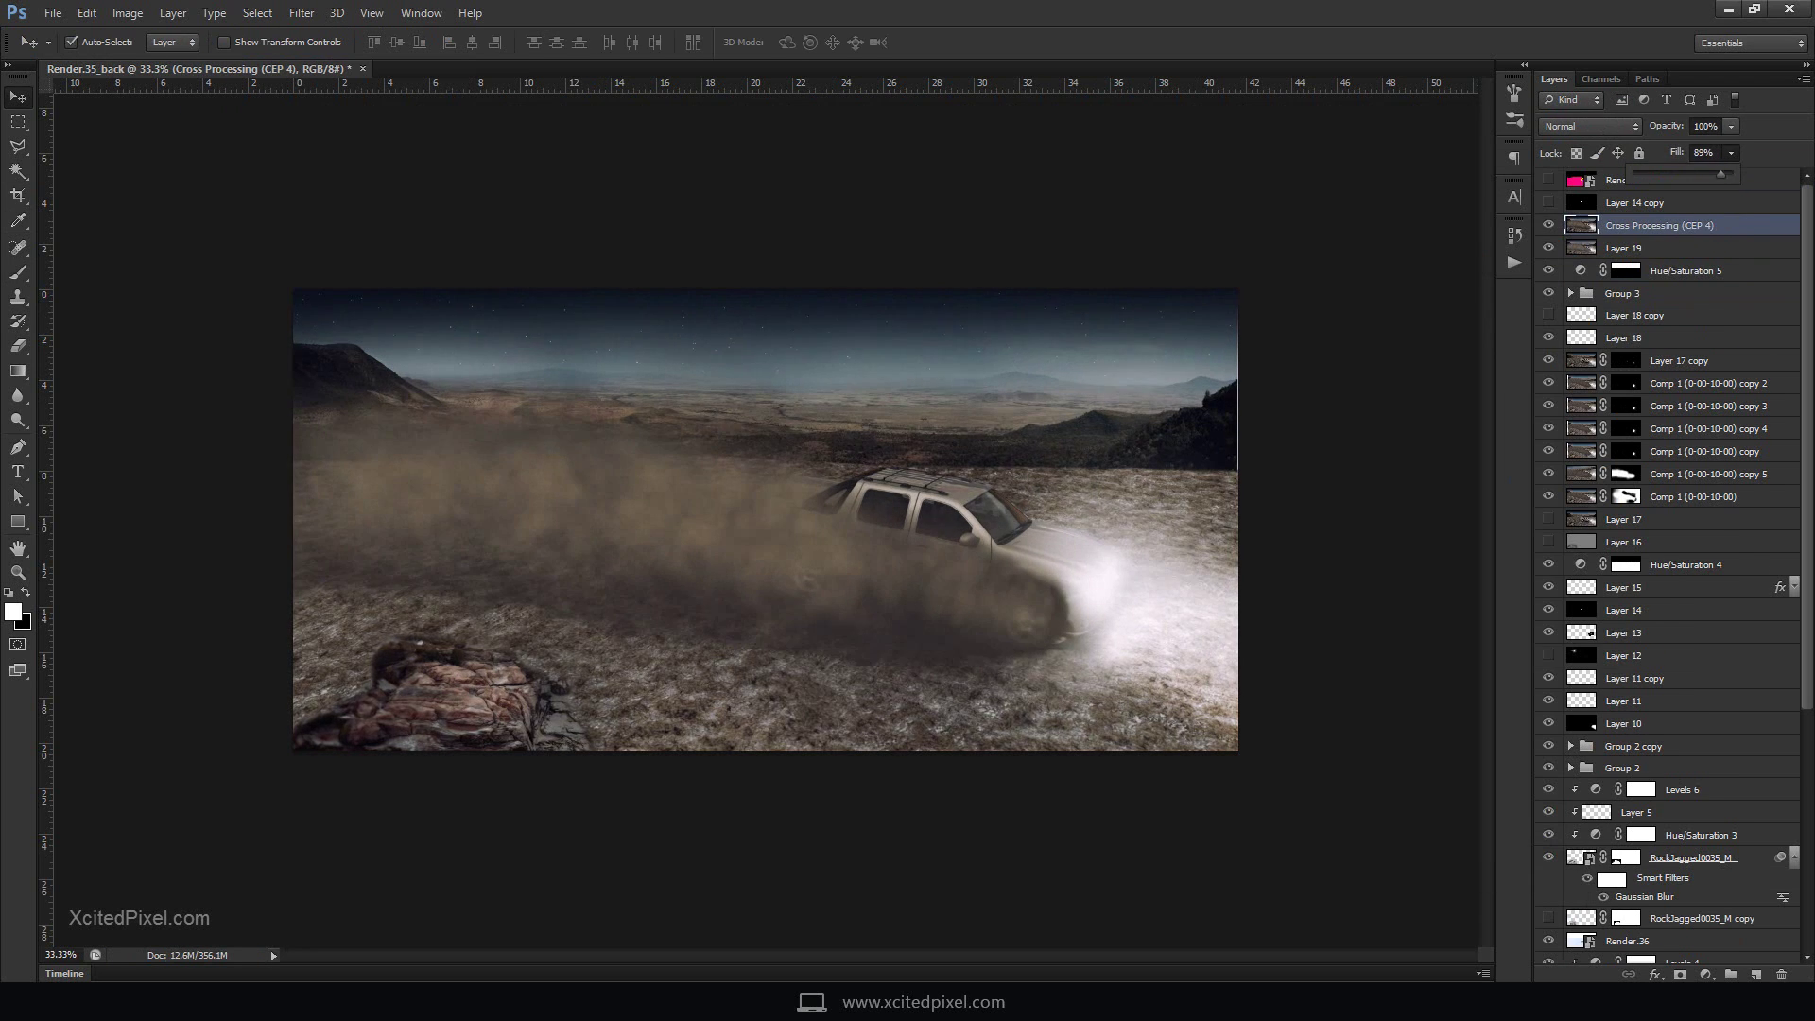
key(b)
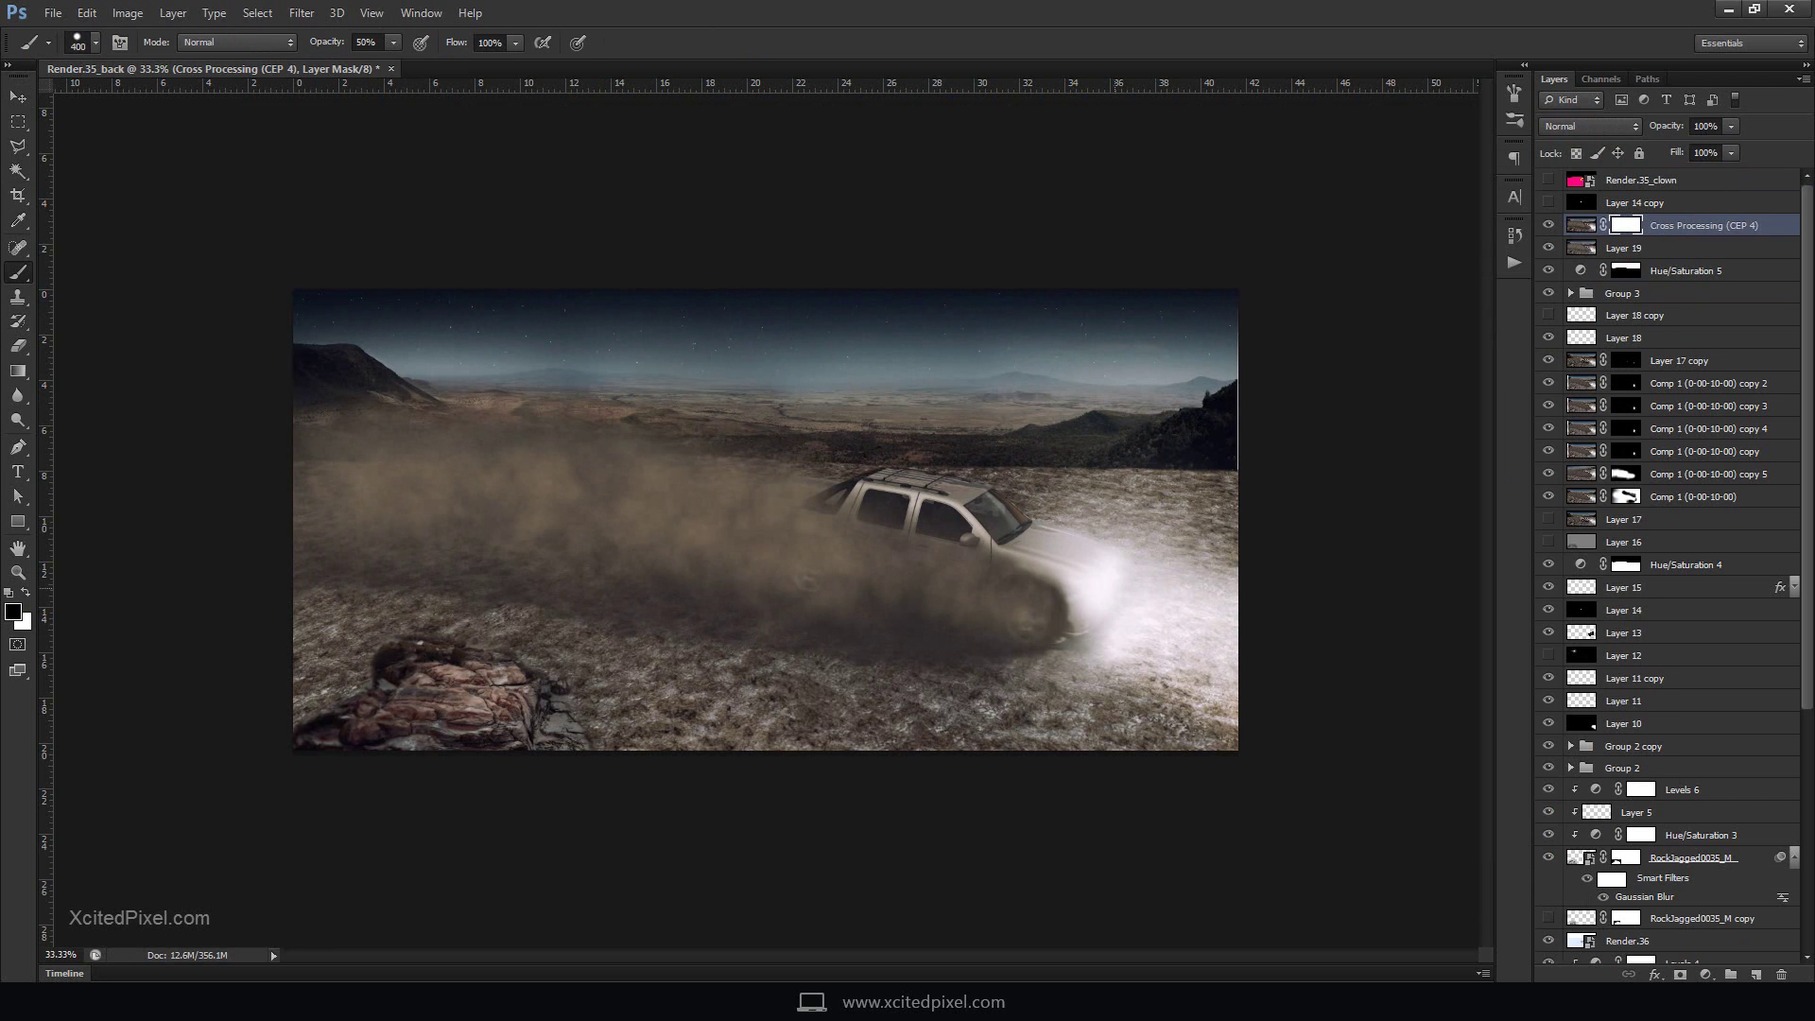
Stamp the visible layers into a layer named Chromatic and apply Lens Correction to it
key(ctrl+alt+shift+e)
click(302, 12)
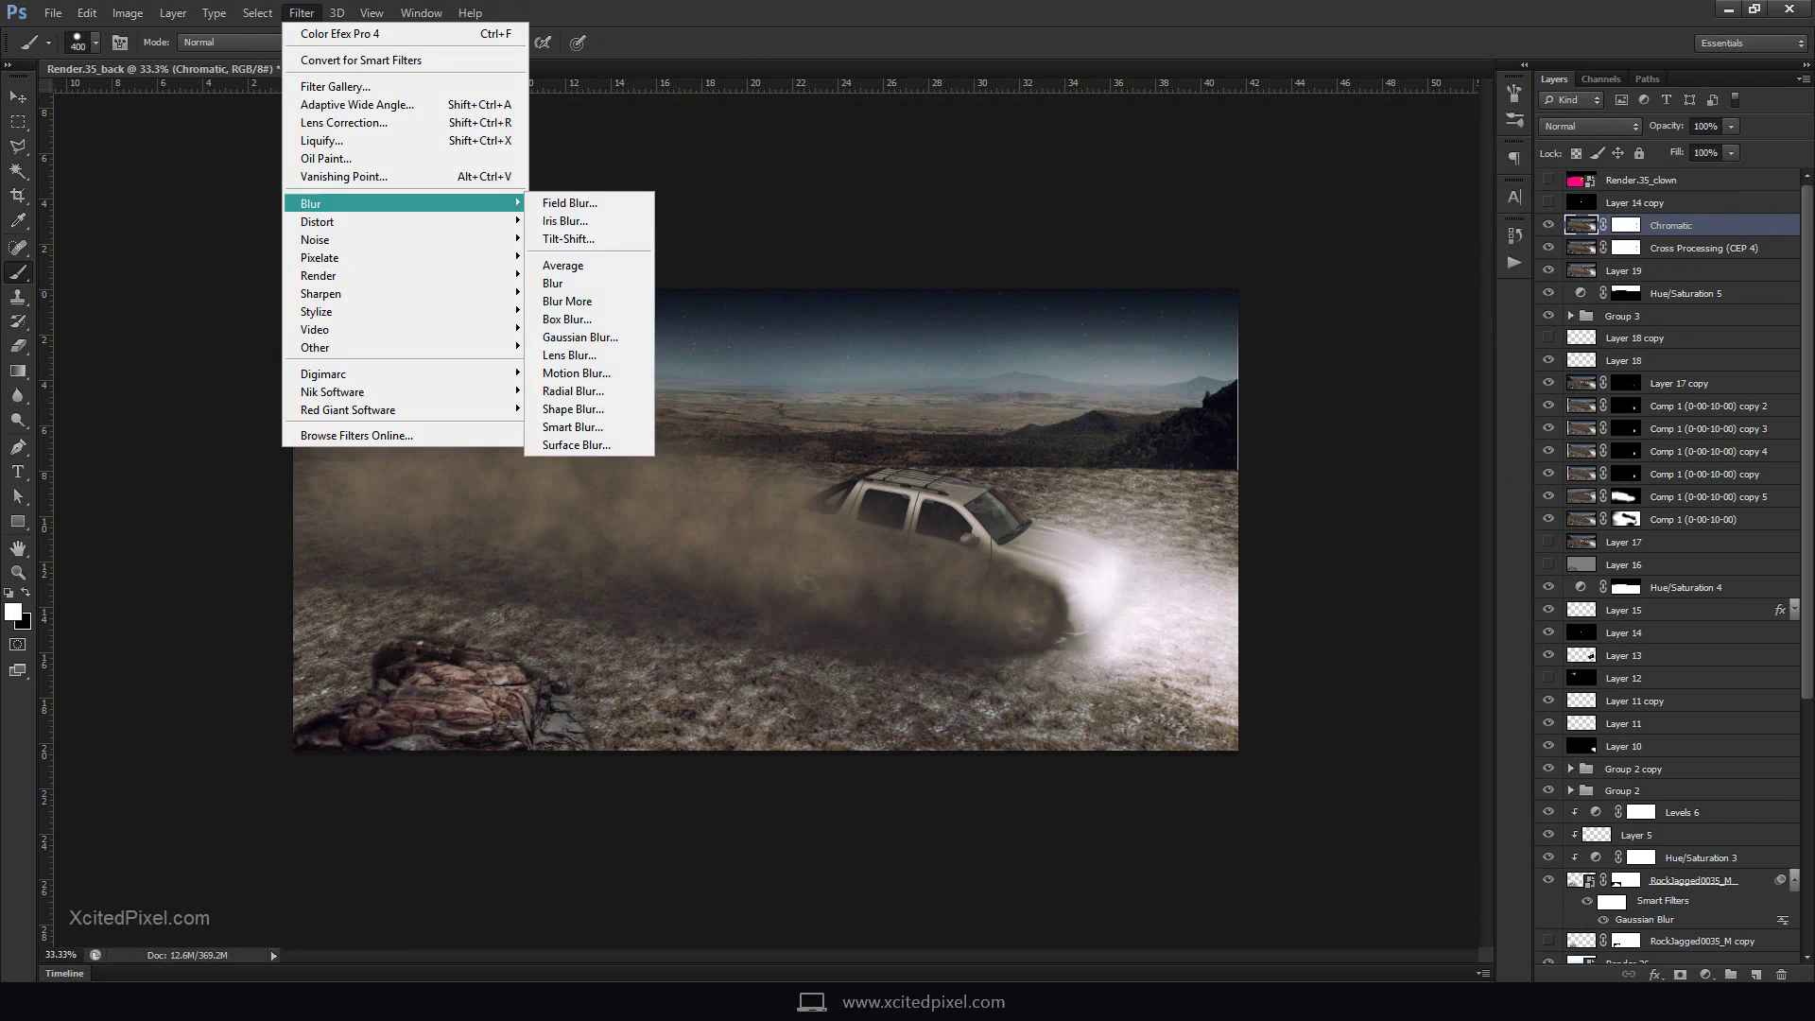
click(341, 119)
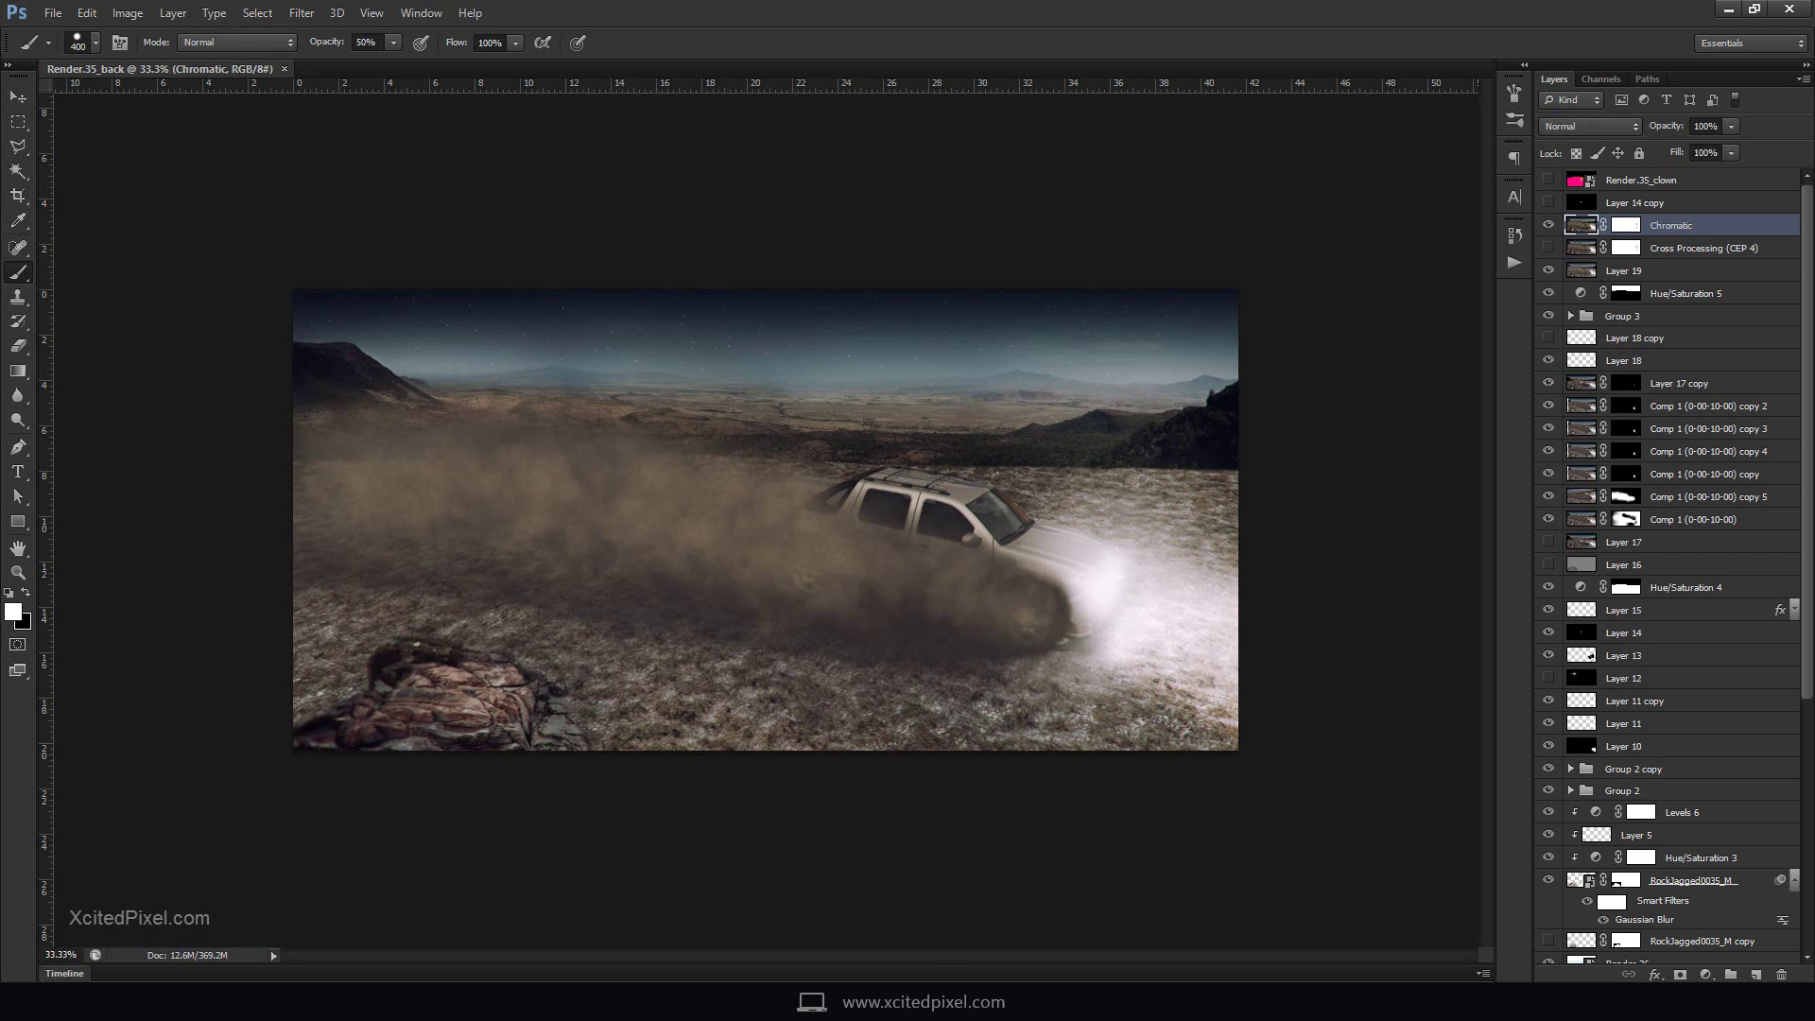
Duplicate and desaturate the Chromatic layer, darken it with a Levels adjustment so only highlights remain, and merge the two
key(ctrl+j)
key(ctrl+shift+u)
click(1706, 975)
click(1692, 654)
drag(1268, 502, 1359, 502)
click(1482, 298)
shift+click(1683, 247)
key(ctrl+e)
Set the merged Levels 7 layer to Screen blending and apply a 15.5-pixel Gaussian Blur
click(1590, 126)
click(1574, 316)
click(302, 13)
mouse_move(378, 213)
click(586, 364)
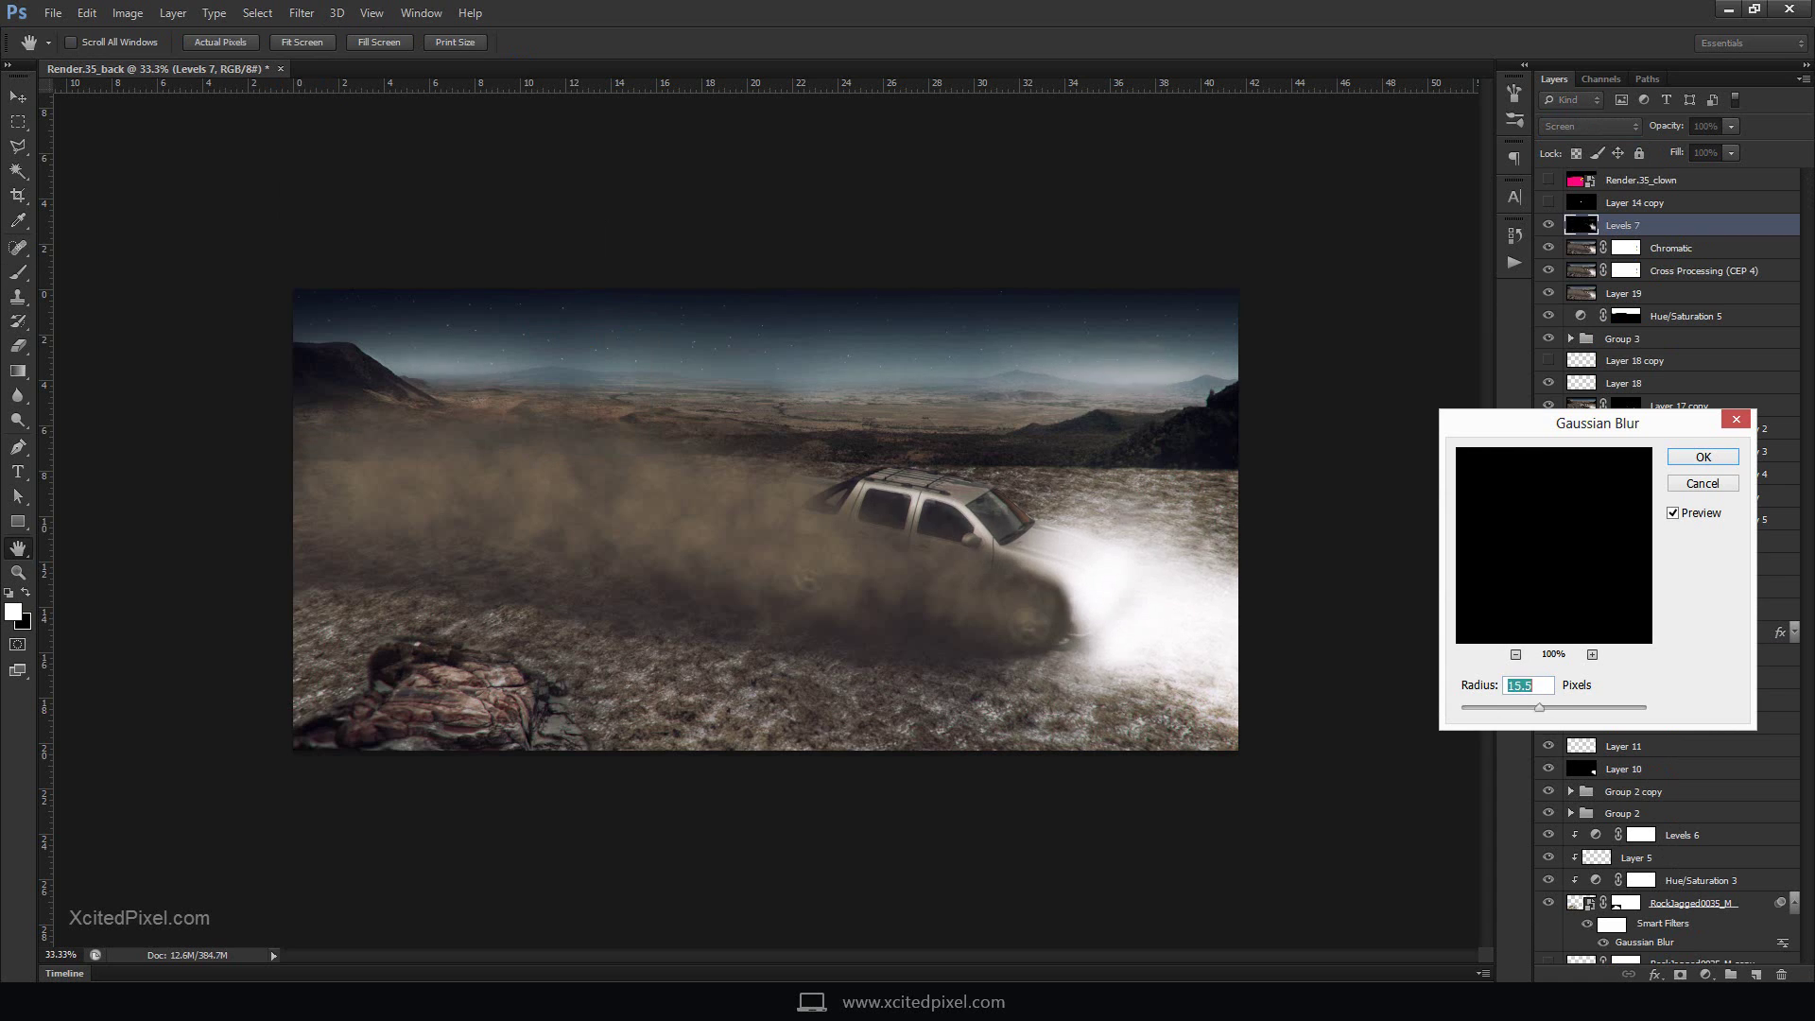
key(Return)
Paint black at 100% brush opacity on the Levels 7 mask to remove the extra glow around the headlights
key(b)
key(x)
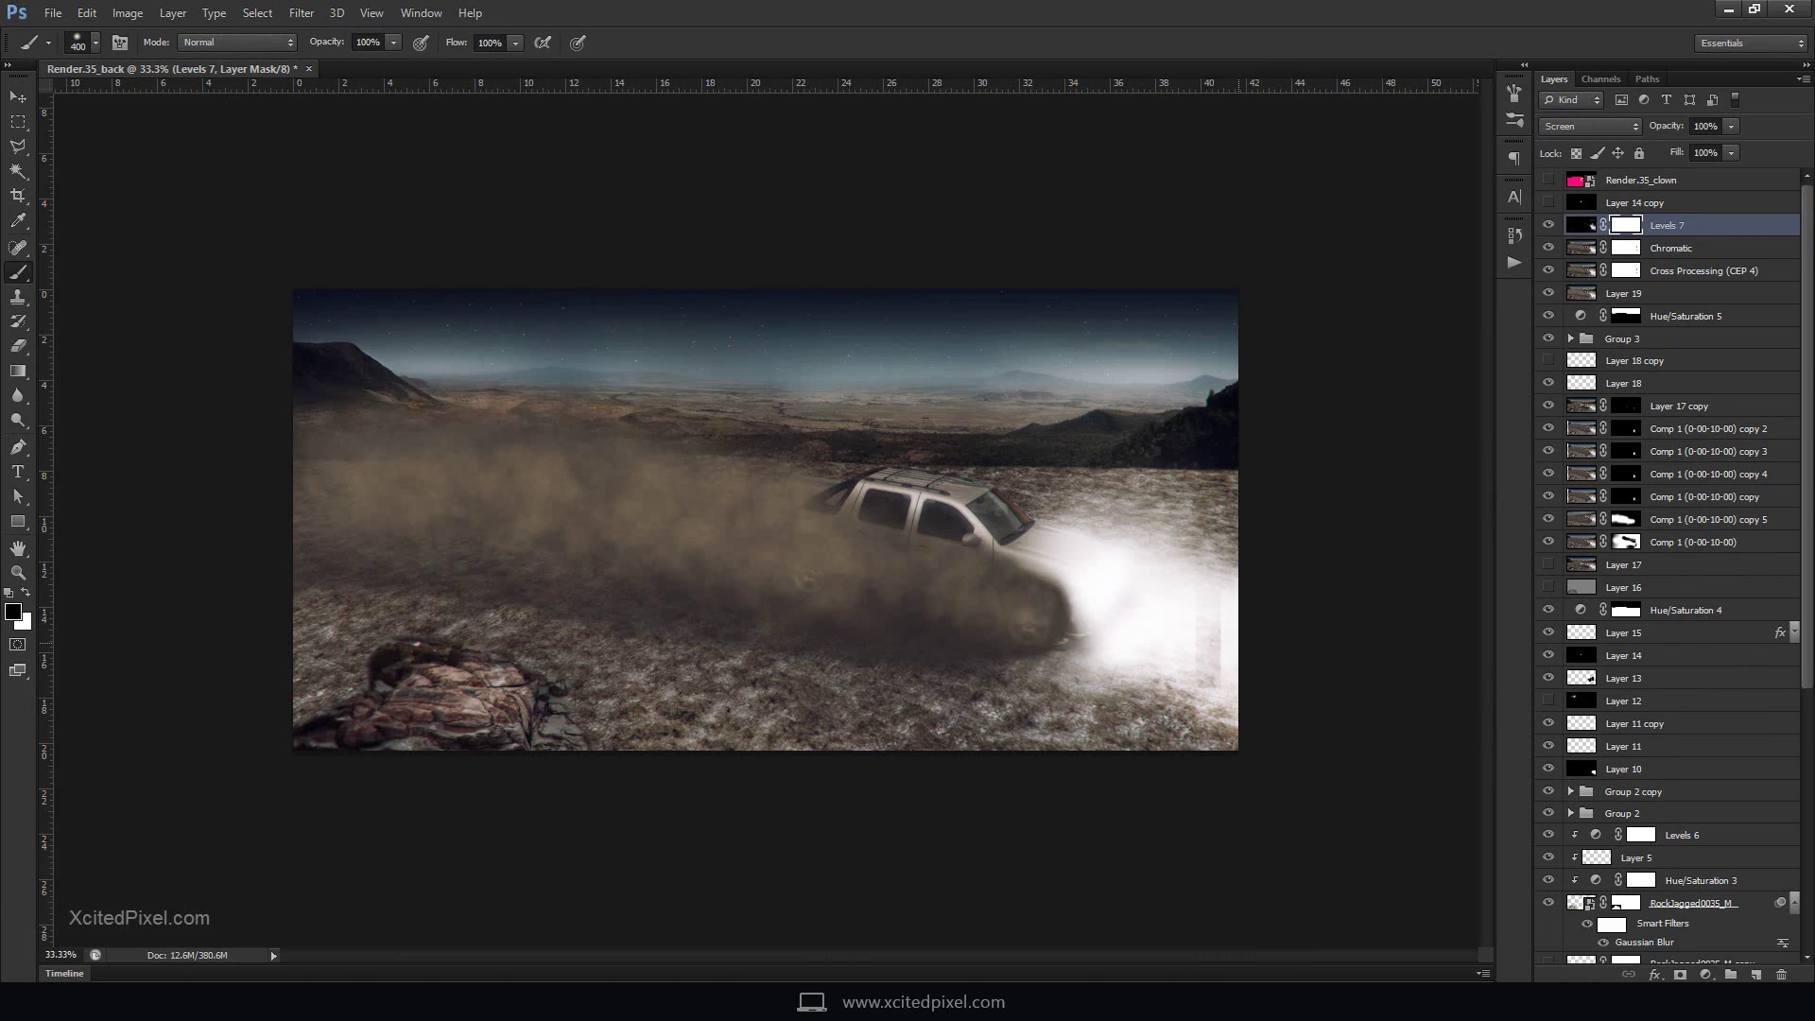
mouse_move(1219, 643)
mouse_down()
mouse_move(1144, 615)
mouse_move(1102, 624)
mouse_up()
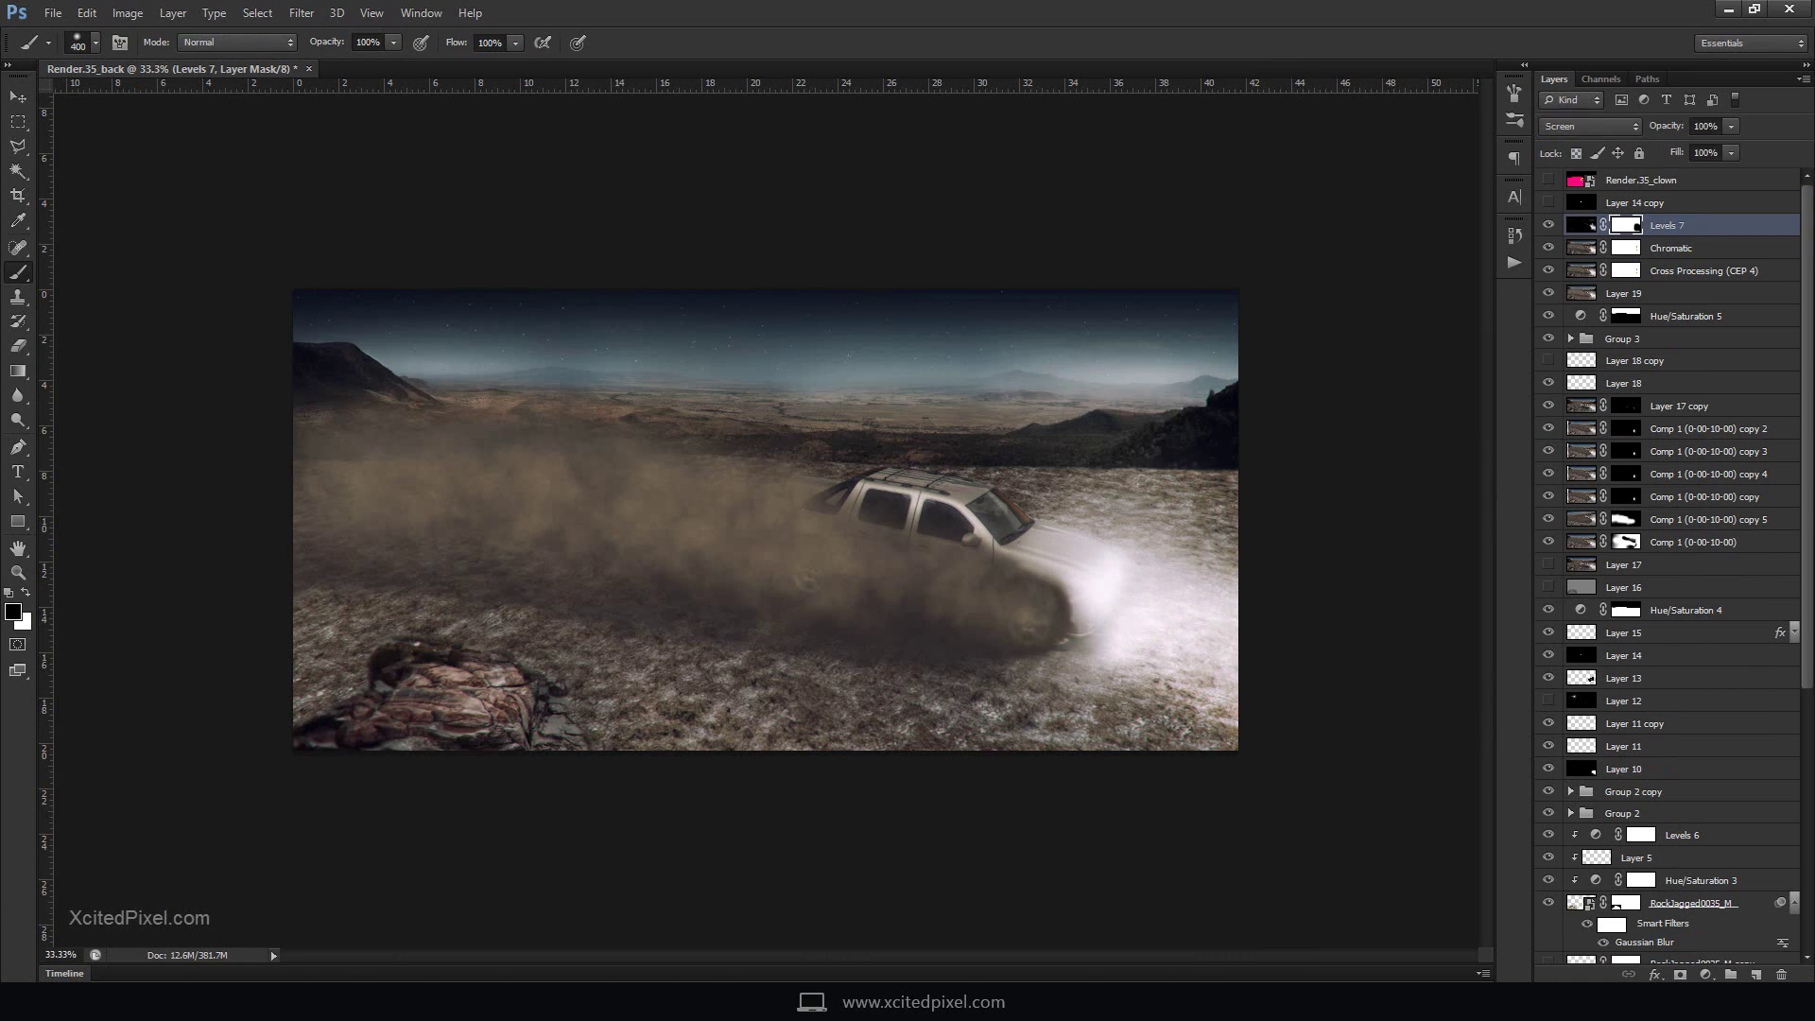
Hide the Chromatic layer and select the mask of the Cross Processing (CEP 4) layer
click(1549, 248)
click(1703, 272)
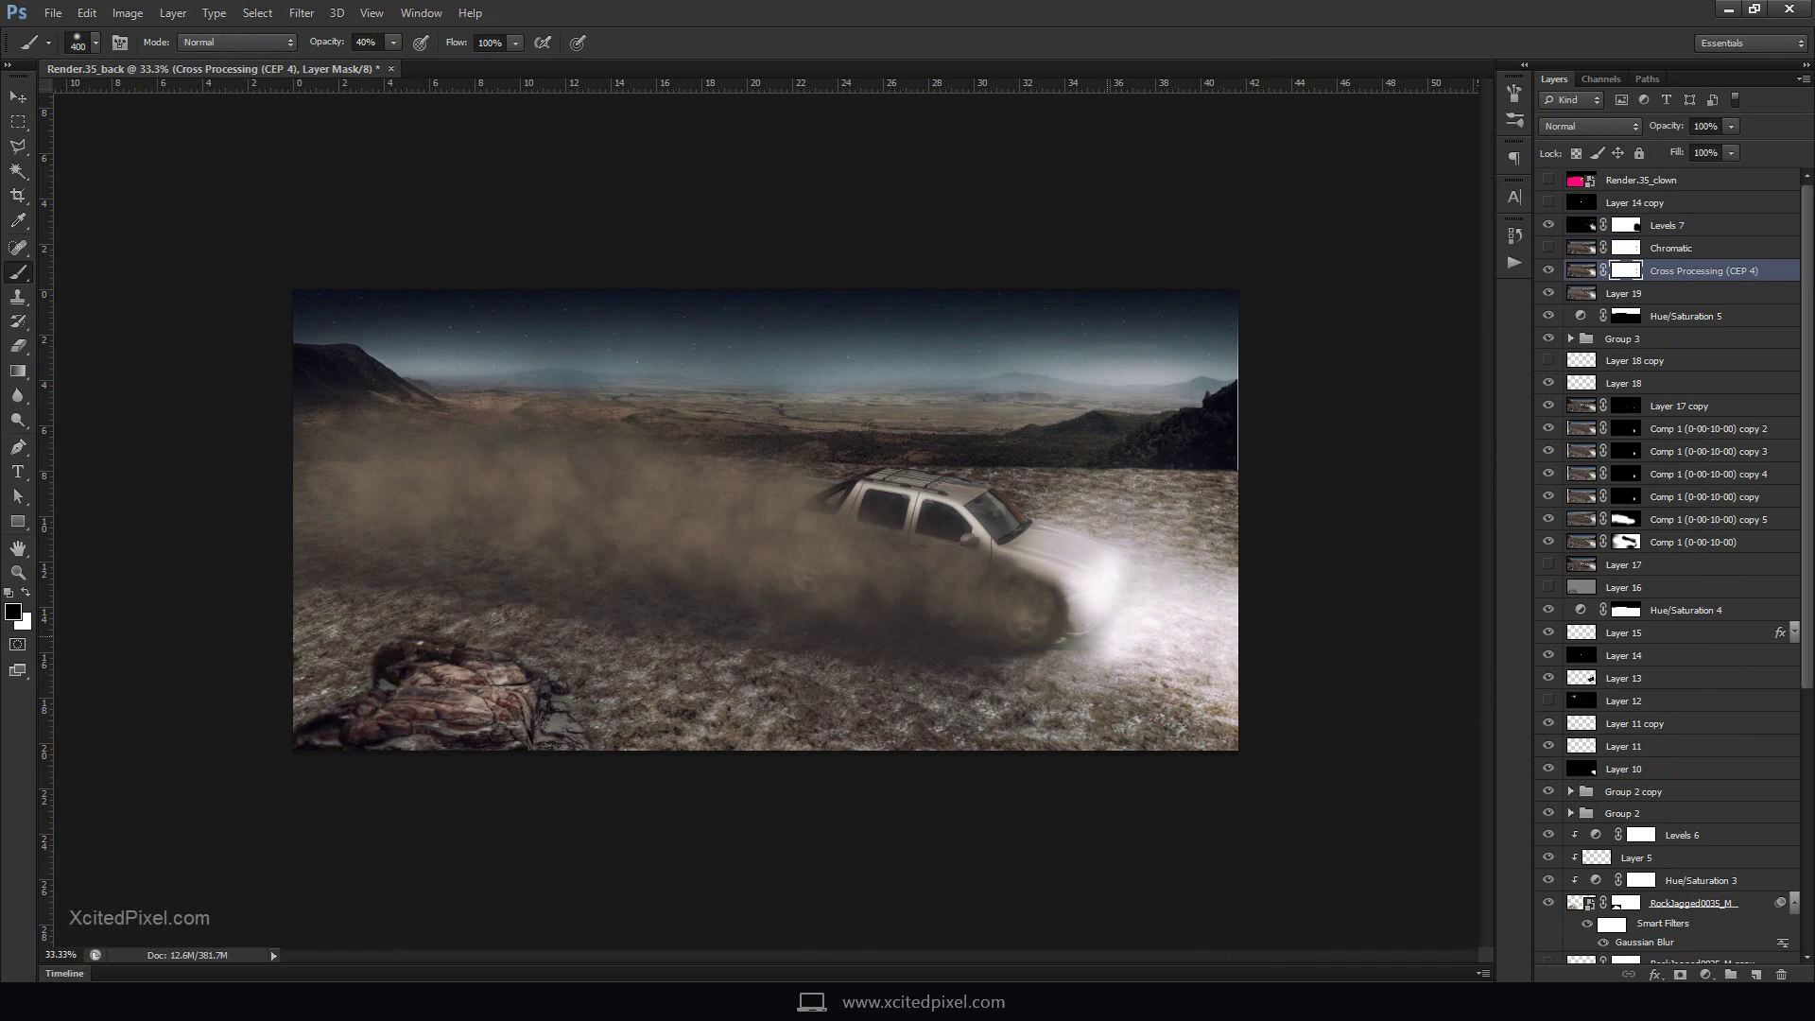